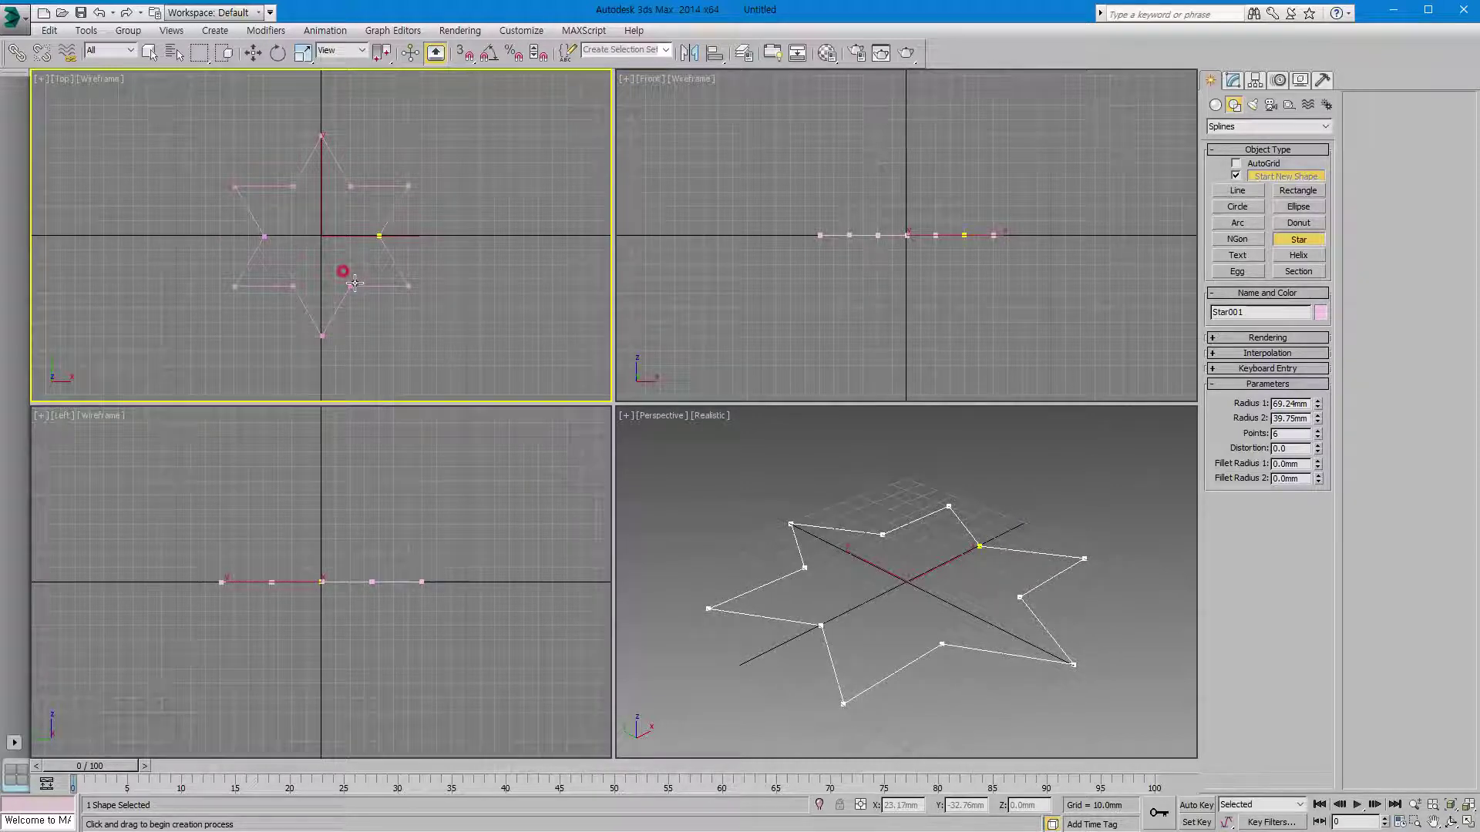
Finish the six-point star spline at the origin with an outer radius of about 69.24 mm and inner radius of about 40.19 mm
click(354, 284)
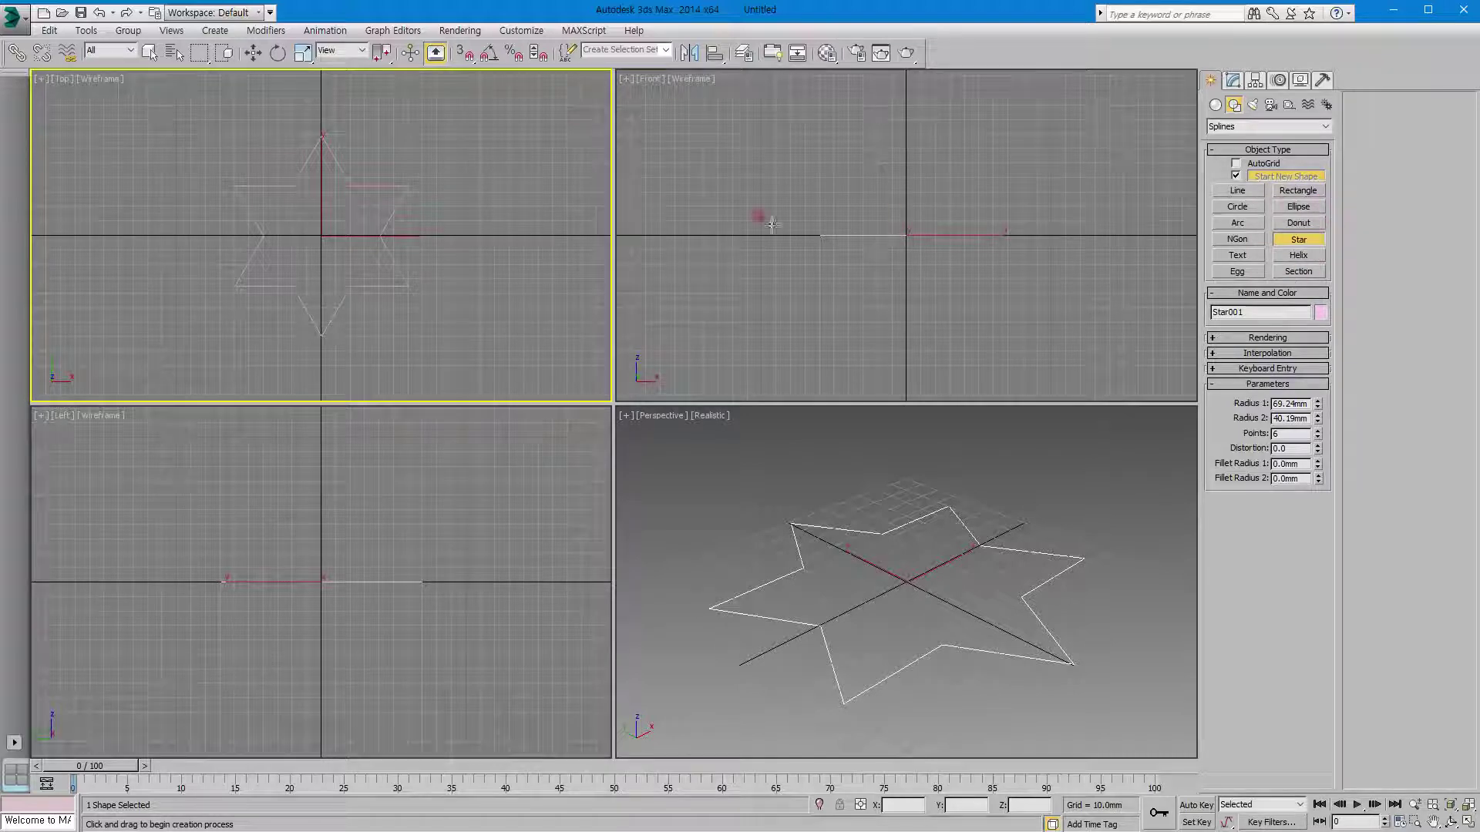
key(w)
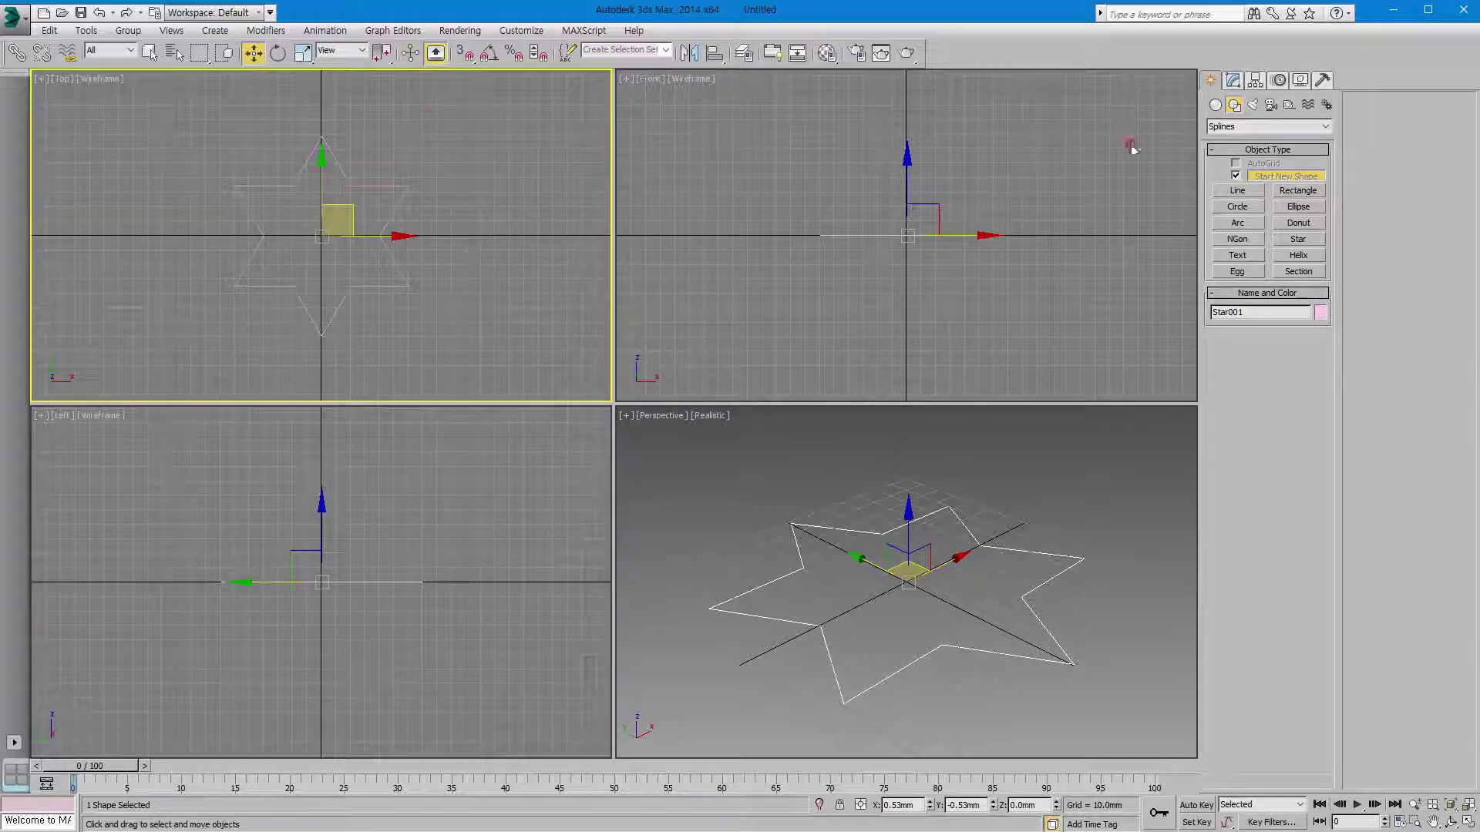
Convert the star to an Editable Spline
click(1232, 80)
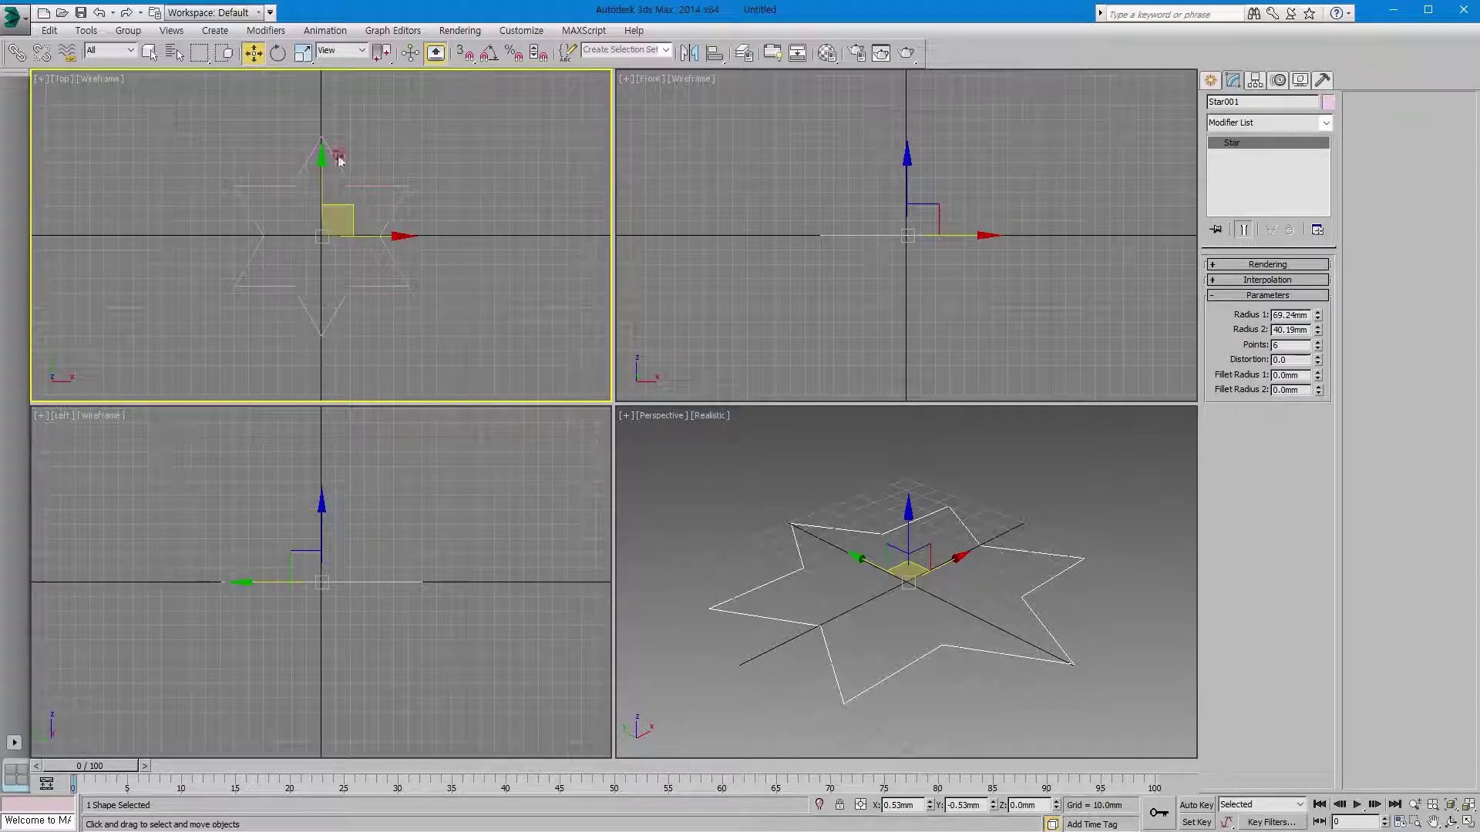
right_click(393, 210)
mouse_move(427, 347)
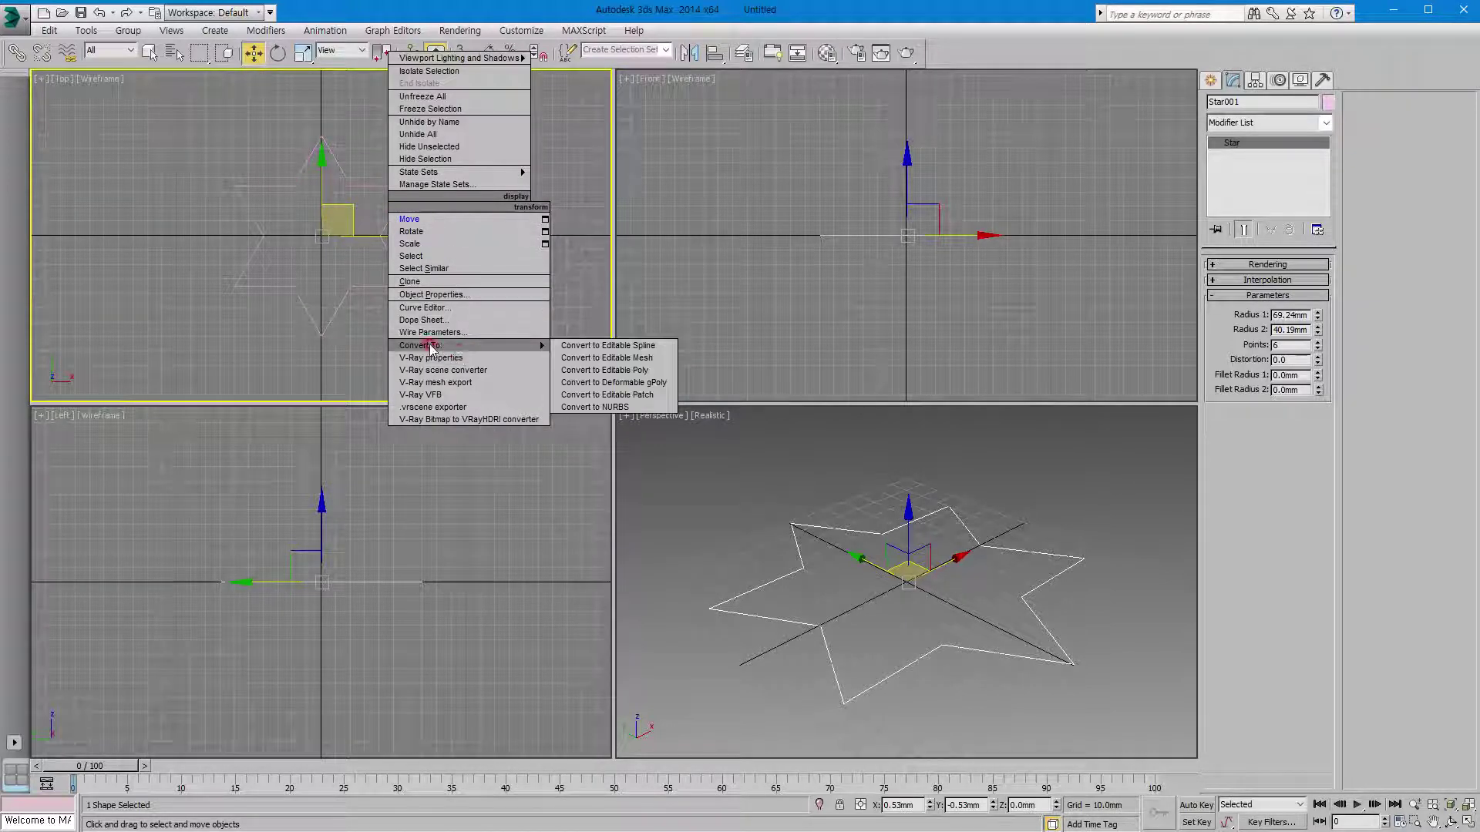
click(596, 349)
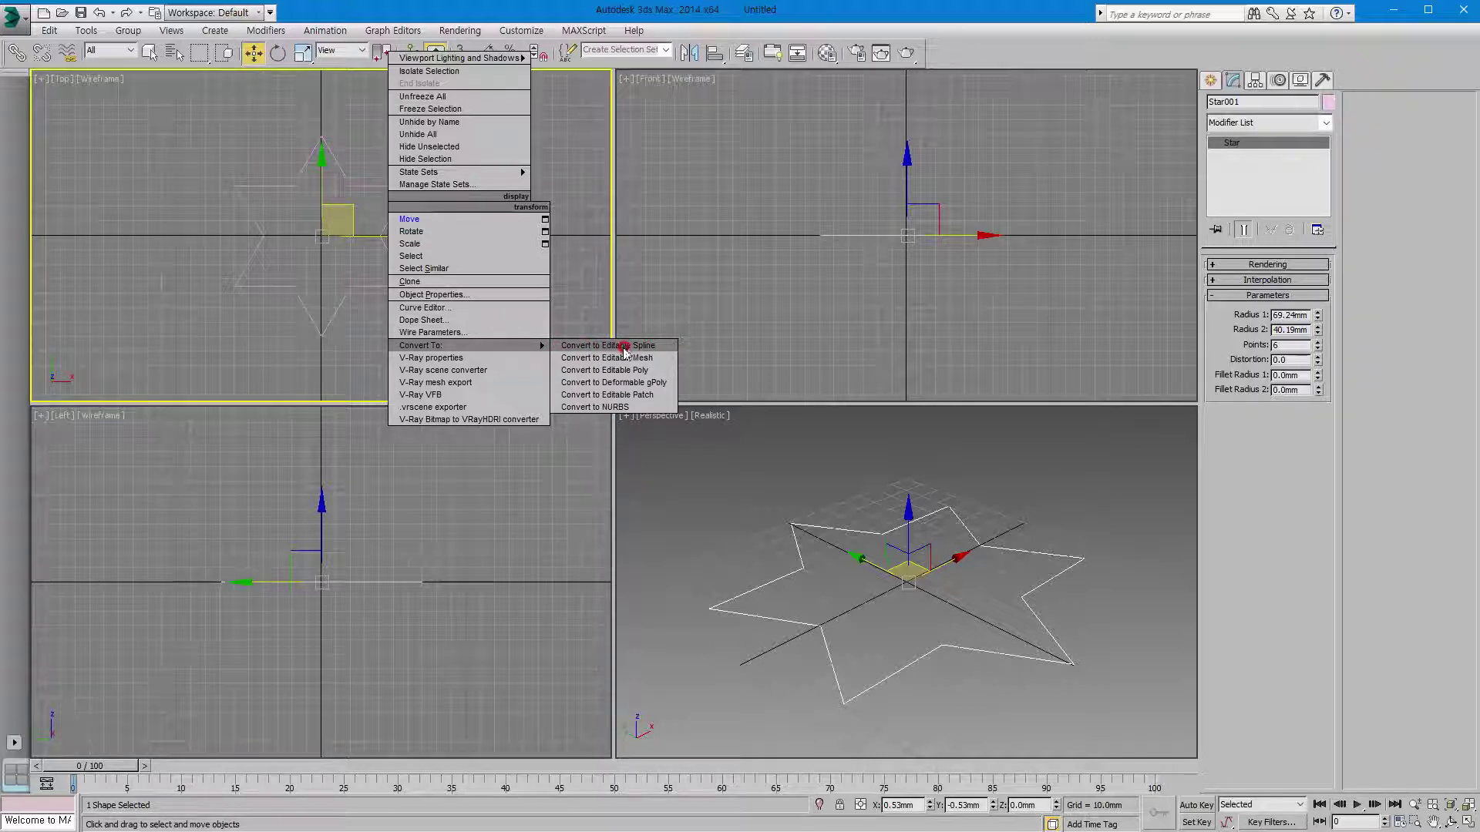
click(624, 349)
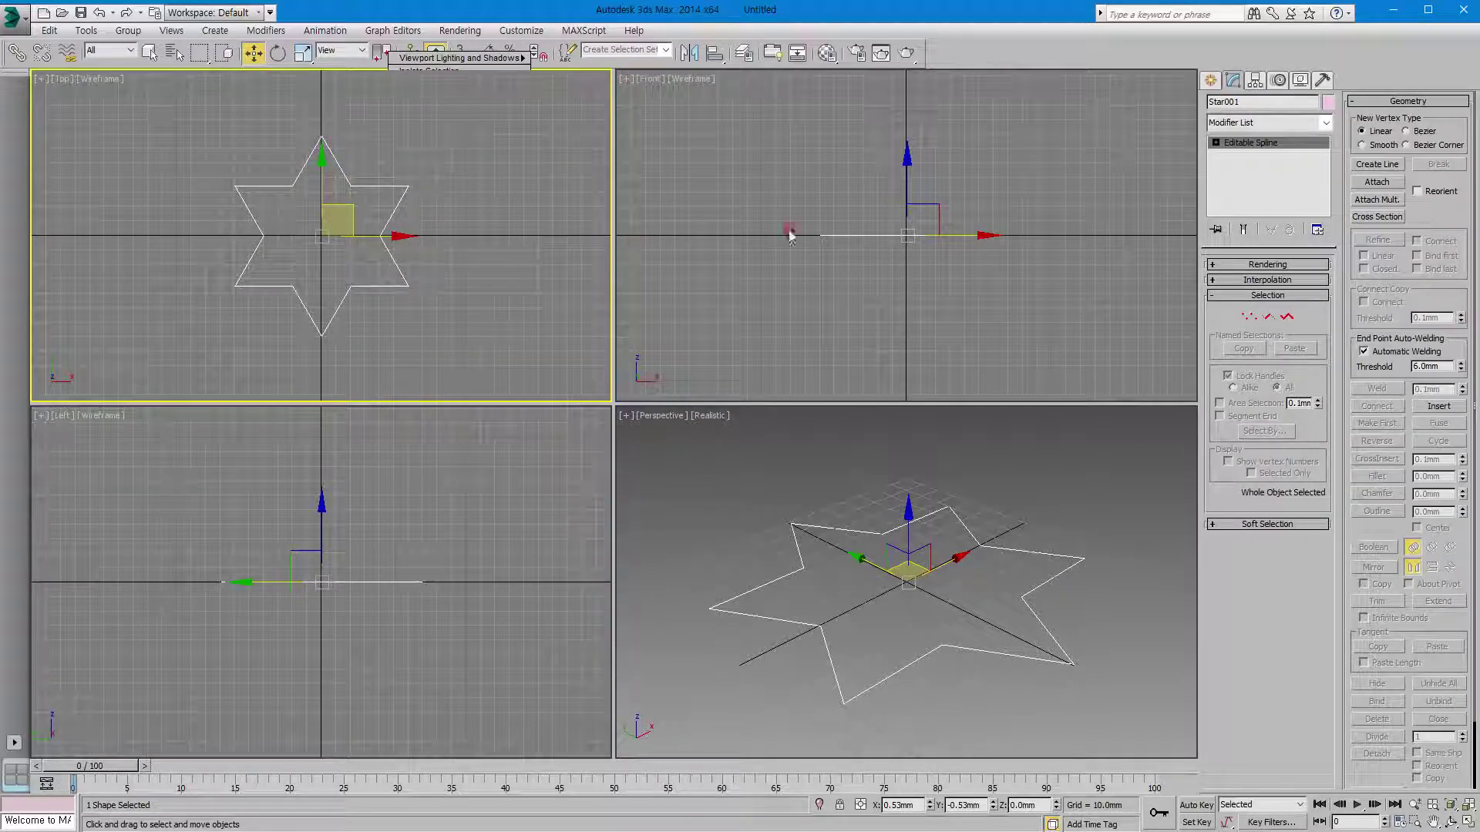
Review the Rendering and Interpolation settings of the star's editable spline and collapse them again
click(1266, 154)
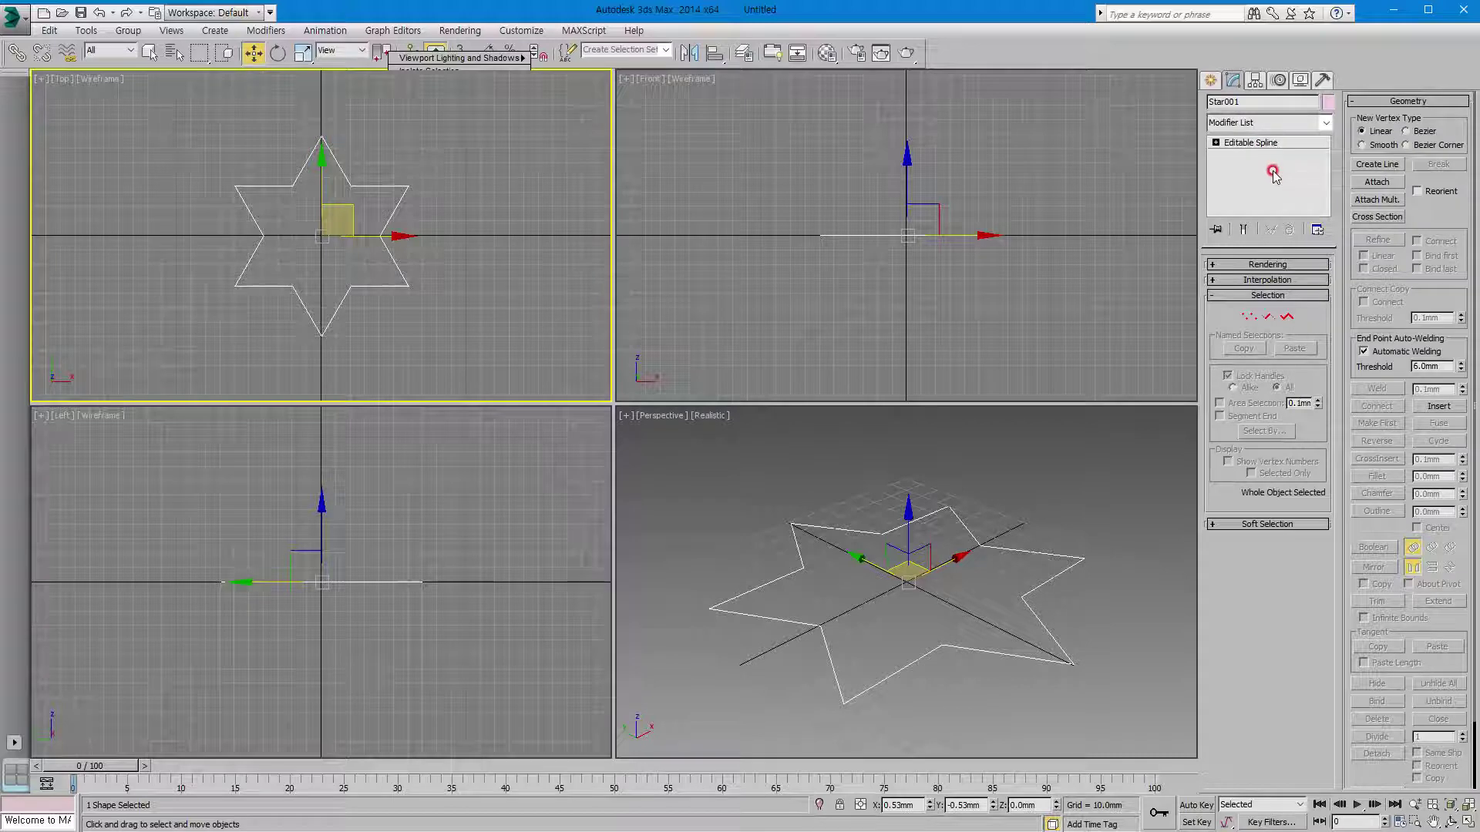
click(1259, 265)
click(1257, 265)
click(1255, 280)
click(1254, 279)
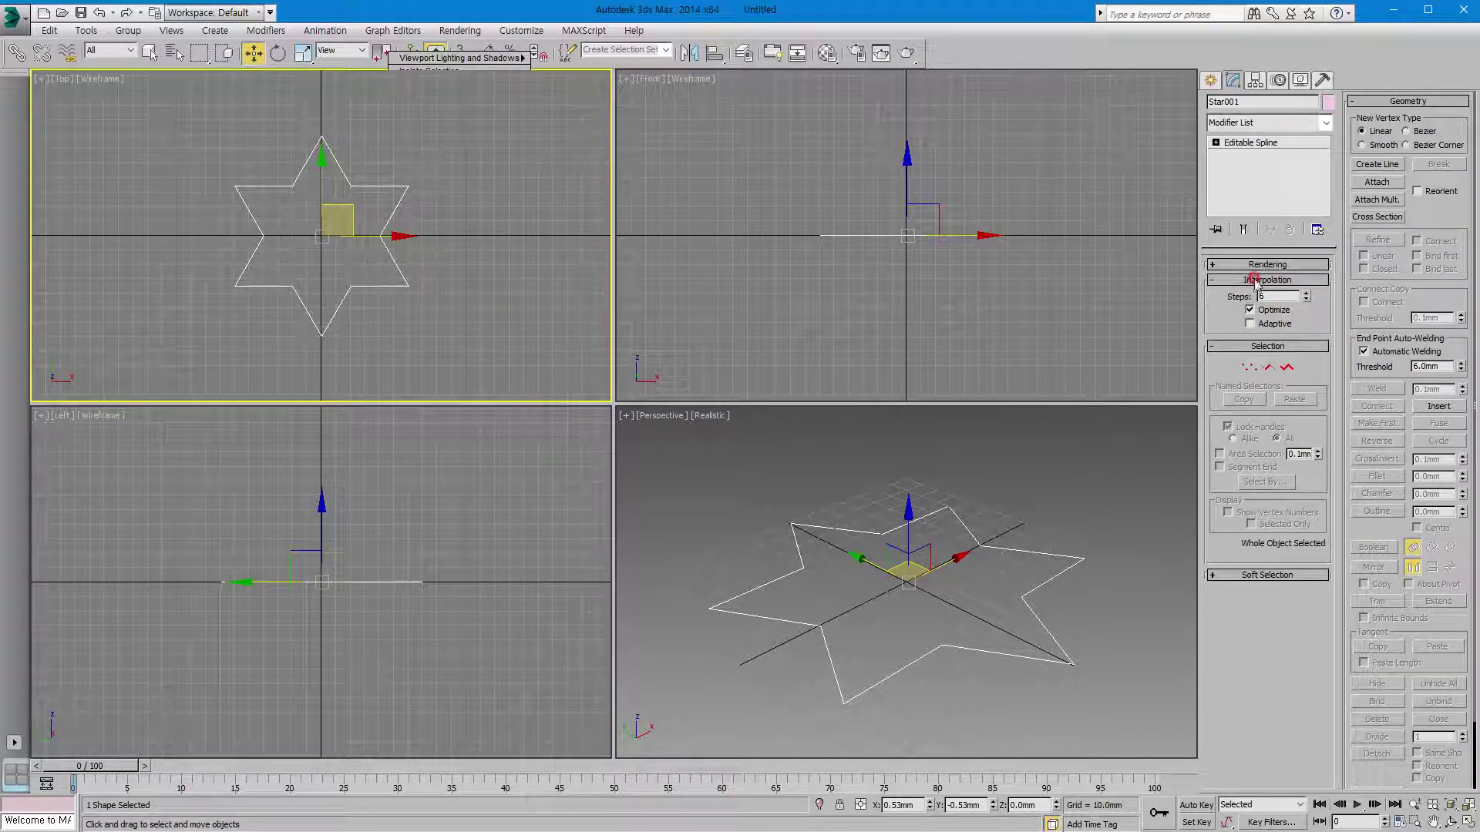
click(1231, 267)
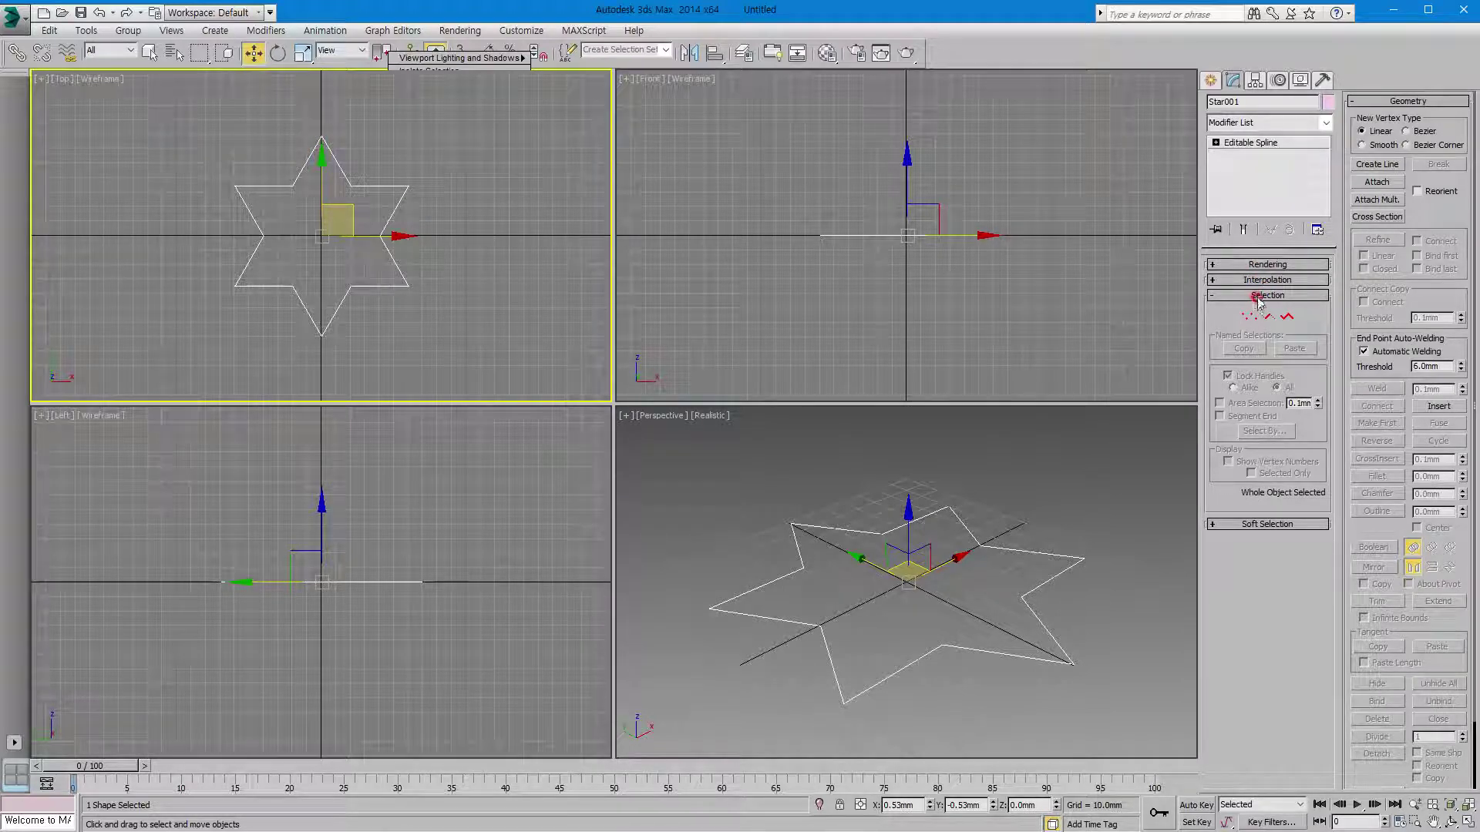
Explore the star's sub-object levels by selecting one segment and the whole spline, and clear the selection at Spline level
click(1215, 142)
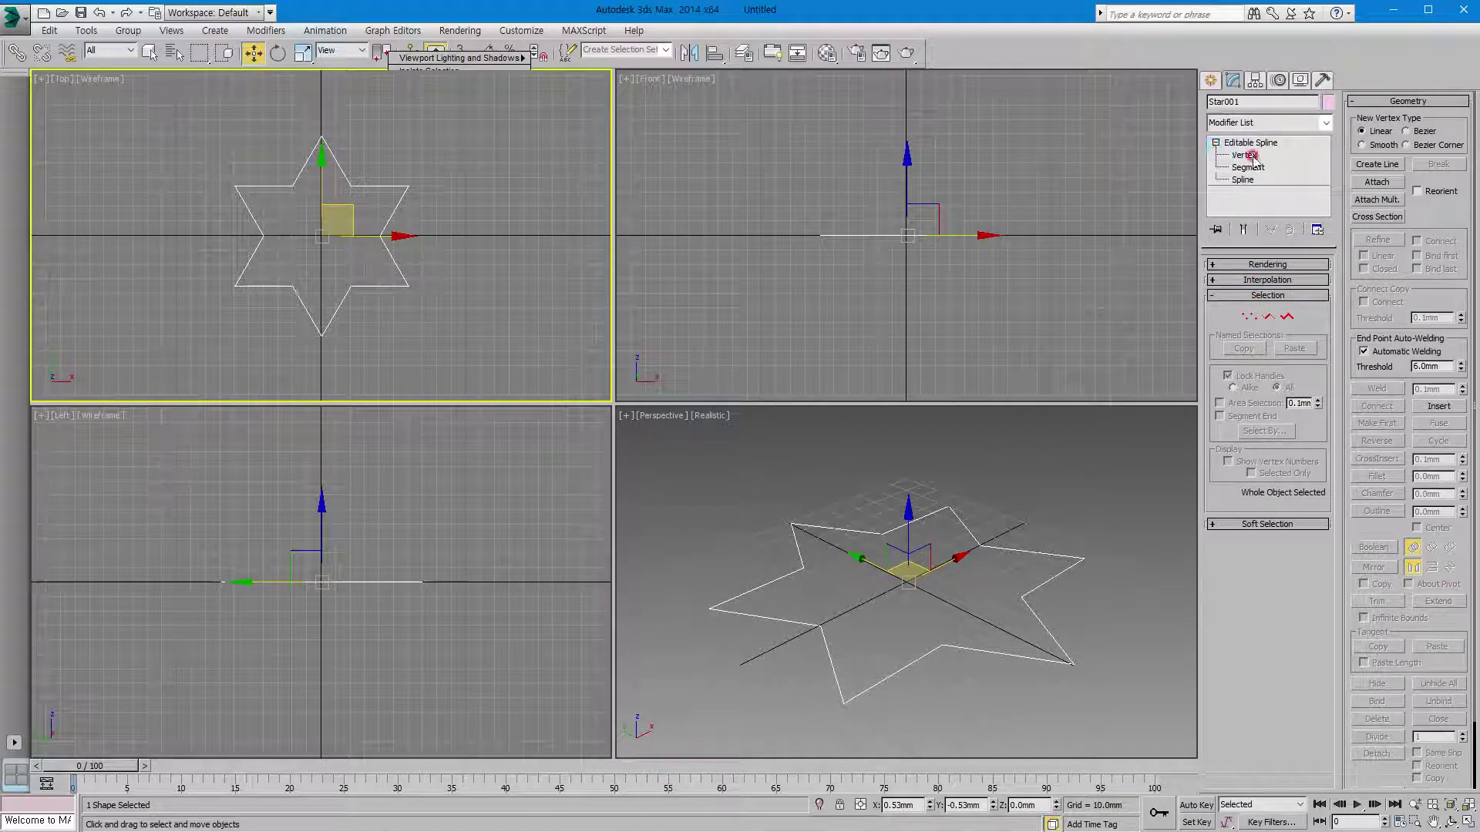
click(1255, 156)
click(1248, 167)
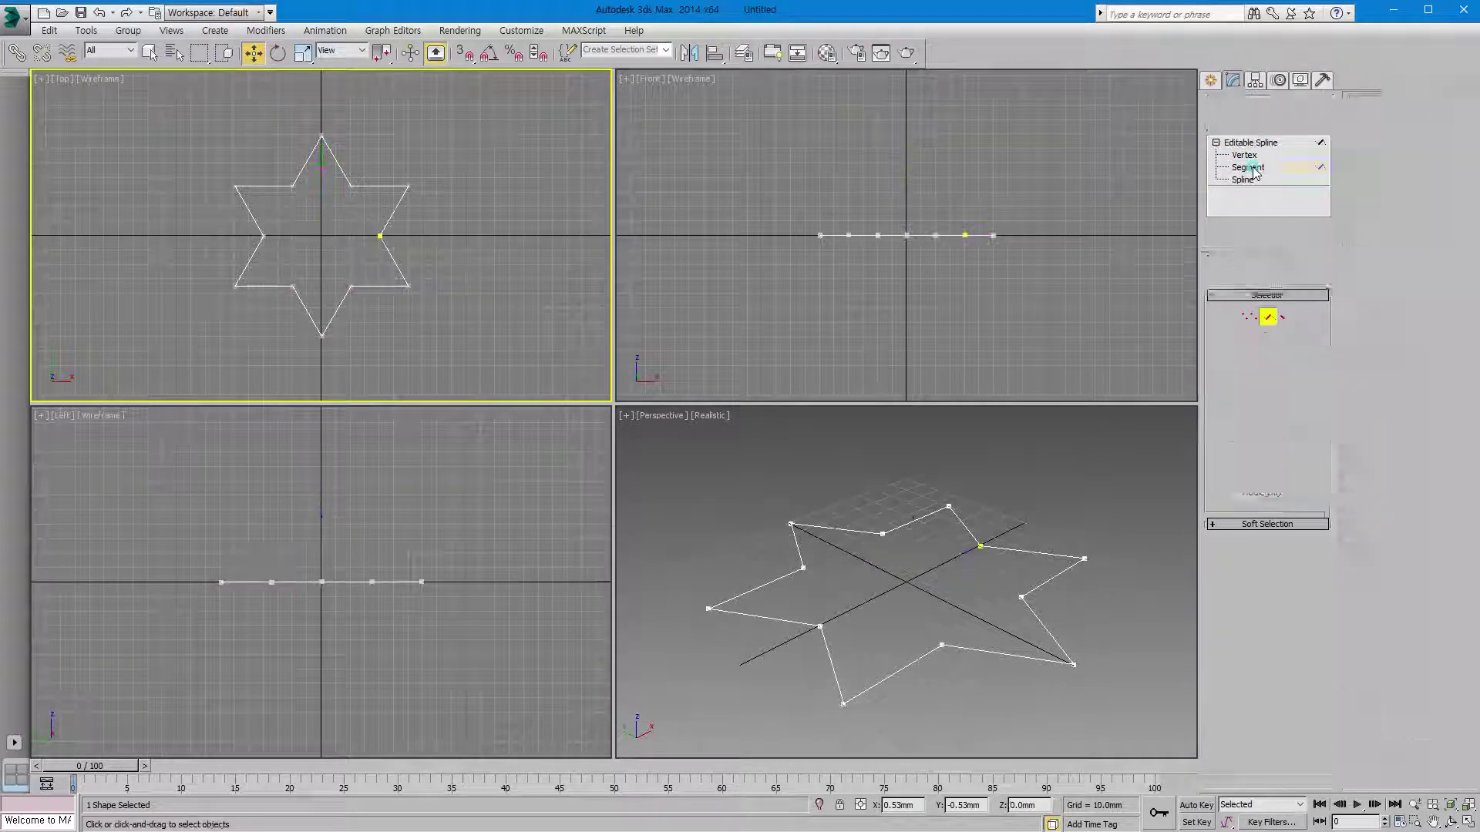
click(381, 186)
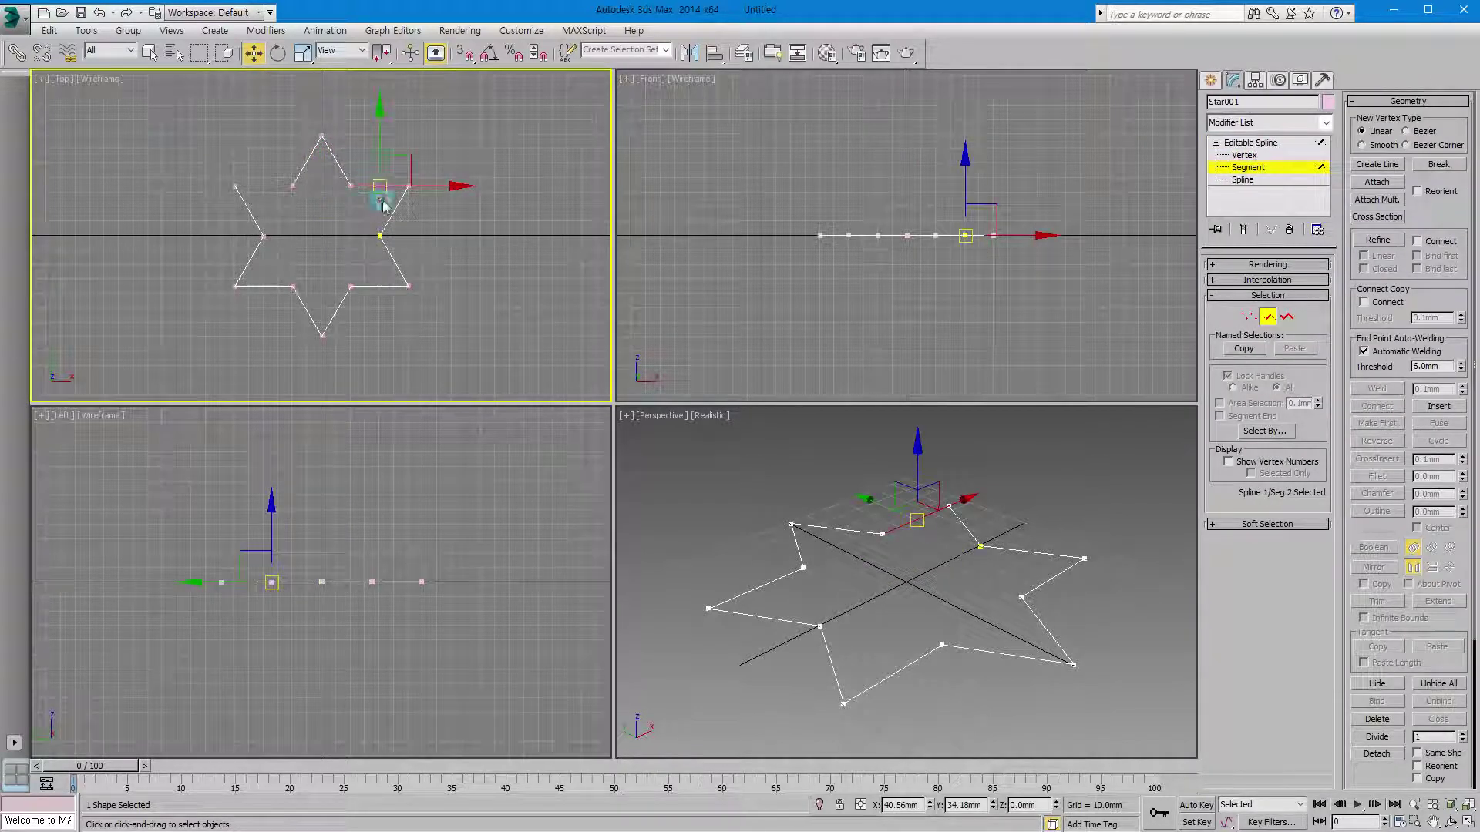
click(1242, 179)
click(254, 242)
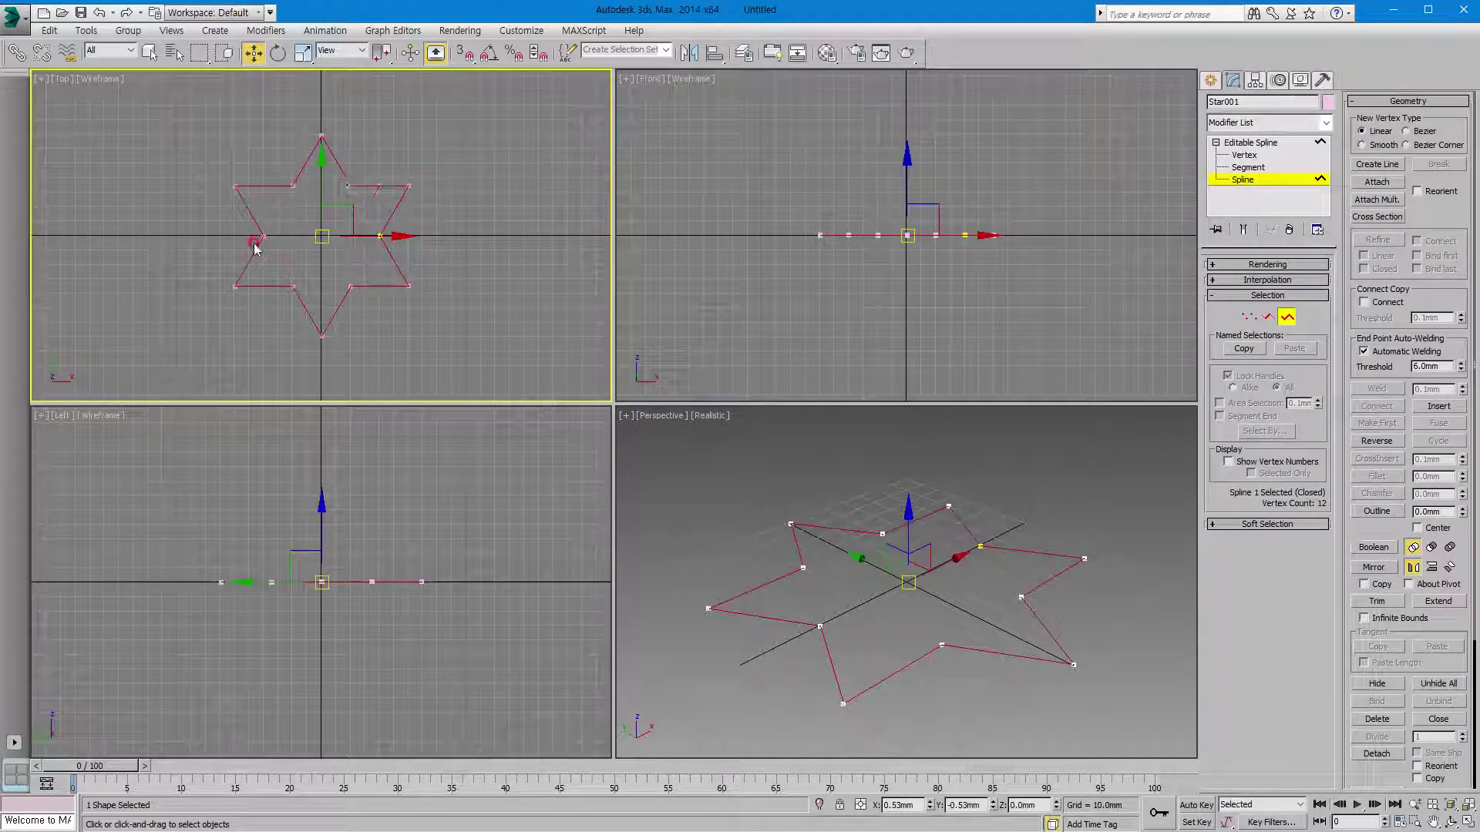
click(500, 260)
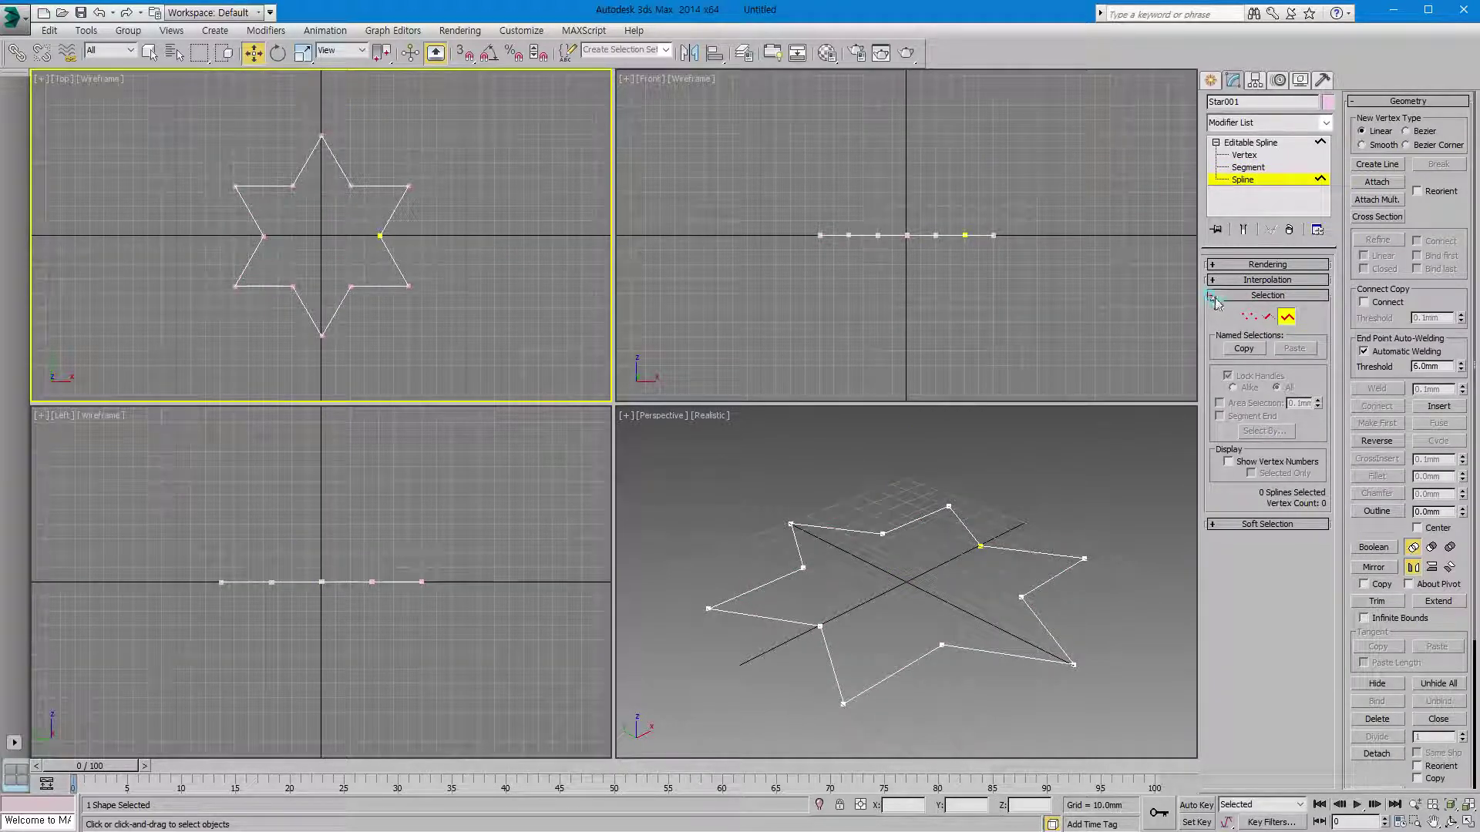
Show the star's vertex numbers to examine the vertex order, and hide them again
click(1229, 463)
click(375, 239)
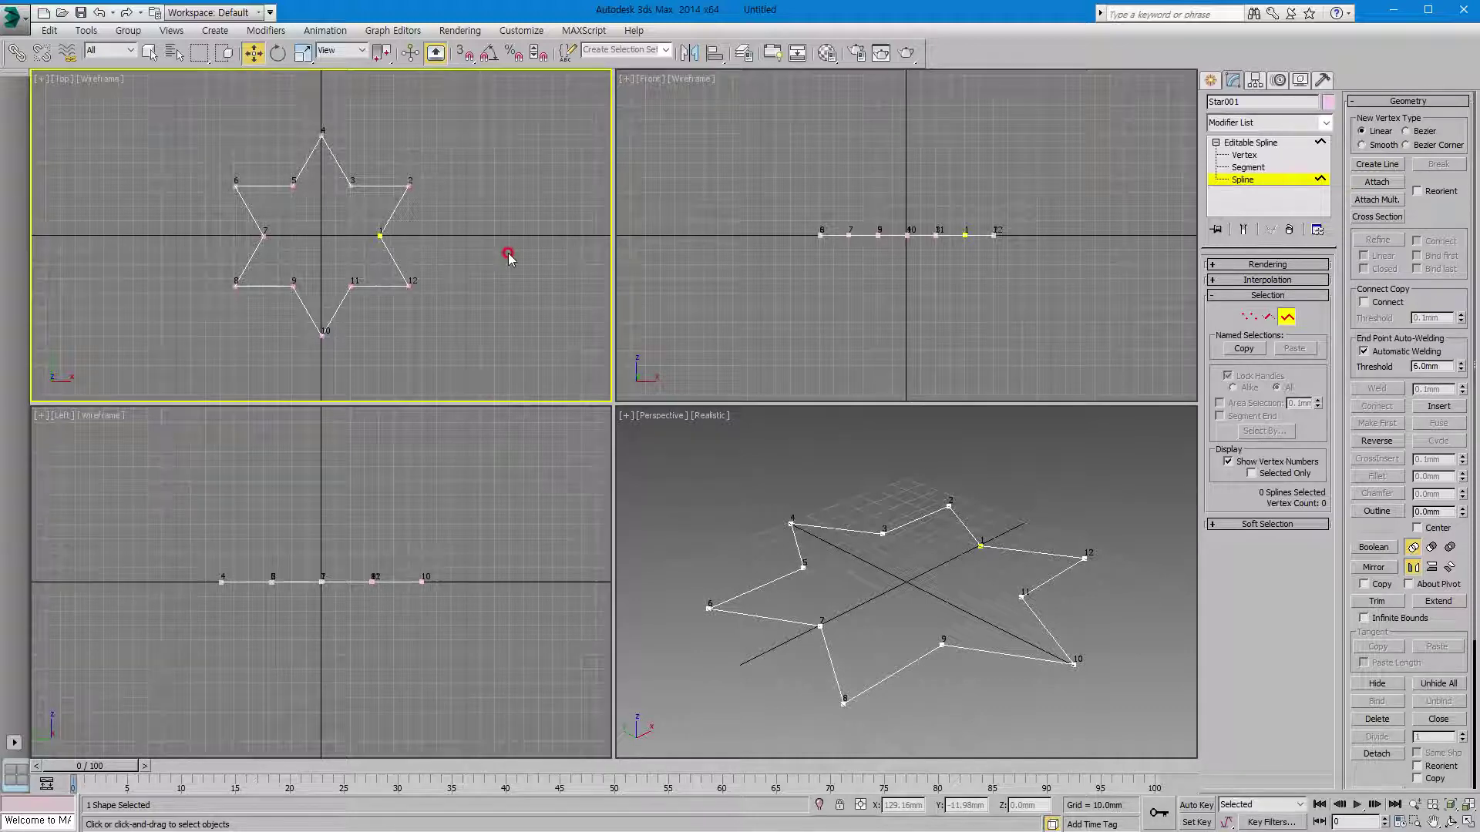
click(1228, 466)
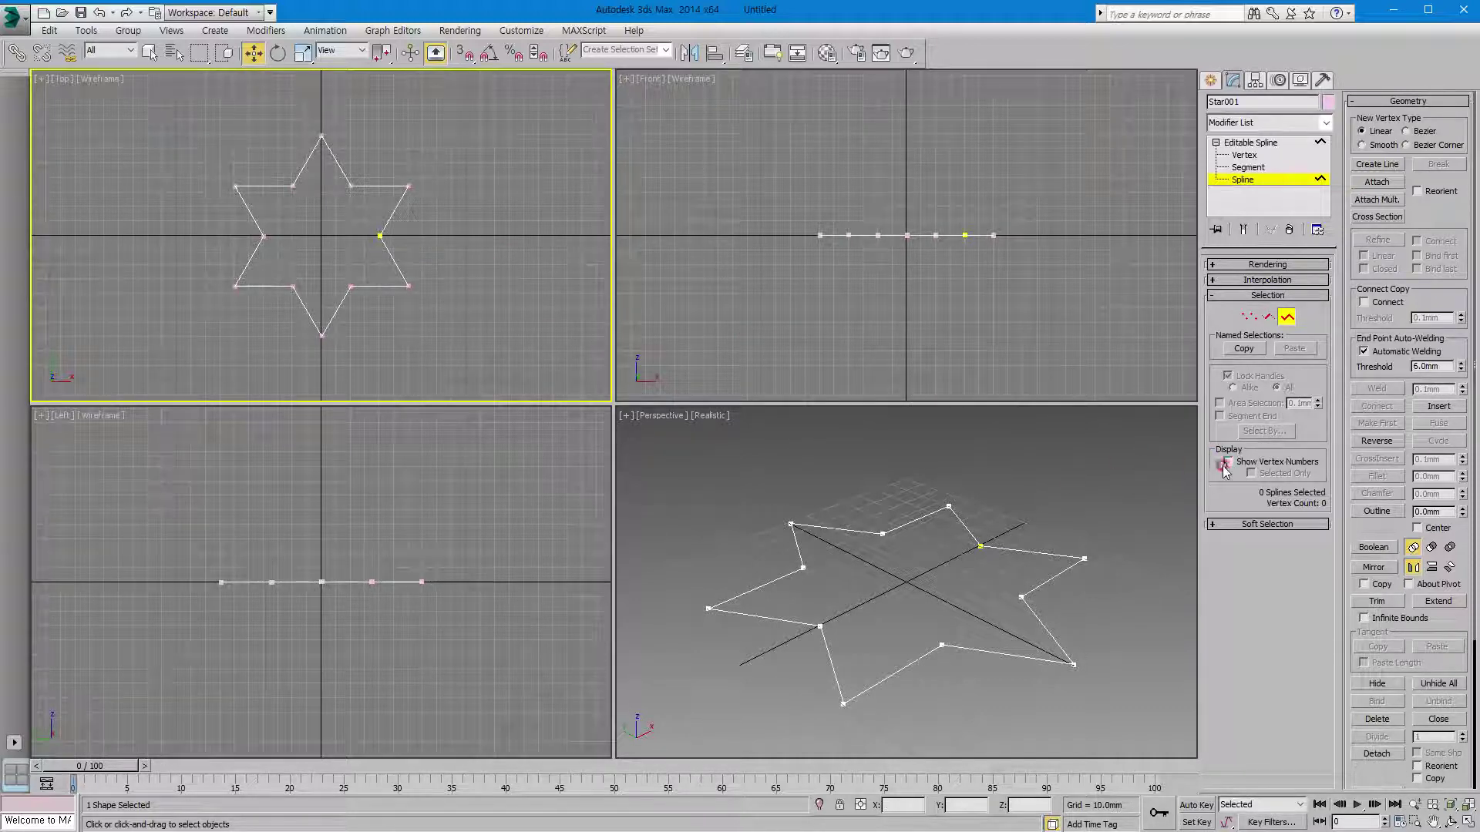
click(1225, 465)
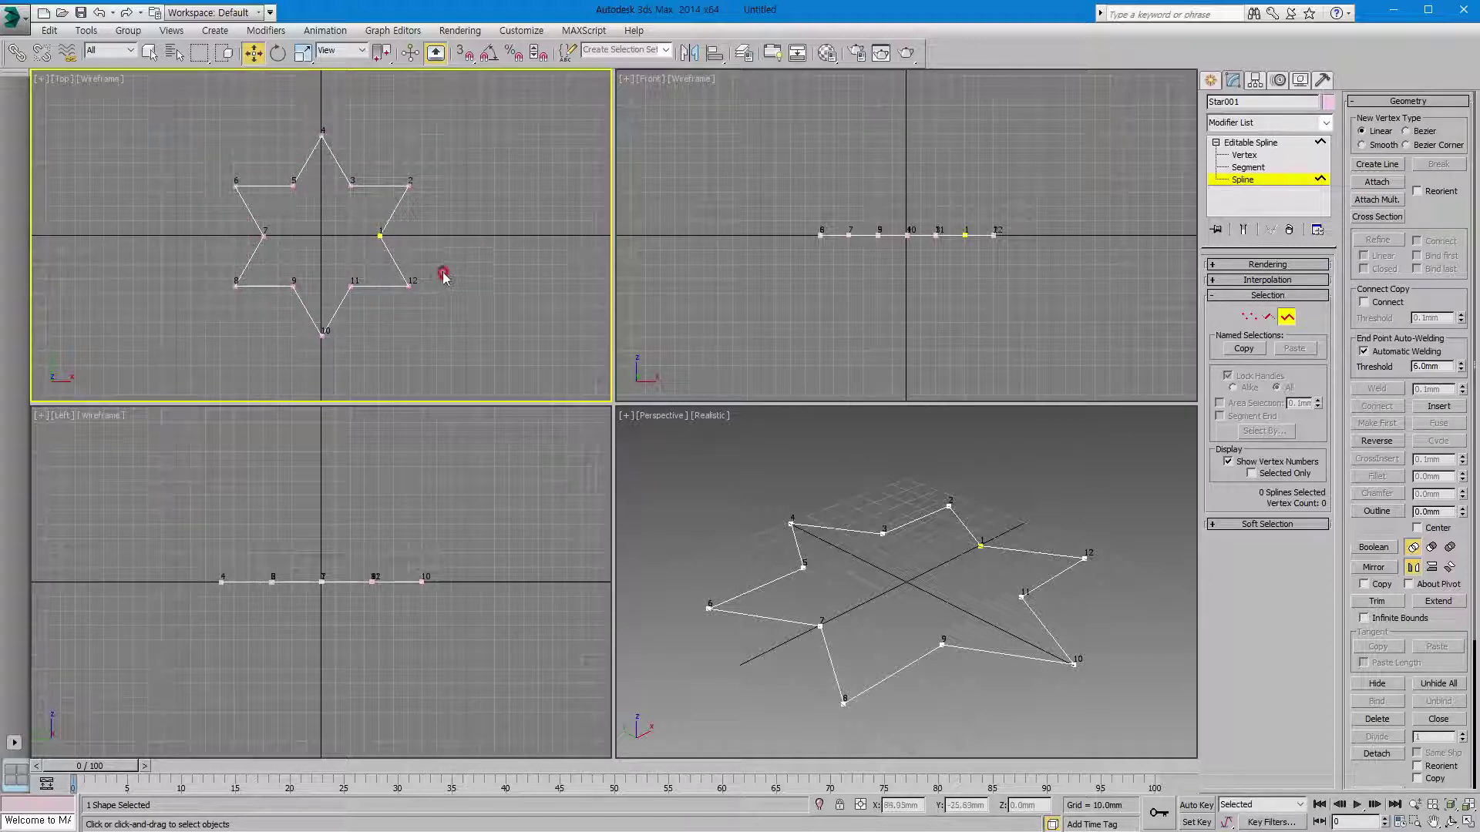
click(1228, 461)
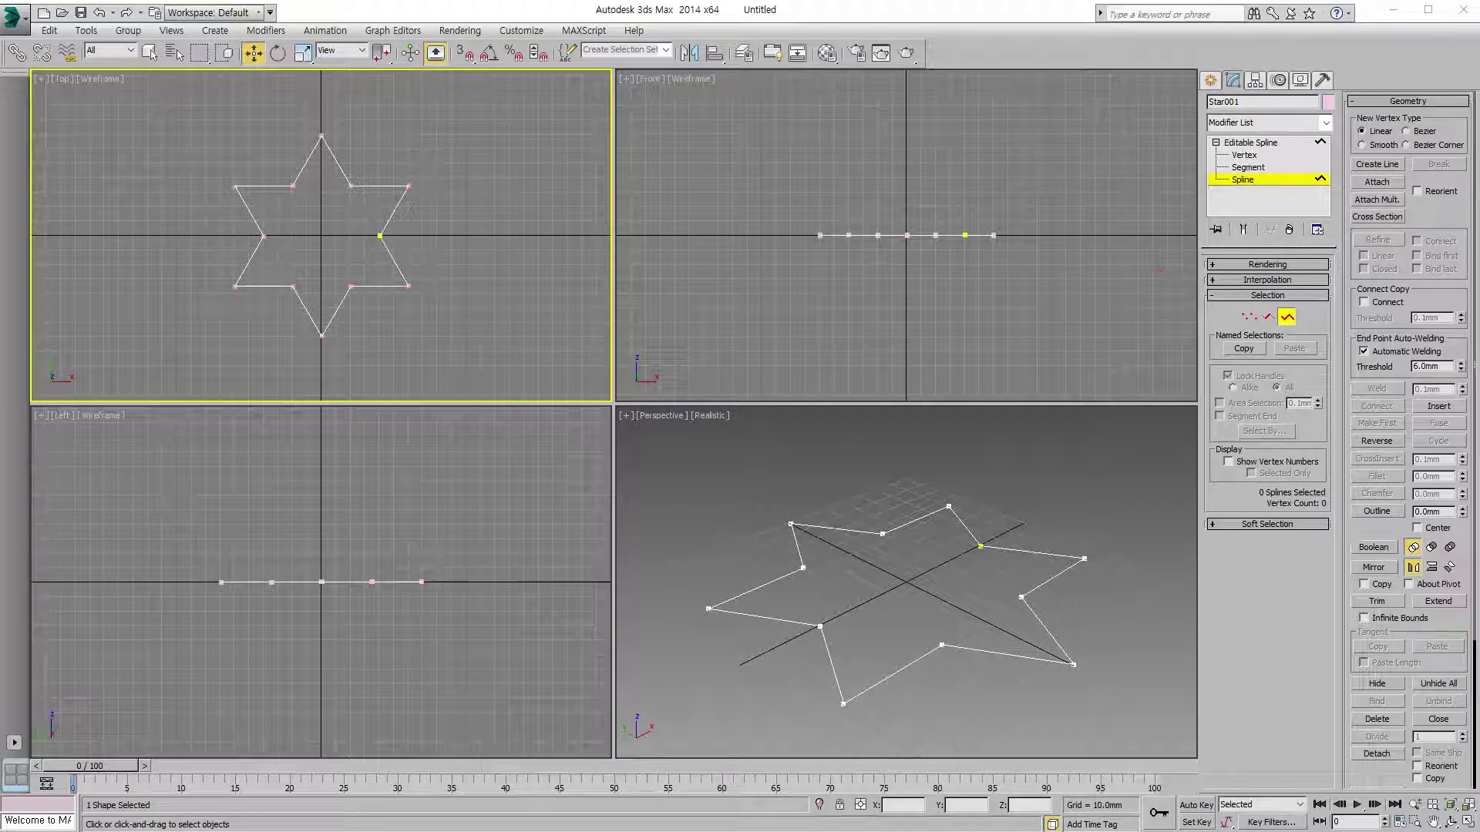
drag(1415, 112, 1415, 115)
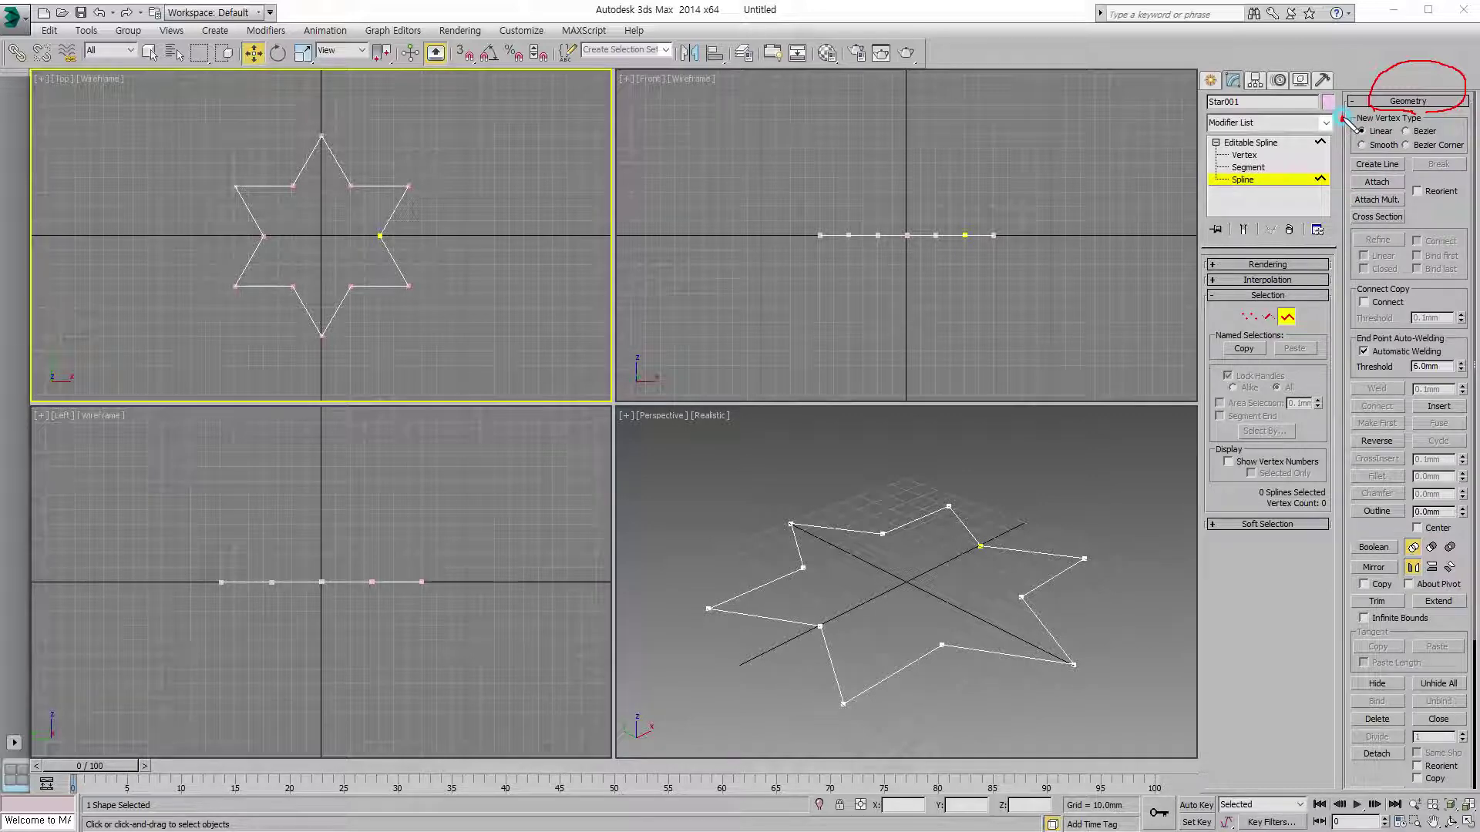
drag(1345, 120, 1432, 120)
drag(1398, 123, 1455, 126)
drag(1358, 110, 1358, 159)
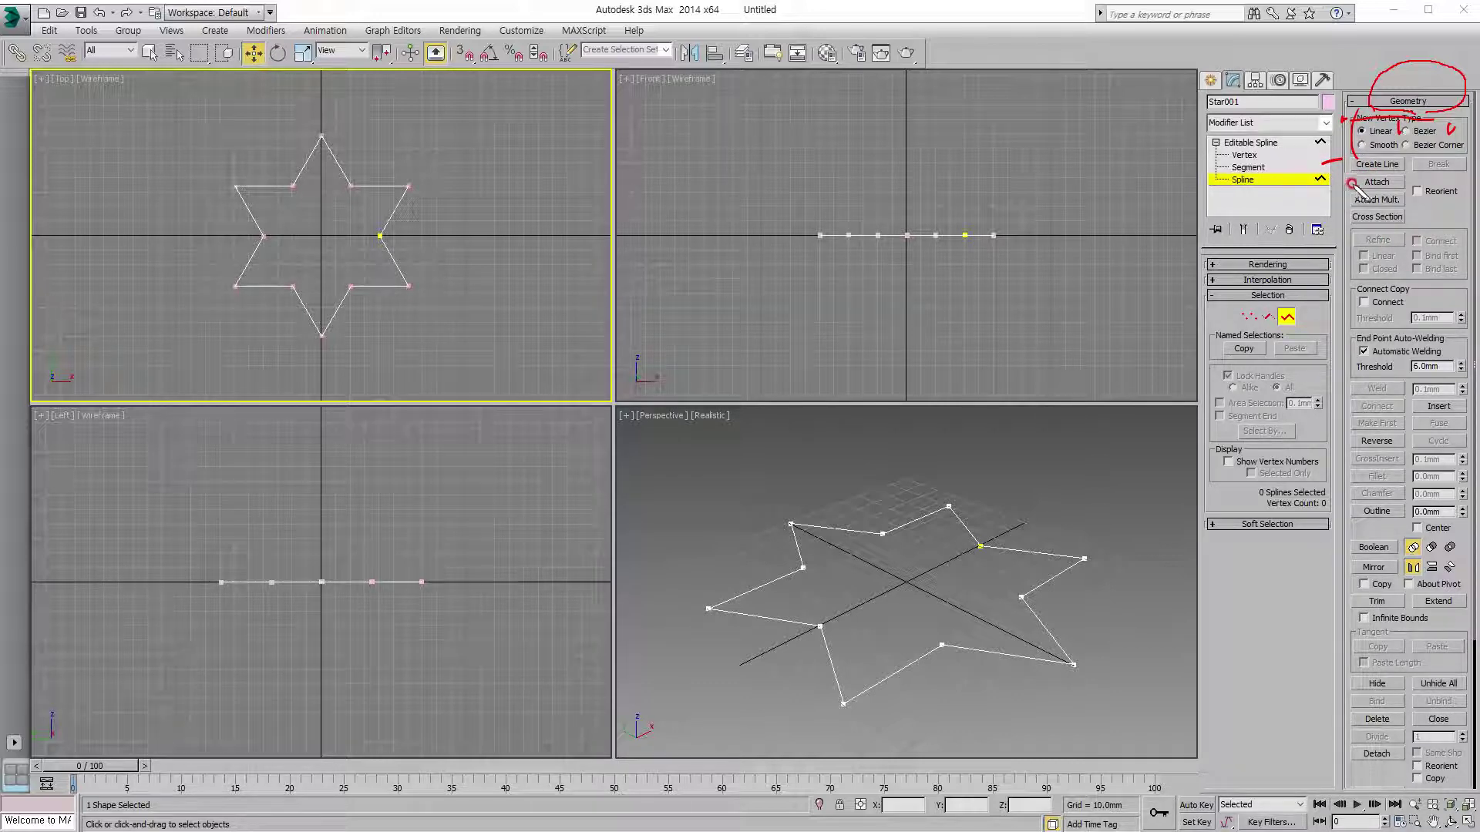
mouse_move(1351, 185)
mouse_down()
mouse_move(1410, 182)
mouse_move(1388, 199)
mouse_up()
mouse_move(295, 128)
mouse_down()
mouse_move(287, 307)
mouse_move(355, 167)
mouse_up()
mouse_move(531, 103)
mouse_down()
mouse_move(504, 183)
mouse_move(576, 143)
mouse_move(551, 100)
mouse_move(561, 114)
mouse_up()
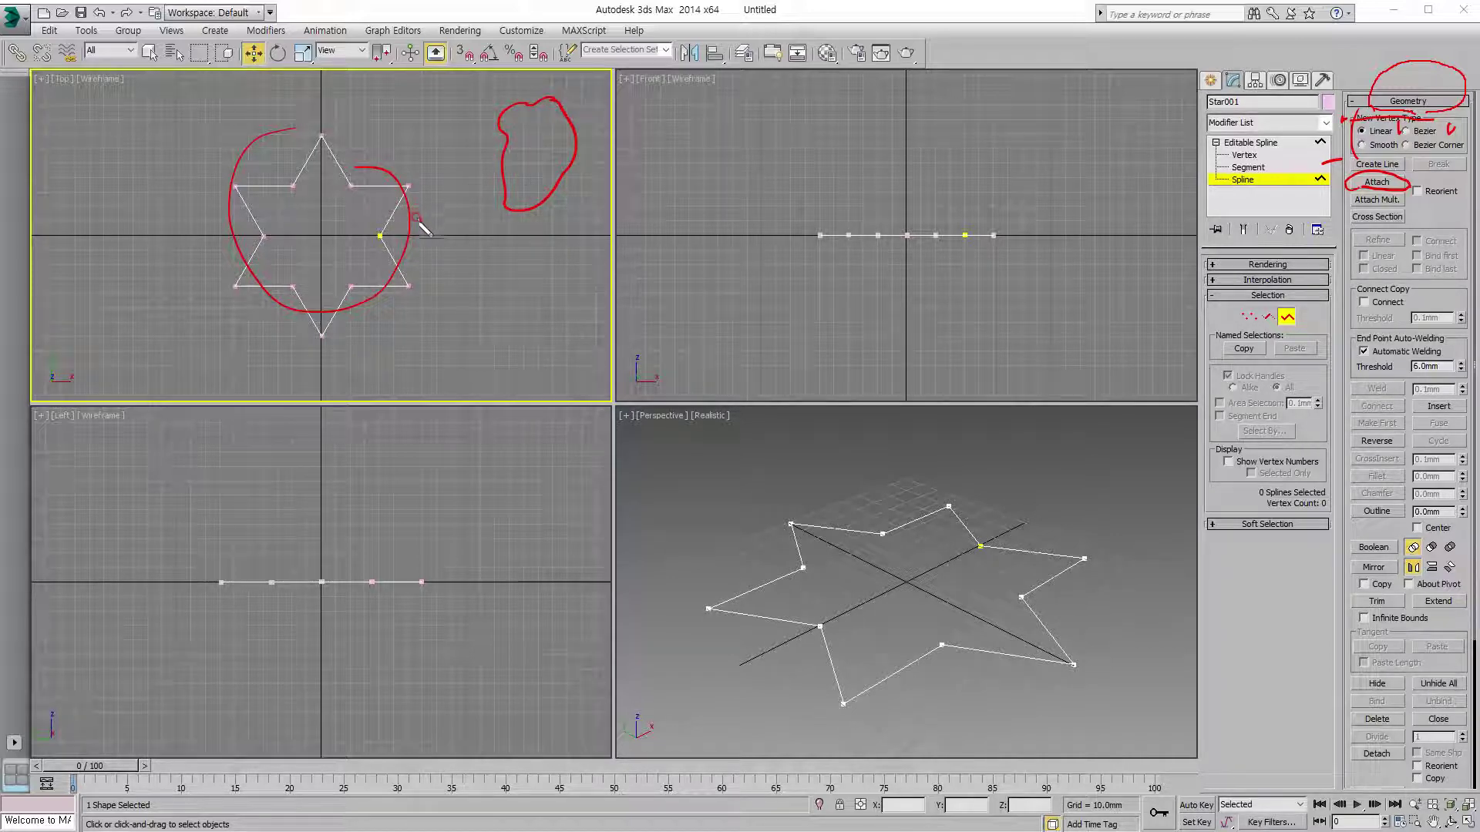
mouse_move(433, 188)
mouse_down()
mouse_move(458, 173)
mouse_move(452, 191)
mouse_up()
drag(1366, 173, 1358, 183)
drag(1375, 172, 1380, 180)
drag(1396, 172, 1390, 181)
mouse_move(1428, 204)
mouse_down()
mouse_move(1384, 208)
mouse_move(1455, 202)
mouse_up()
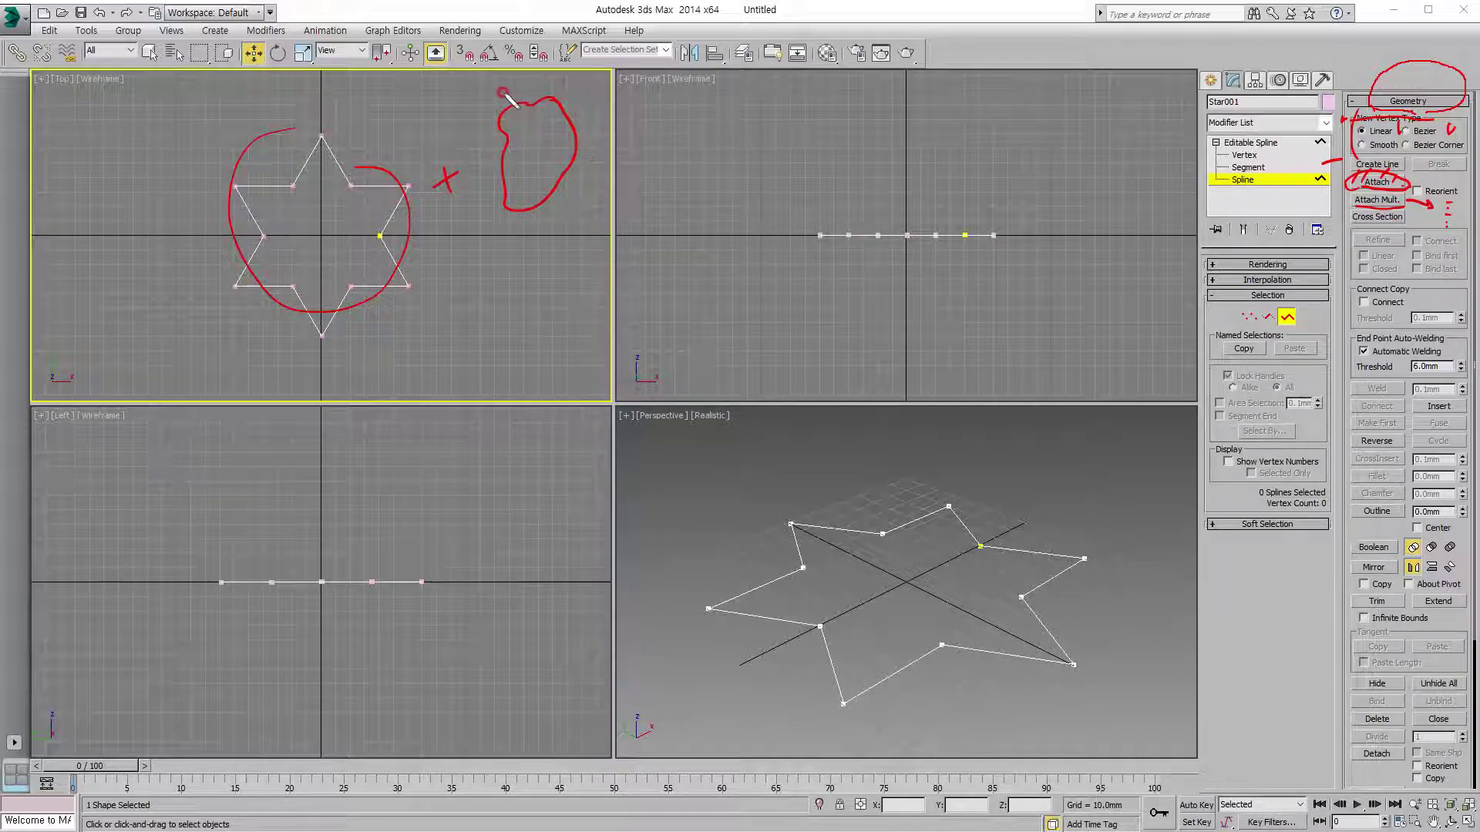
drag(506, 91, 525, 100)
mouse_move(371, 179)
mouse_down()
mouse_move(497, 162)
mouse_move(415, 193)
mouse_up()
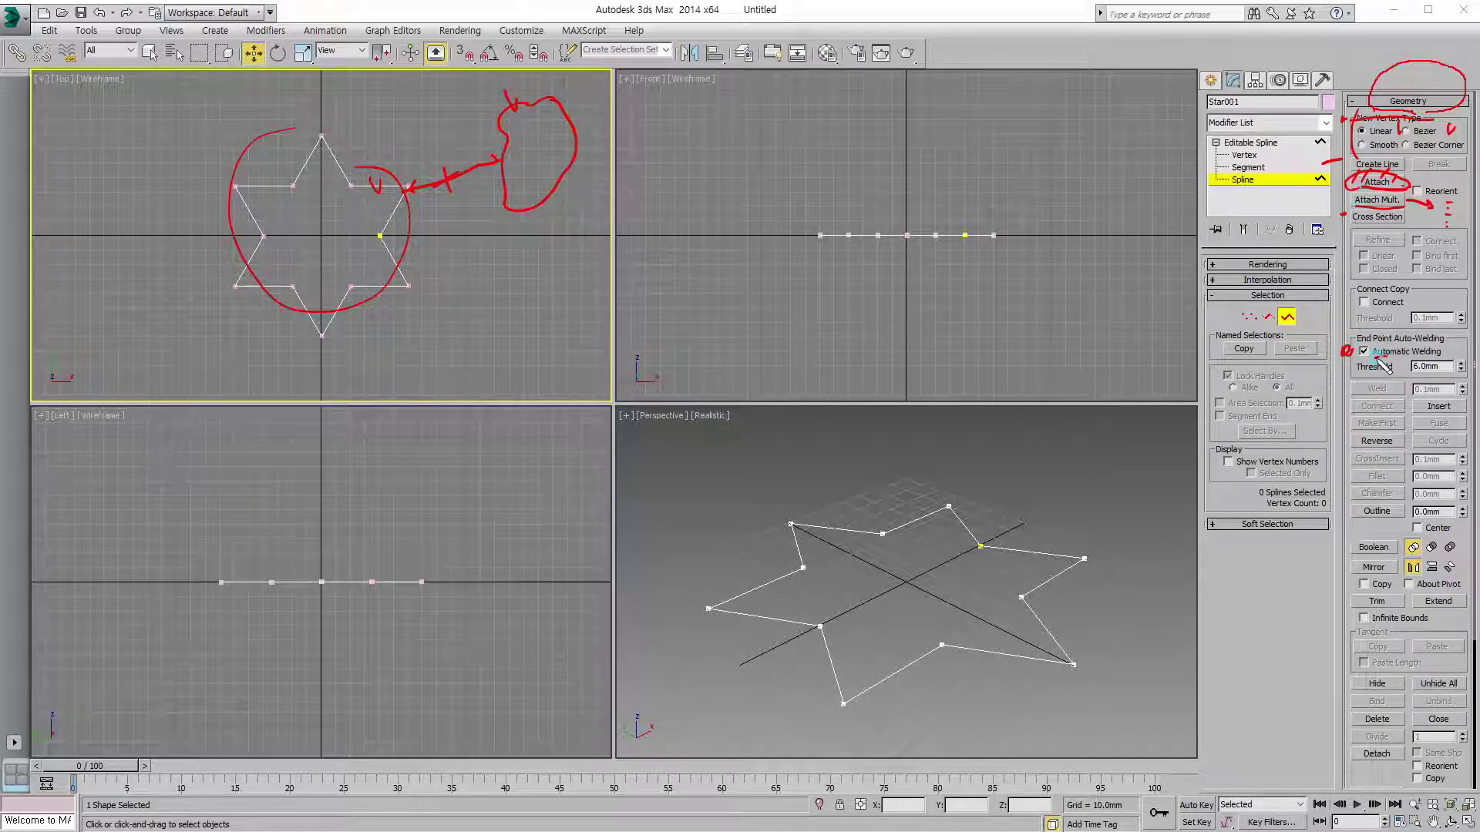
drag(1372, 358, 1447, 346)
click(531, 262)
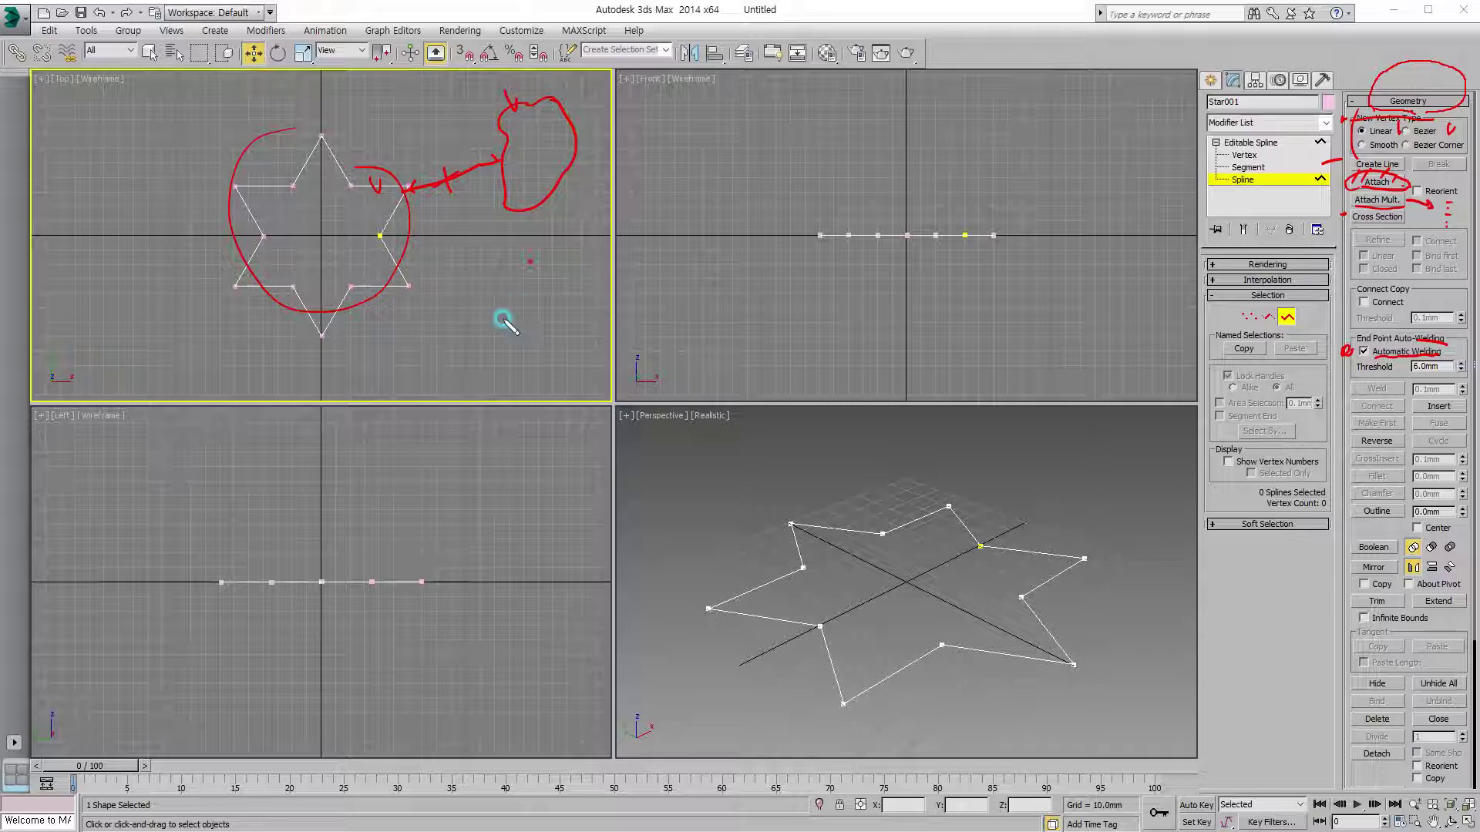
click(449, 351)
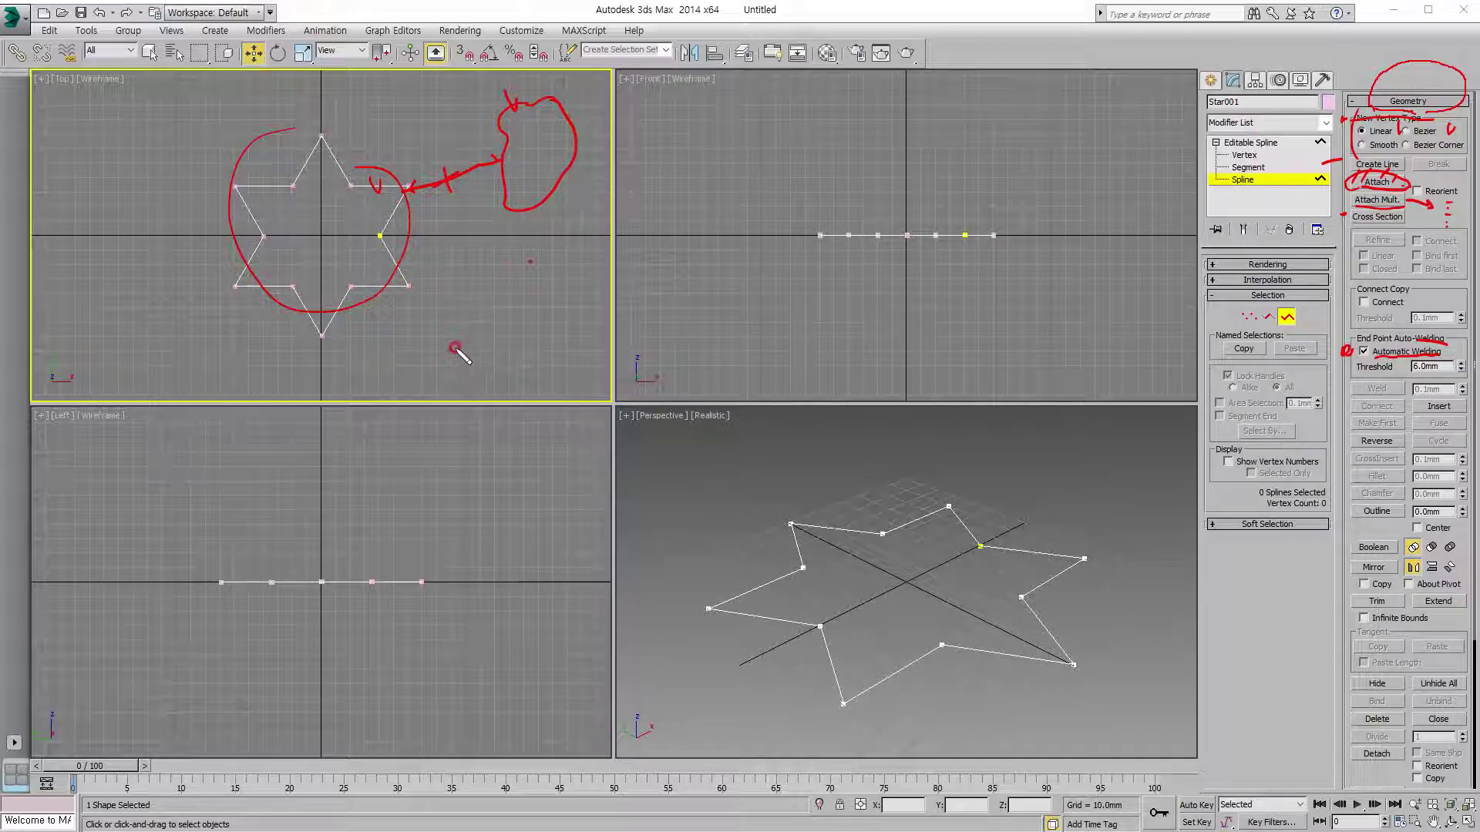
mouse_move(450, 351)
mouse_down()
mouse_move(493, 289)
mouse_move(542, 268)
mouse_move(522, 245)
mouse_move(530, 300)
mouse_move(544, 282)
mouse_up()
drag(550, 292, 571, 299)
drag(572, 245, 584, 296)
drag(595, 218, 606, 279)
mouse_move(511, 353)
mouse_down()
mouse_move(628, 289)
mouse_move(634, 299)
mouse_up()
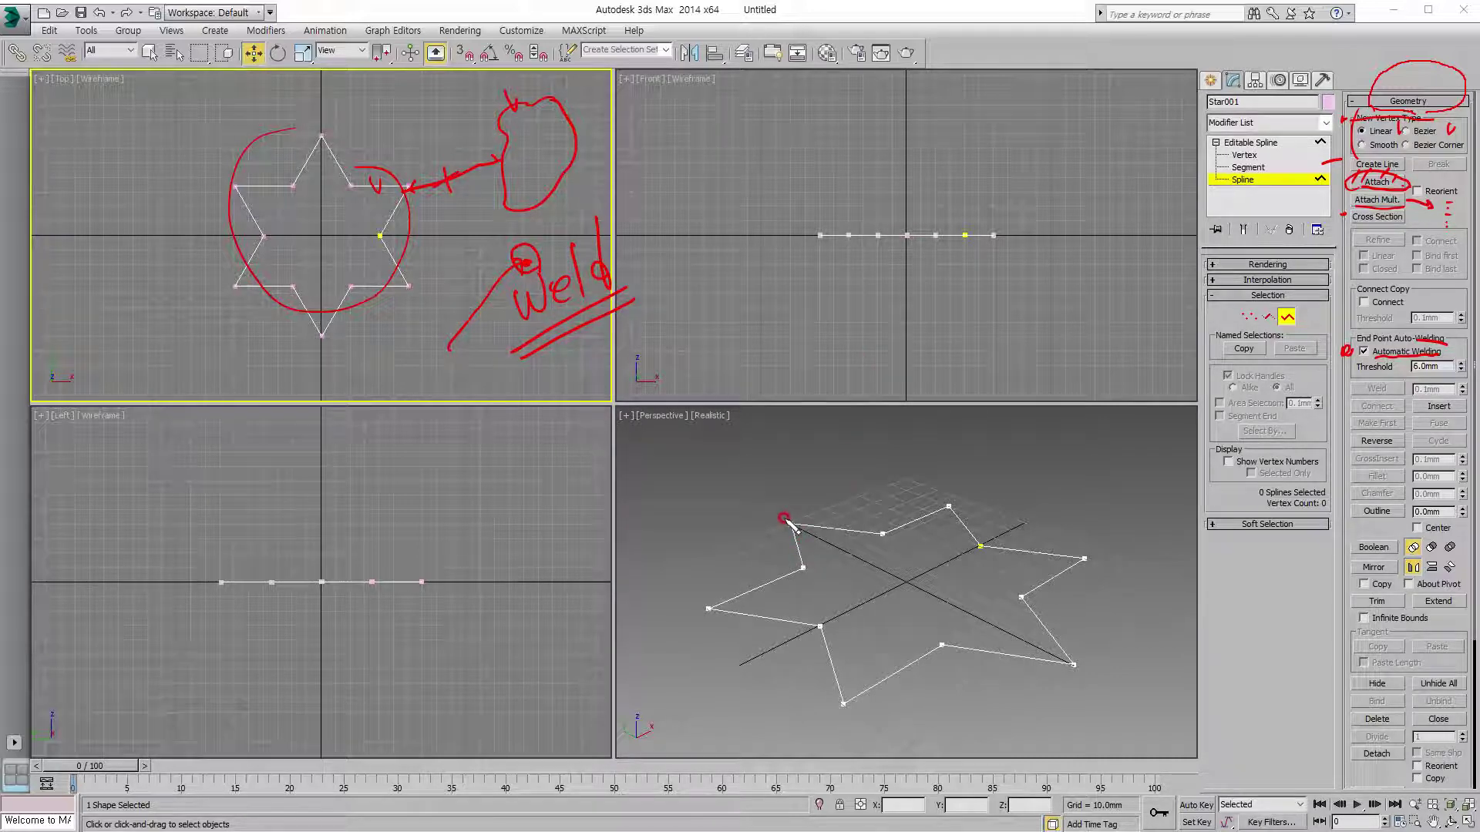
mouse_move(784, 517)
mouse_down()
mouse_move(798, 522)
mouse_move(784, 516)
mouse_up()
mouse_move(941, 496)
mouse_down()
mouse_move(955, 501)
mouse_move(940, 496)
mouse_up()
mouse_move(792, 524)
mouse_down()
mouse_move(878, 493)
mouse_move(943, 500)
mouse_move(876, 496)
mouse_up()
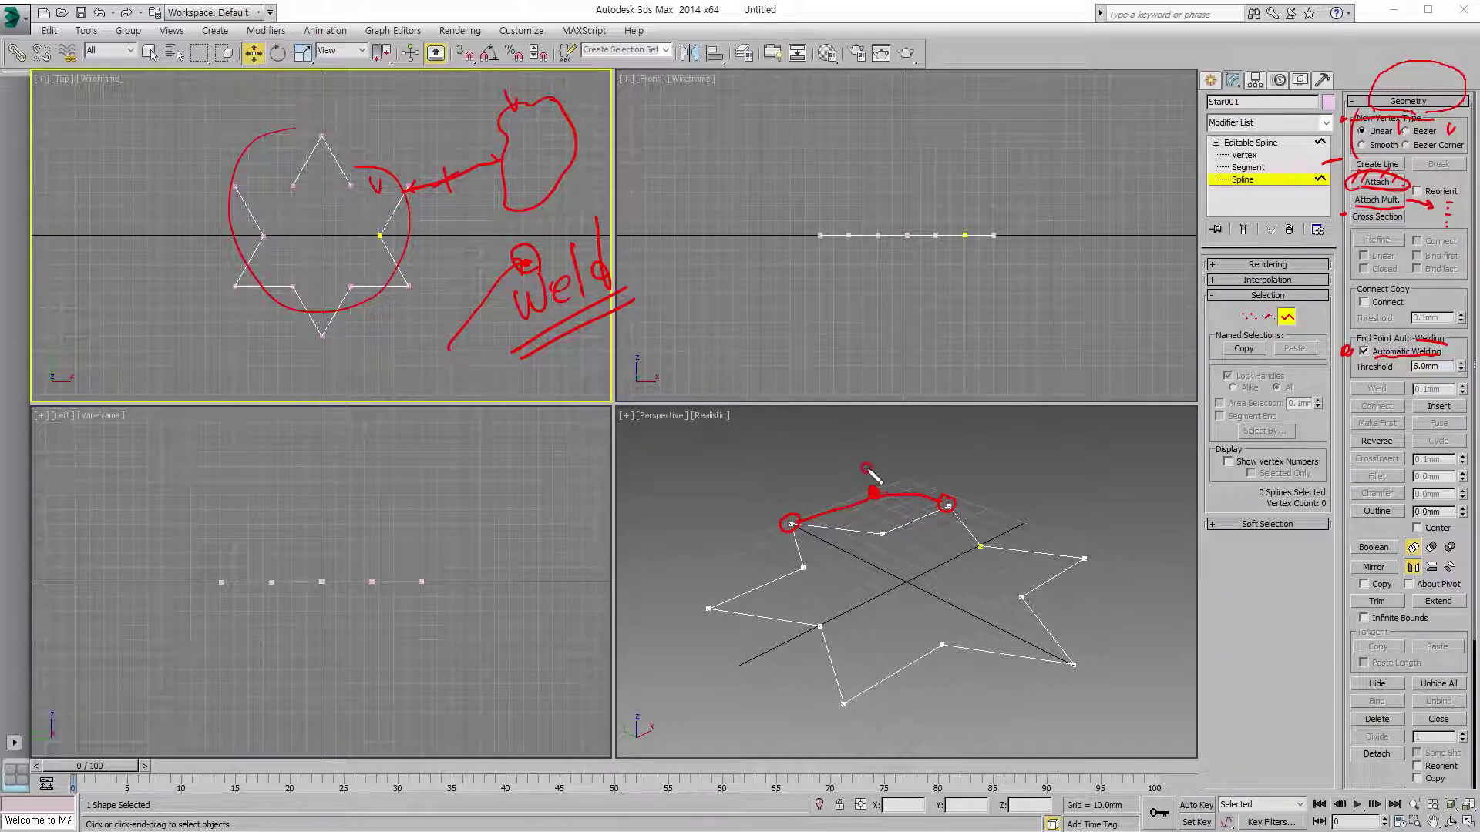
drag(871, 425, 872, 475)
drag(878, 470, 881, 474)
drag(886, 433, 892, 456)
drag(903, 439, 913, 437)
drag(918, 421, 928, 461)
drag(922, 422, 933, 433)
drag(934, 434, 956, 420)
mouse_move(961, 409)
mouse_down()
mouse_move(953, 447)
mouse_move(976, 442)
mouse_up()
mouse_move(914, 484)
mouse_down()
mouse_move(997, 446)
mouse_move(1018, 465)
mouse_move(1054, 437)
mouse_move(1082, 461)
mouse_up()
drag(1092, 391, 1105, 455)
drag(1116, 360, 1146, 437)
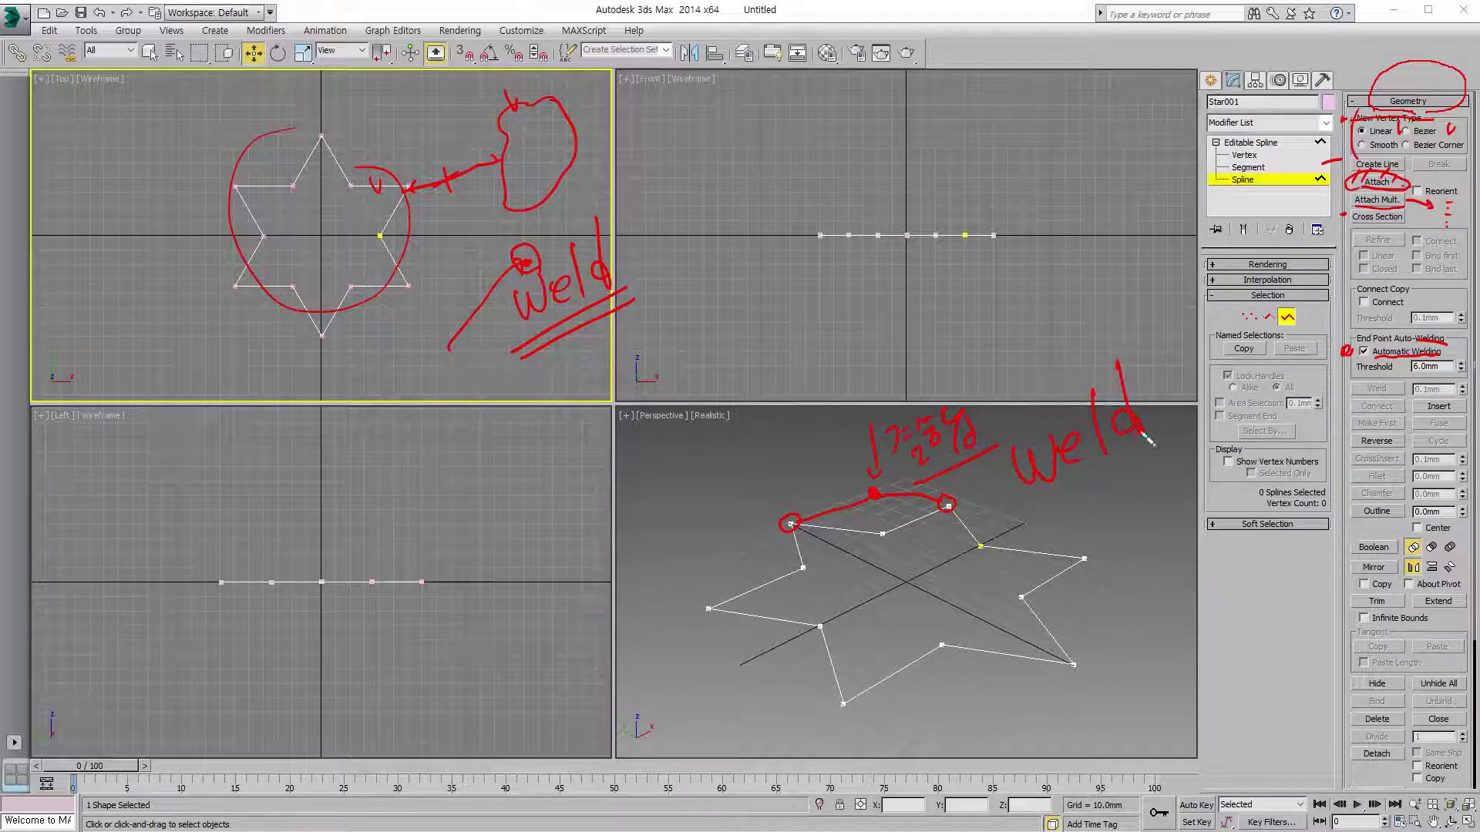
mouse_move(1380, 360)
mouse_down()
mouse_move(1395, 329)
mouse_move(1393, 359)
mouse_move(1440, 374)
mouse_up()
key(e)
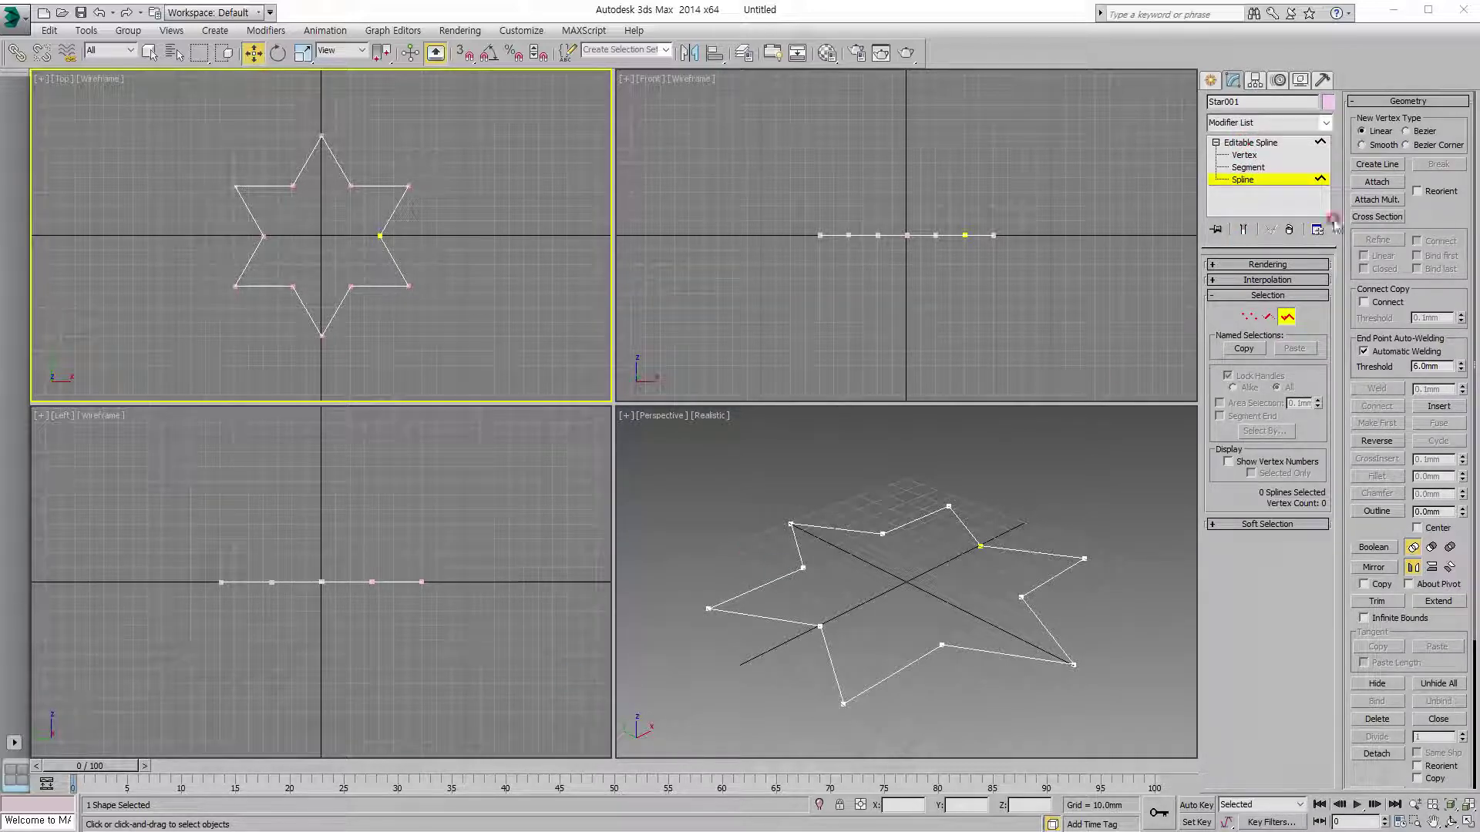
Compare the geometry tools available at the star's object, Spline and Vertex levels, ending at Vertex level
click(1241, 144)
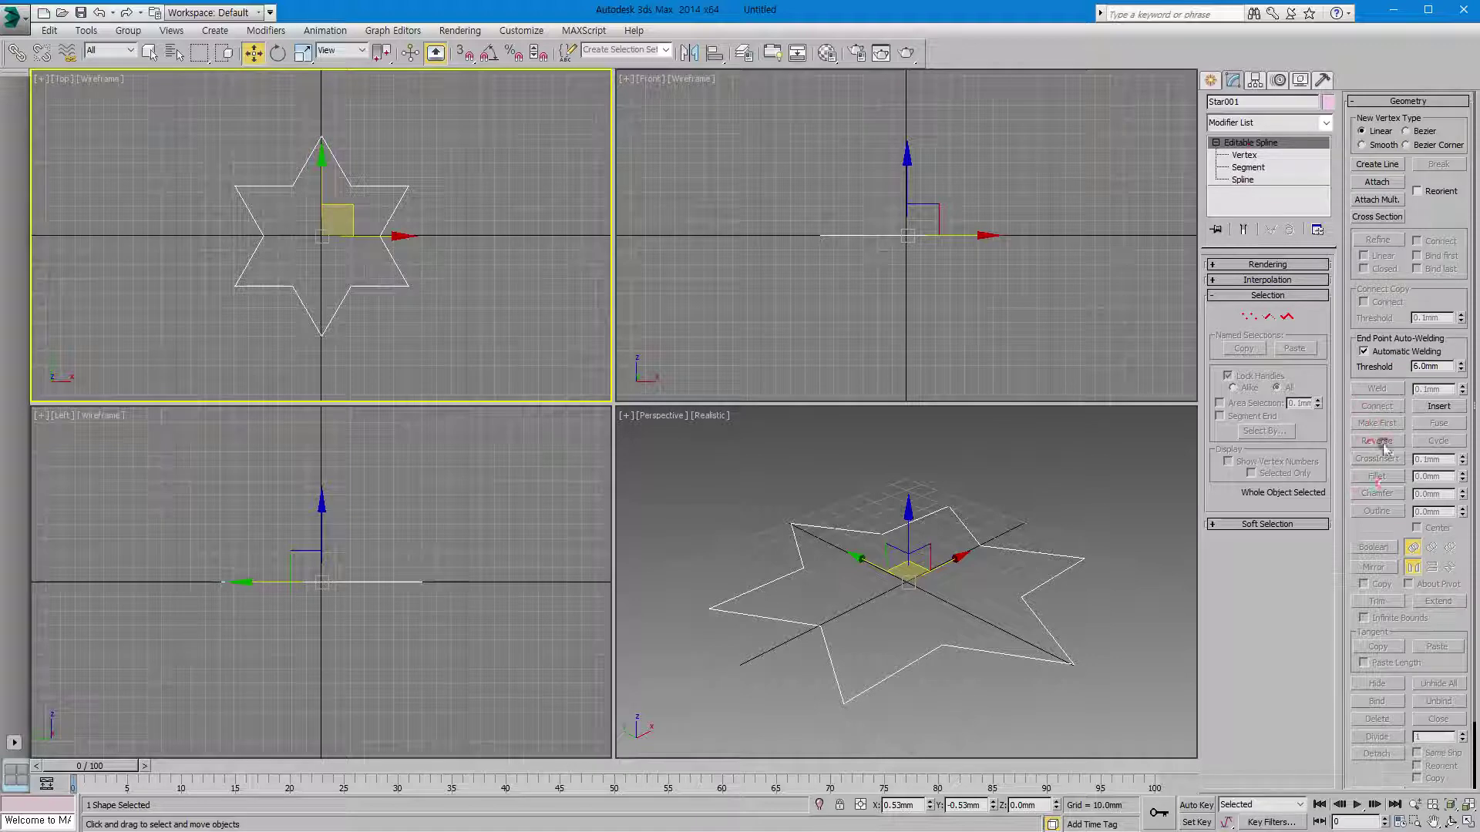
click(1286, 316)
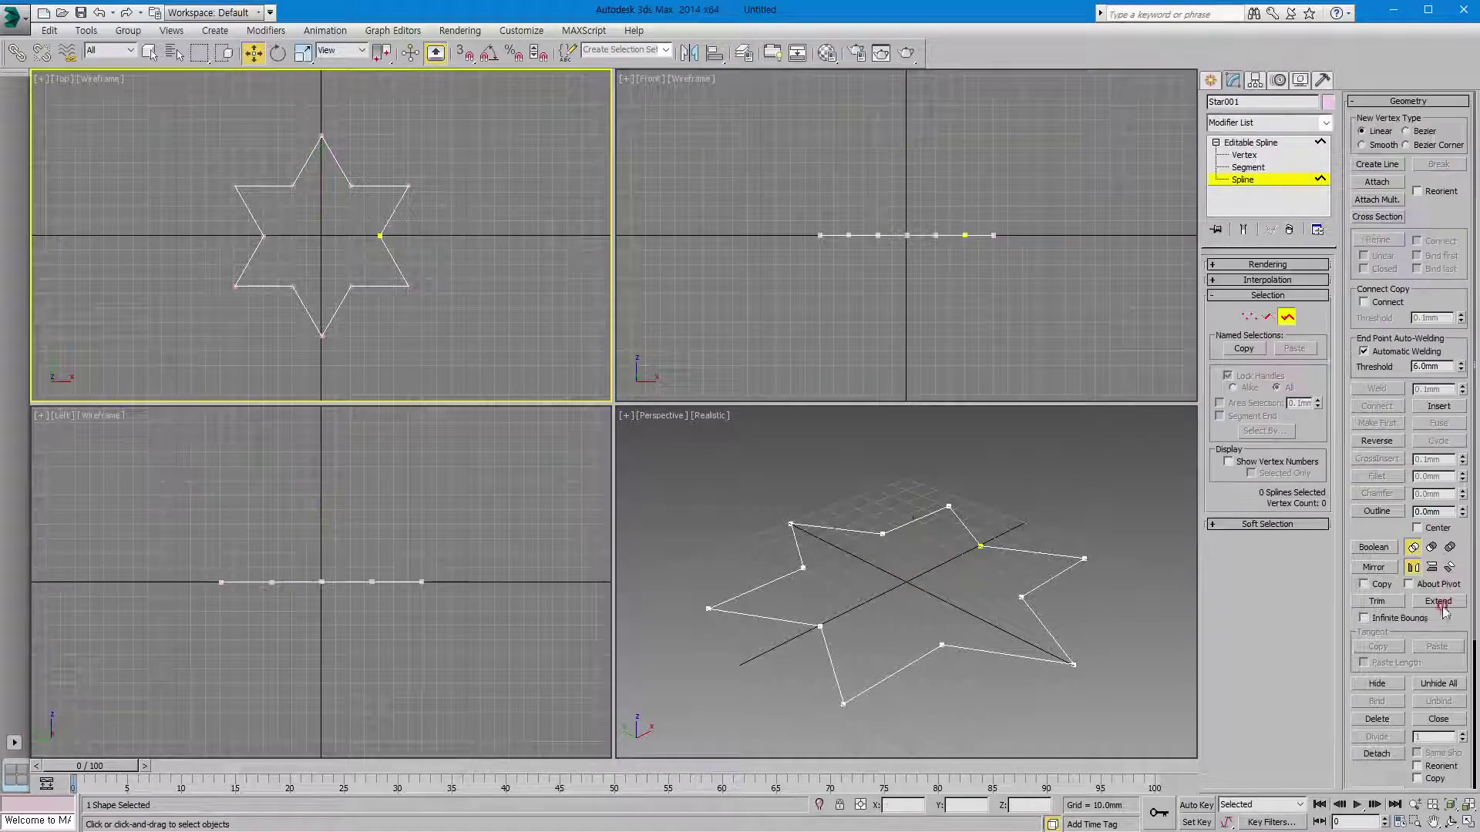
click(1249, 316)
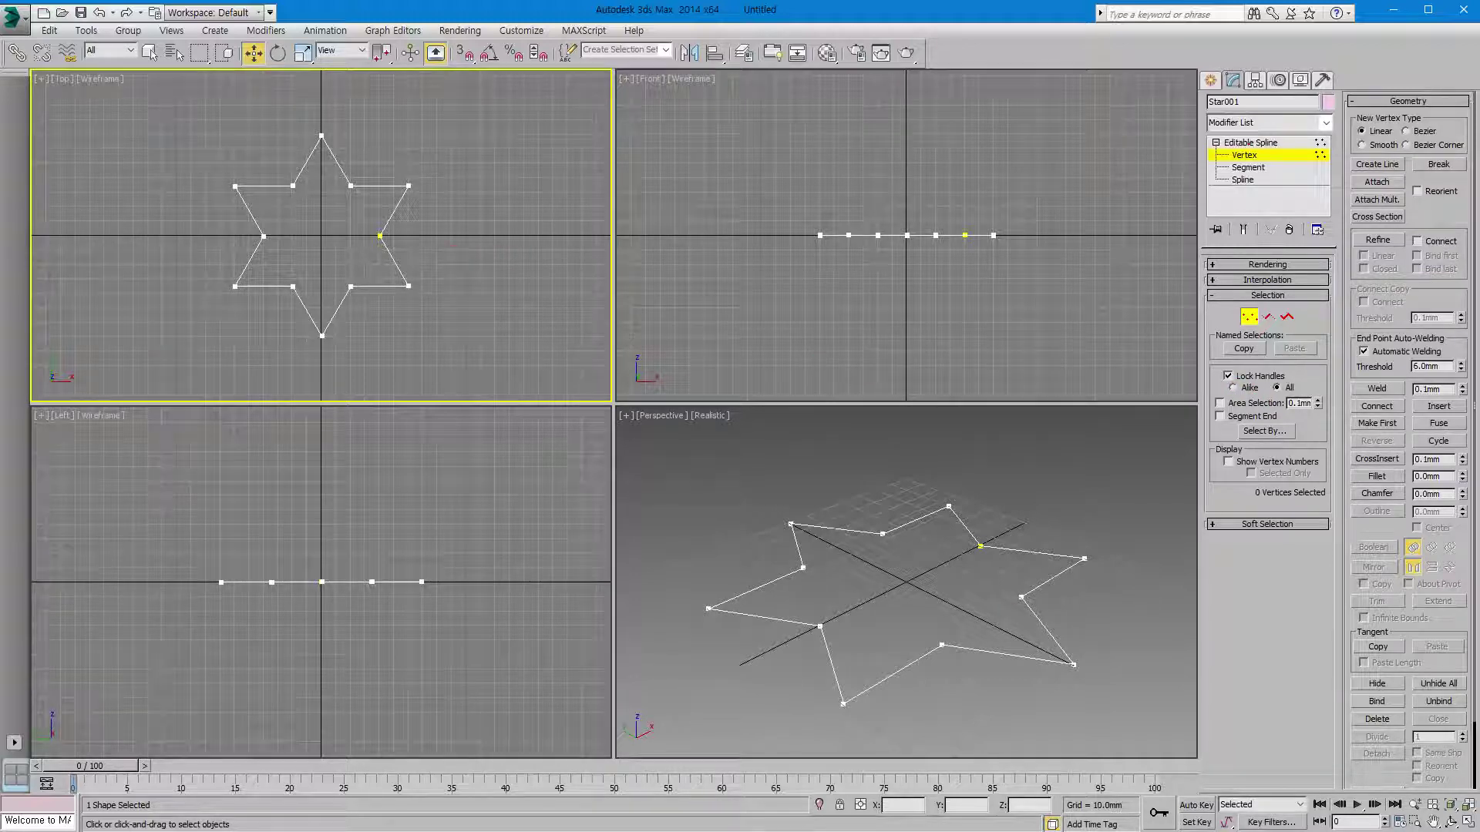
Maximize the Top view, select the star's upper-right tip vertex, and view its available vertex types without changing them
click(1468, 822)
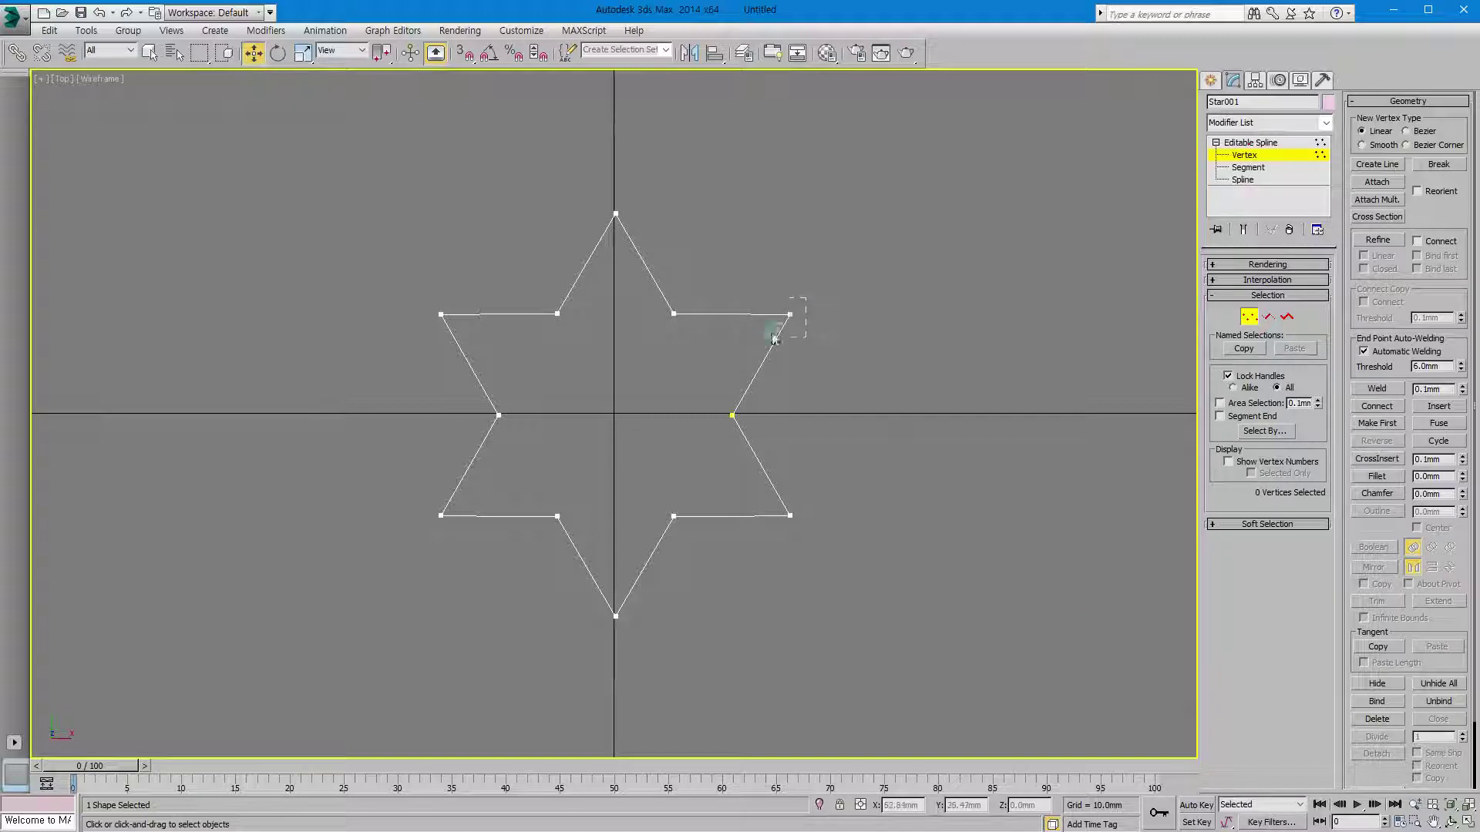
drag(775, 339, 794, 349)
right_click(790, 313)
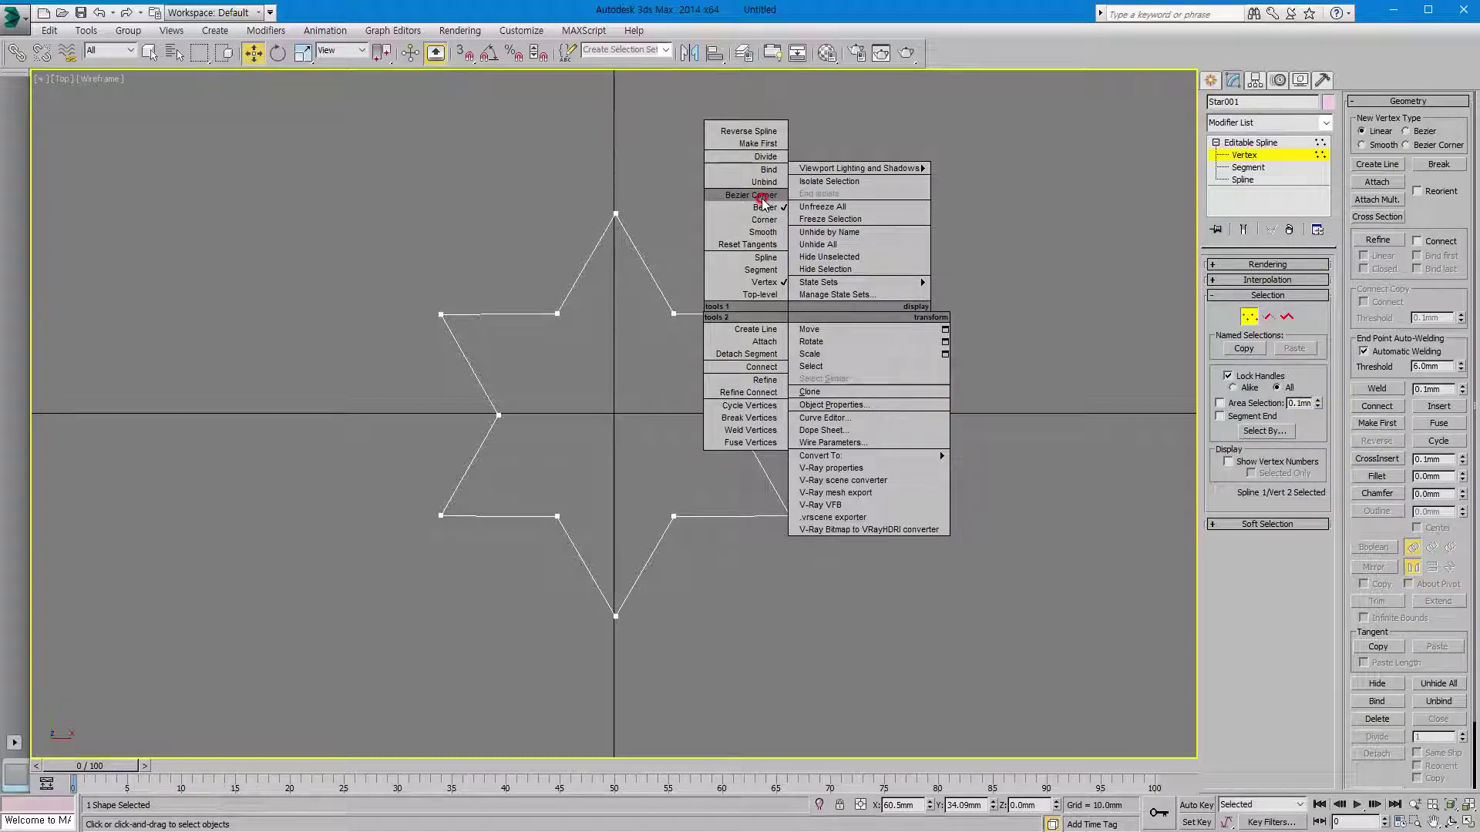
click(642, 165)
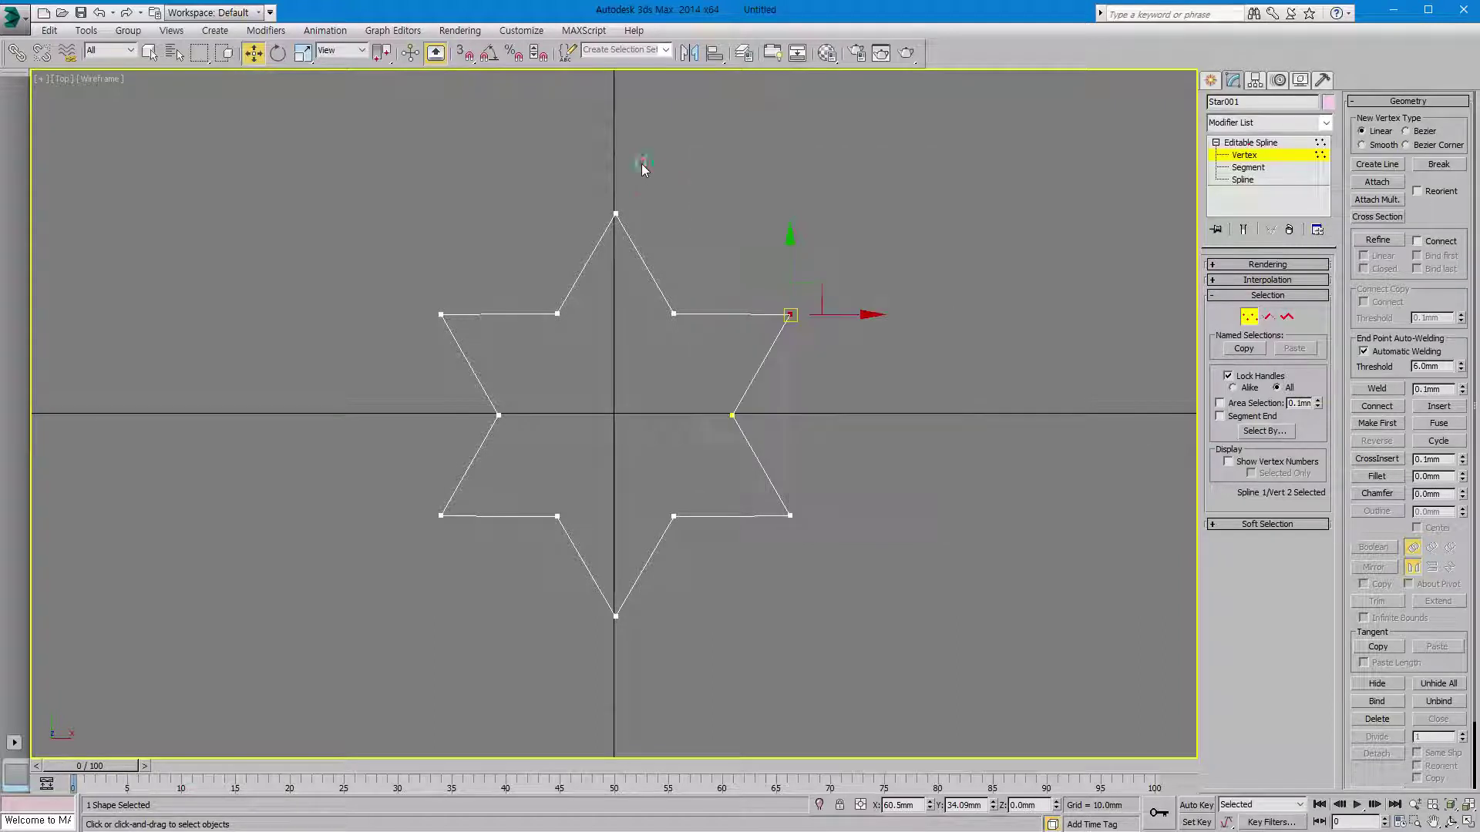
Change the star's upper-right tip vertex and its top tip vertex to the Smooth type
scroll(781, 324, up, 5)
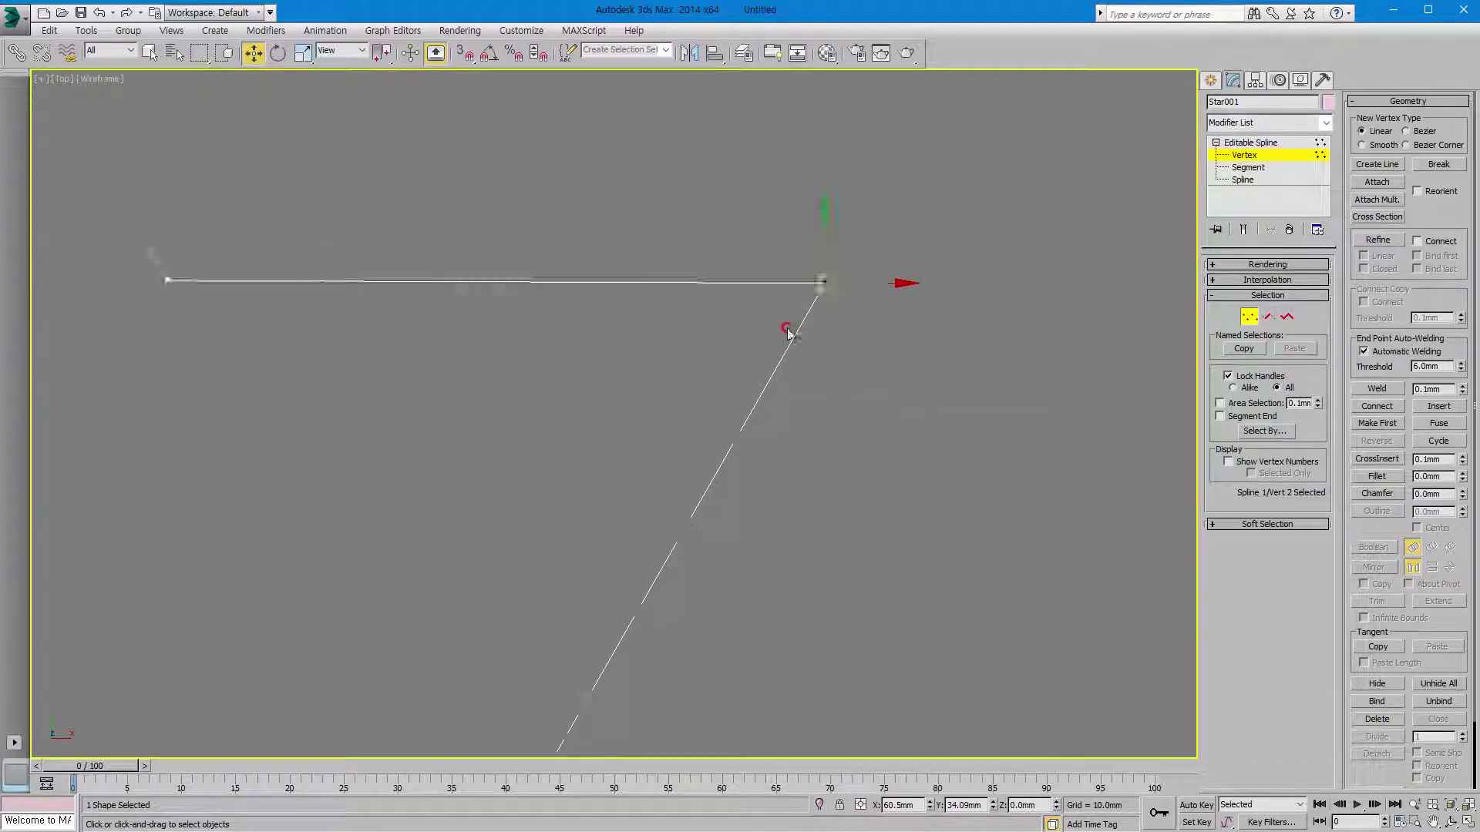
scroll(781, 331, down, 7)
scroll(780, 335, up, 2)
scroll(781, 334, up, 2)
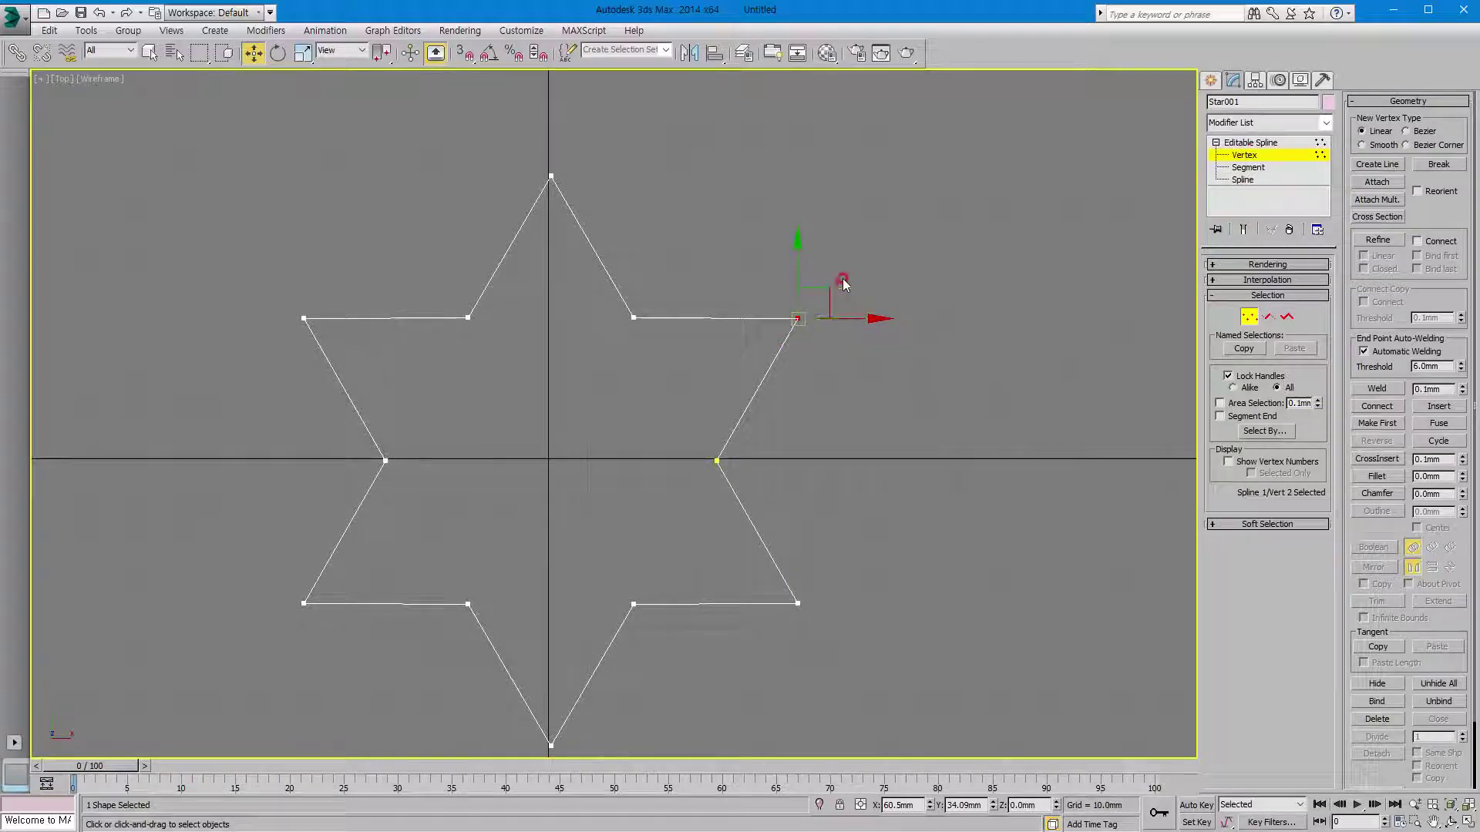
right_click(801, 318)
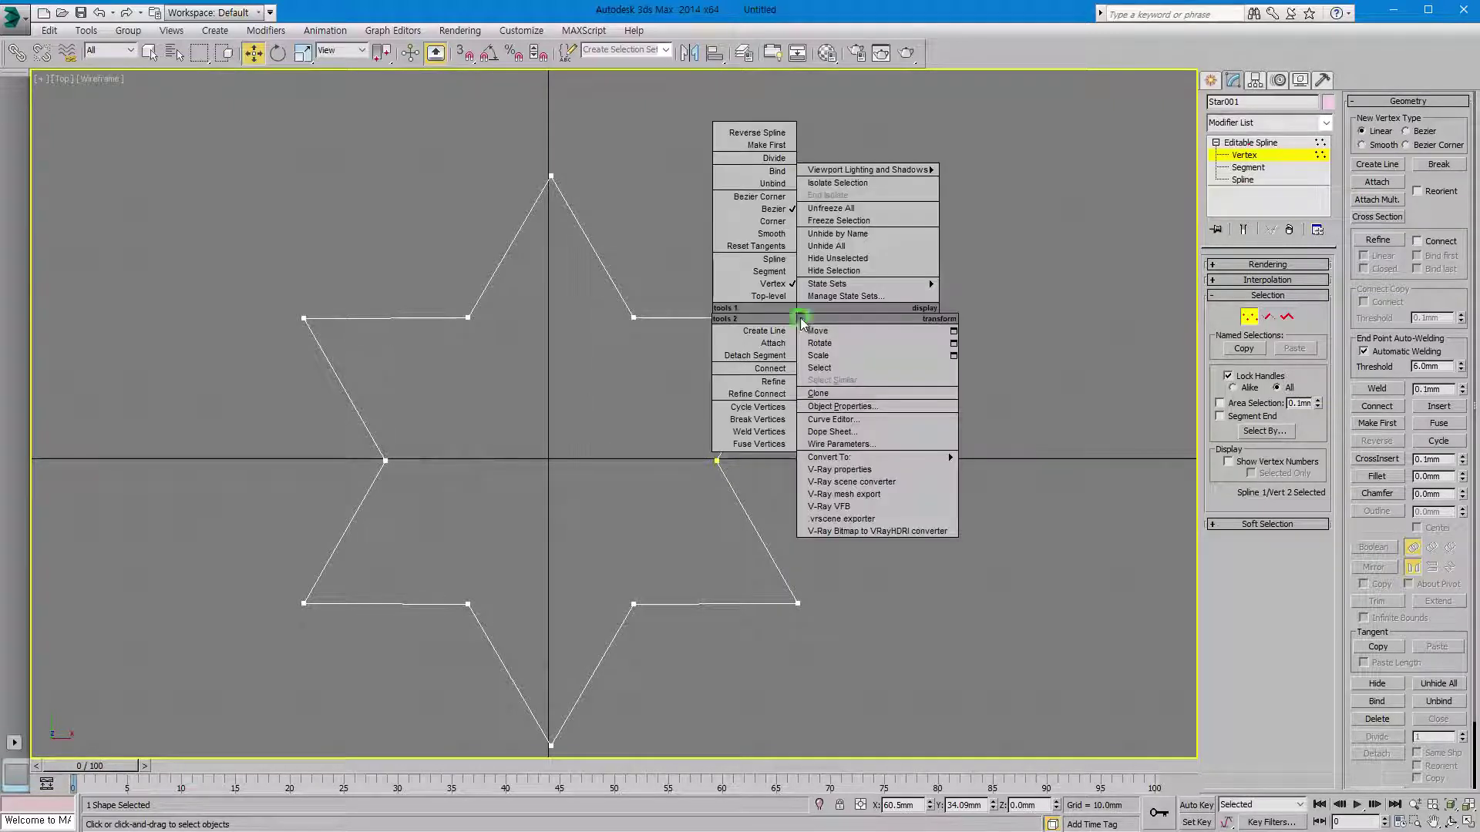
click(773, 234)
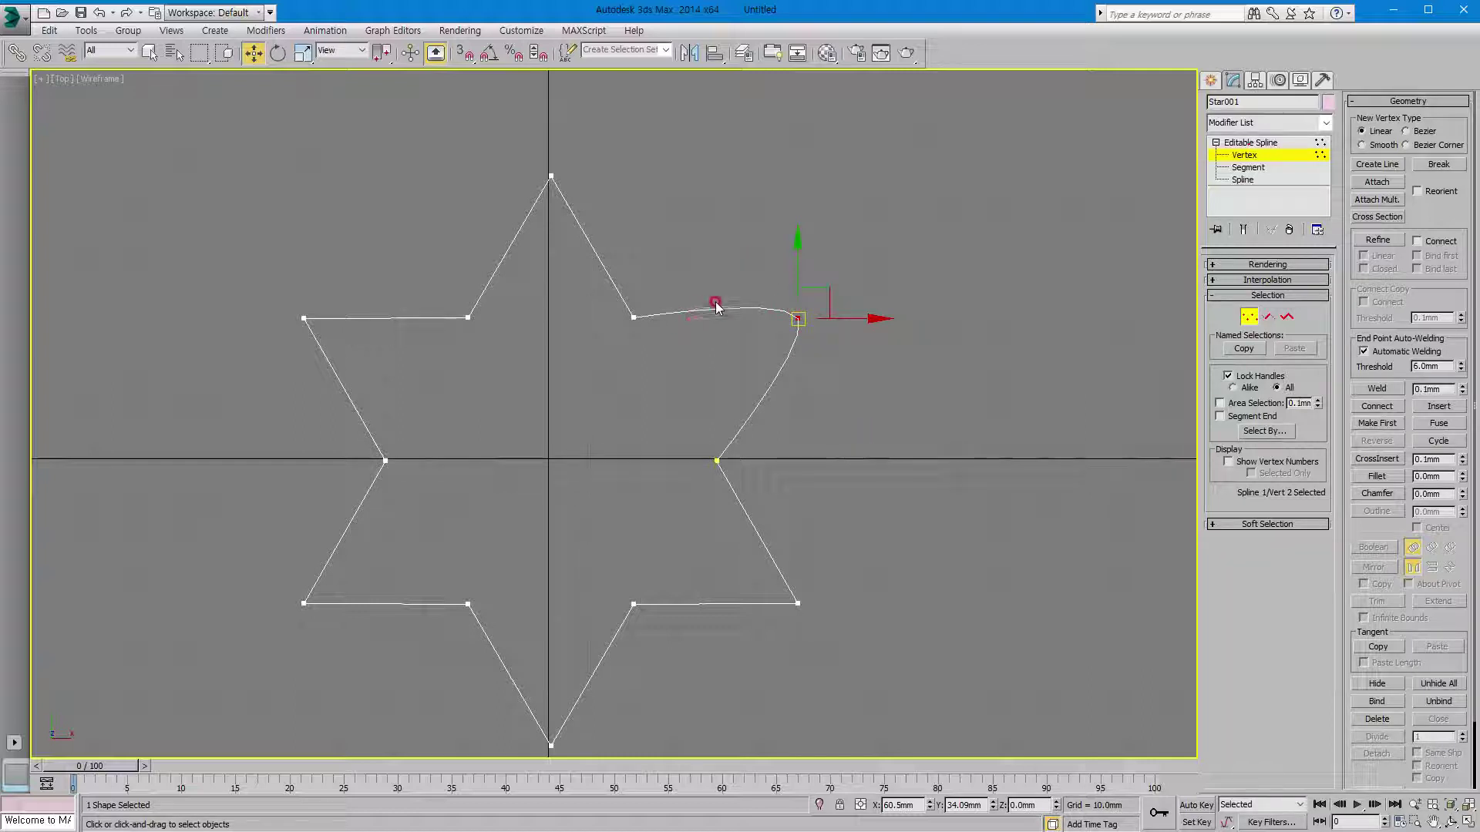
click(550, 178)
right_click(548, 173)
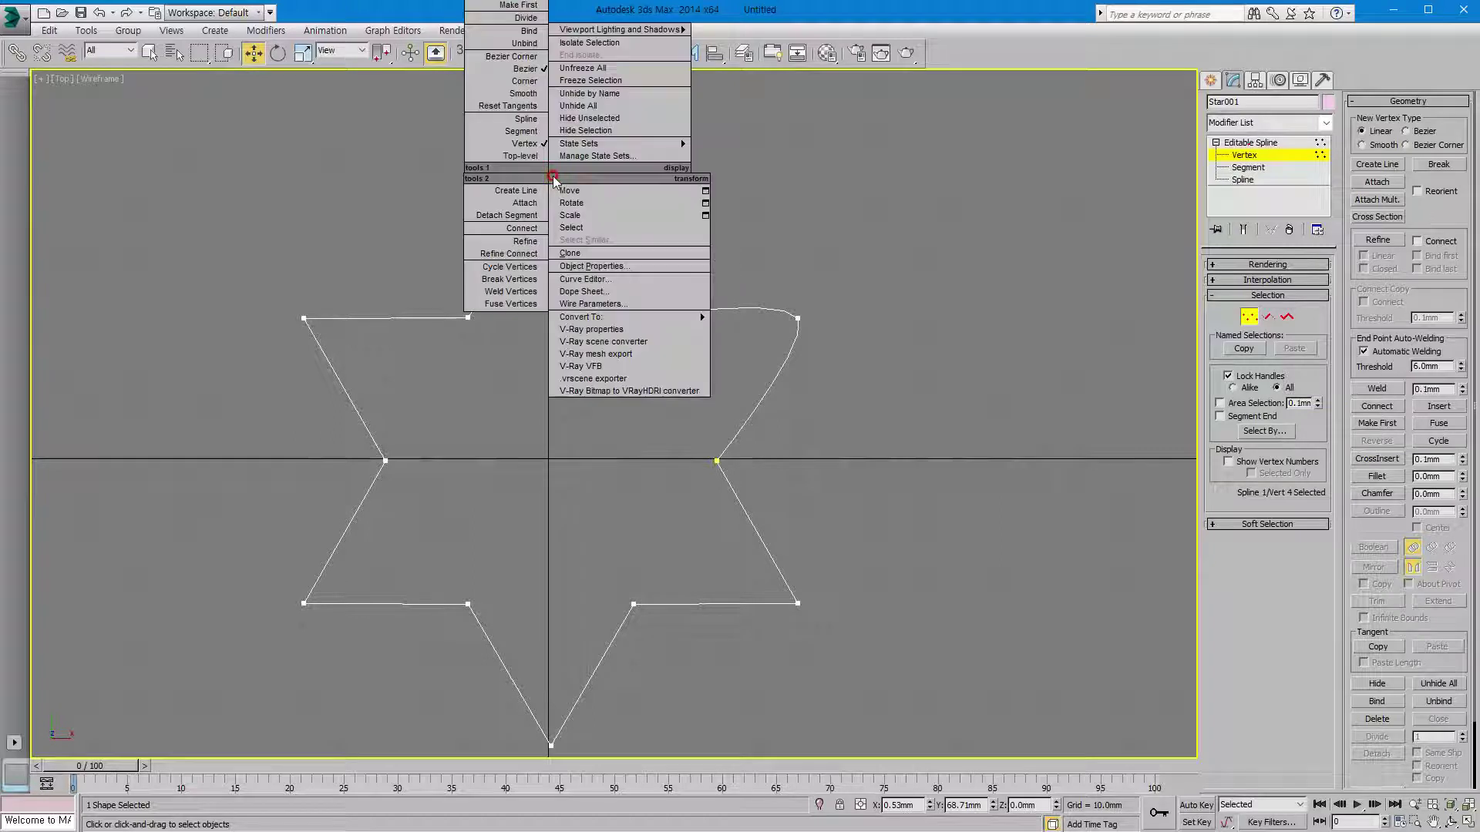
click(524, 94)
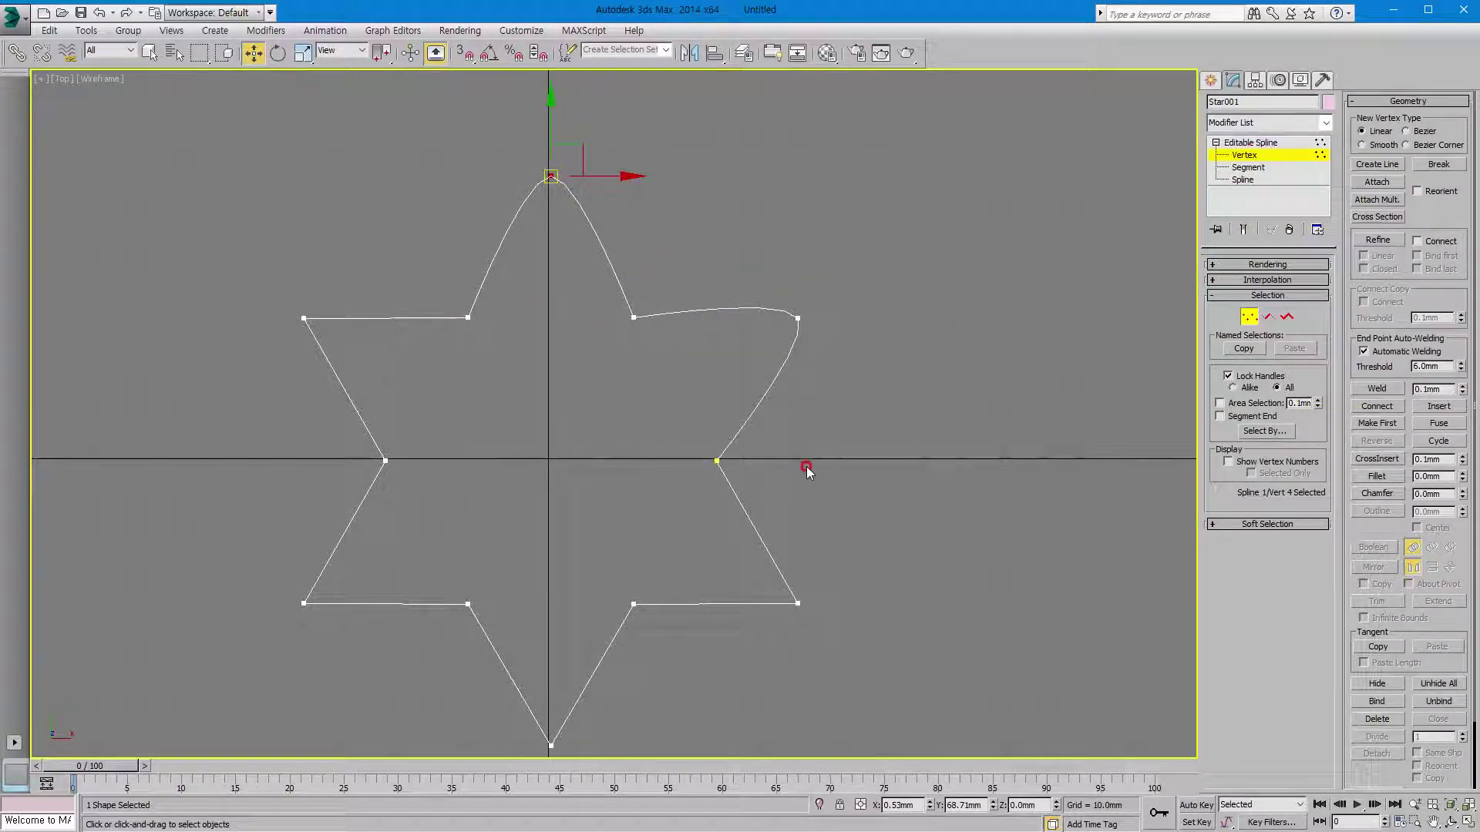
Select the star's lower-right tip vertex and change it to the Corner type
drag(821, 589, 791, 642)
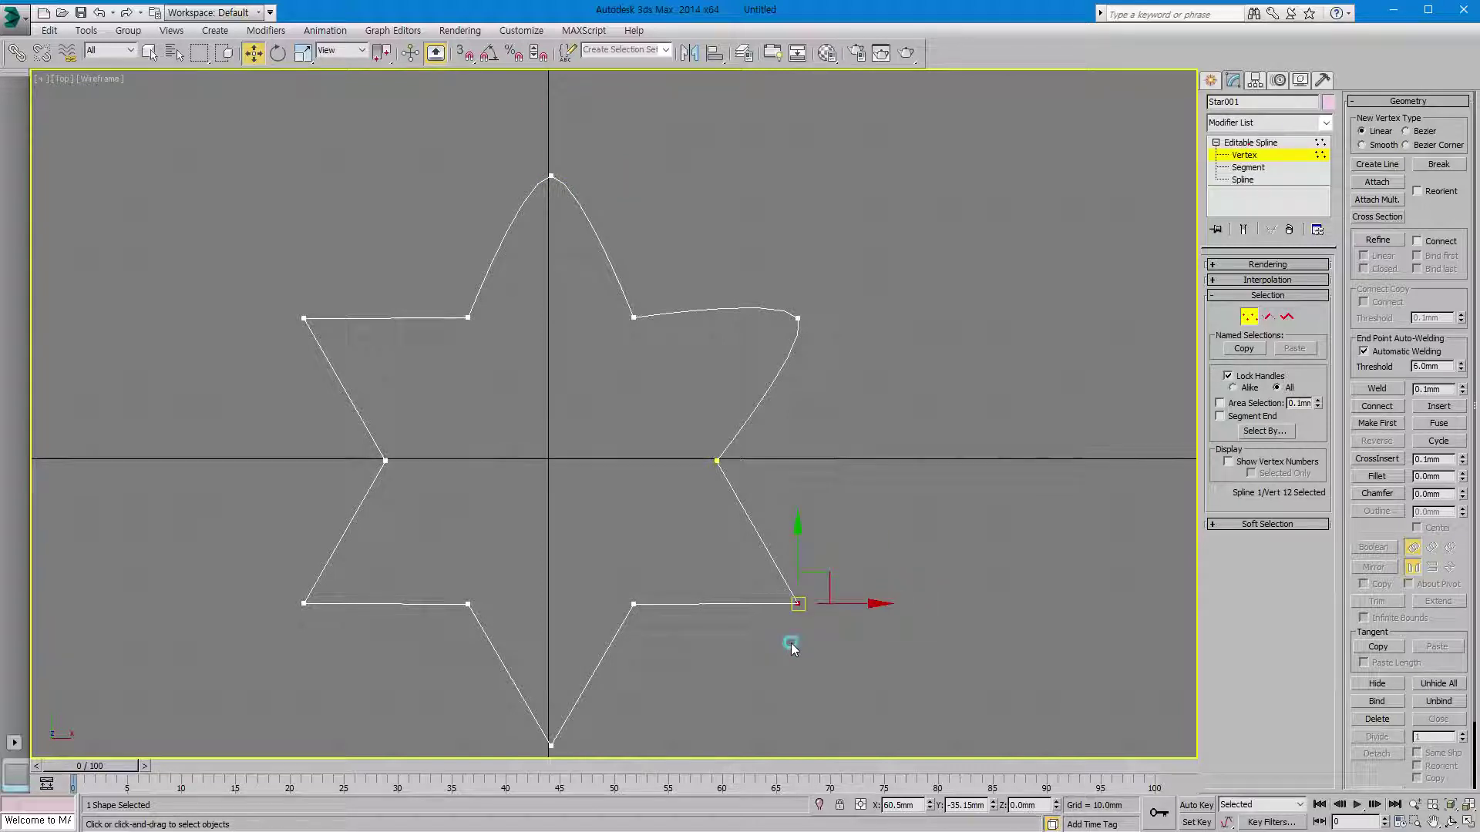
right_click(790, 599)
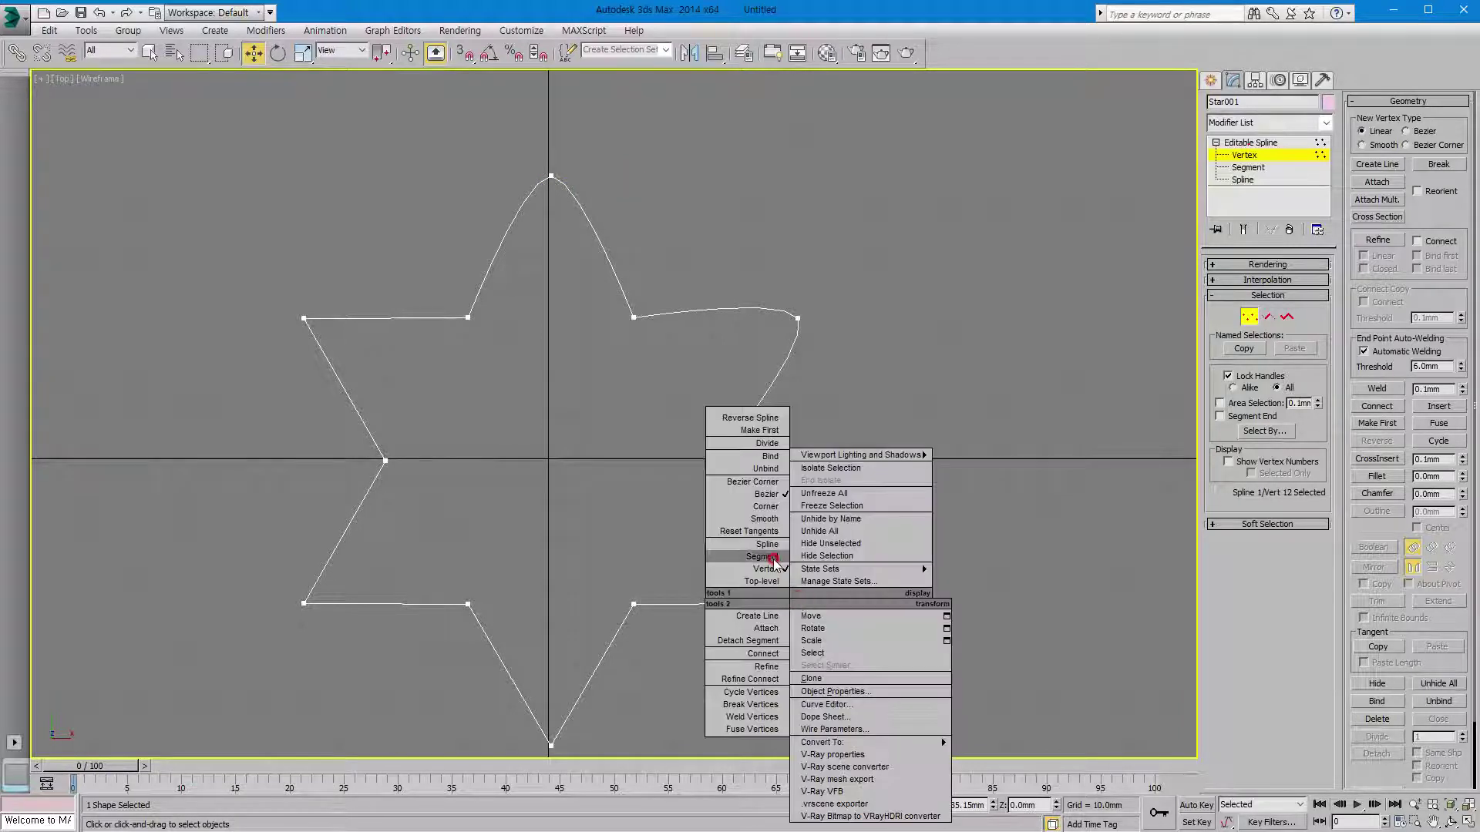
click(766, 506)
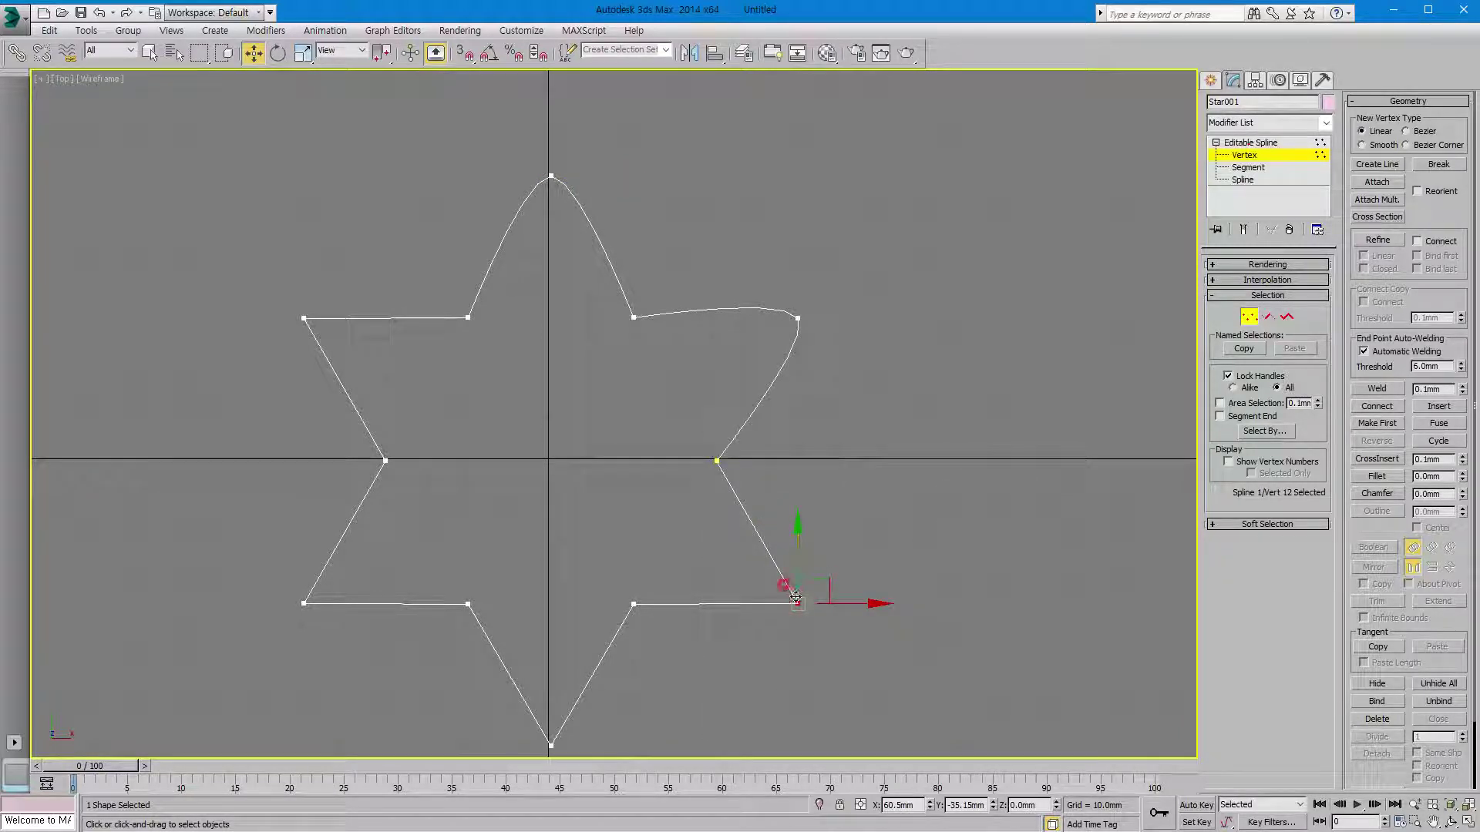
Change the lower-right tip vertex to Bezier and reselect it to inspect its handles
right_click(794, 603)
click(774, 497)
click(784, 673)
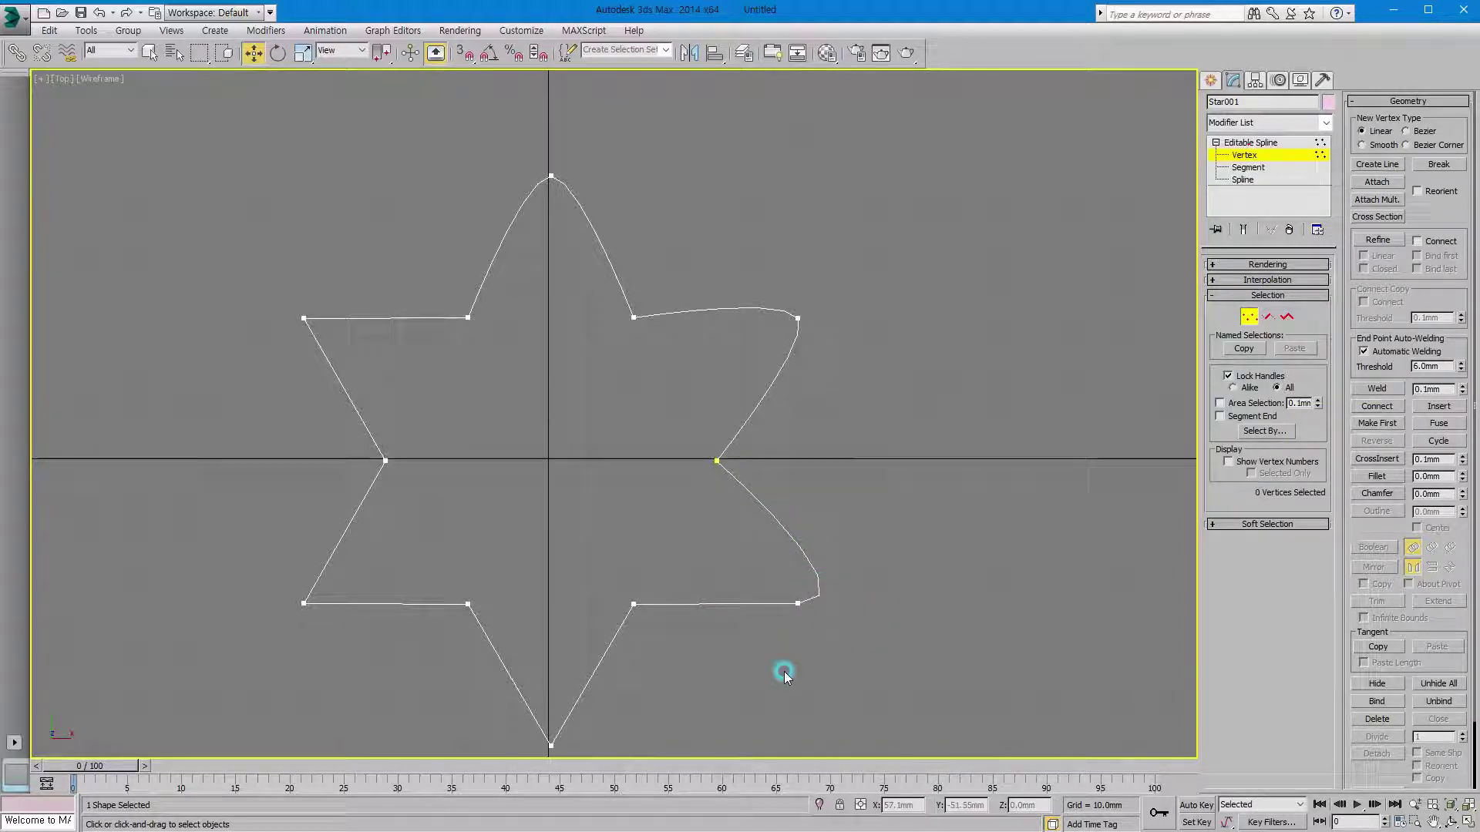
click(798, 604)
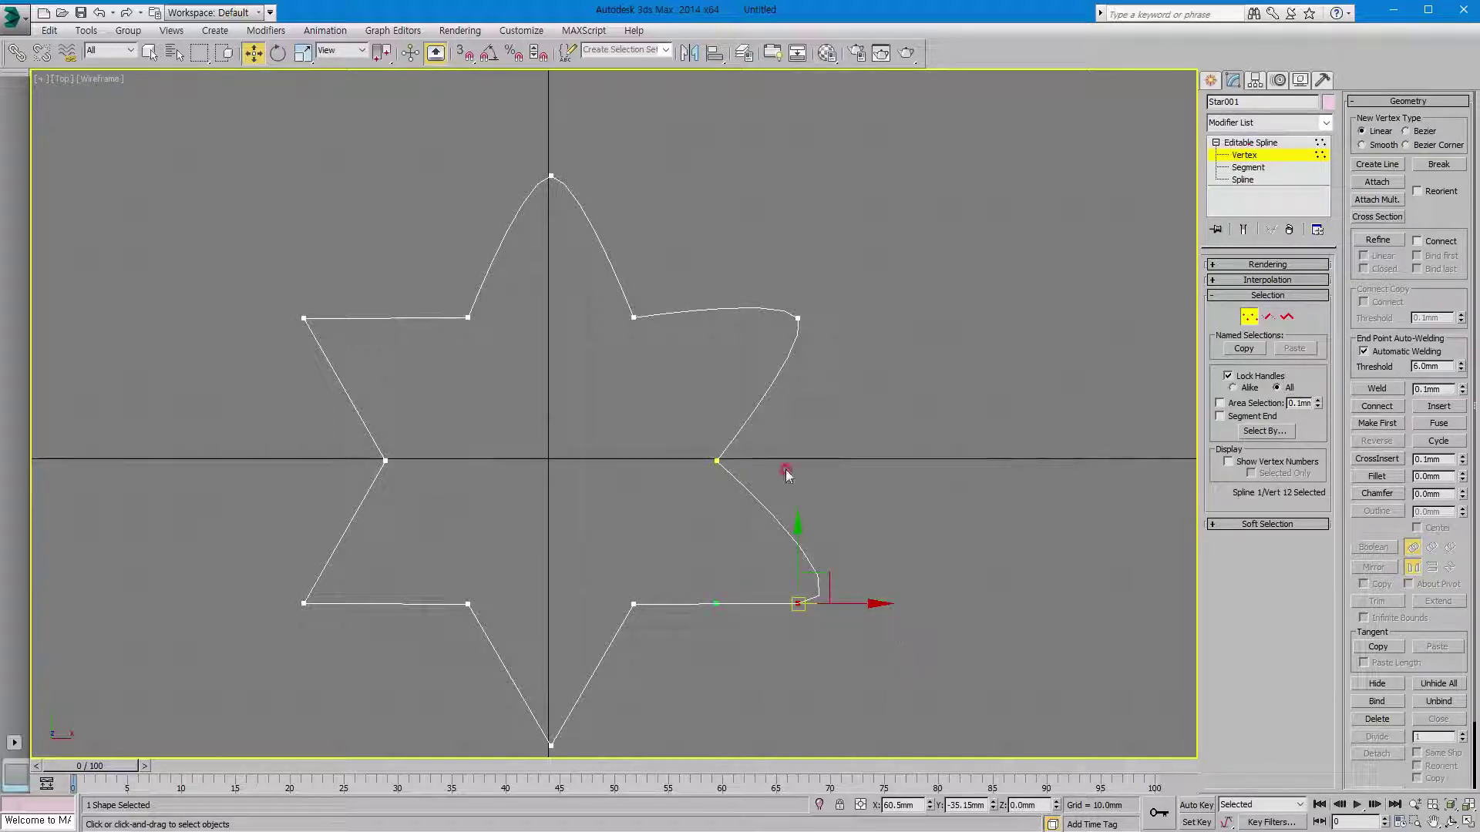
Change the upper-right tip vertex to Bezier and lengthen its handles to make that arm rounder
drag(835, 296, 765, 356)
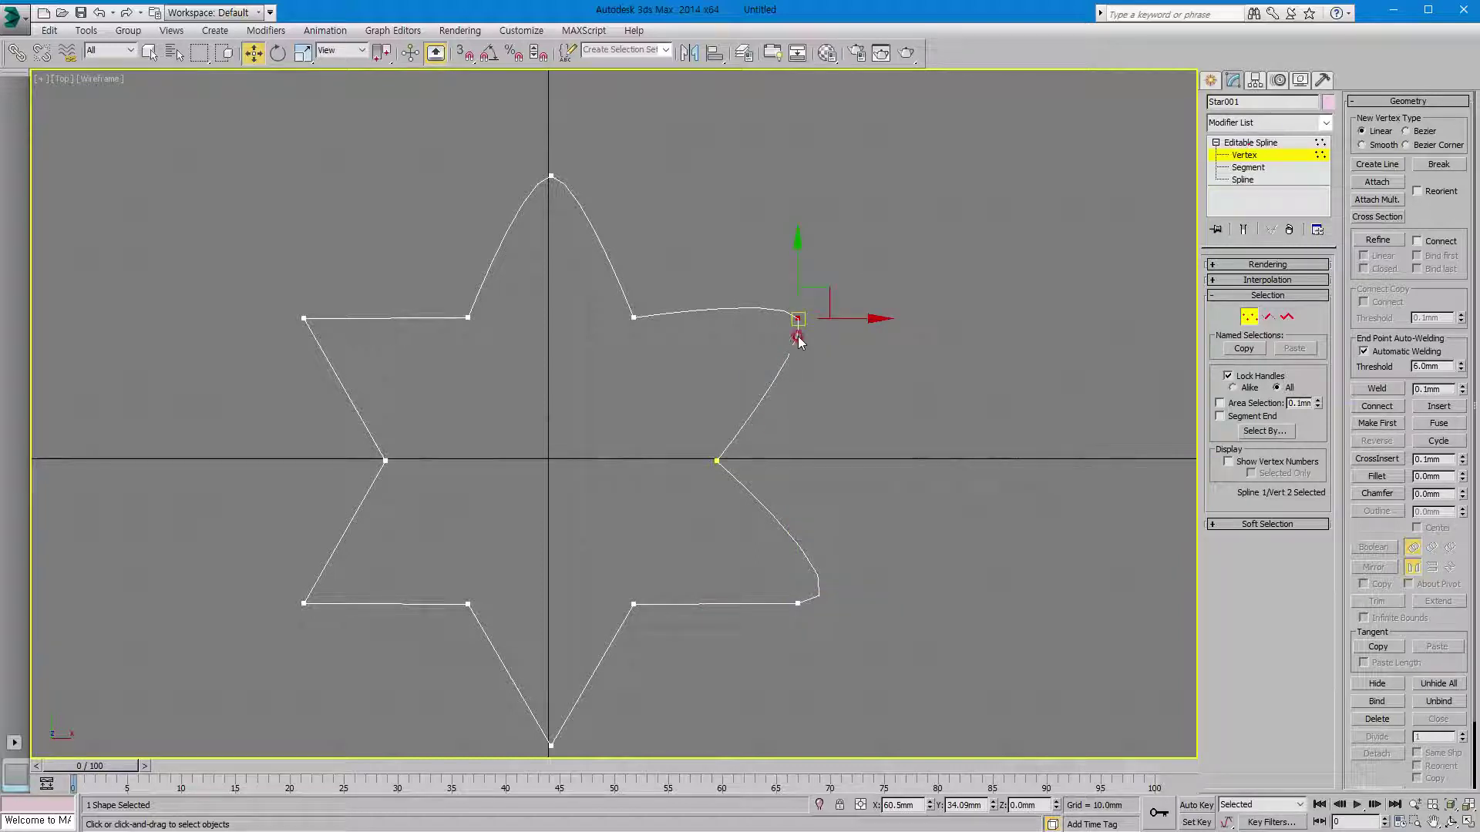
right_click(797, 317)
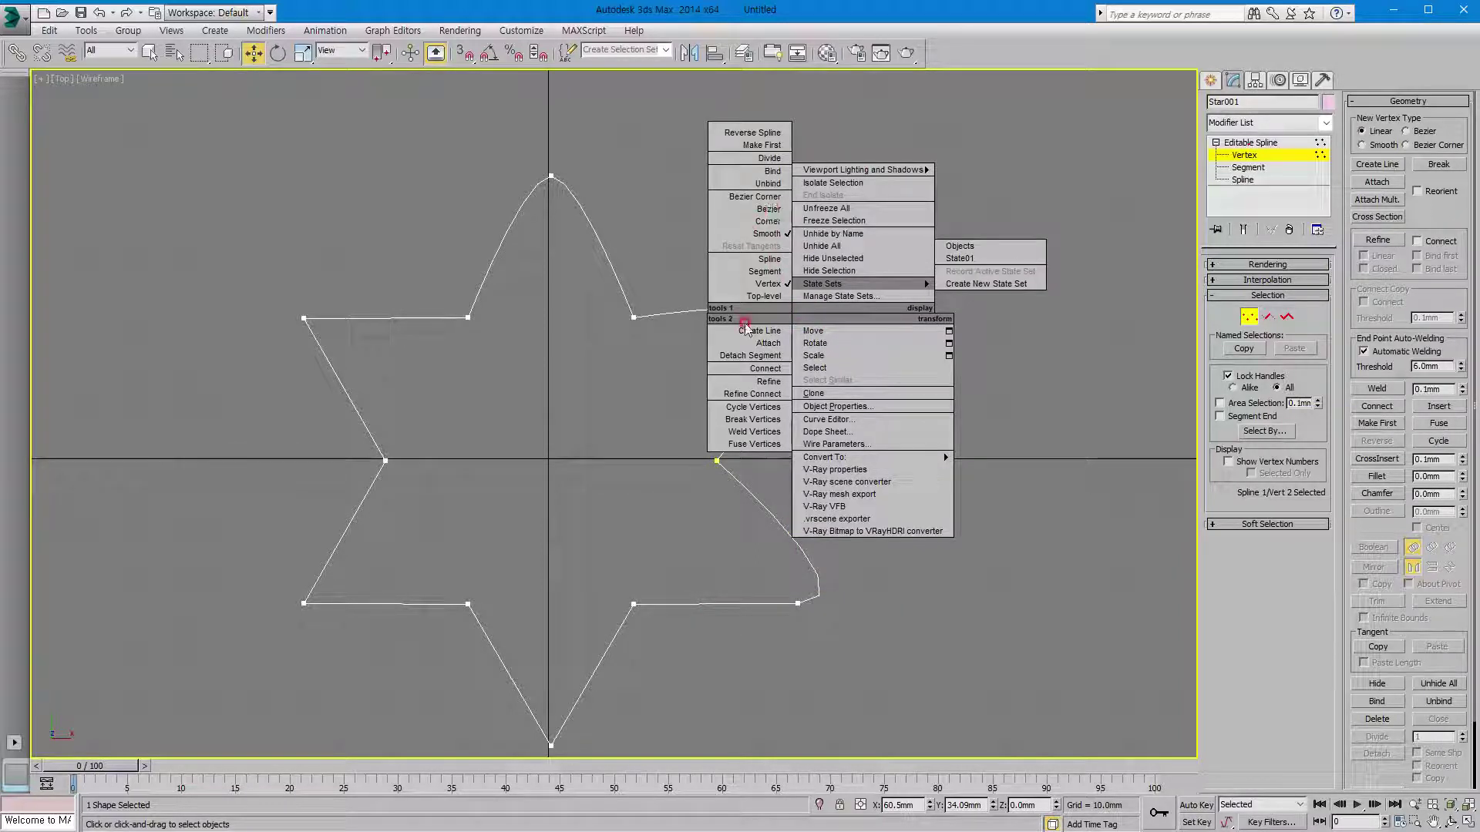
click(769, 209)
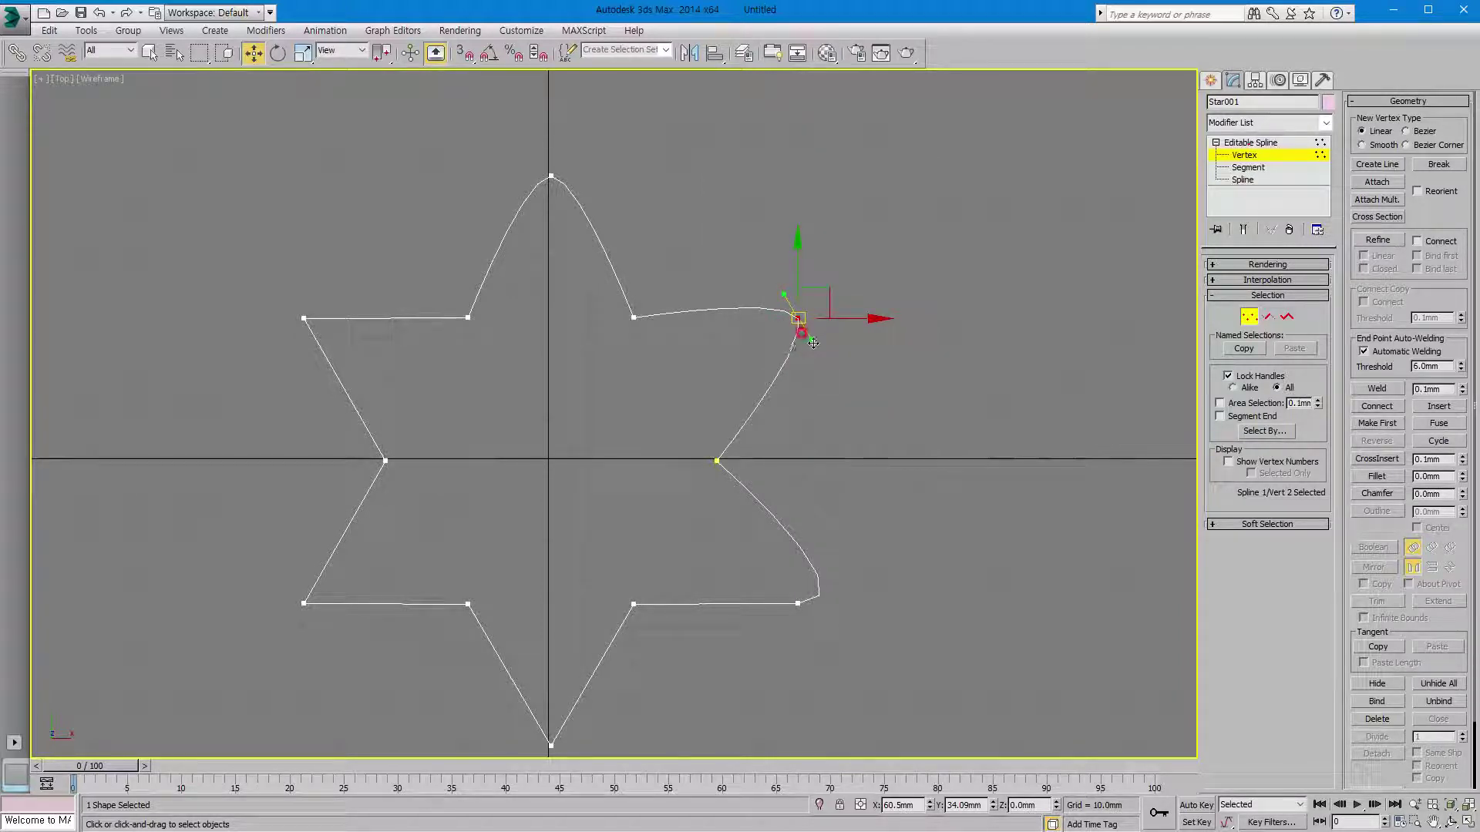
drag(813, 342, 838, 393)
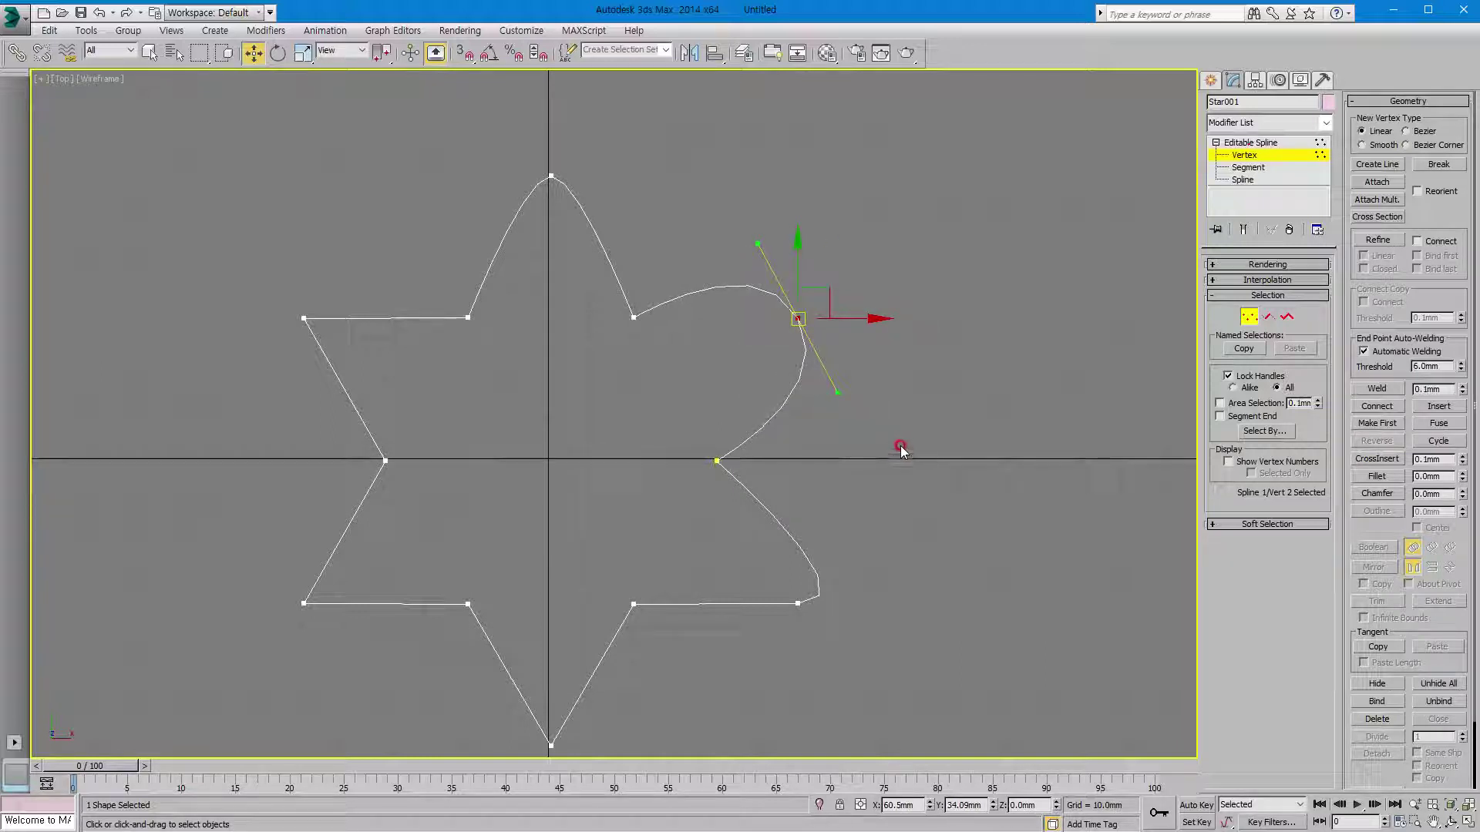
Change the top tip vertex to Bezier and lengthen its horizontal handles to widen the arm's curve
click(552, 178)
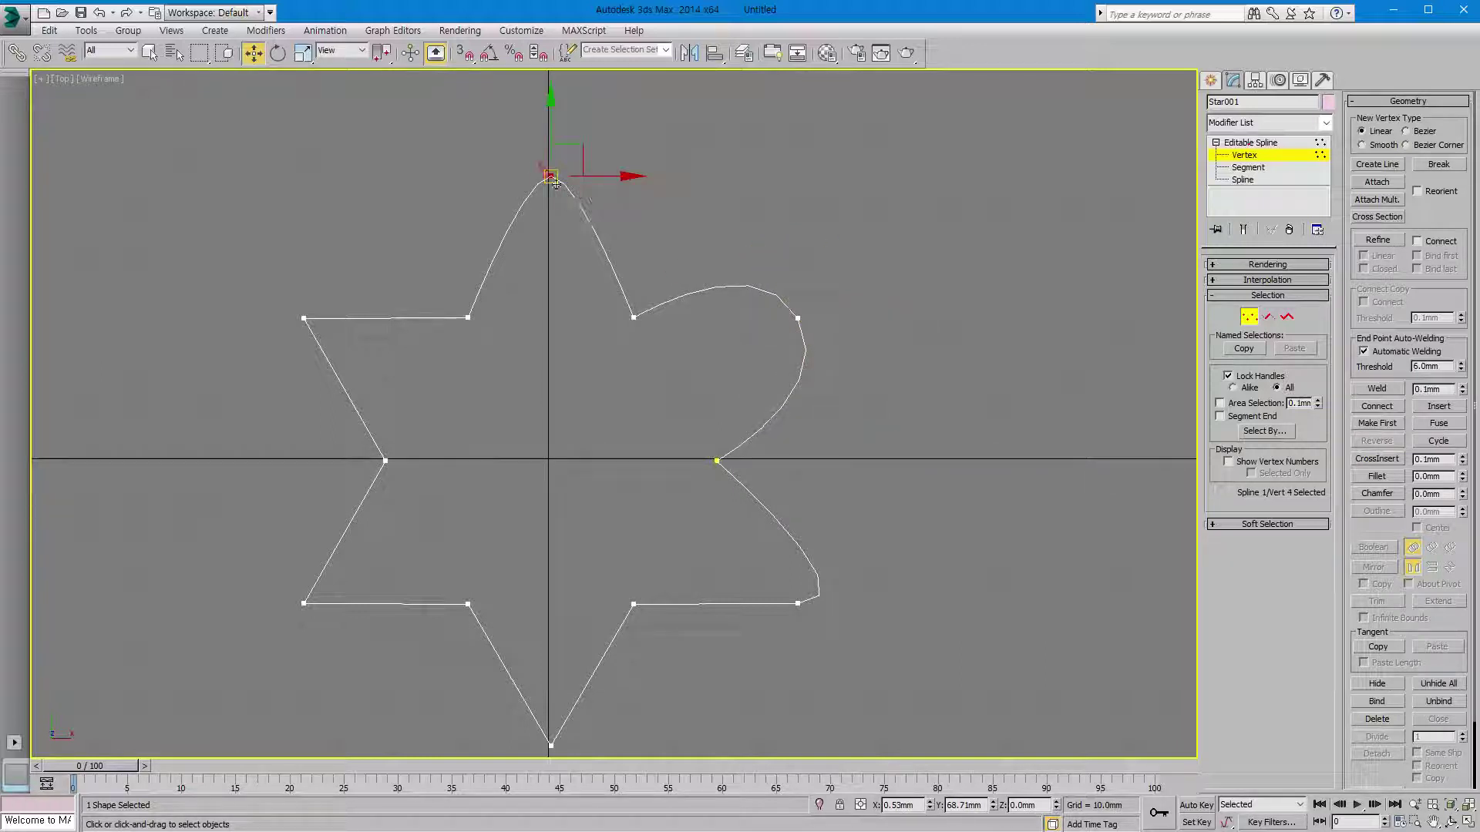
right_click(553, 175)
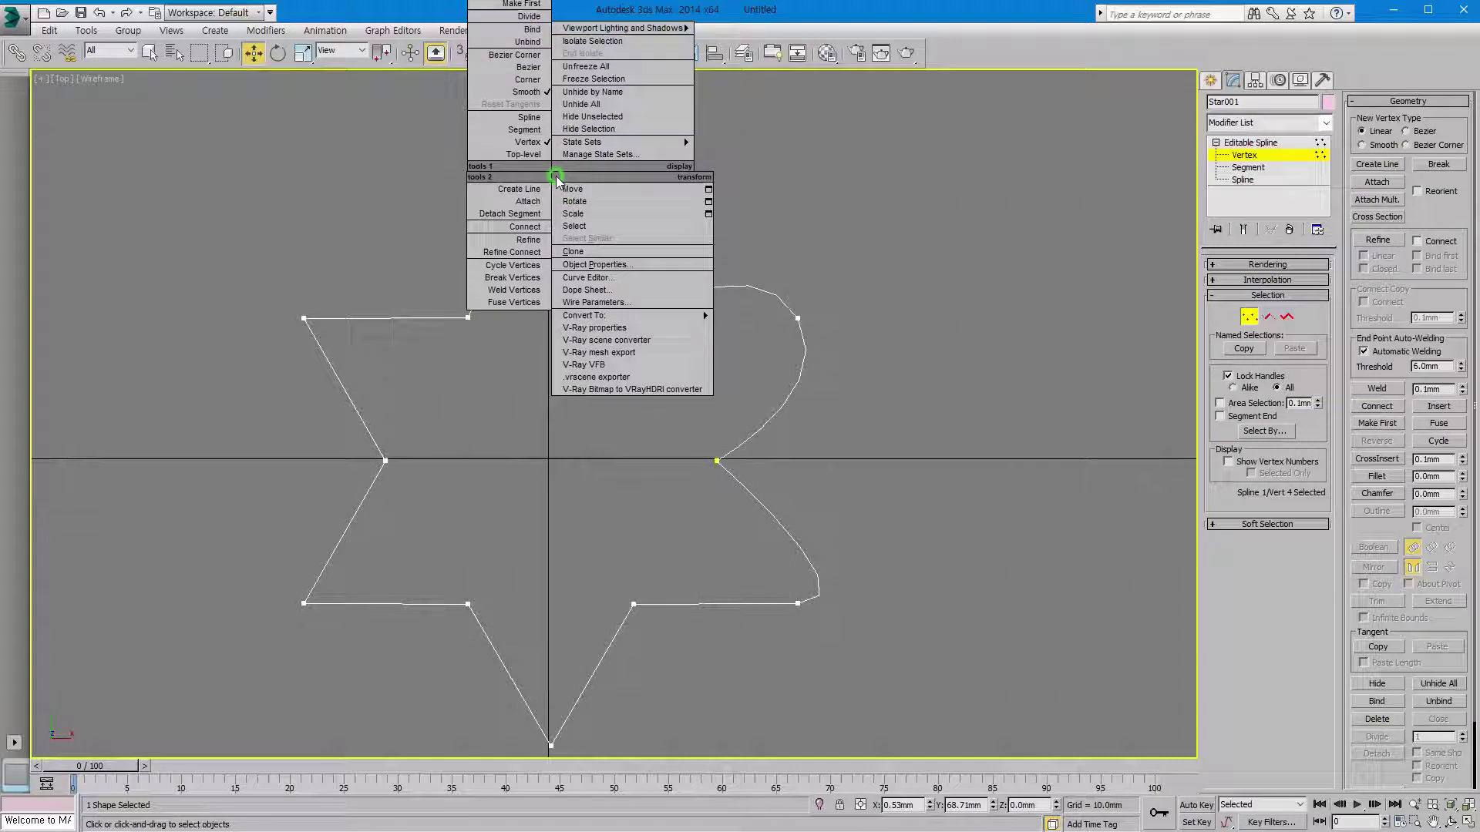
click(526, 92)
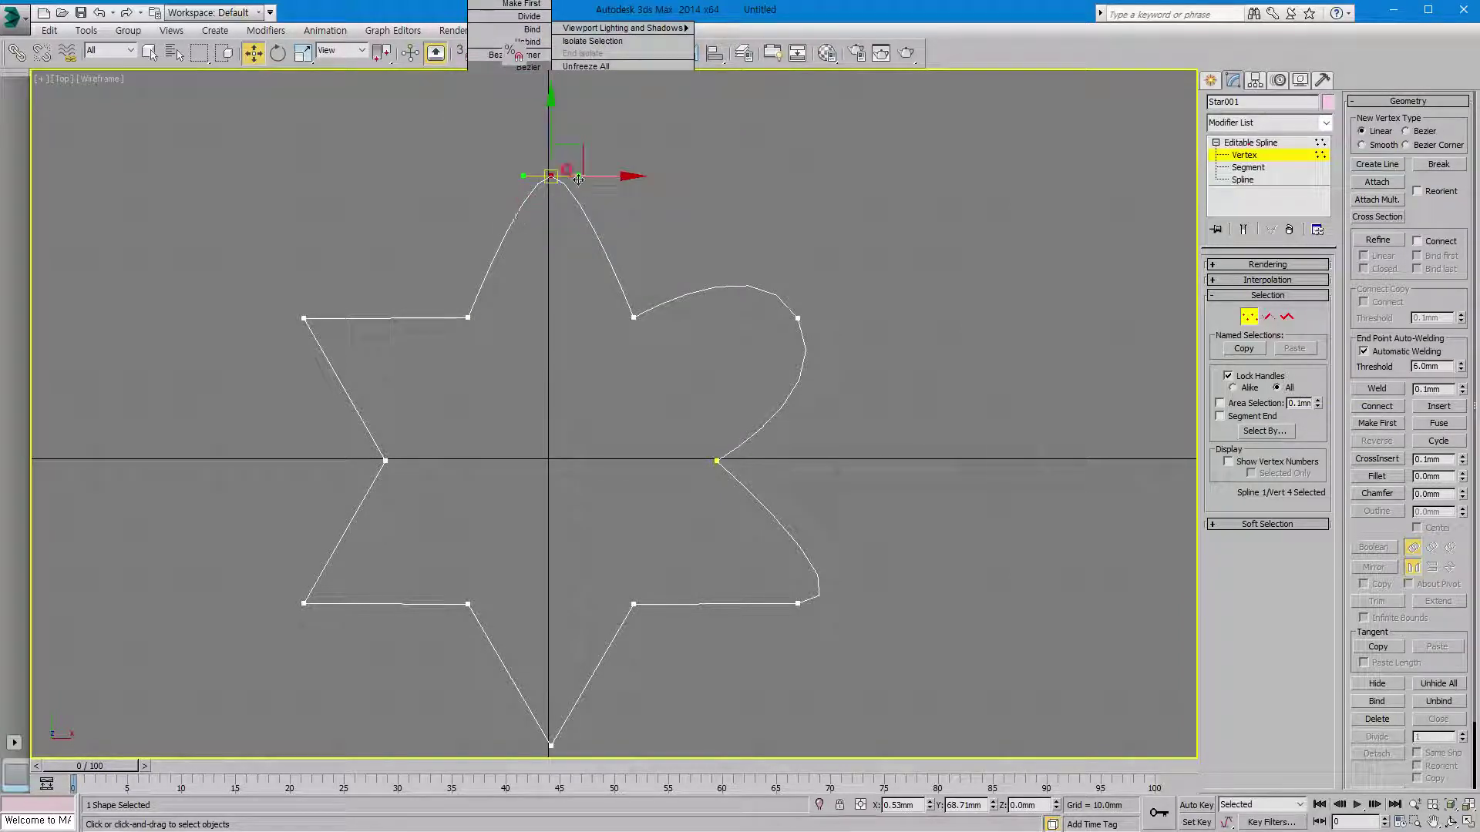
drag(621, 180, 619, 178)
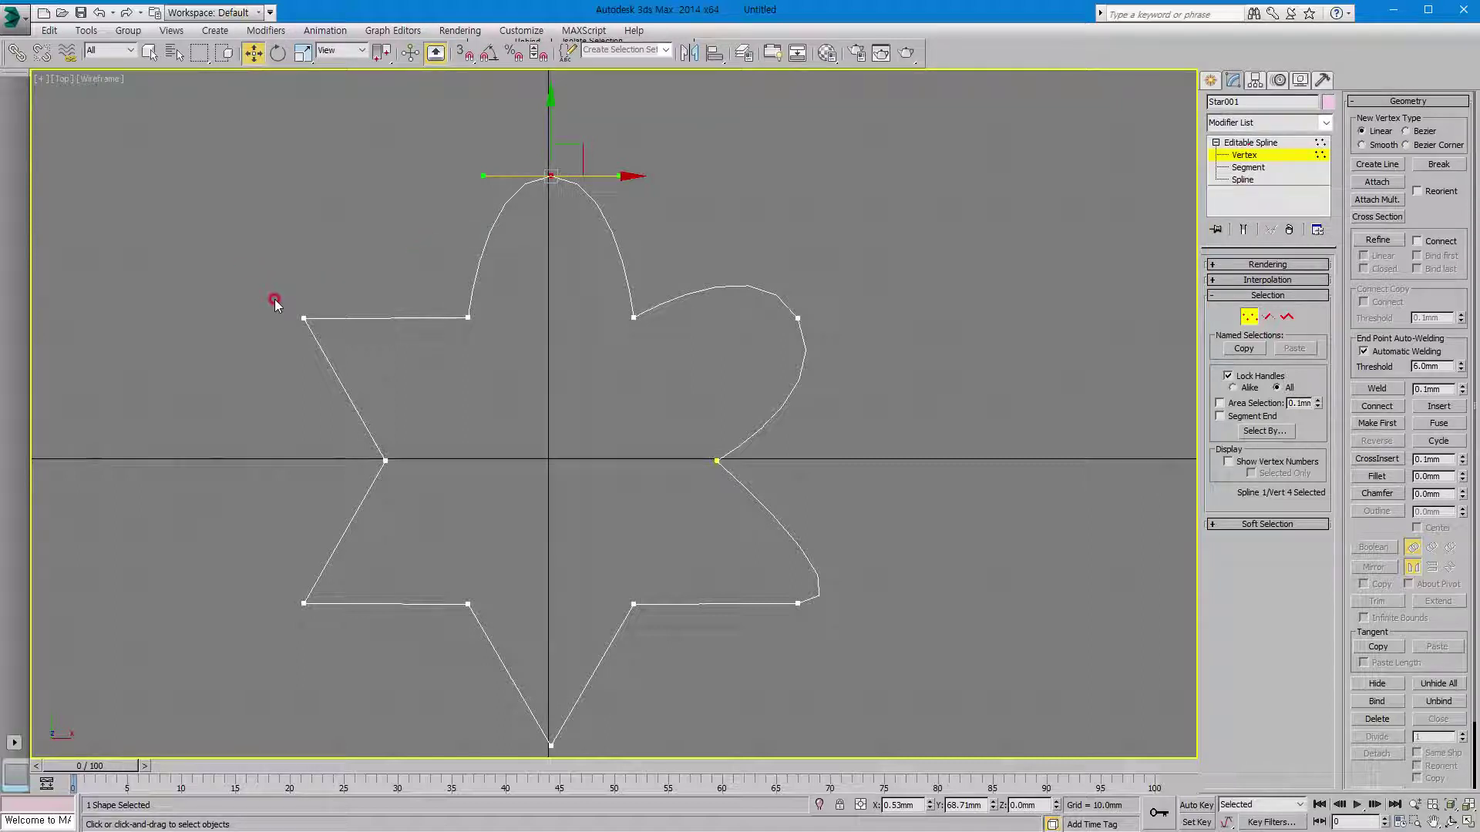
Select the star's upper-left tip vertex and change it to the Bezier Corner type
drag(344, 376, 344, 376)
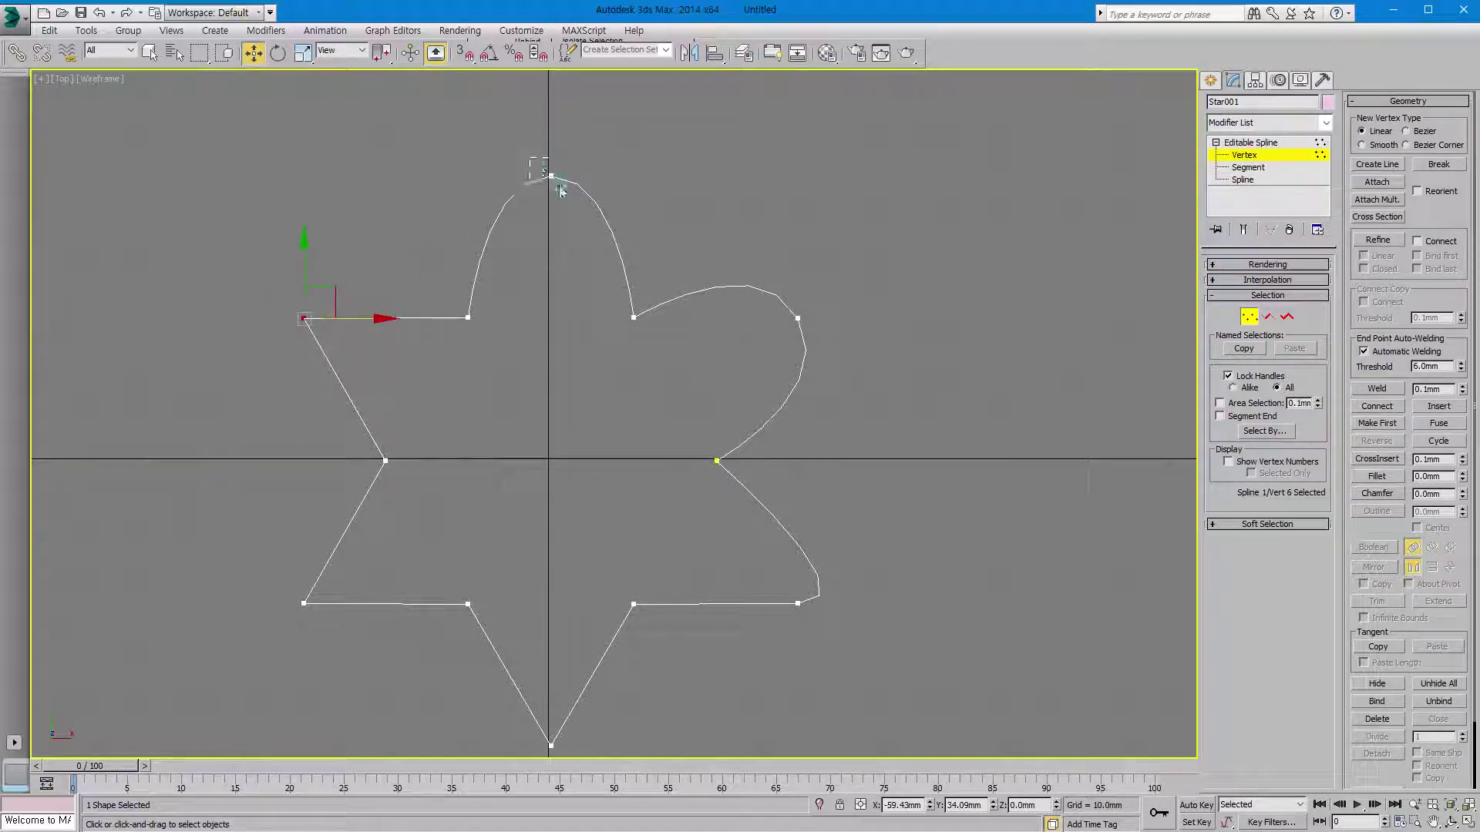
drag(559, 187, 565, 194)
mouse_move(479, 170)
mouse_down()
mouse_move(507, 154)
mouse_move(507, 240)
mouse_move(481, 153)
mouse_move(486, 175)
mouse_up()
drag(280, 293, 323, 338)
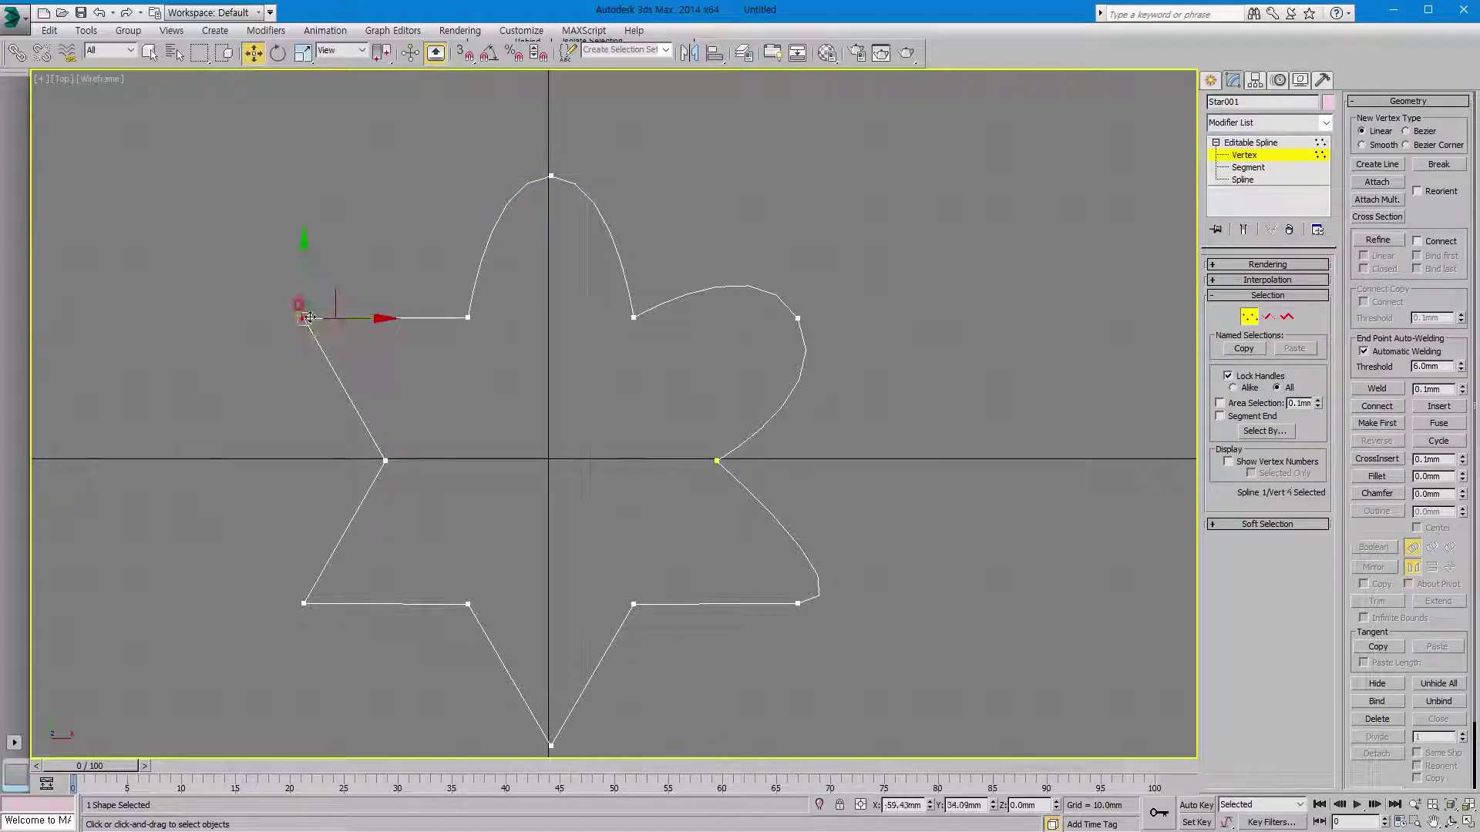
right_click(306, 313)
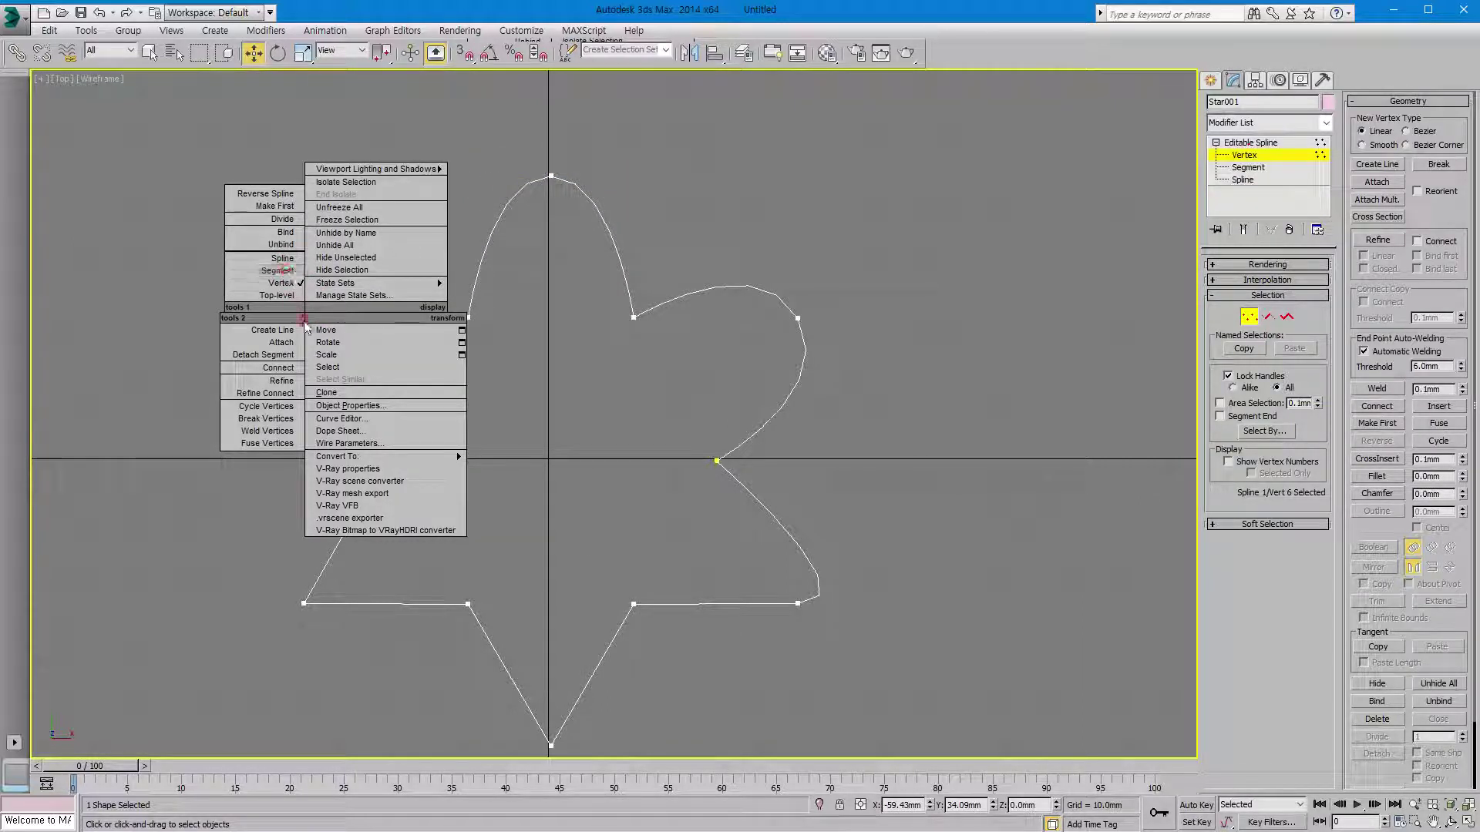
click(168, 266)
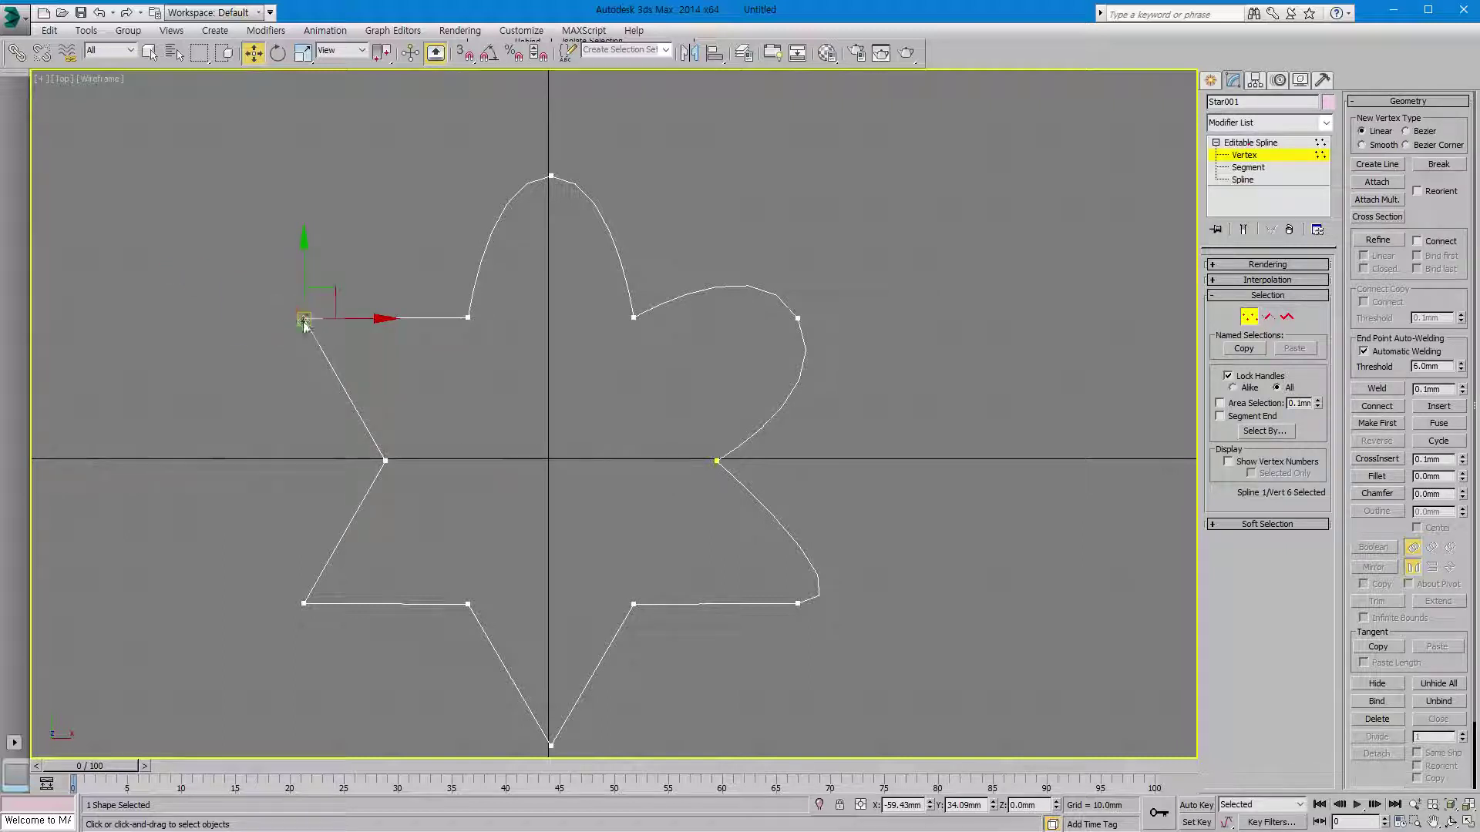
right_click(304, 319)
click(278, 206)
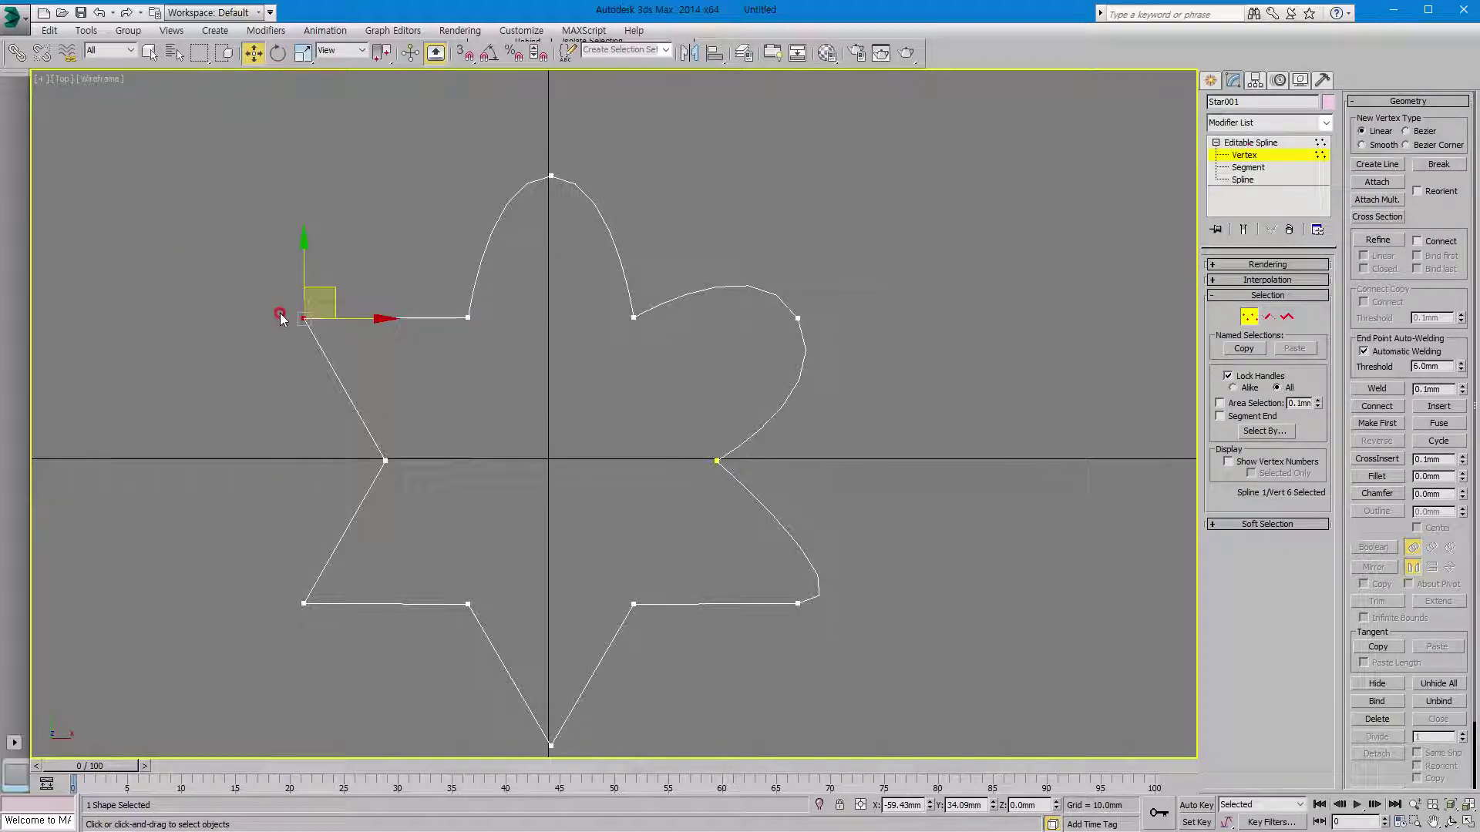
Round the upper-left tip vertex with the Smooth type, and convert it back to Bezier Corner
right_click(303, 316)
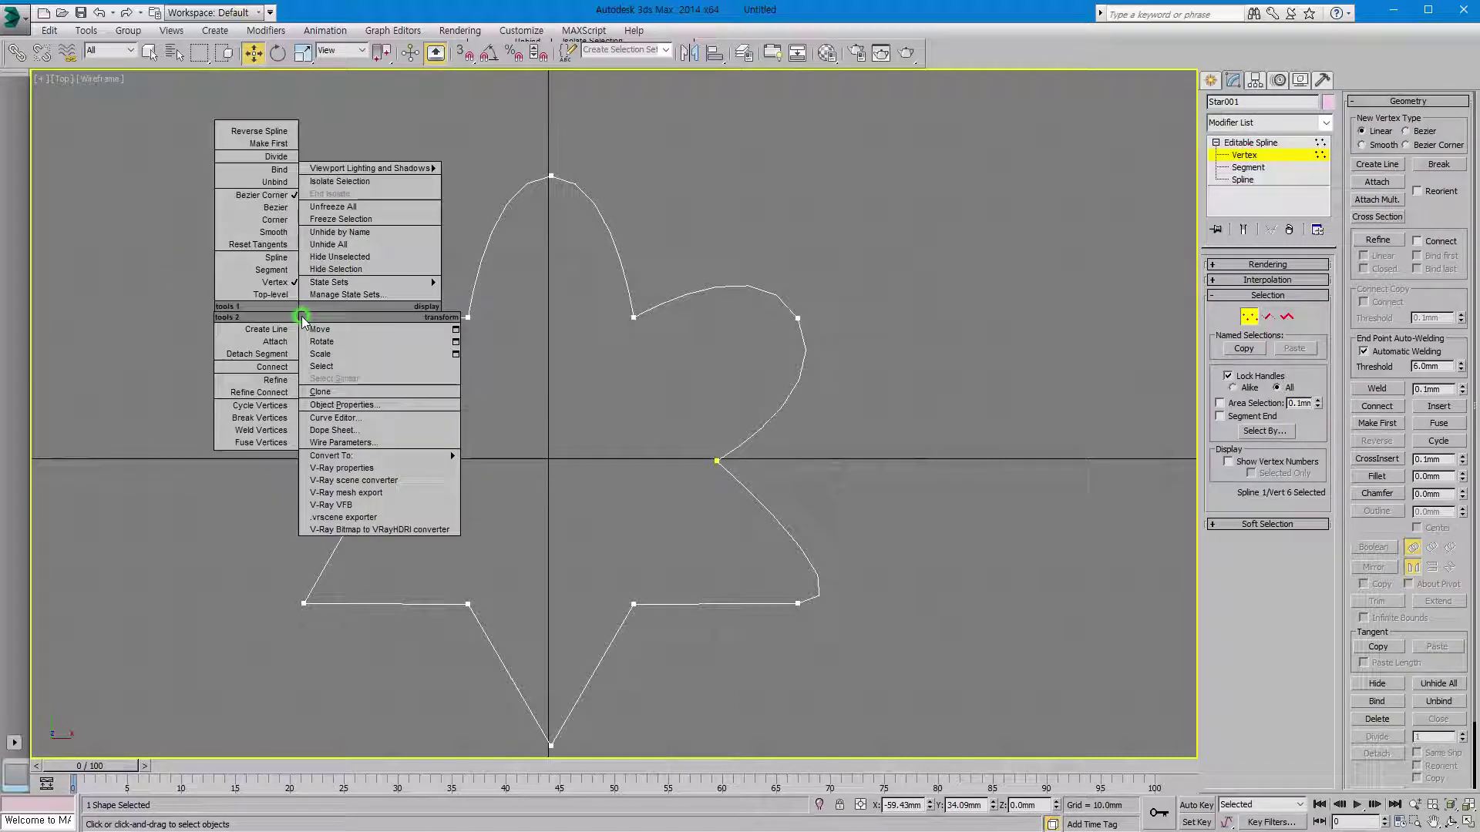
click(275, 233)
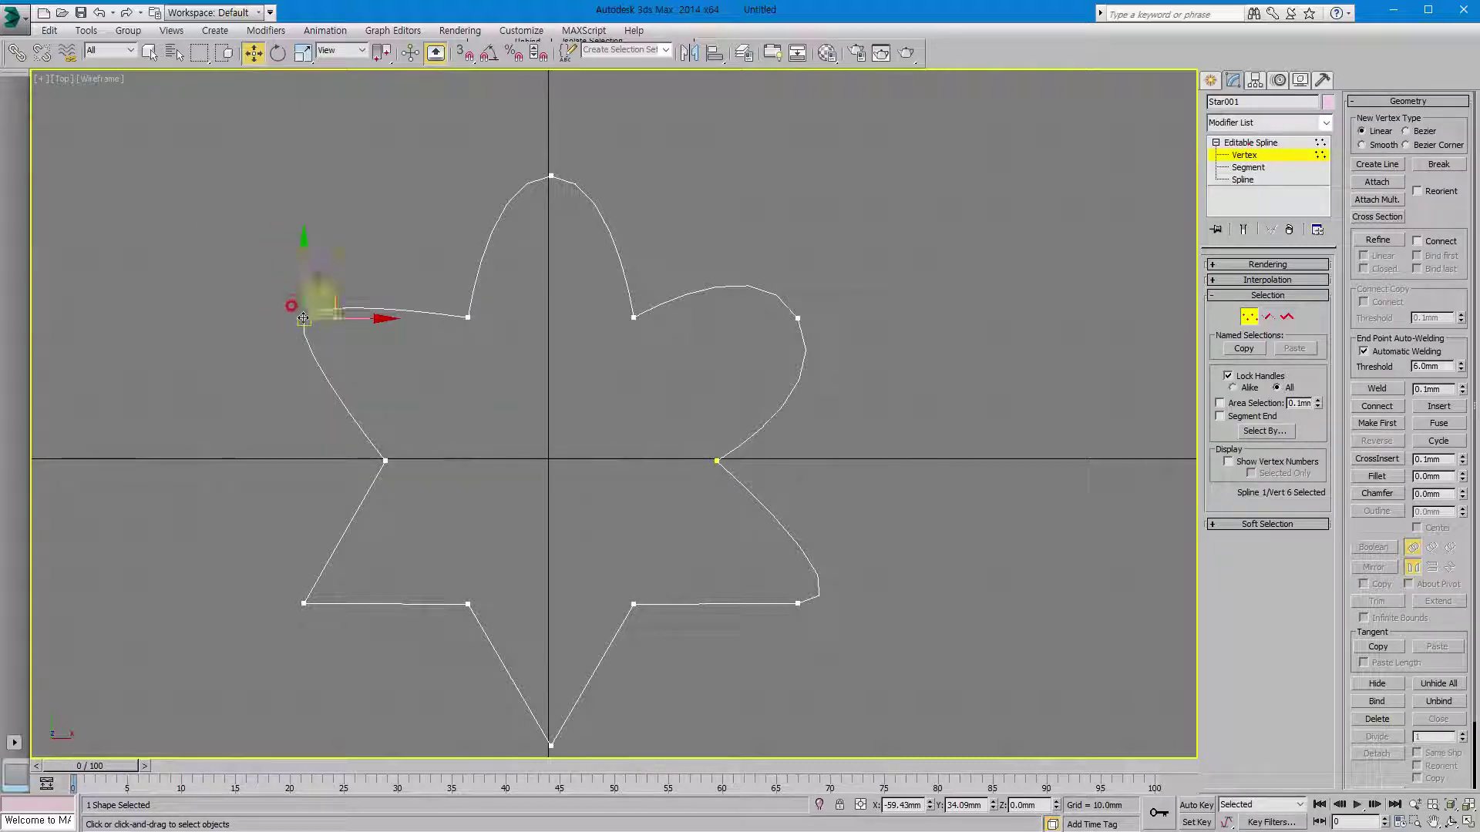
right_click(301, 316)
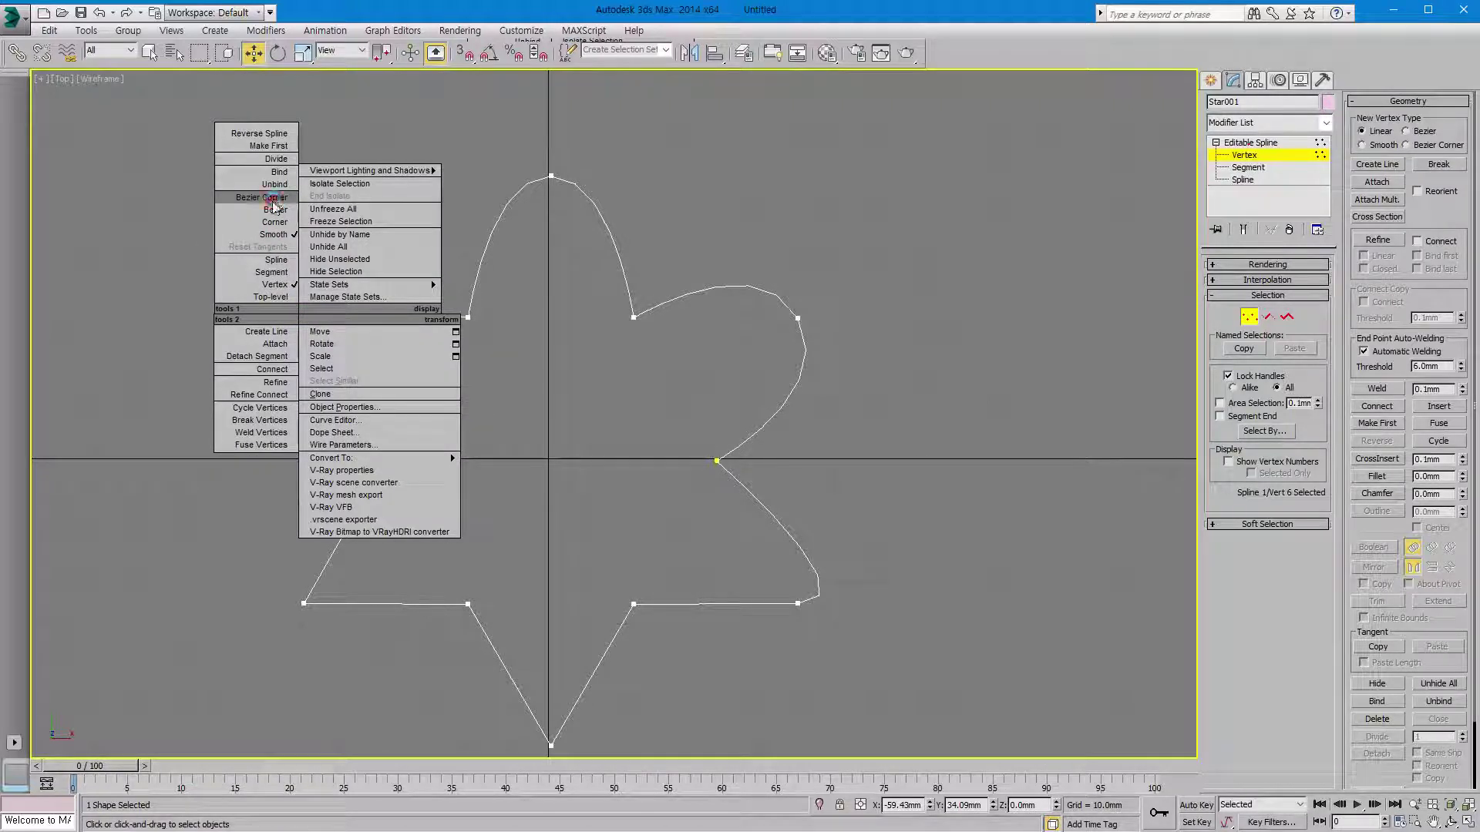
click(275, 198)
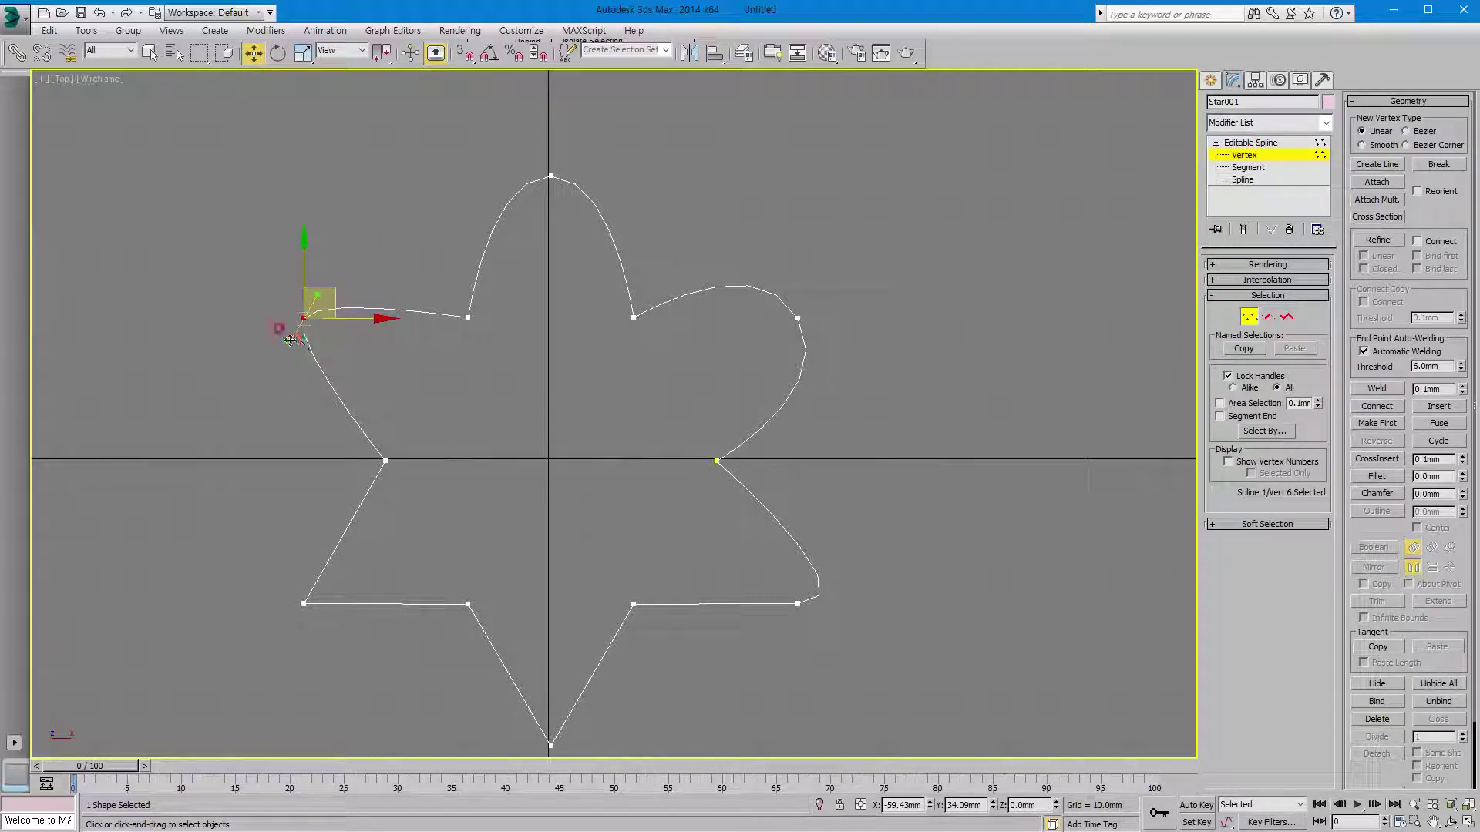
Lengthen the upper-left tip vertex's handles slightly with Lock Handles on, keeping it a Bezier Corner
mouse_move(292, 343)
mouse_down()
mouse_move(233, 421)
mouse_move(276, 361)
mouse_move(247, 326)
mouse_move(275, 344)
mouse_up()
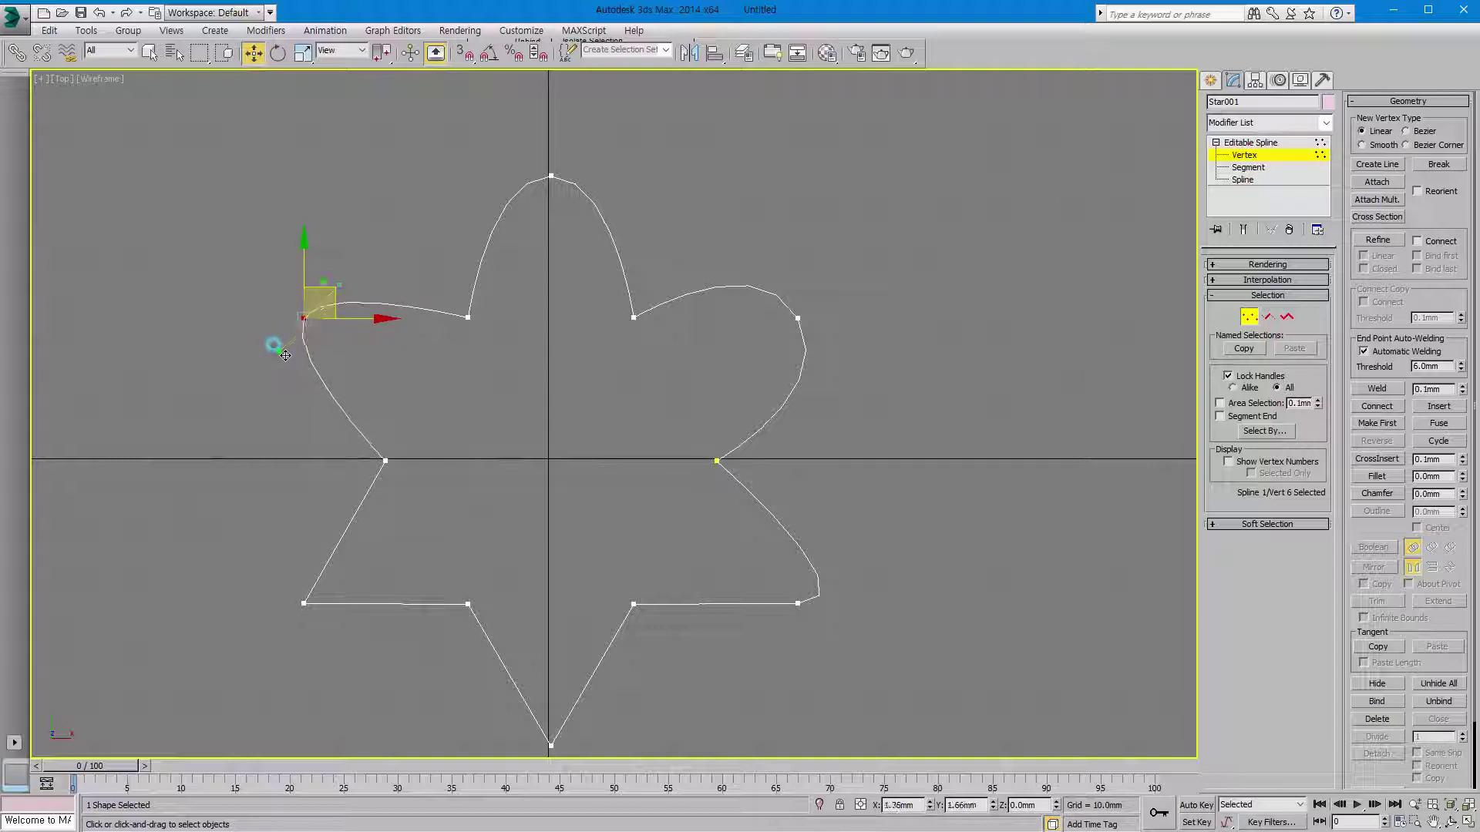
right_click(302, 318)
click(270, 209)
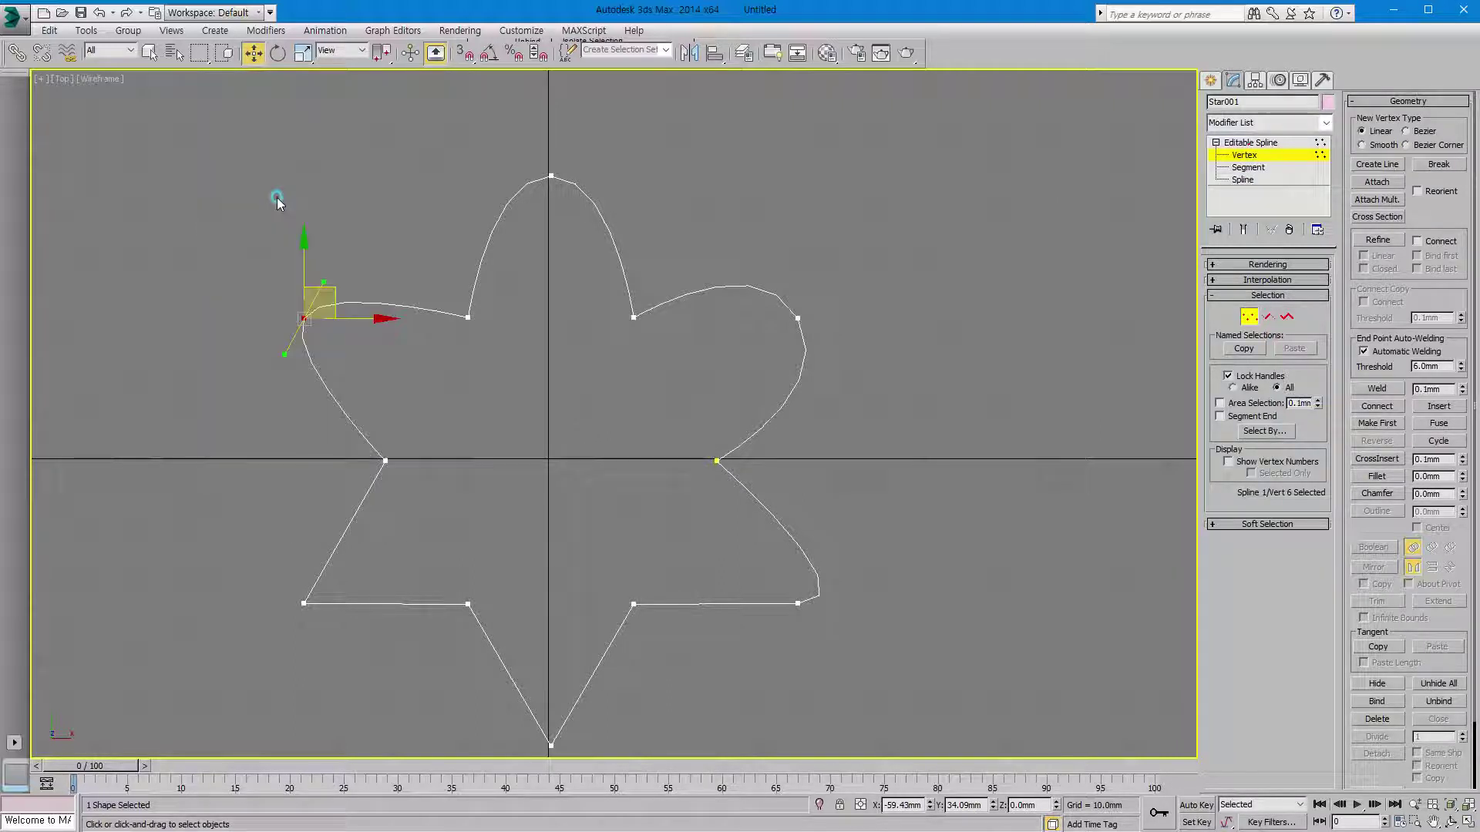
mouse_move(284, 356)
mouse_down()
mouse_move(286, 370)
mouse_move(296, 357)
mouse_up()
click(337, 301)
click(303, 317)
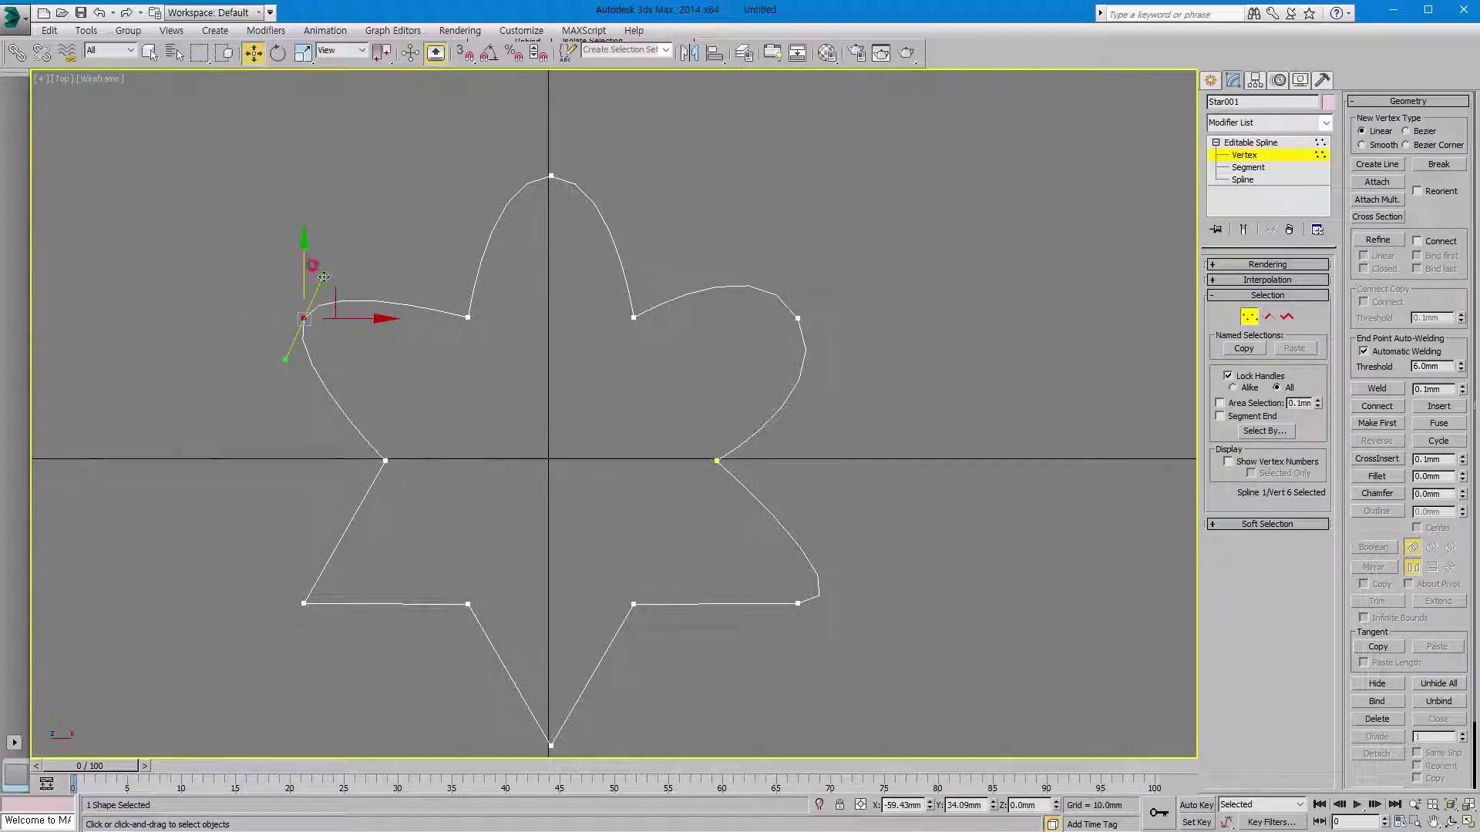
mouse_move(321, 275)
mouse_down()
mouse_move(302, 266)
mouse_move(362, 292)
mouse_move(345, 281)
mouse_up()
Turn off Lock Handles and swing the upper-left tip vertex's upper handle down and inward to bend the adjoining segment inward
click(356, 315)
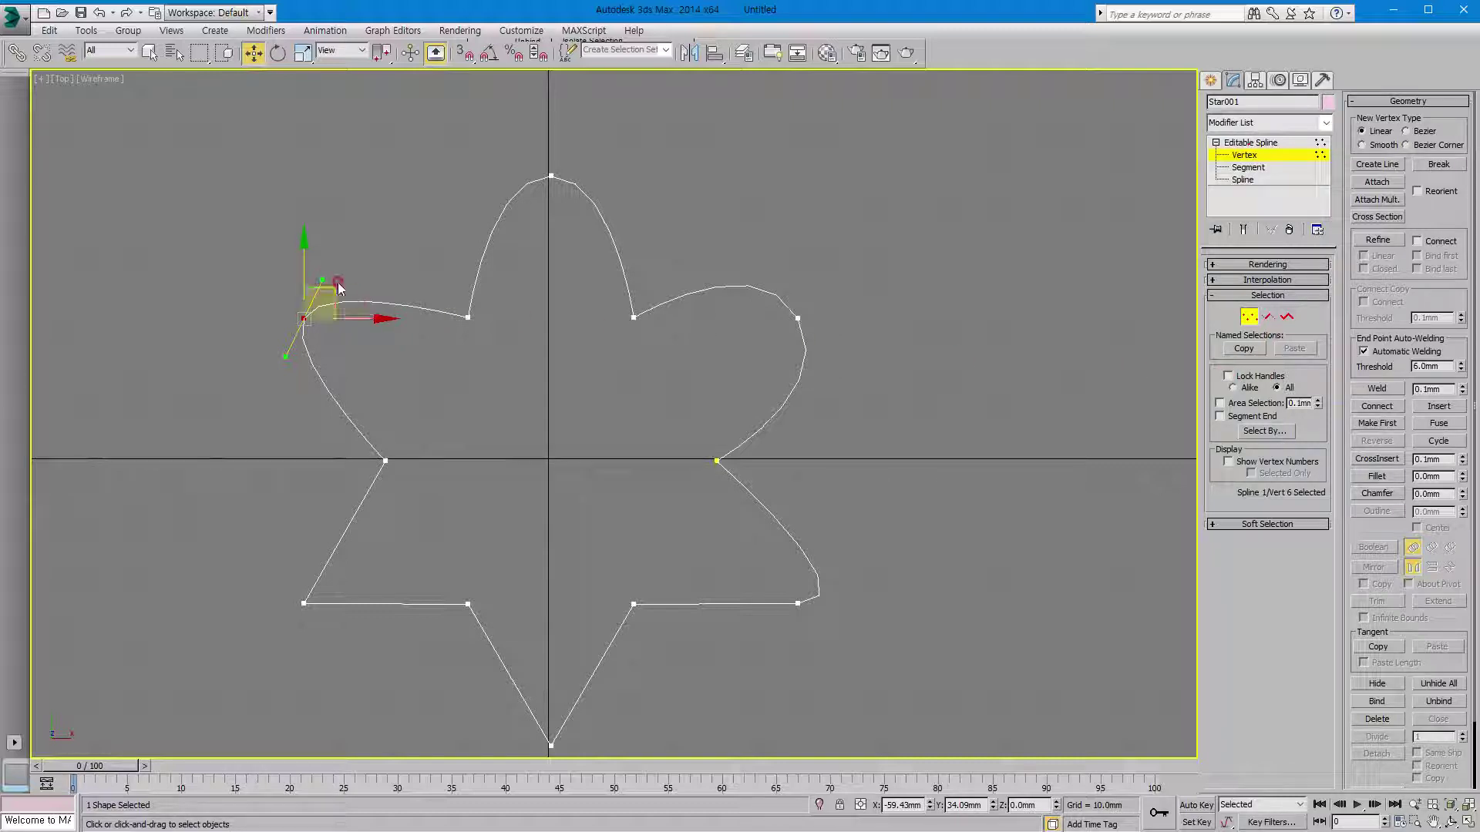
mouse_move(321, 277)
mouse_down()
mouse_move(287, 255)
mouse_move(304, 225)
mouse_move(330, 240)
mouse_move(327, 291)
mouse_up()
drag(322, 239, 392, 363)
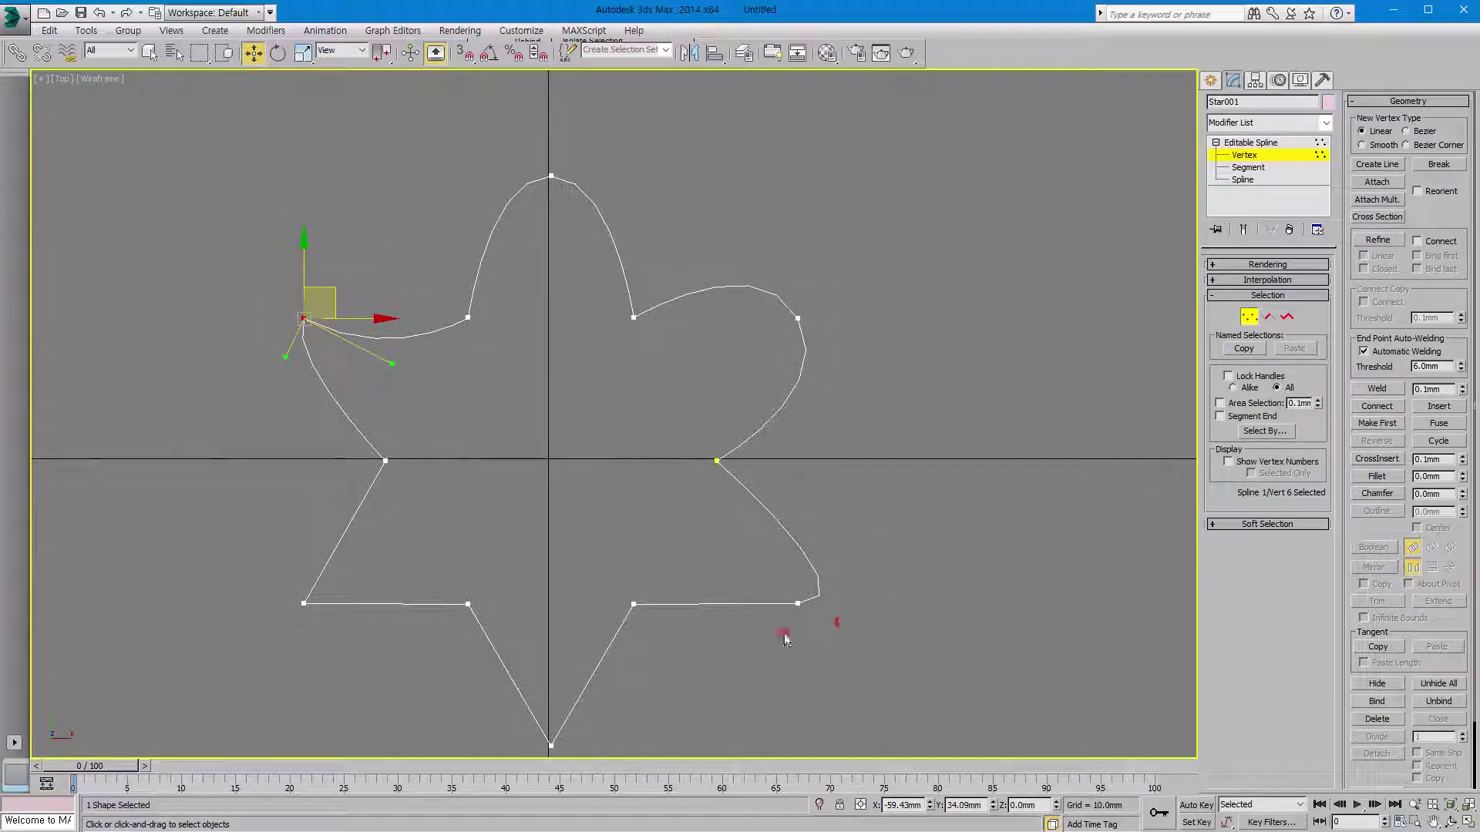
Change the star's lower-right tip vertex from a curved type to Corner so its sides are straight
click(798, 603)
right_click(794, 601)
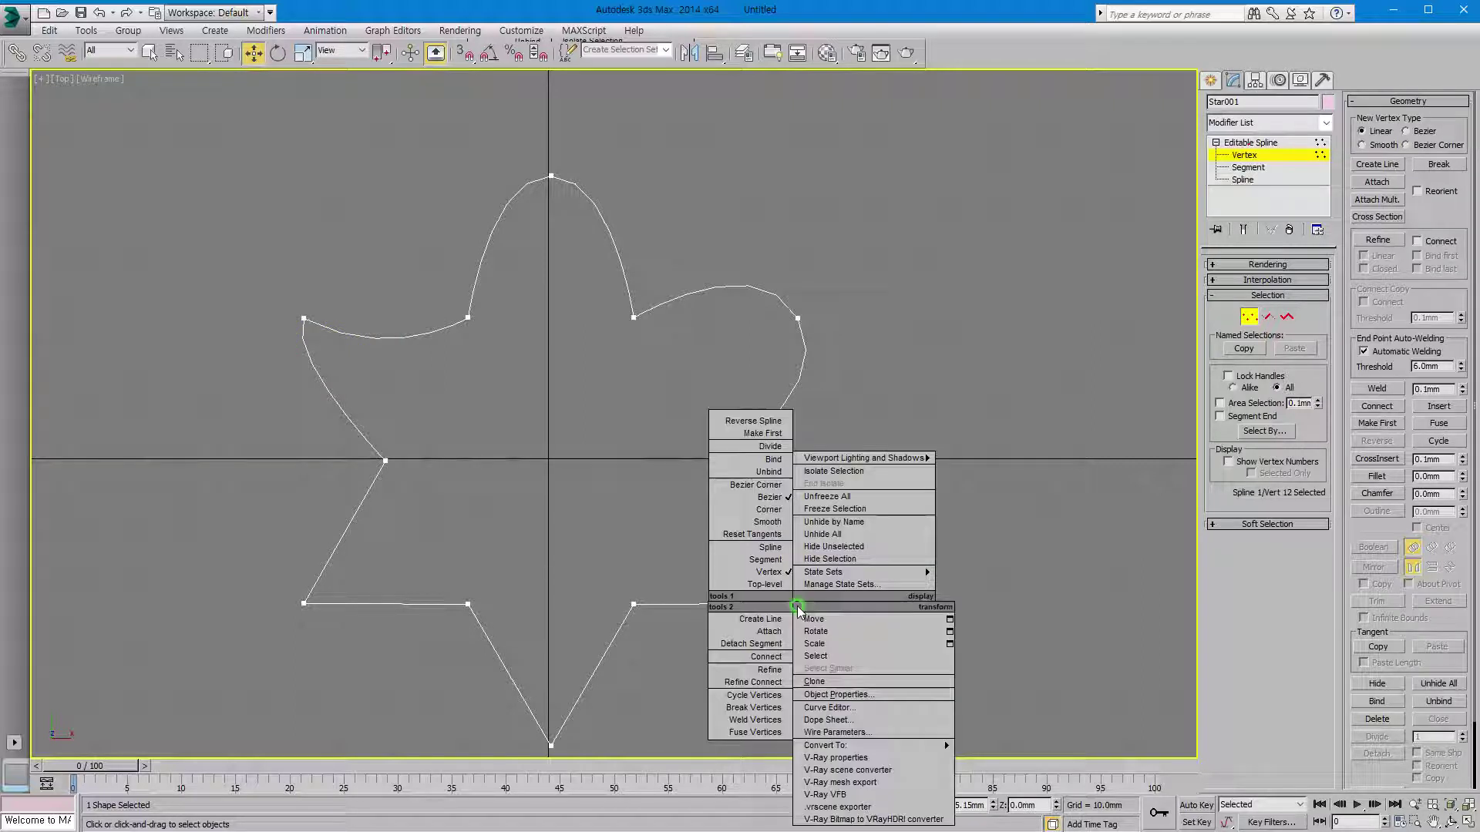
click(768, 511)
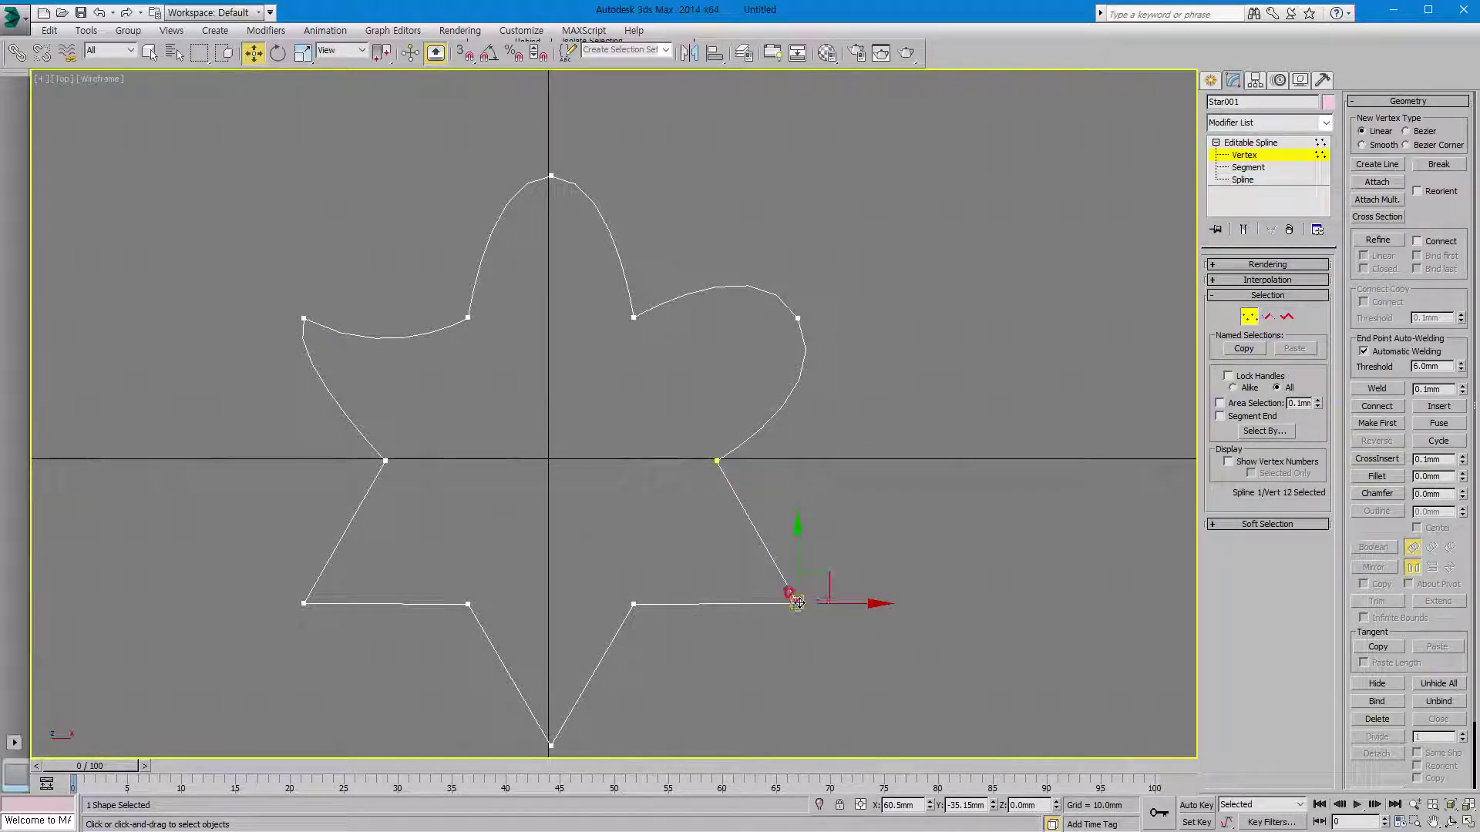
Convert the star's lower-right tip vertex to Smooth, change it to Bezier, and lengthen its handles slightly
right_click(798, 604)
click(770, 532)
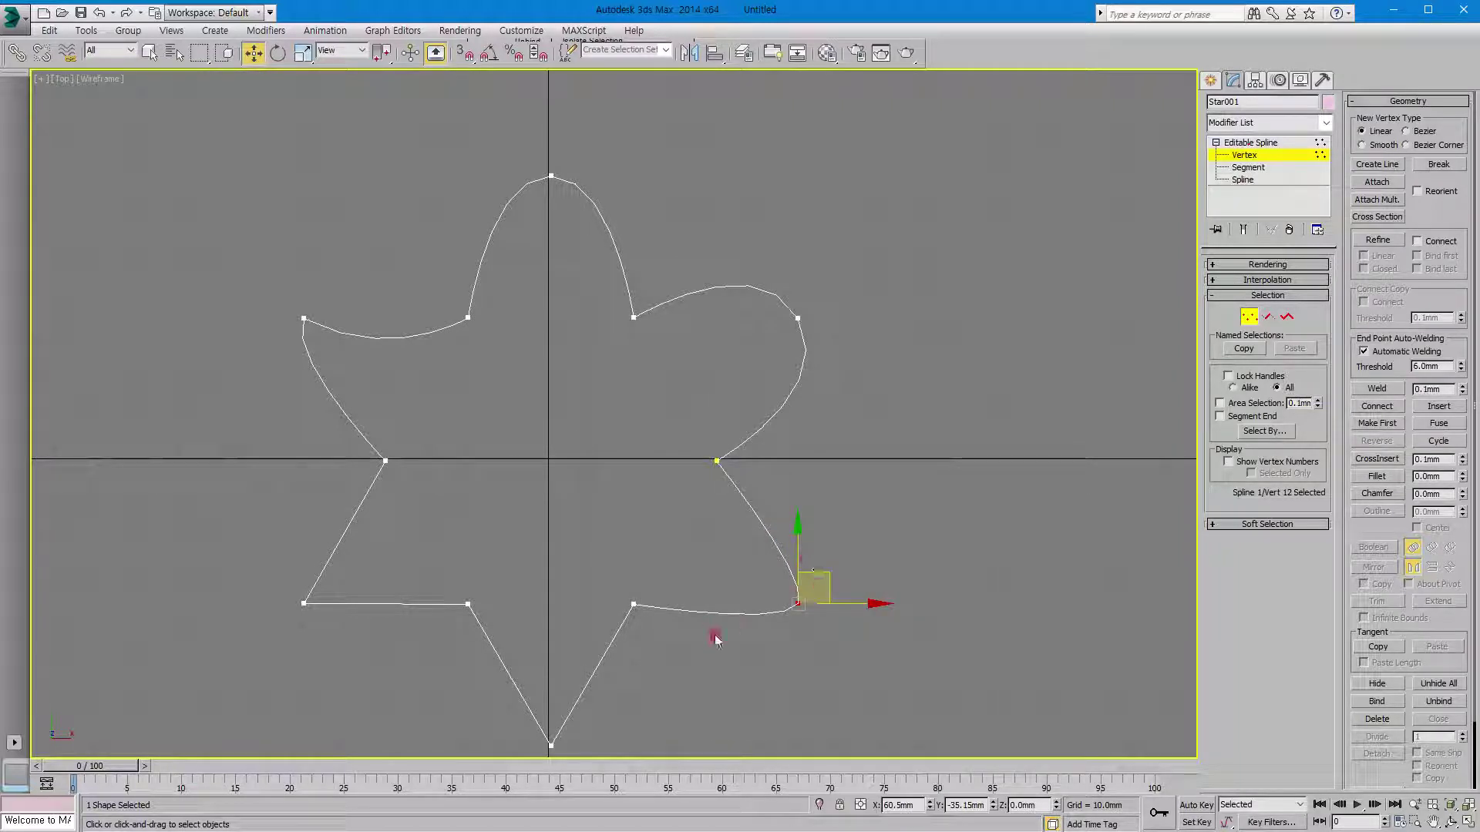
right_click(796, 602)
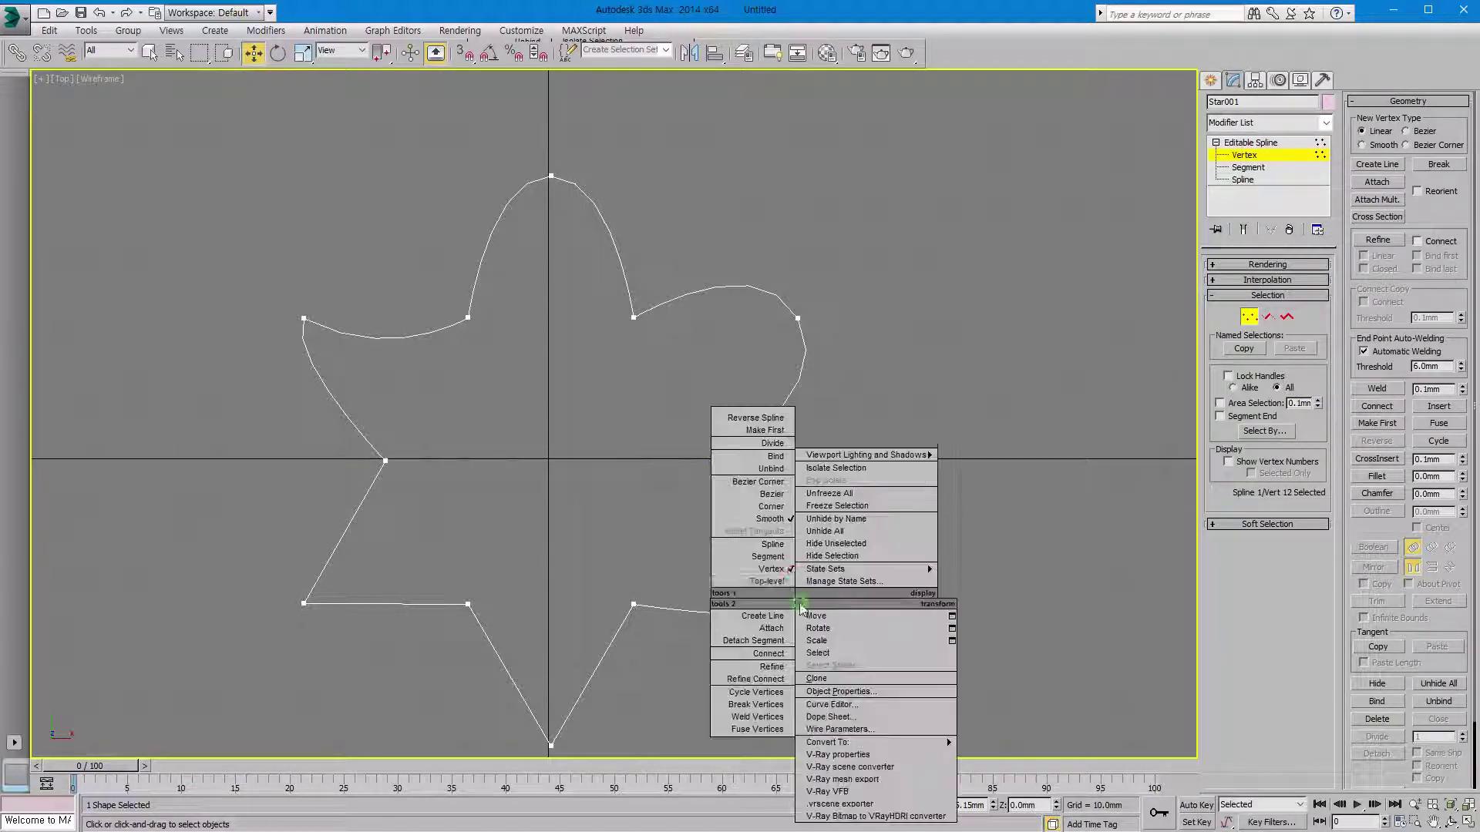
click(771, 507)
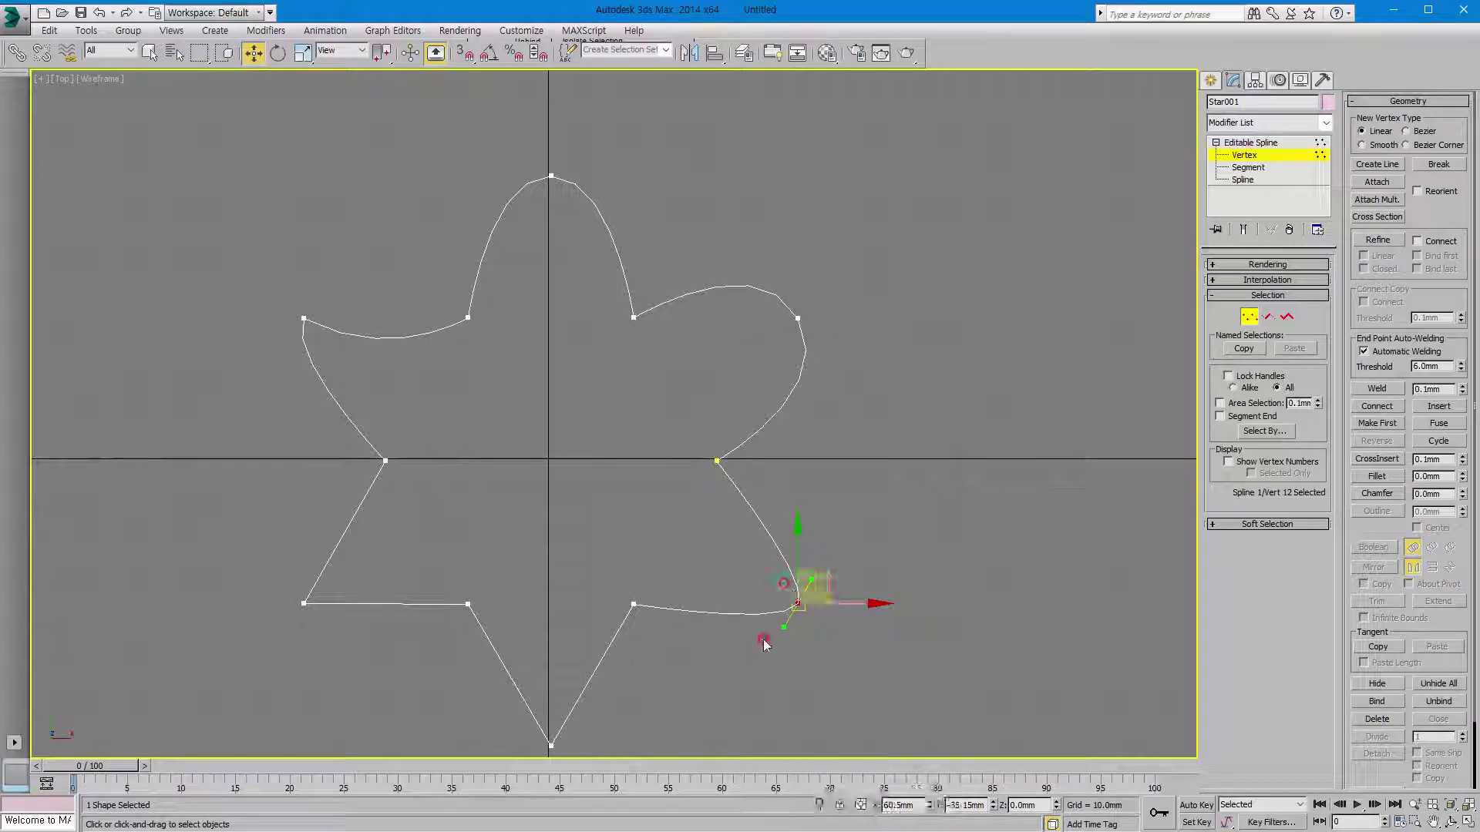
mouse_move(782, 630)
mouse_down()
mouse_move(762, 657)
mouse_move(731, 605)
mouse_move(824, 683)
mouse_move(781, 659)
mouse_move(725, 560)
mouse_move(788, 649)
mouse_move(772, 643)
mouse_up()
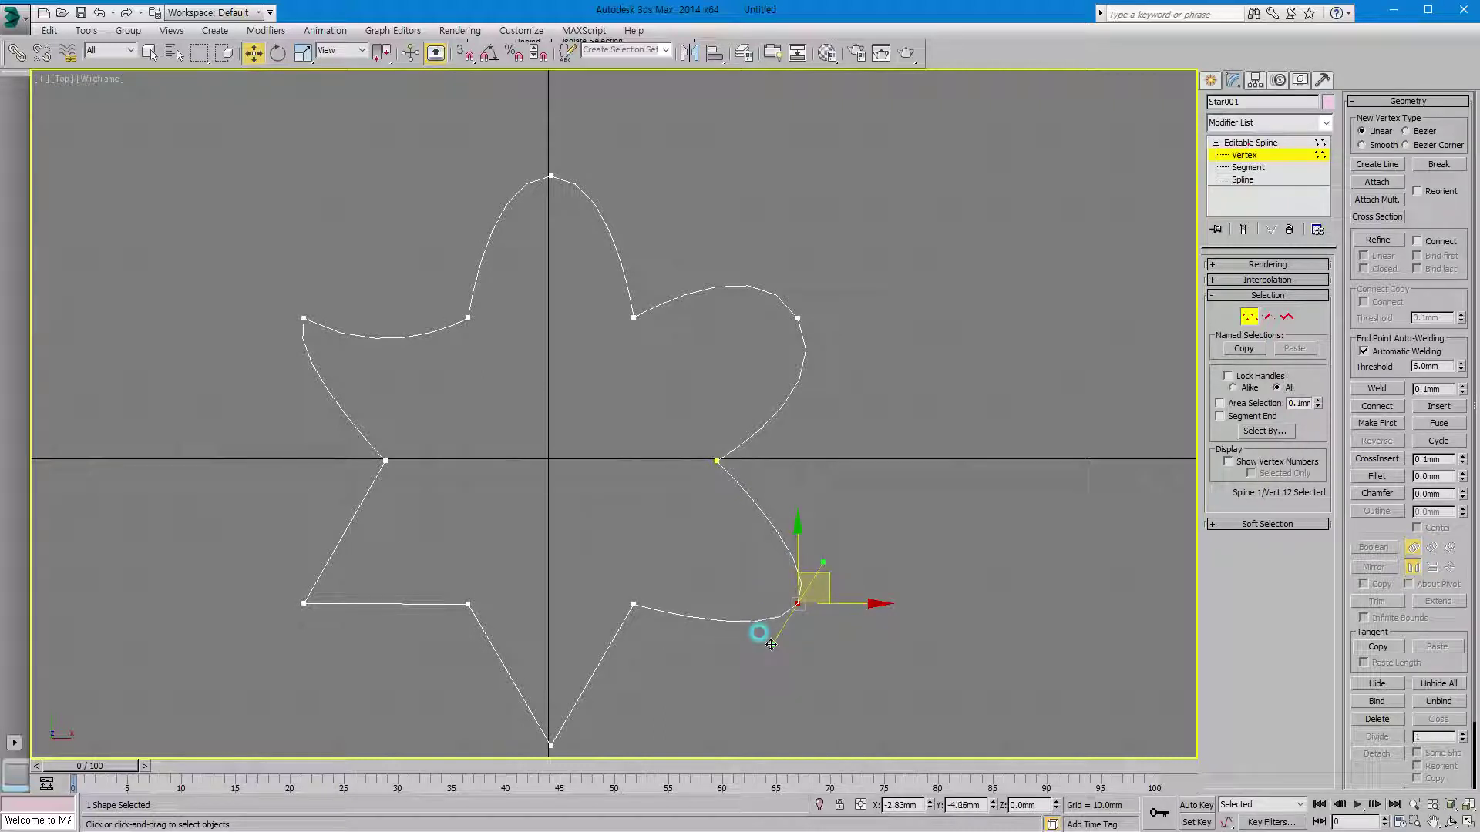
Convert the lower-right tip vertex to Bezier Corner and swing its lower handle up and inward, adjusting the upper handle slightly
right_click(797, 602)
click(758, 479)
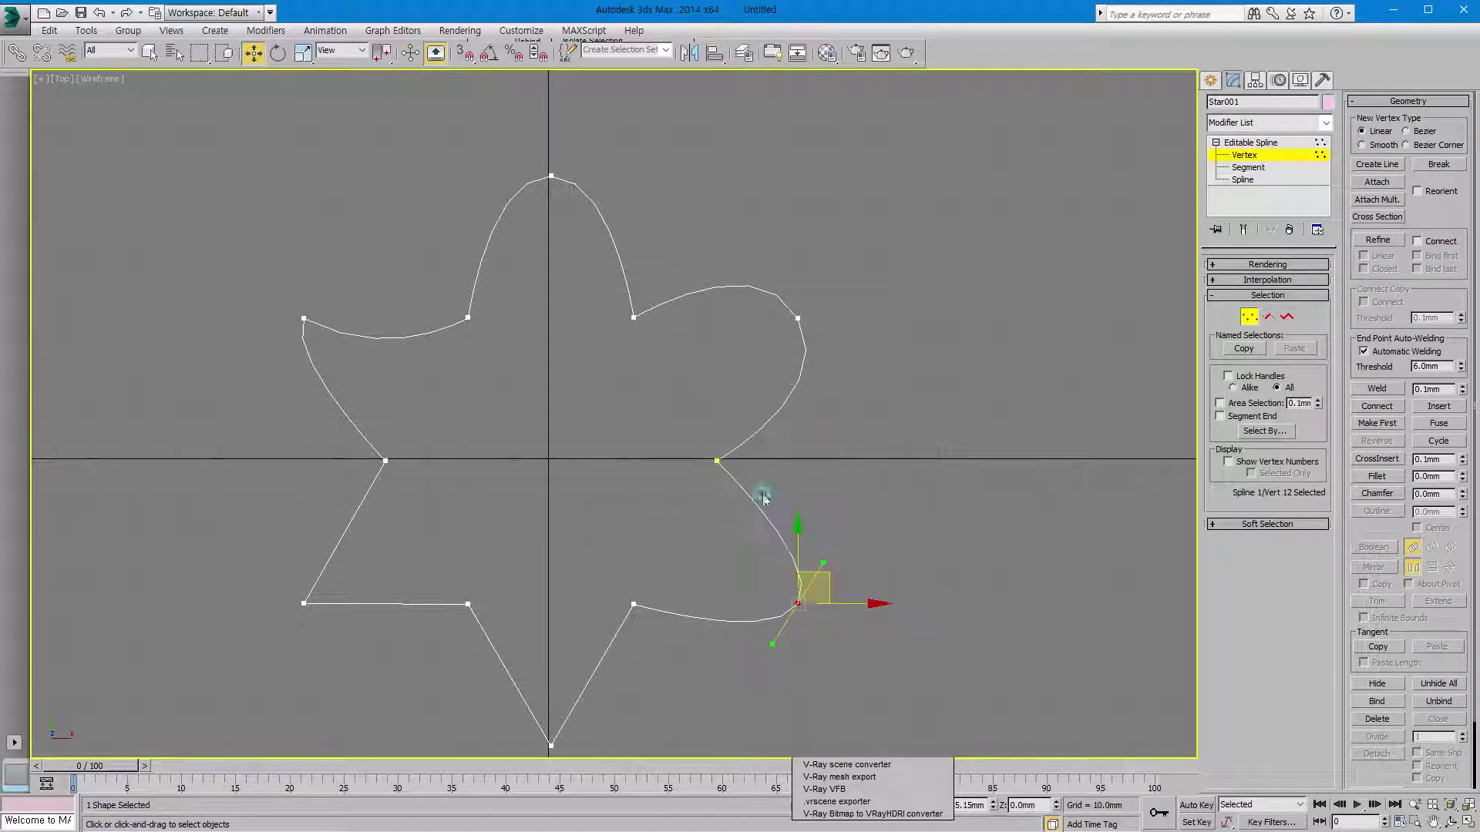
drag(773, 656, 735, 509)
mouse_move(822, 563)
mouse_down()
mouse_move(833, 525)
mouse_move(819, 543)
mouse_up()
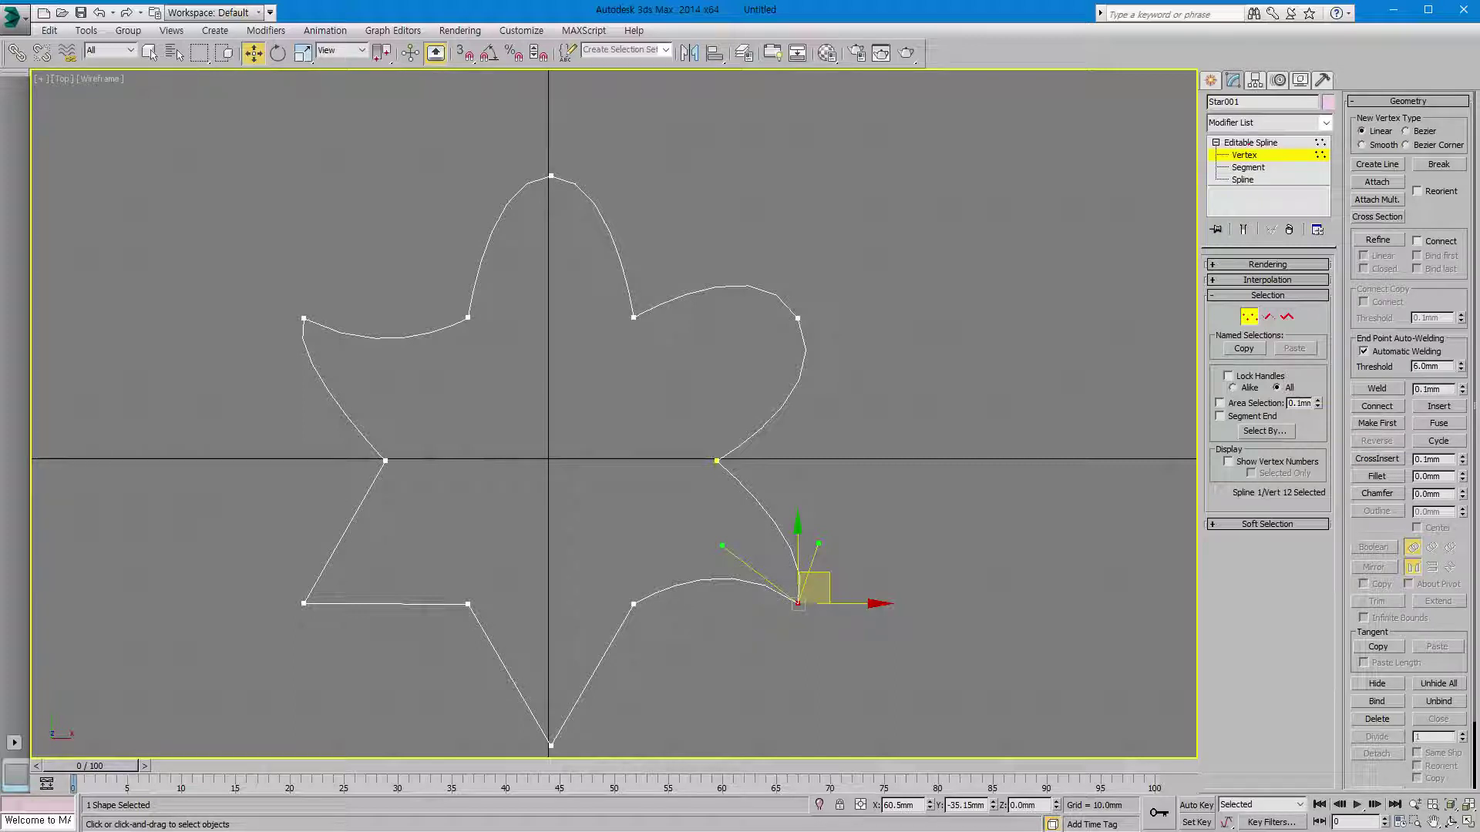
Break the spline at the star's upper-right tip vertex
click(922, 193)
drag(758, 346, 757, 350)
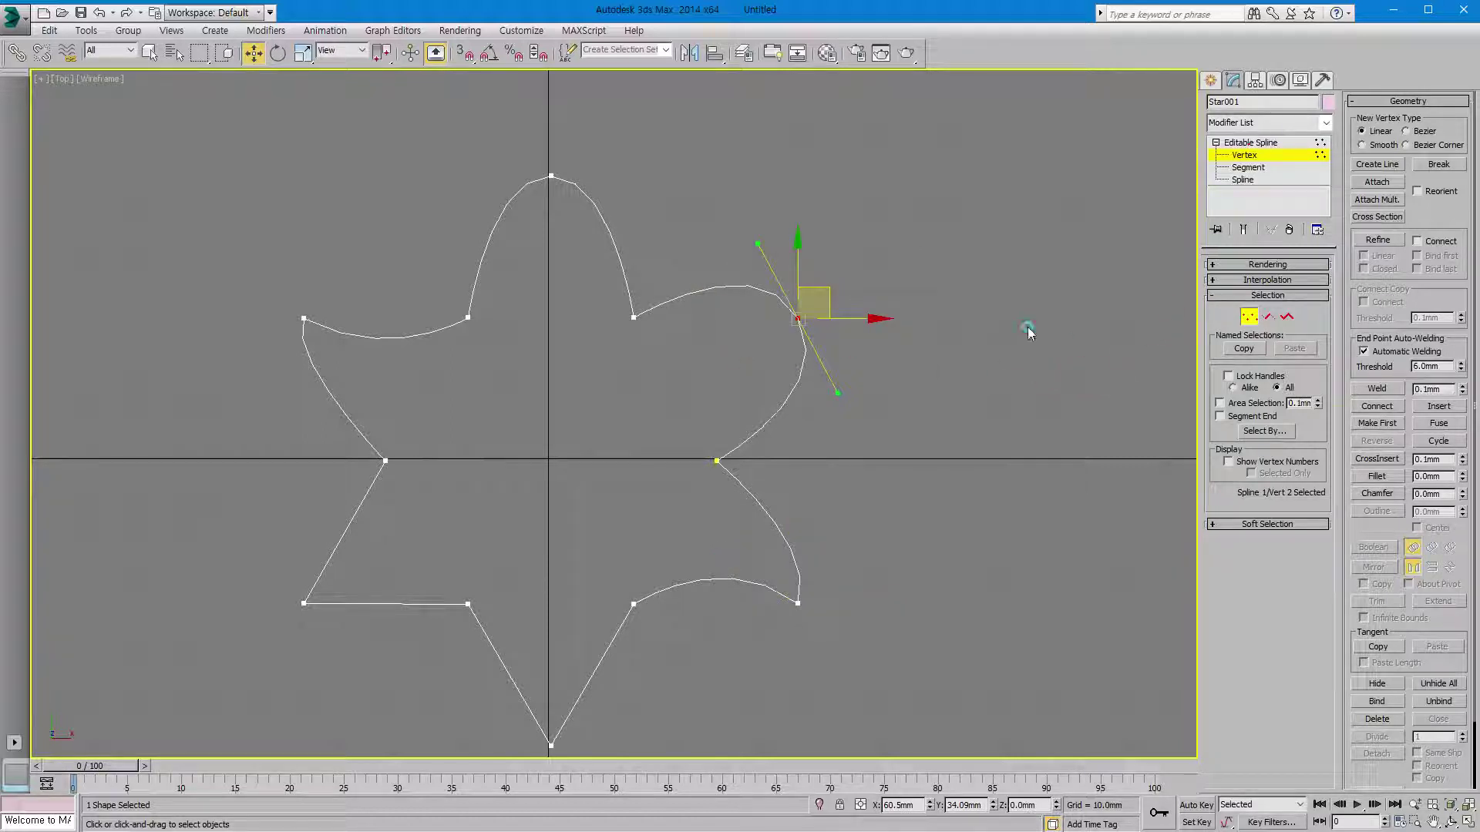
click(830, 302)
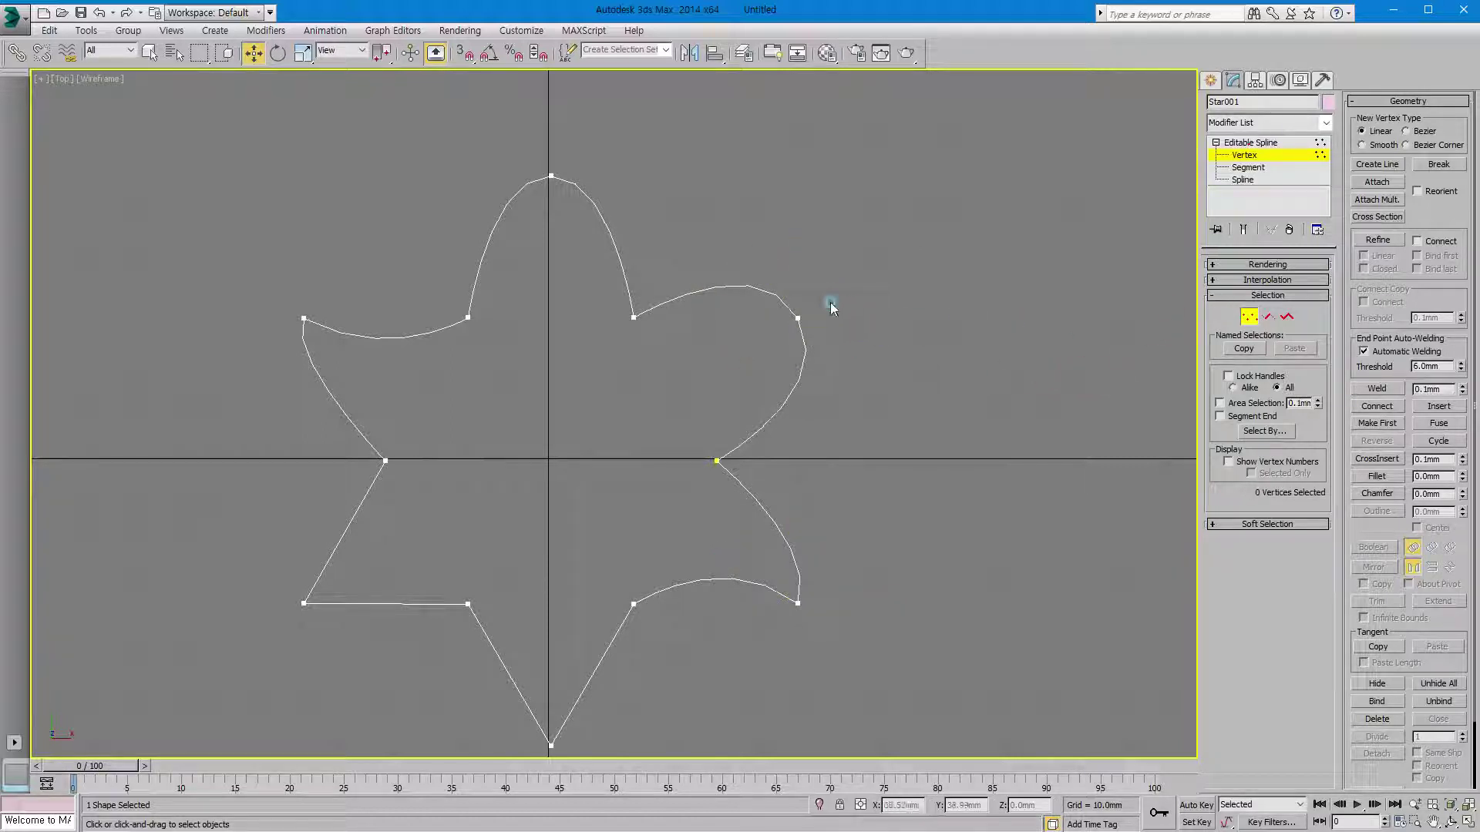
click(1255, 318)
click(1250, 319)
click(798, 318)
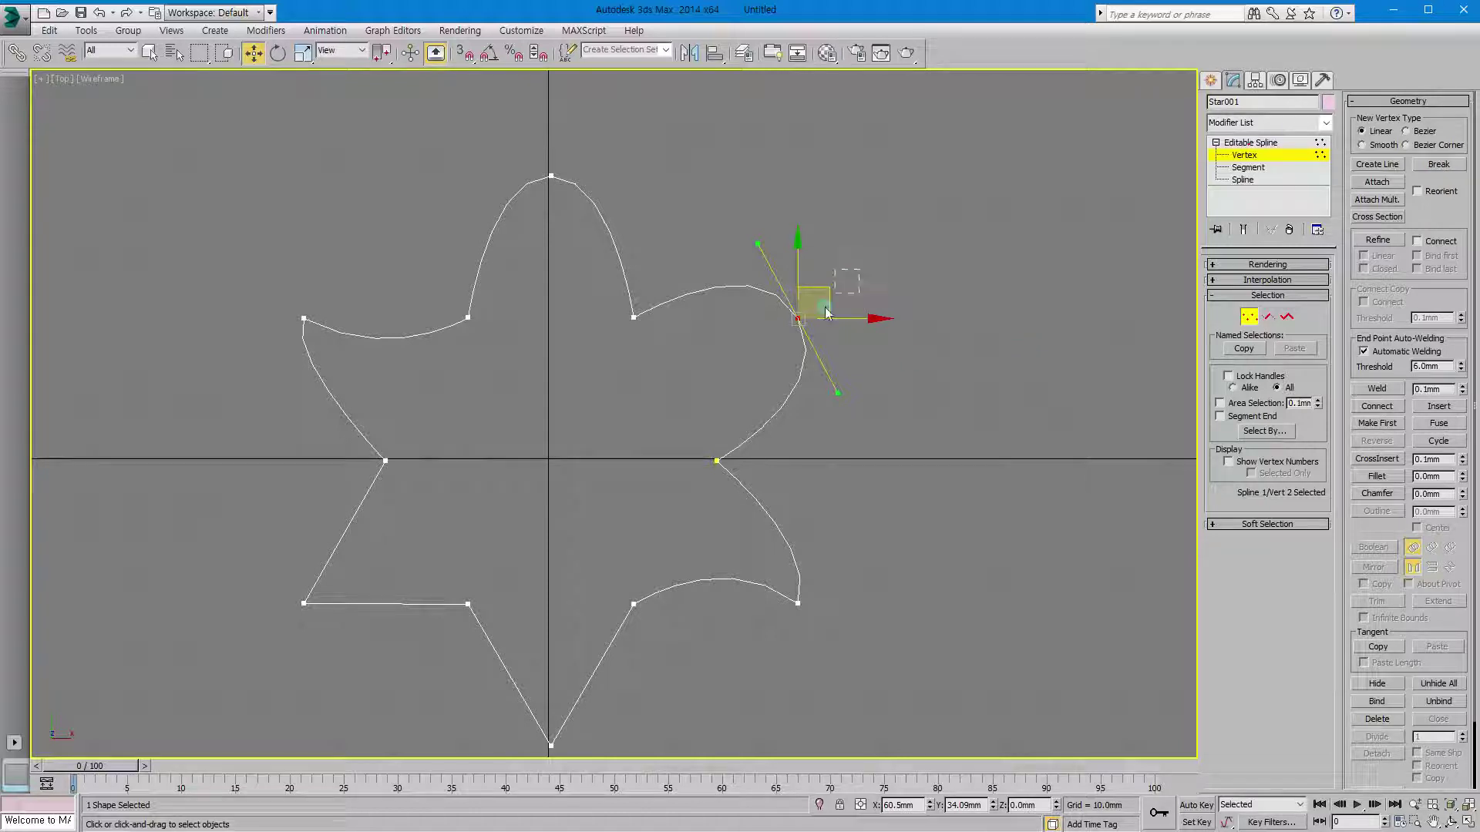
click(1438, 166)
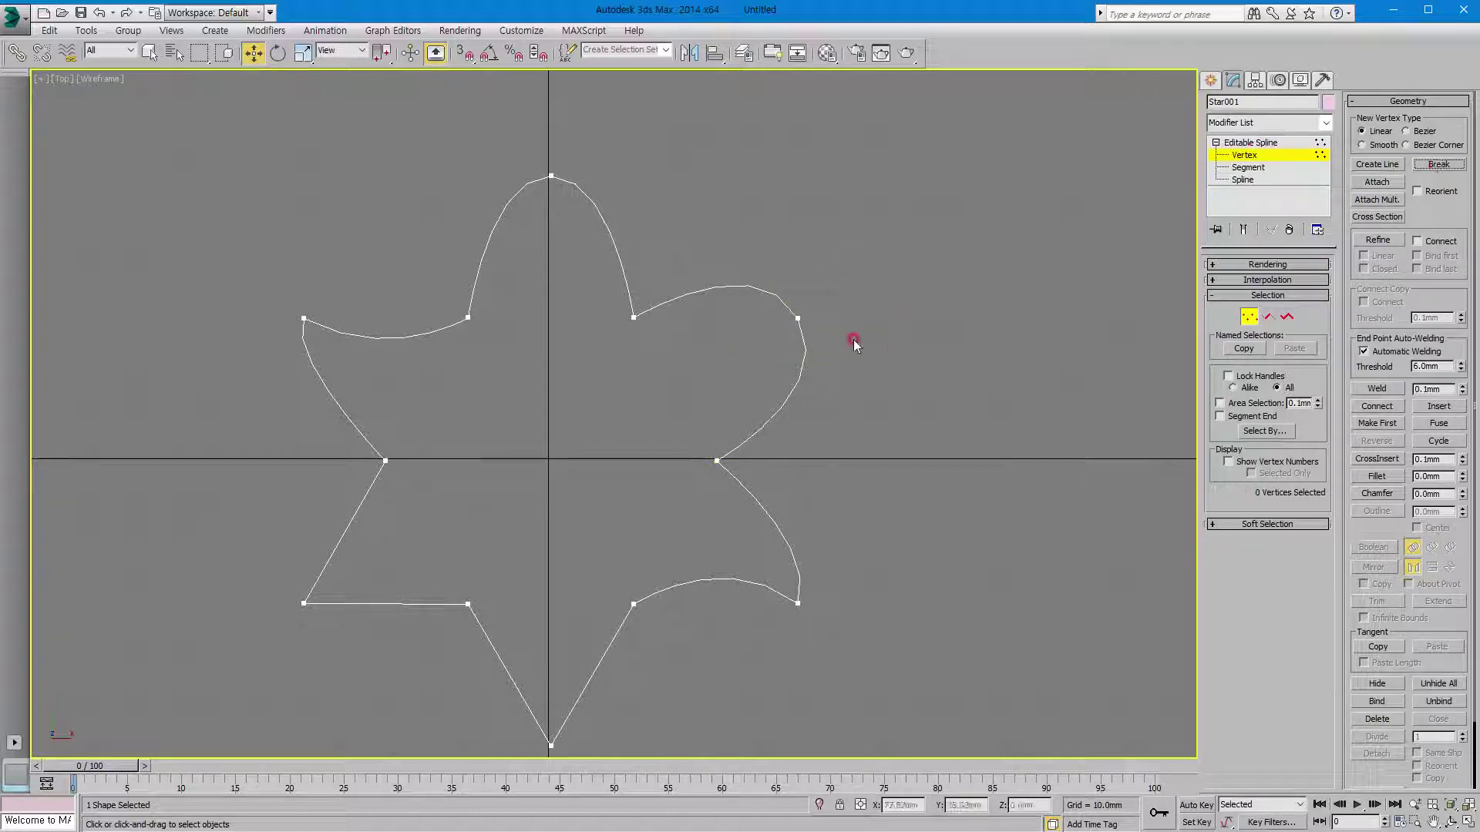
Try to pull one end of the broken upper-right tip away, up and inward to about X 55.75 mm, Y 41.34 mm
click(799, 317)
click(799, 319)
drag(799, 319, 779, 287)
right_click(821, 335)
click(846, 354)
click(839, 353)
click(818, 338)
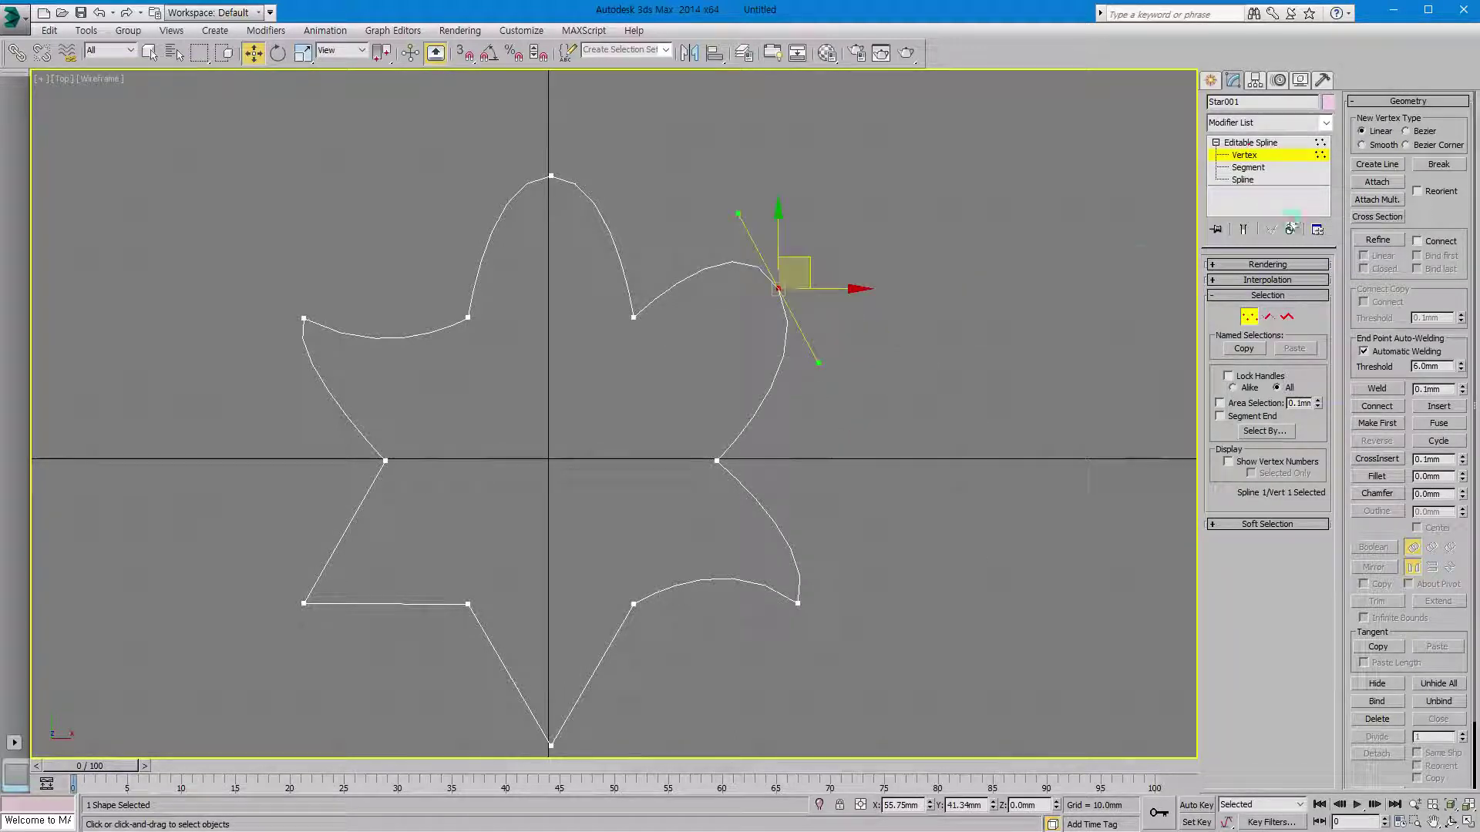
Break the upper-right tip vertex again and move its two ends apart to leave a visible gap
click(1439, 164)
click(767, 277)
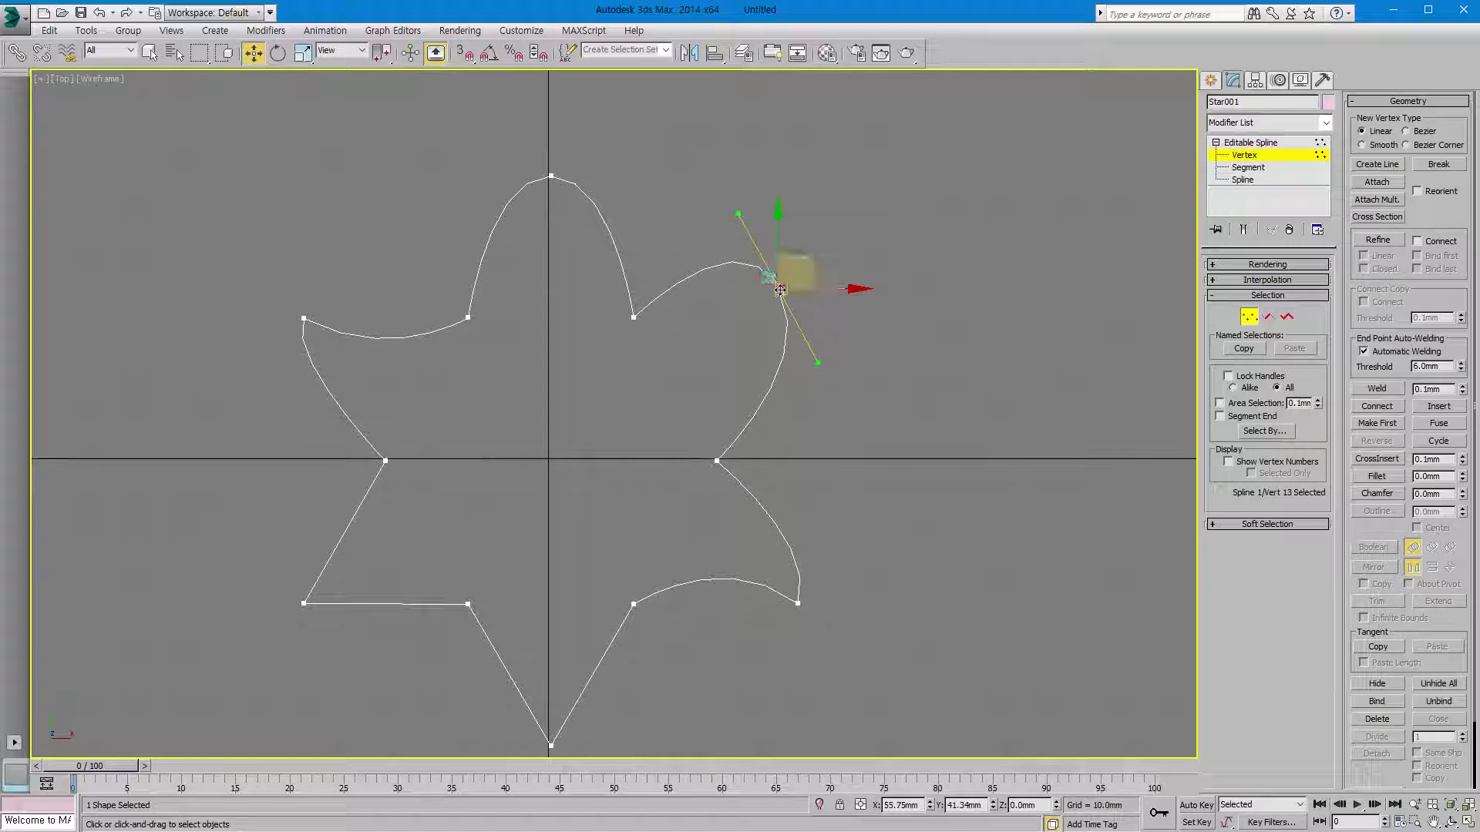
drag(780, 290, 767, 246)
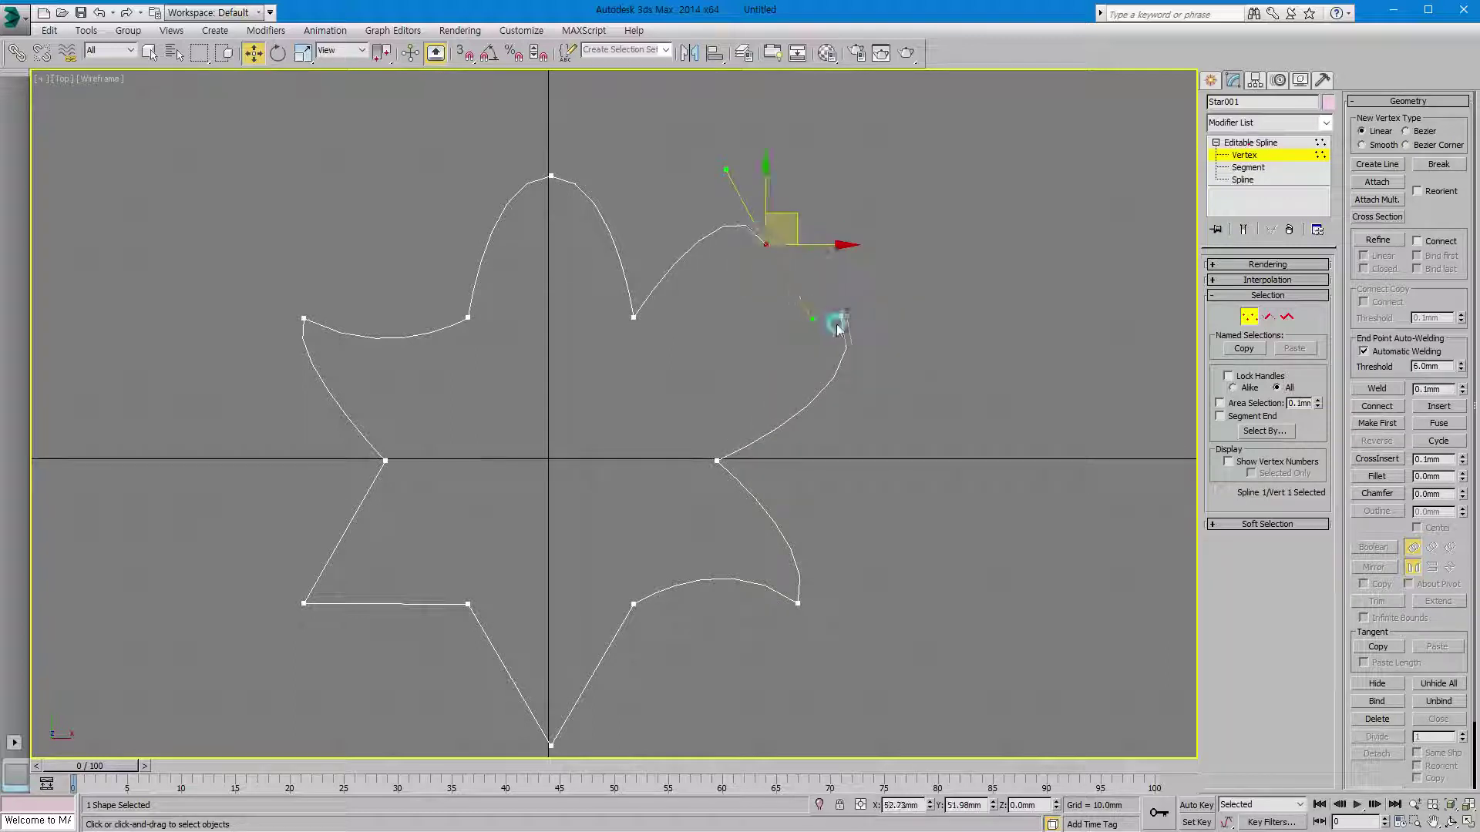
click(809, 308)
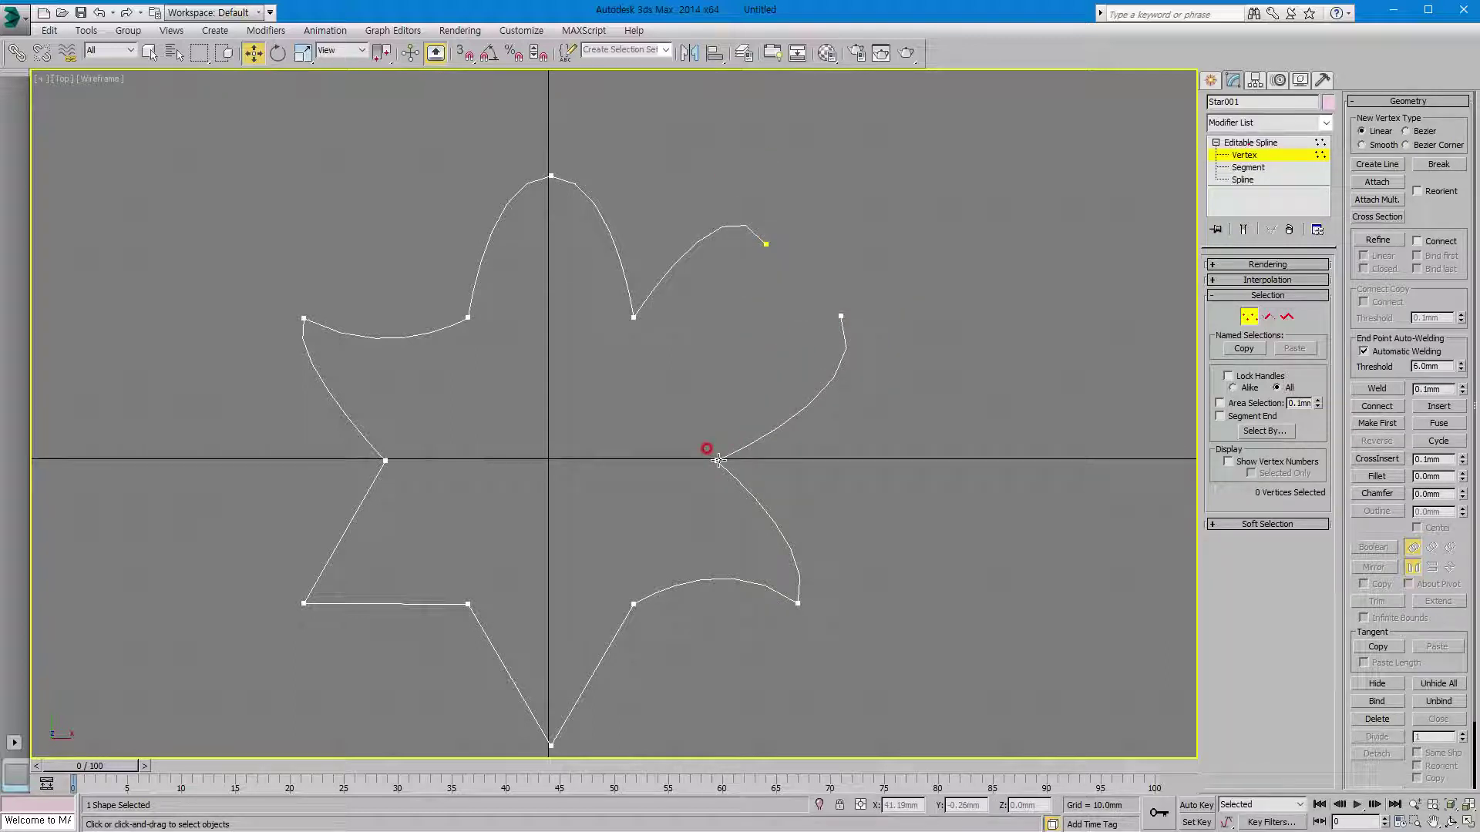
Break the spline at the right inner vertex and pull the upper segment's end upward, away from the lower one
click(1433, 165)
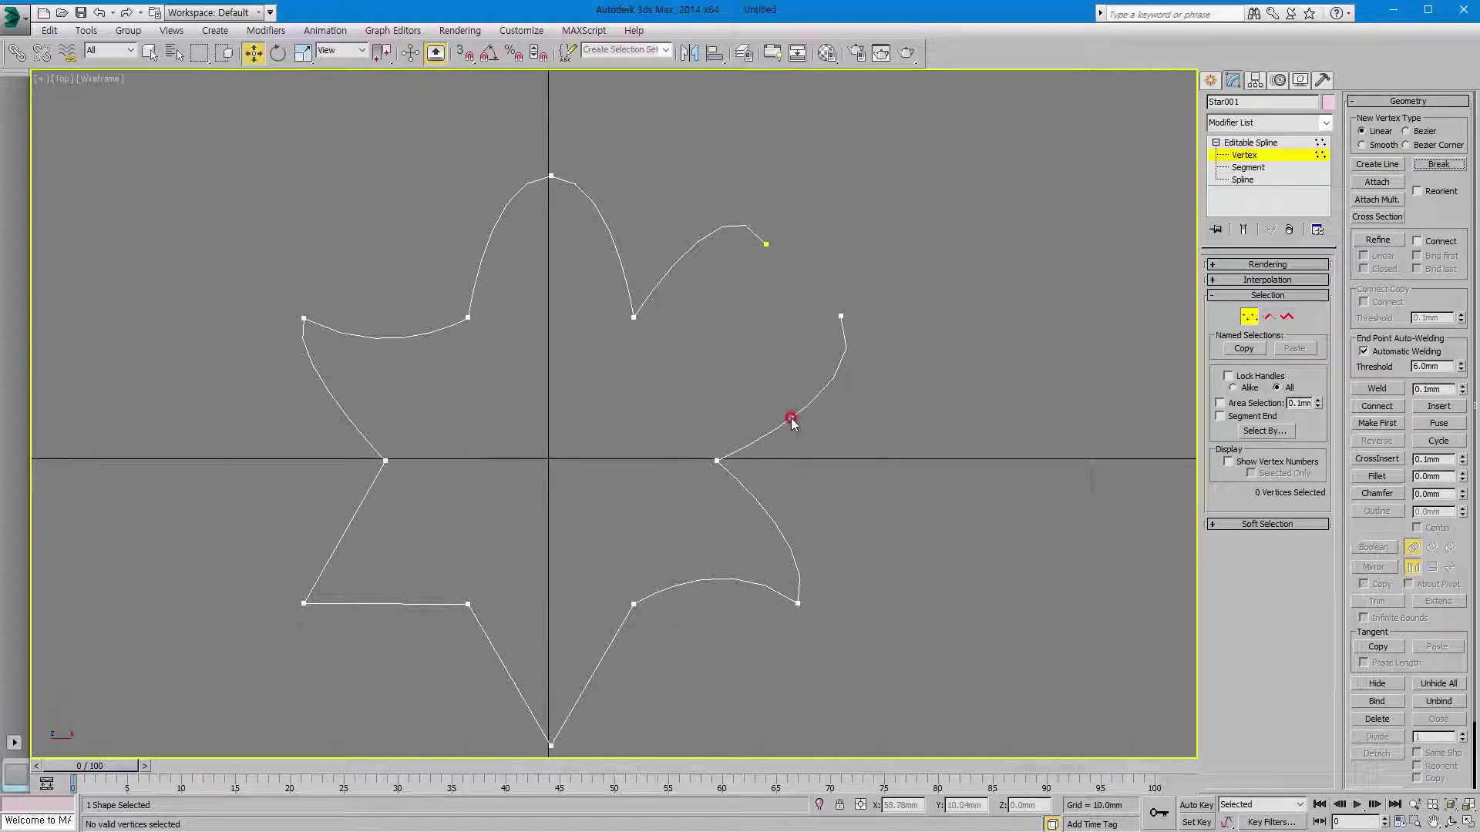
click(719, 460)
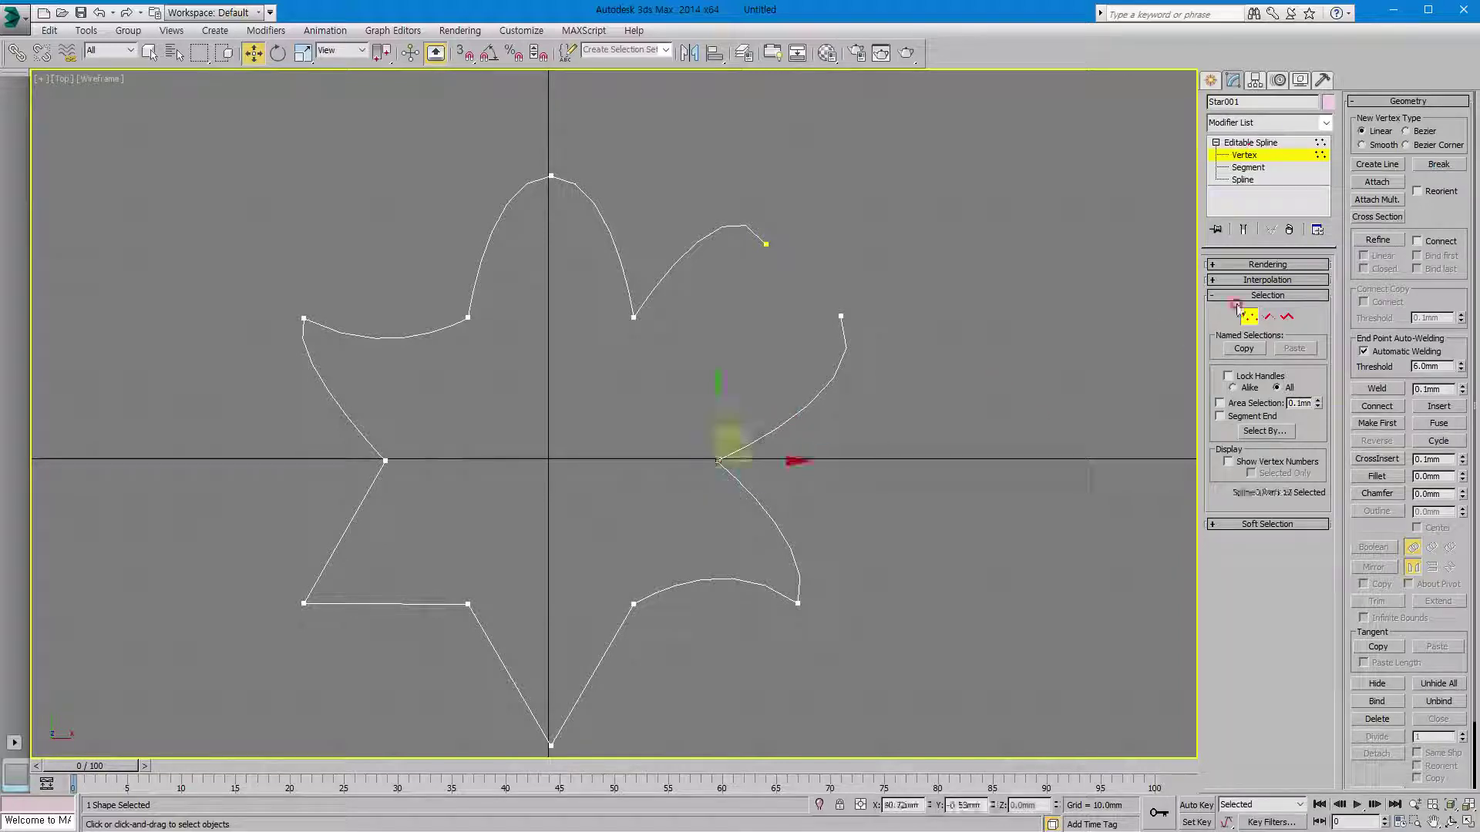
click(1438, 165)
drag(717, 460, 723, 407)
click(857, 520)
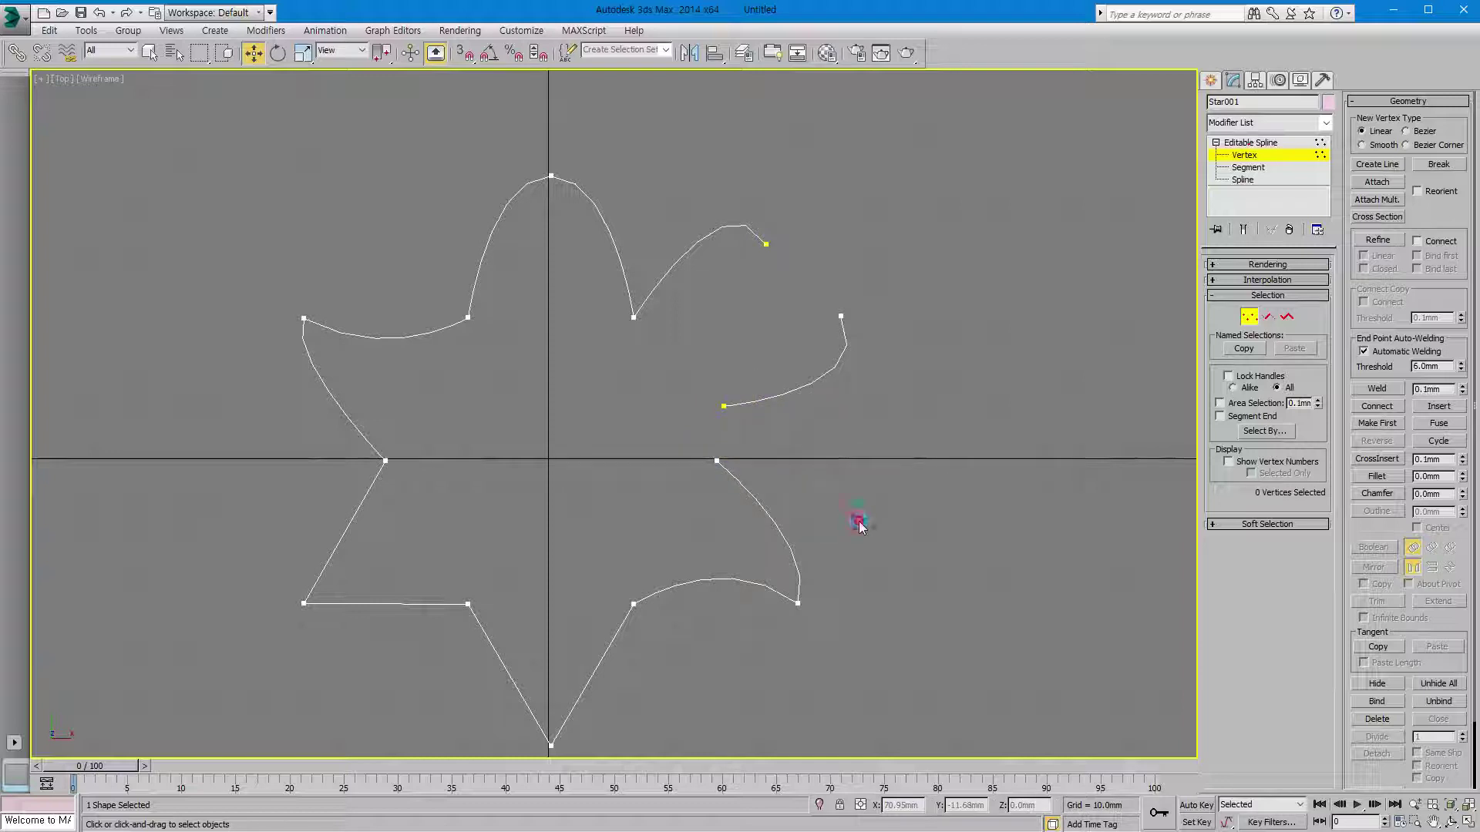
Move the lower end of the detached upper-right segment outward and down to about X 56.23 mm, Y 6.79 mm
click(724, 408)
drag(726, 407, 806, 430)
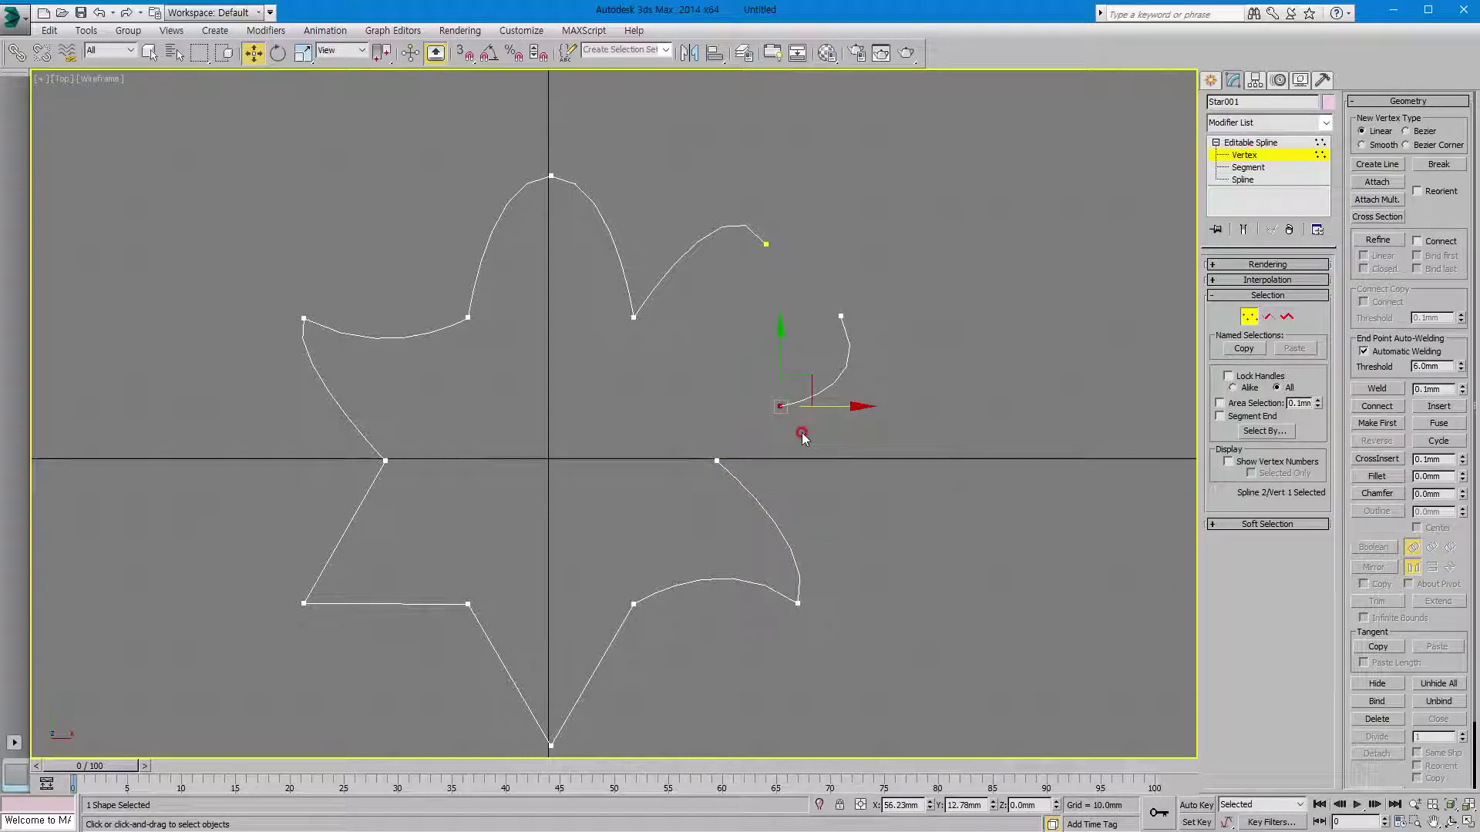
drag(777, 352, 773, 376)
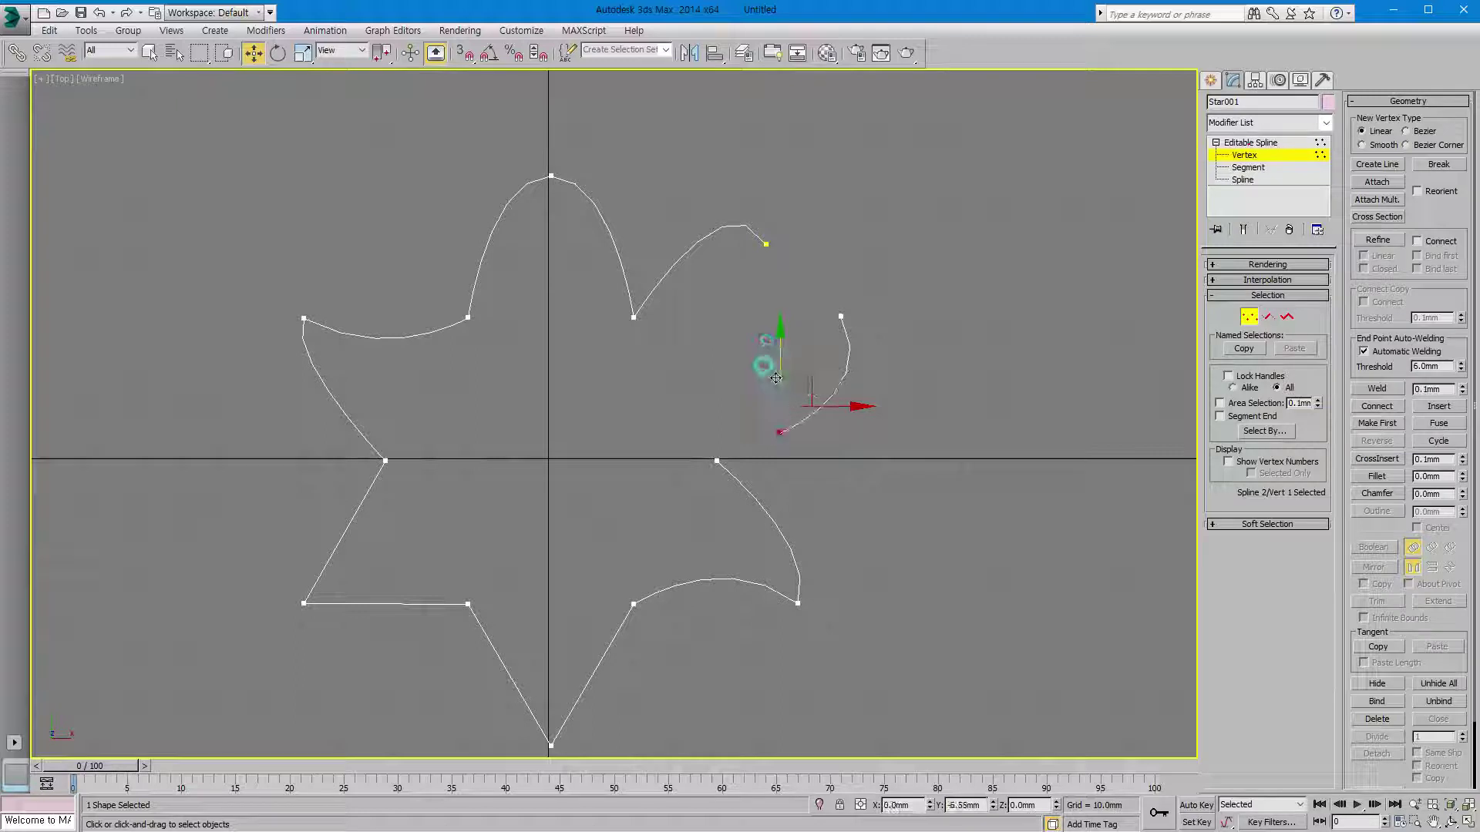
click(891, 445)
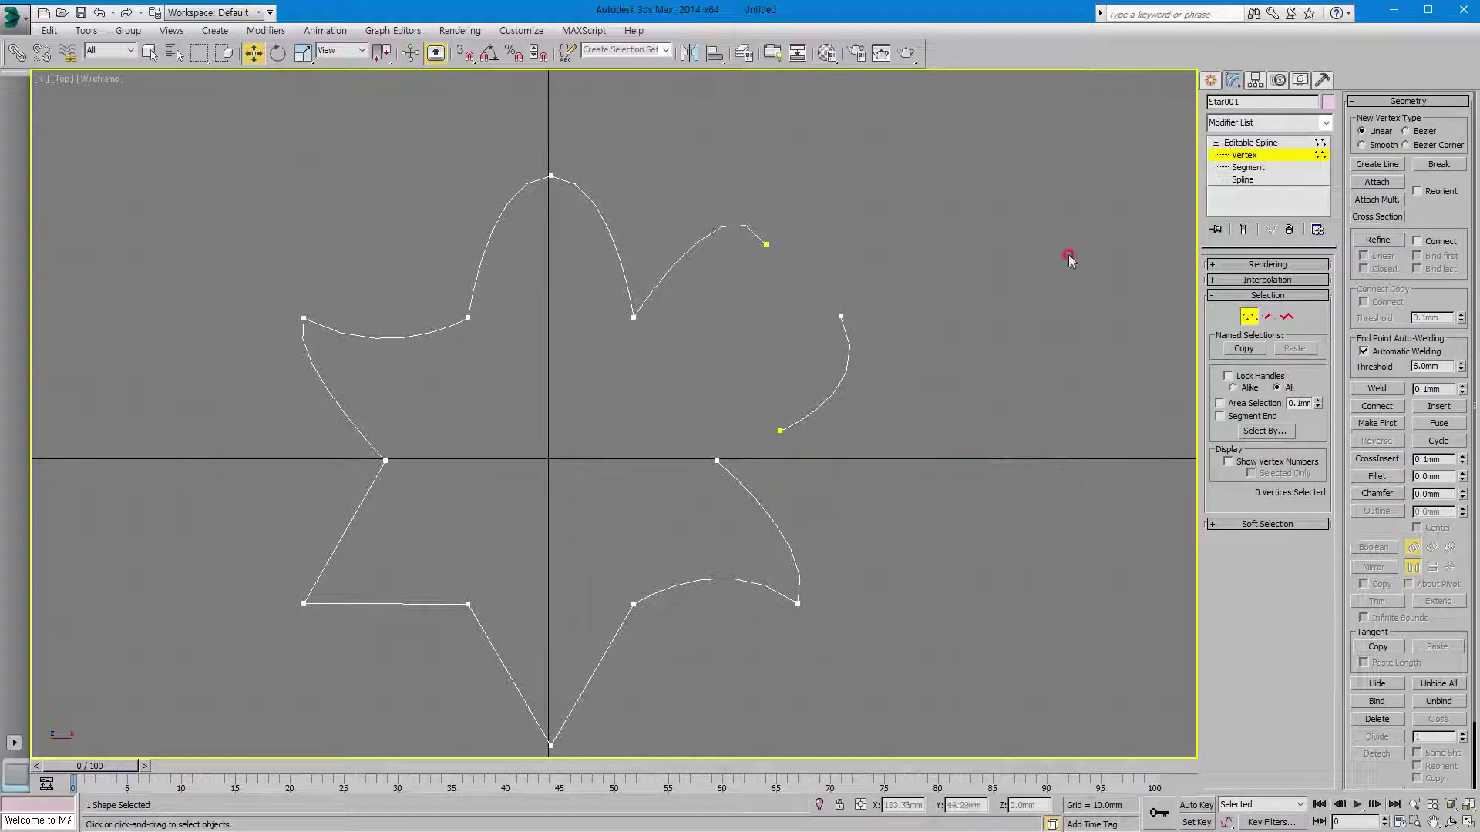
Refine the top lobe with one new vertex on each side, and nudge the right-hand one and its lower handle
click(1381, 241)
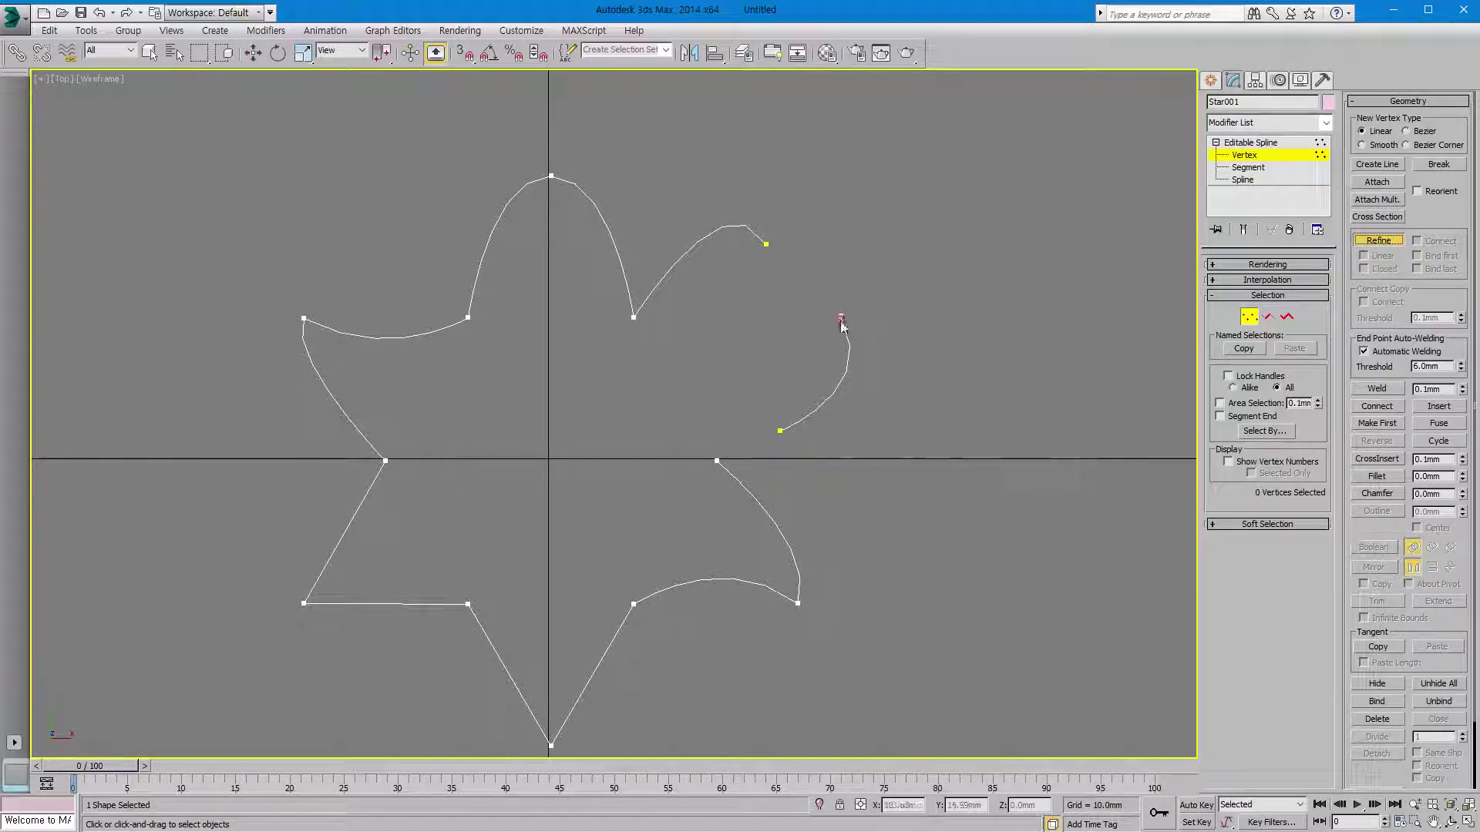
click(614, 243)
click(488, 246)
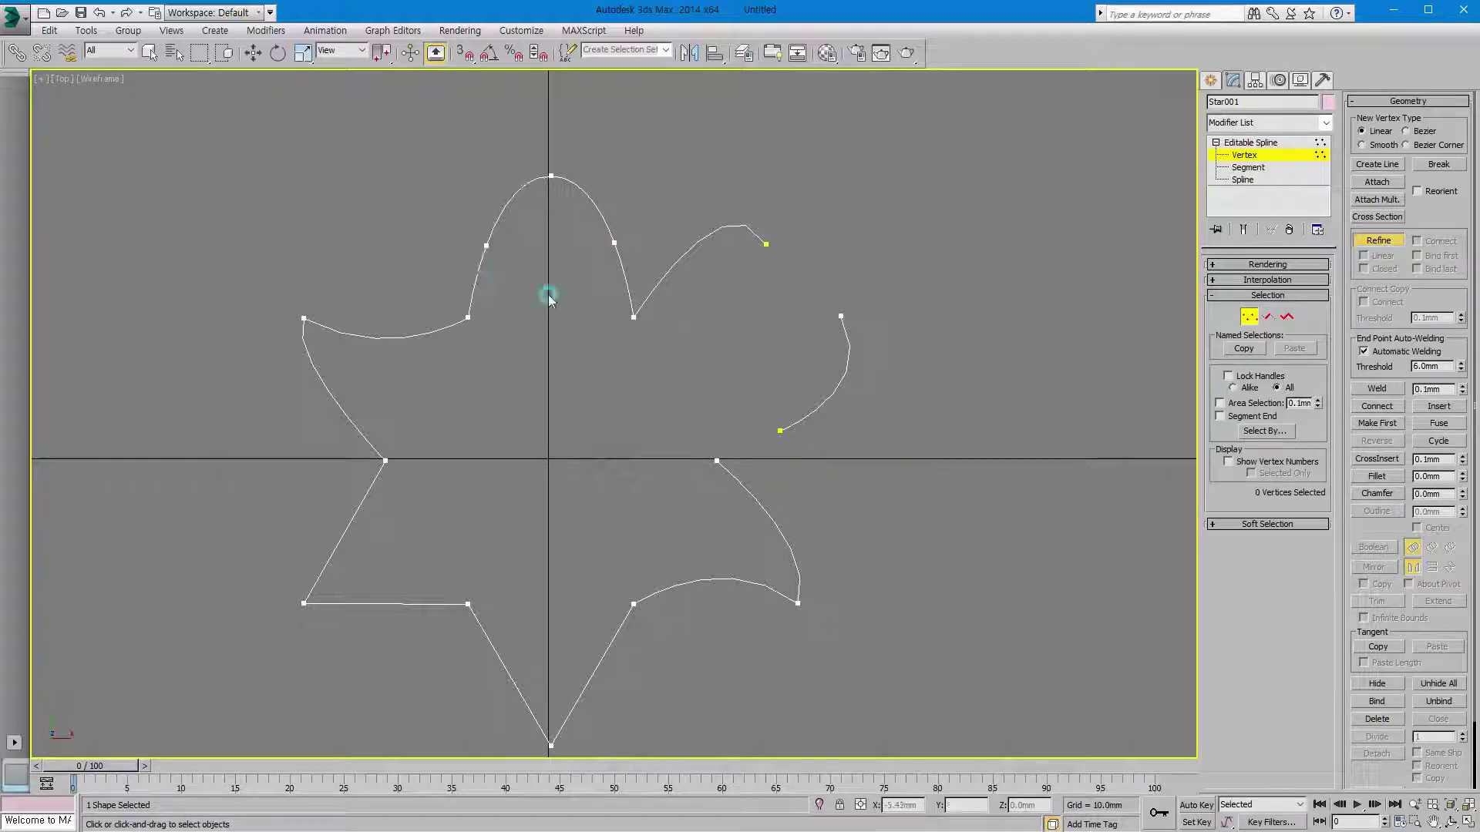
right_click(657, 192)
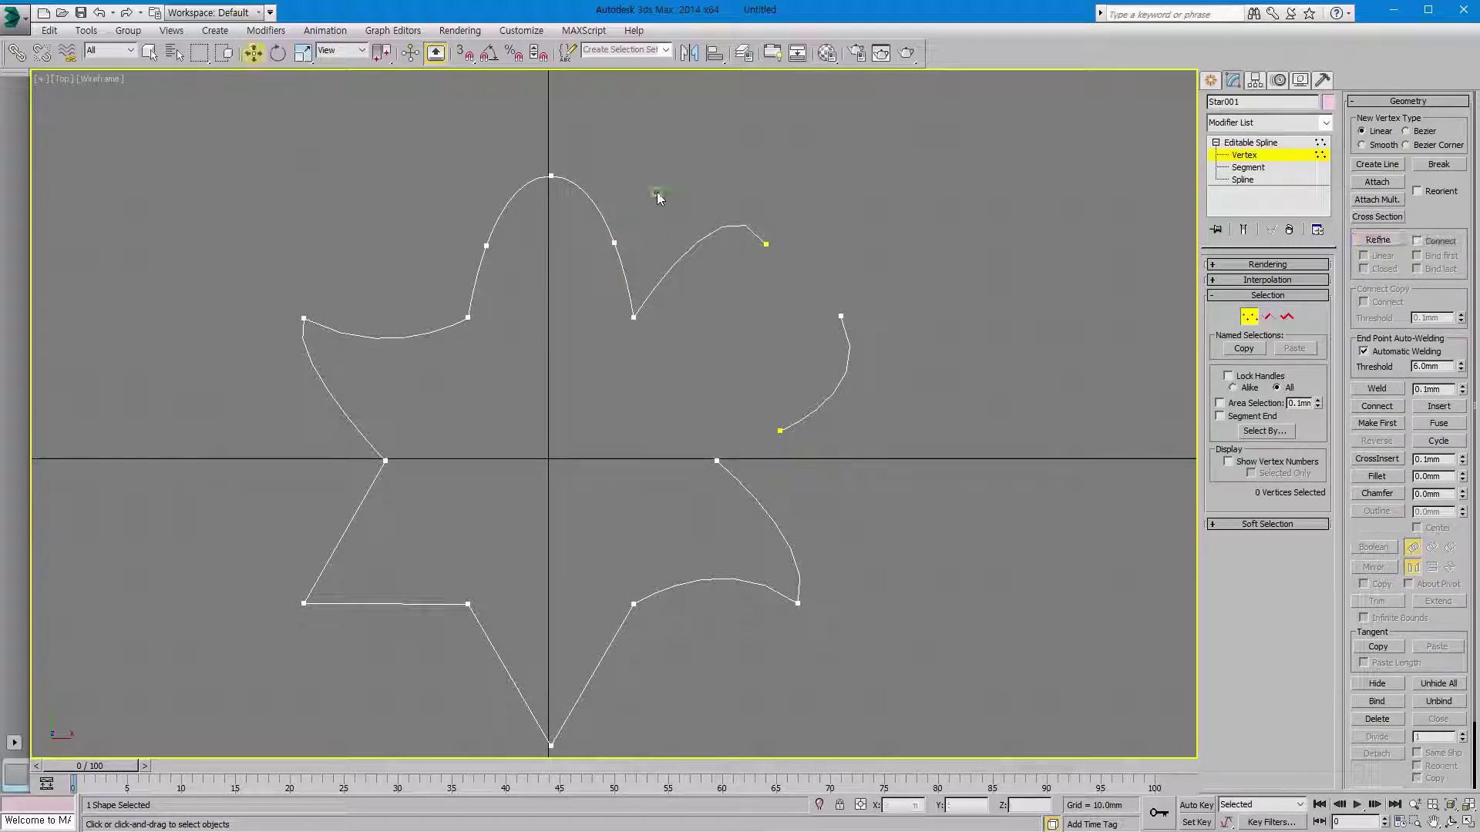
mouse_move(650, 206)
mouse_down()
mouse_move(599, 249)
mouse_move(641, 199)
mouse_move(651, 215)
mouse_up()
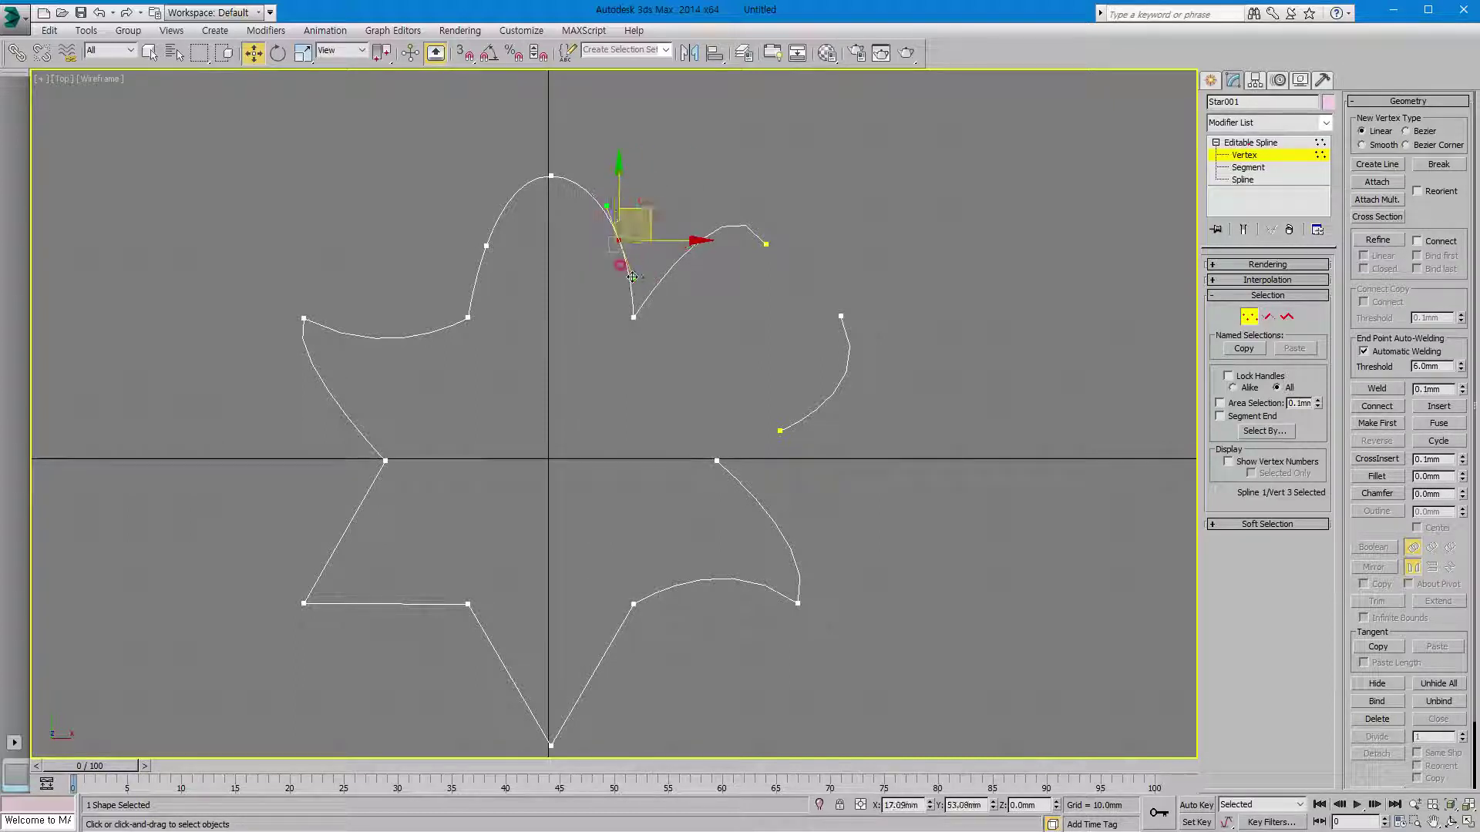
mouse_move(633, 276)
mouse_down()
mouse_move(638, 245)
mouse_move(635, 279)
mouse_up()
Rejoin the open ends at the upper-right tip with Automatic Welding on, placing the vertex at about X 56 mm, Y 42.6 mm
drag(768, 242, 780, 283)
click(927, 368)
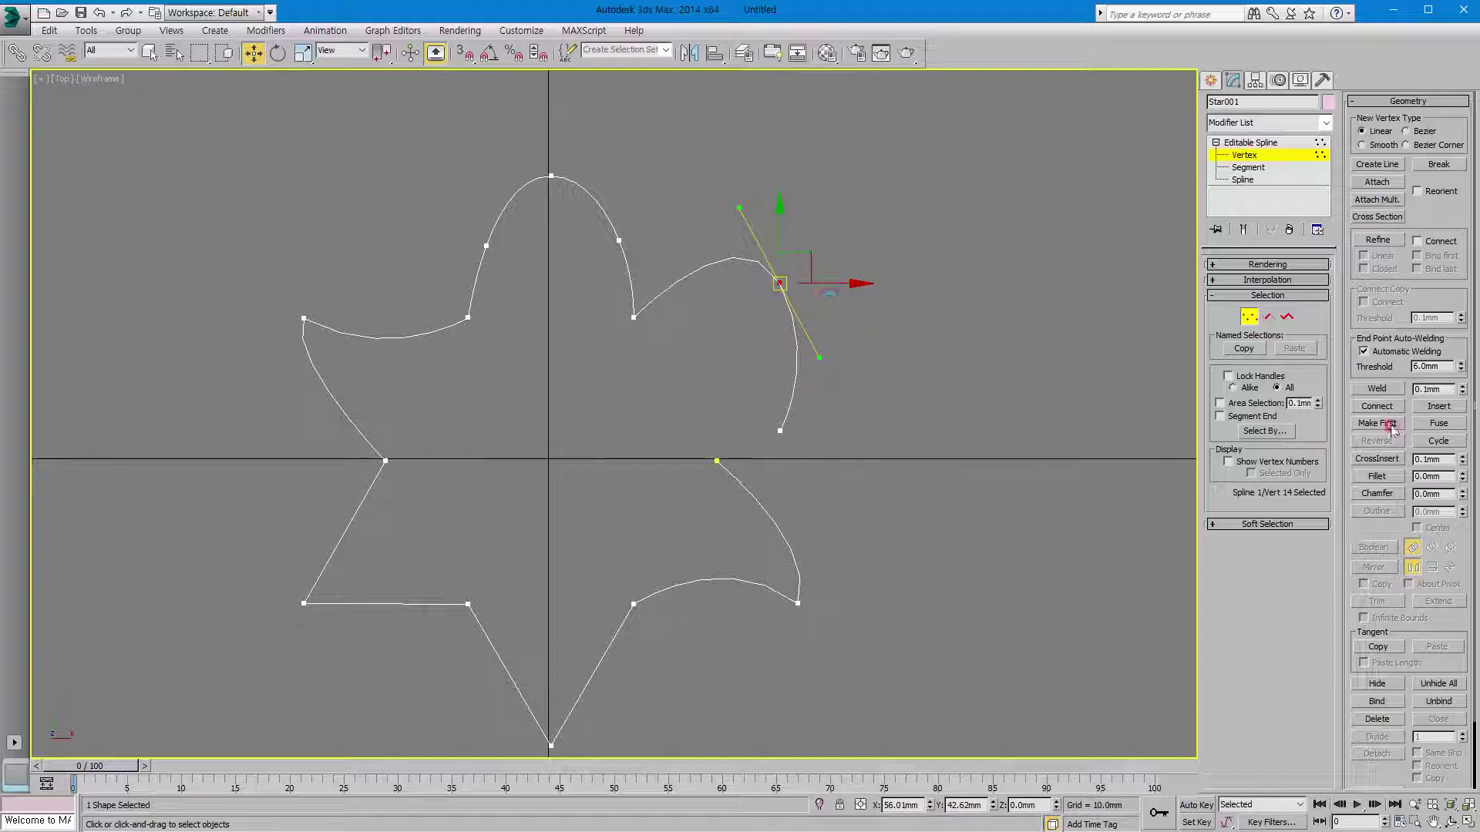
Turn off Automatic Welding and move the upper-right lobe's loose end onto the open end at the right inner corner
click(1370, 355)
click(778, 429)
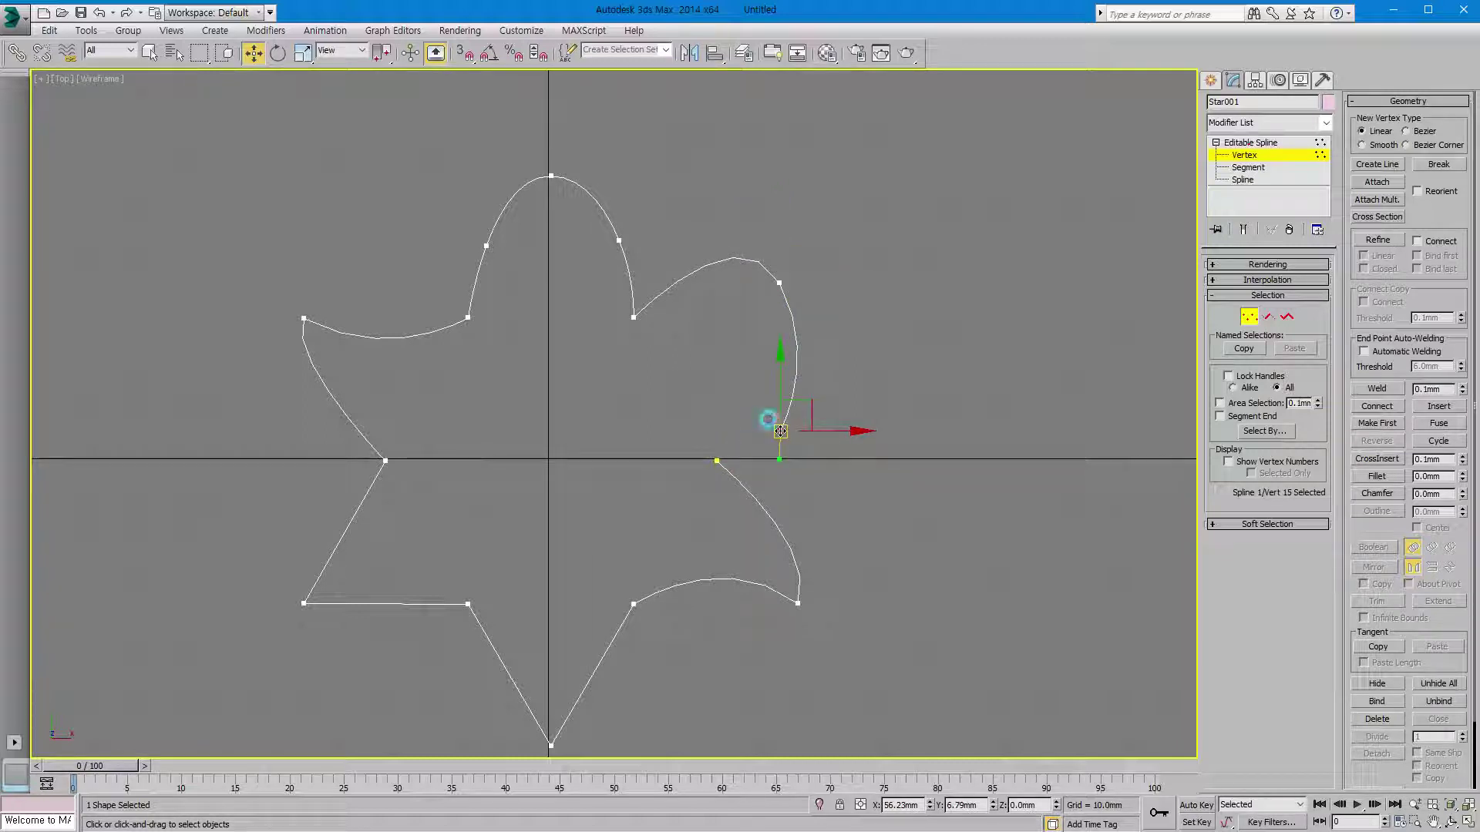
drag(780, 431, 716, 460)
click(747, 429)
click(780, 431)
click(877, 543)
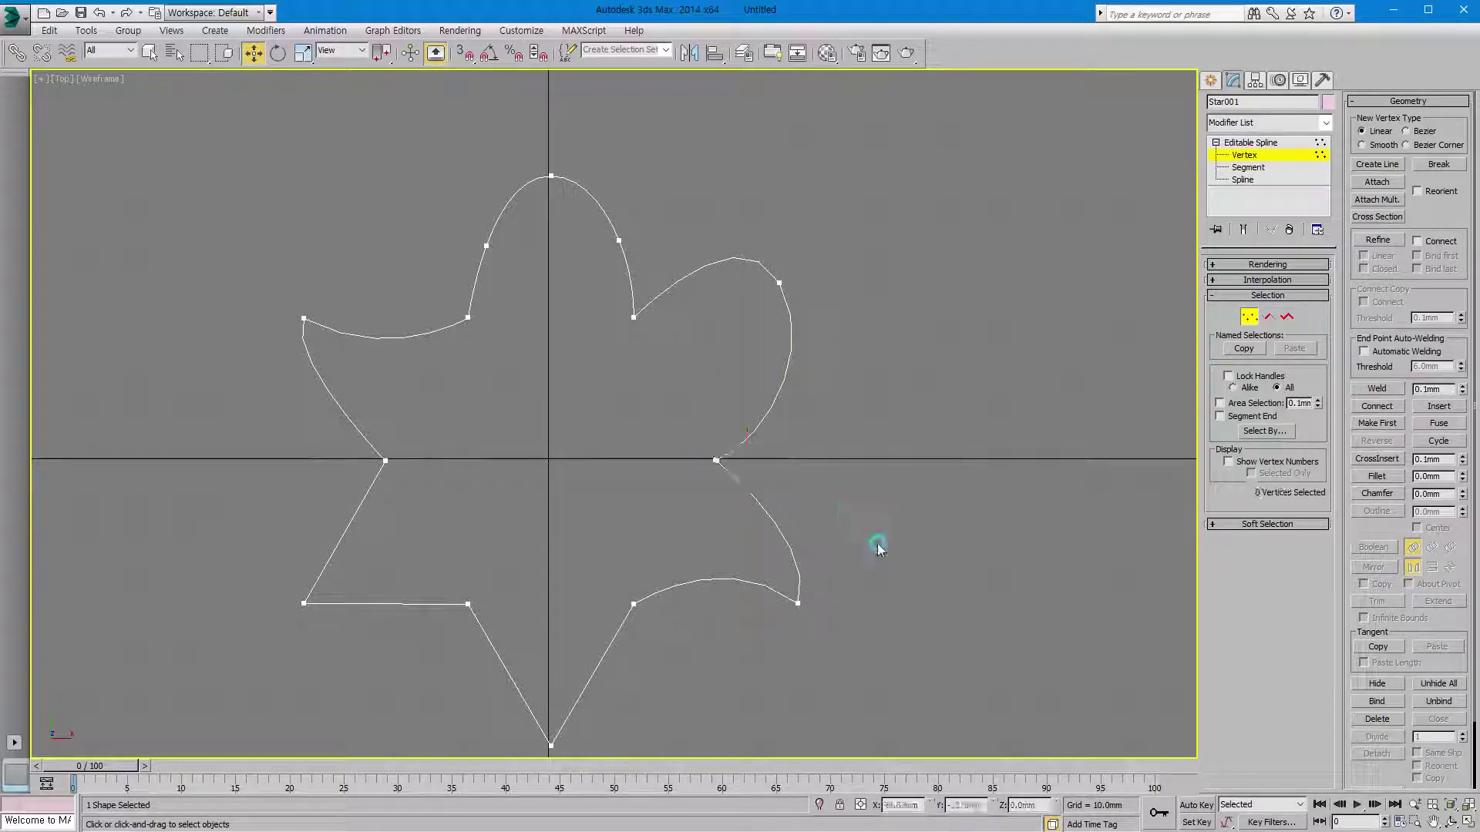
Pull the two overlapping, unwelded ends at the right inner corner apart, moving the lobe's end up and the other slightly inward
click(717, 461)
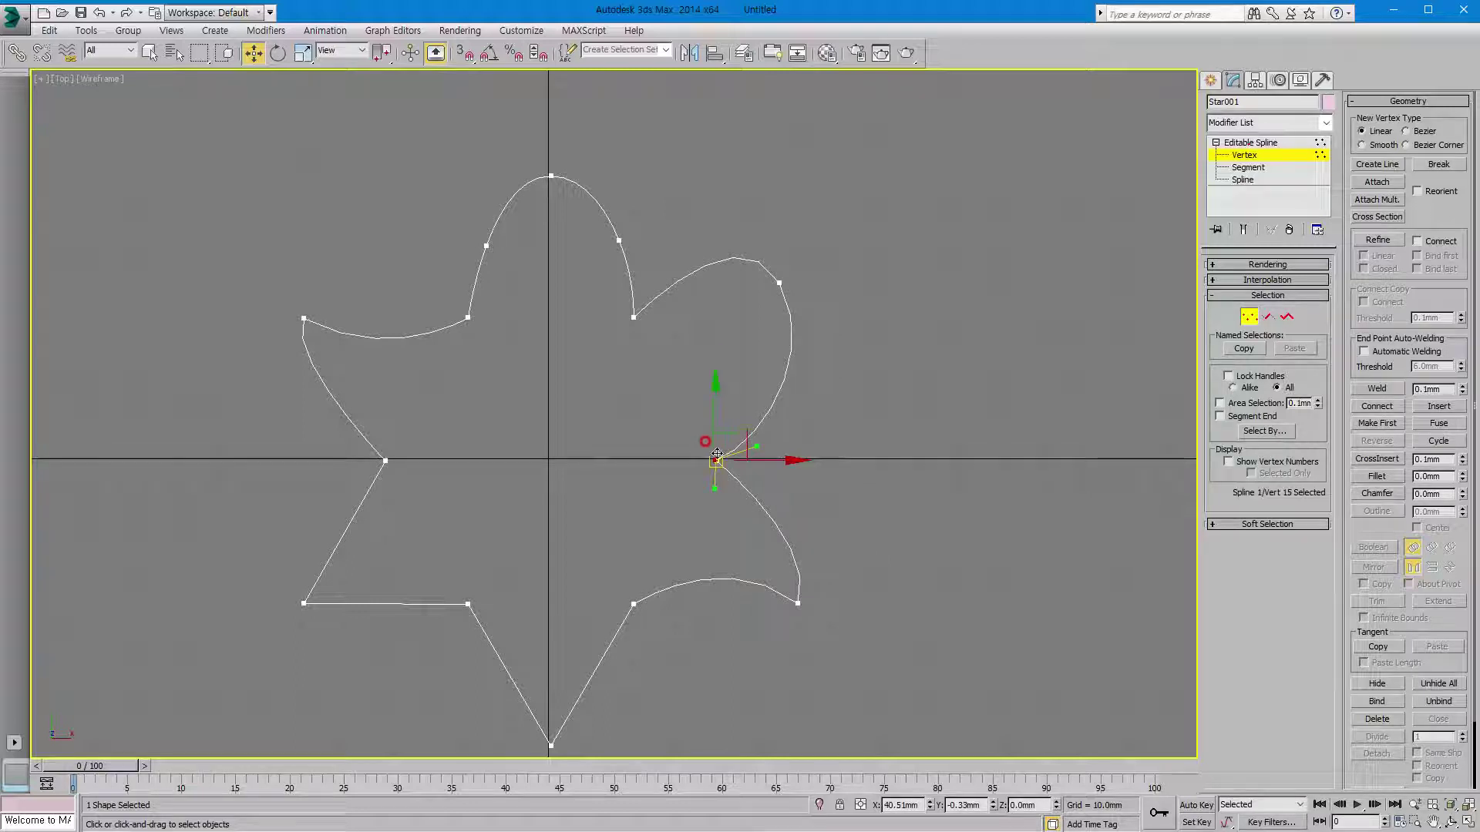
drag(717, 461, 707, 408)
click(716, 461)
drag(716, 462, 699, 444)
click(697, 441)
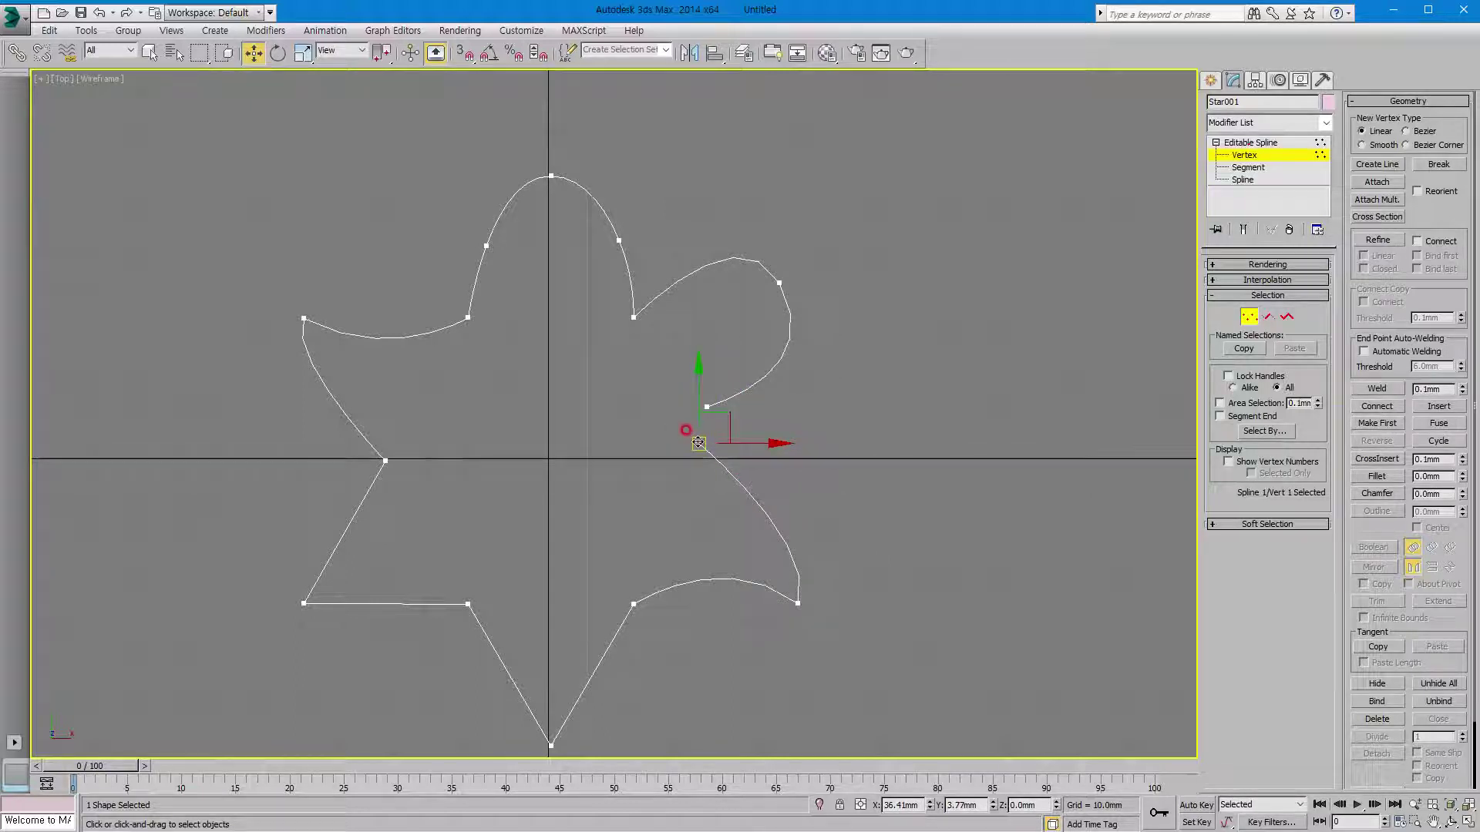
click(831, 468)
Turn on Automatic Welding and move the upper-right lobe's loose end onto the nearby open end to weld them
click(1376, 353)
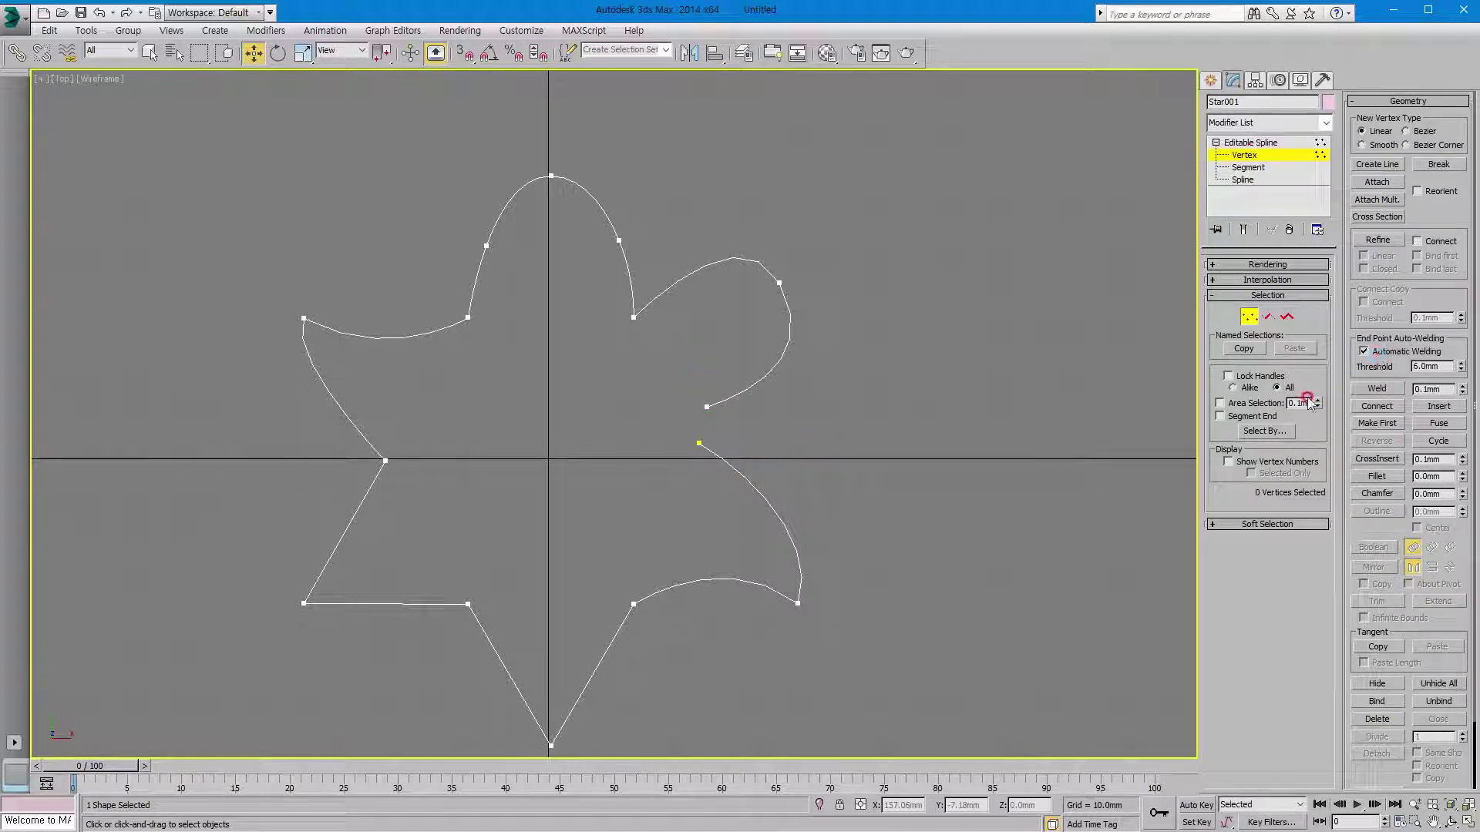
click(704, 406)
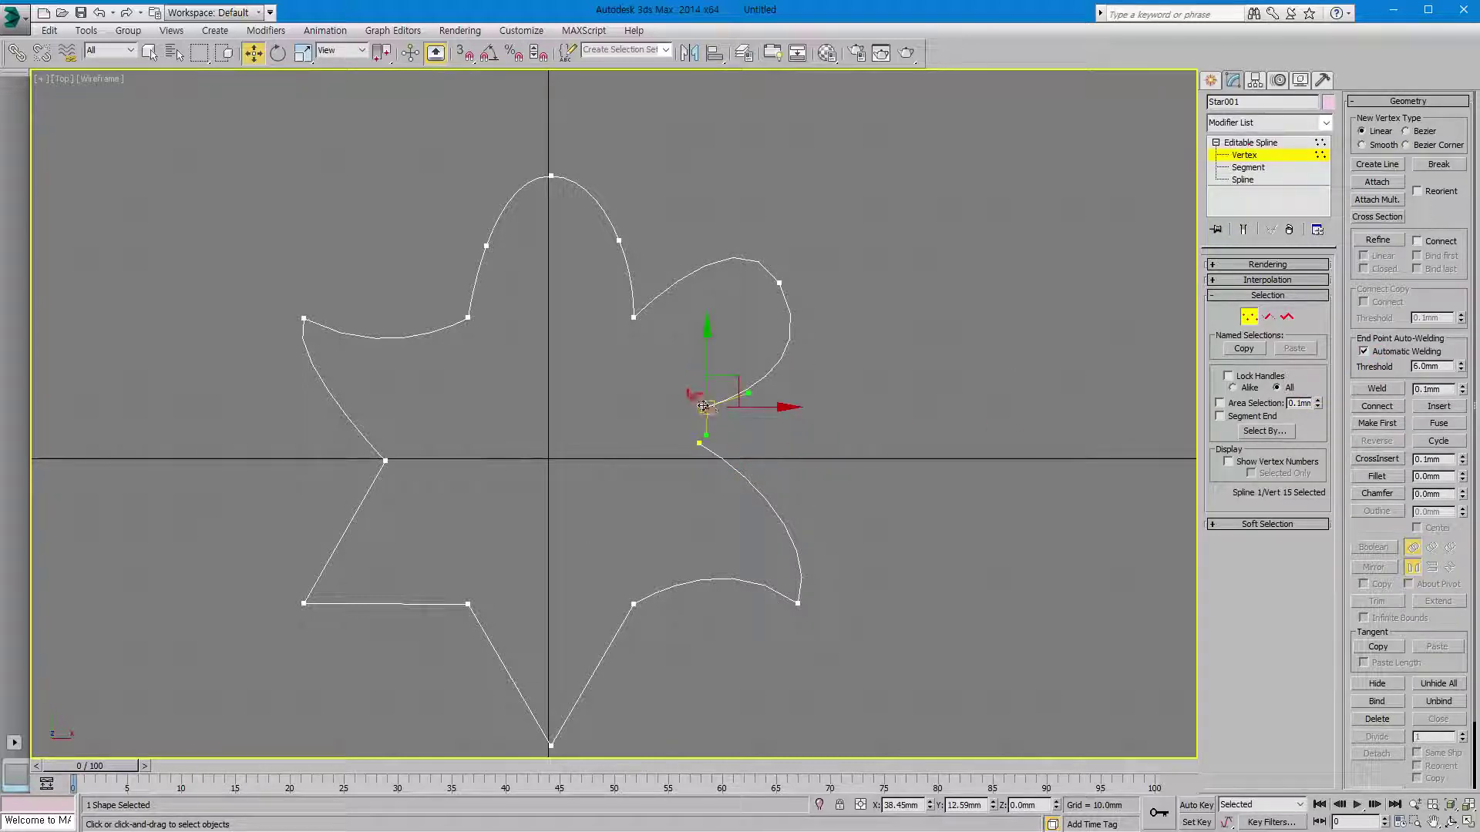
drag(707, 406, 699, 444)
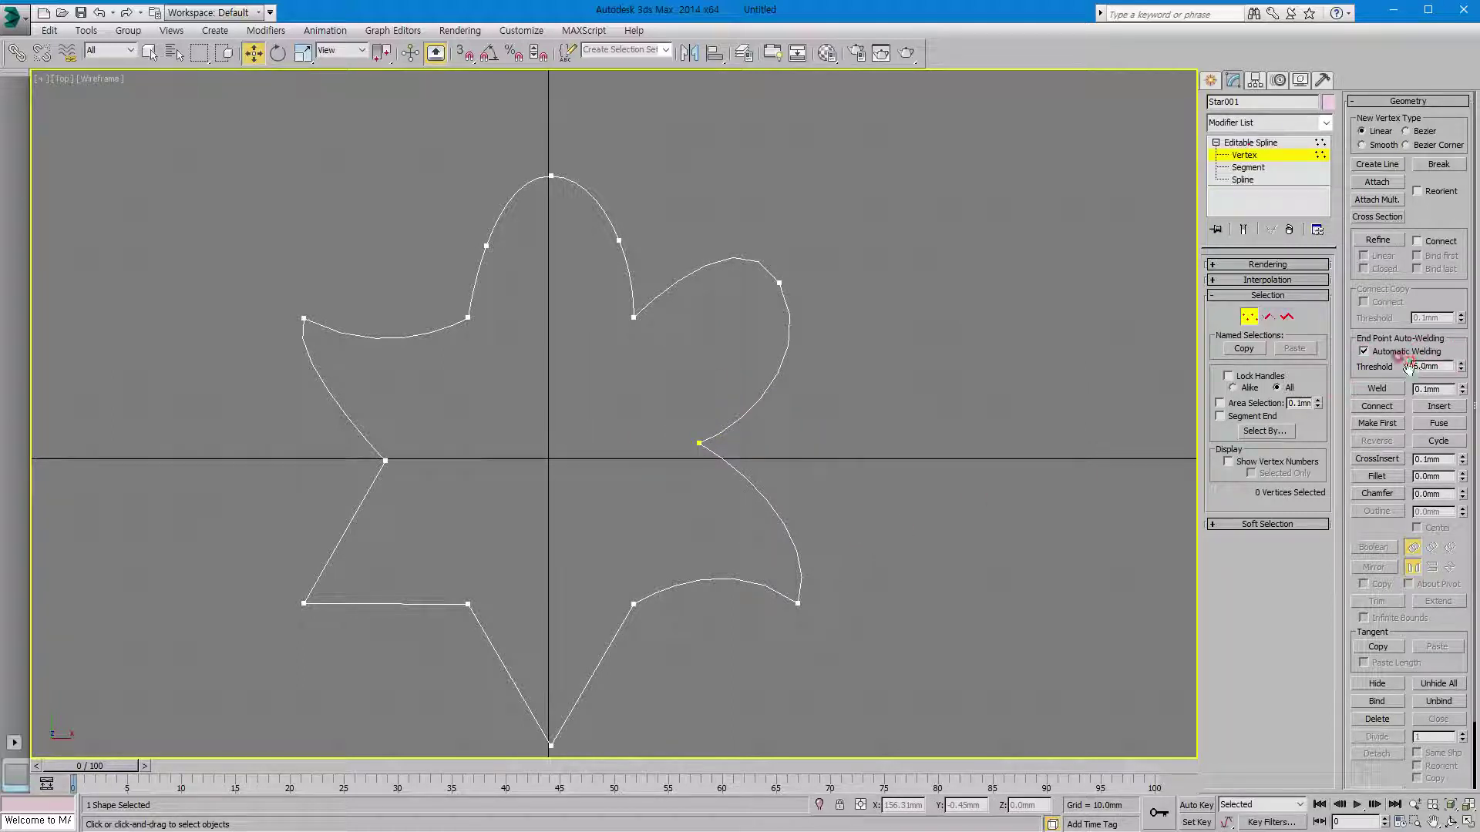
Move the welded right inner vertex farther inward, toward the star's centre, and deselect it
click(699, 443)
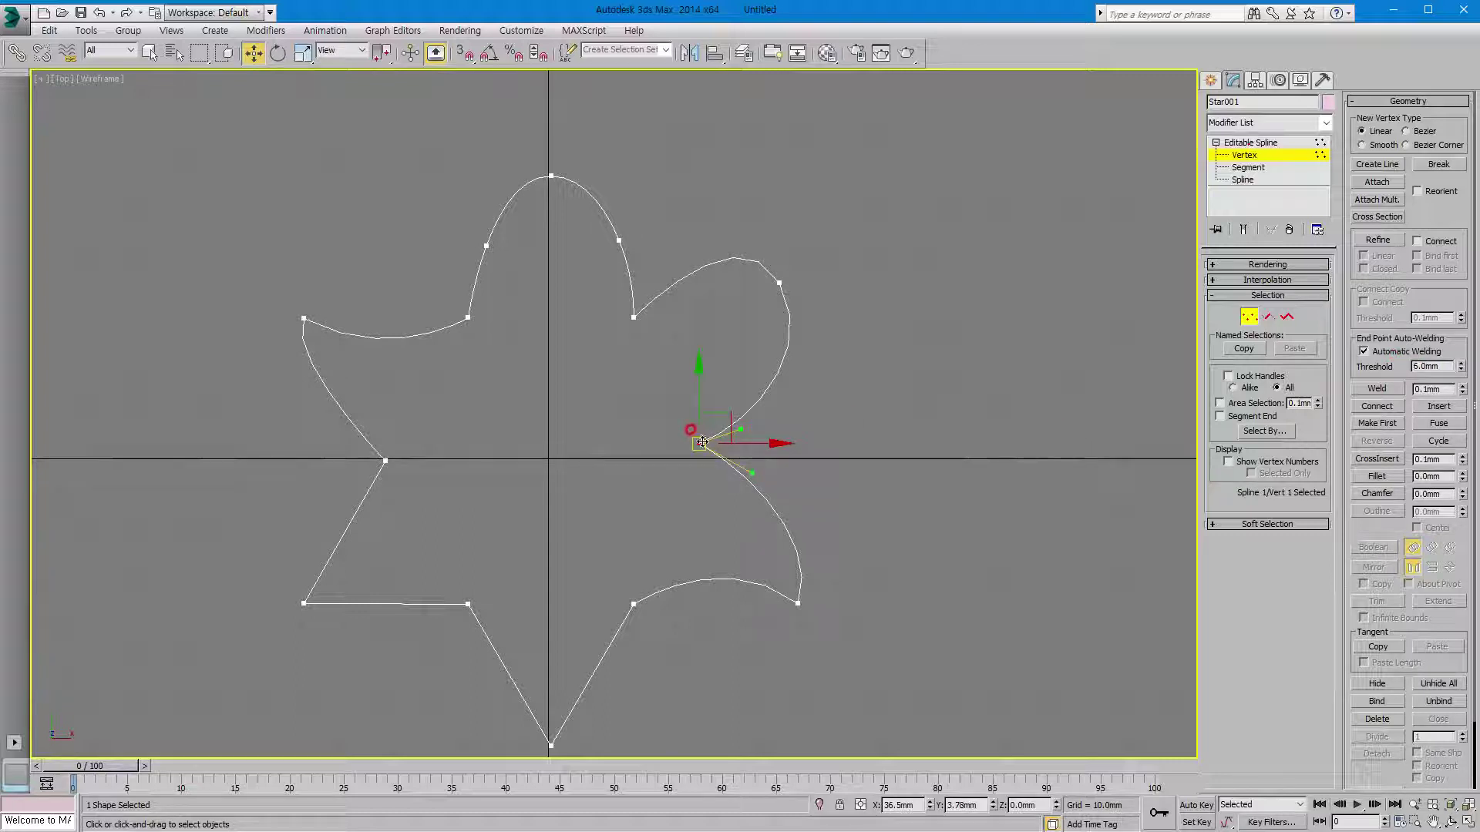
drag(702, 442, 671, 444)
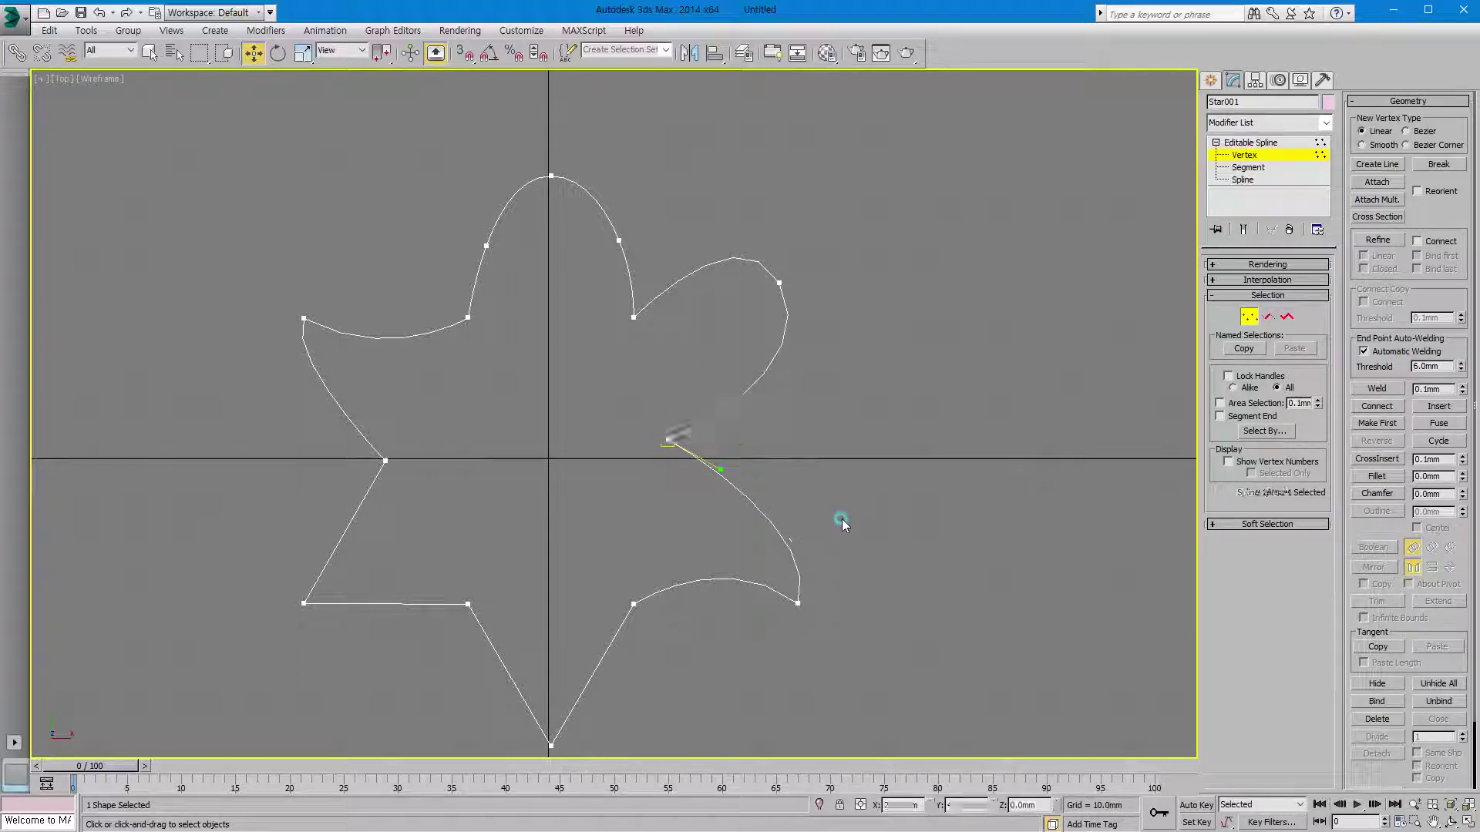
click(923, 498)
click(1439, 164)
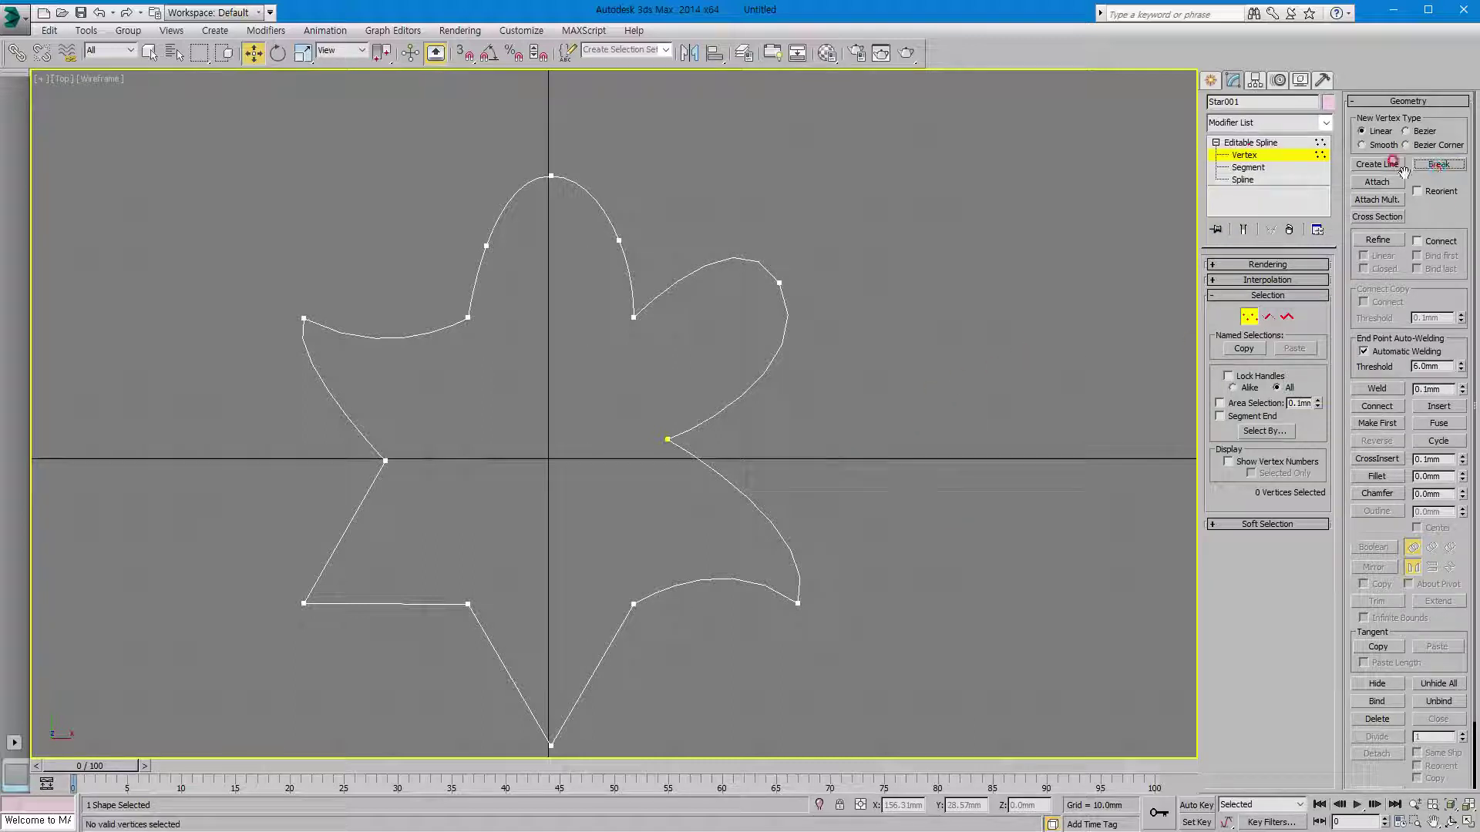
Break the vertex at the tip of the upper-right lobe and pull its two ends slightly apart above the original position
click(779, 283)
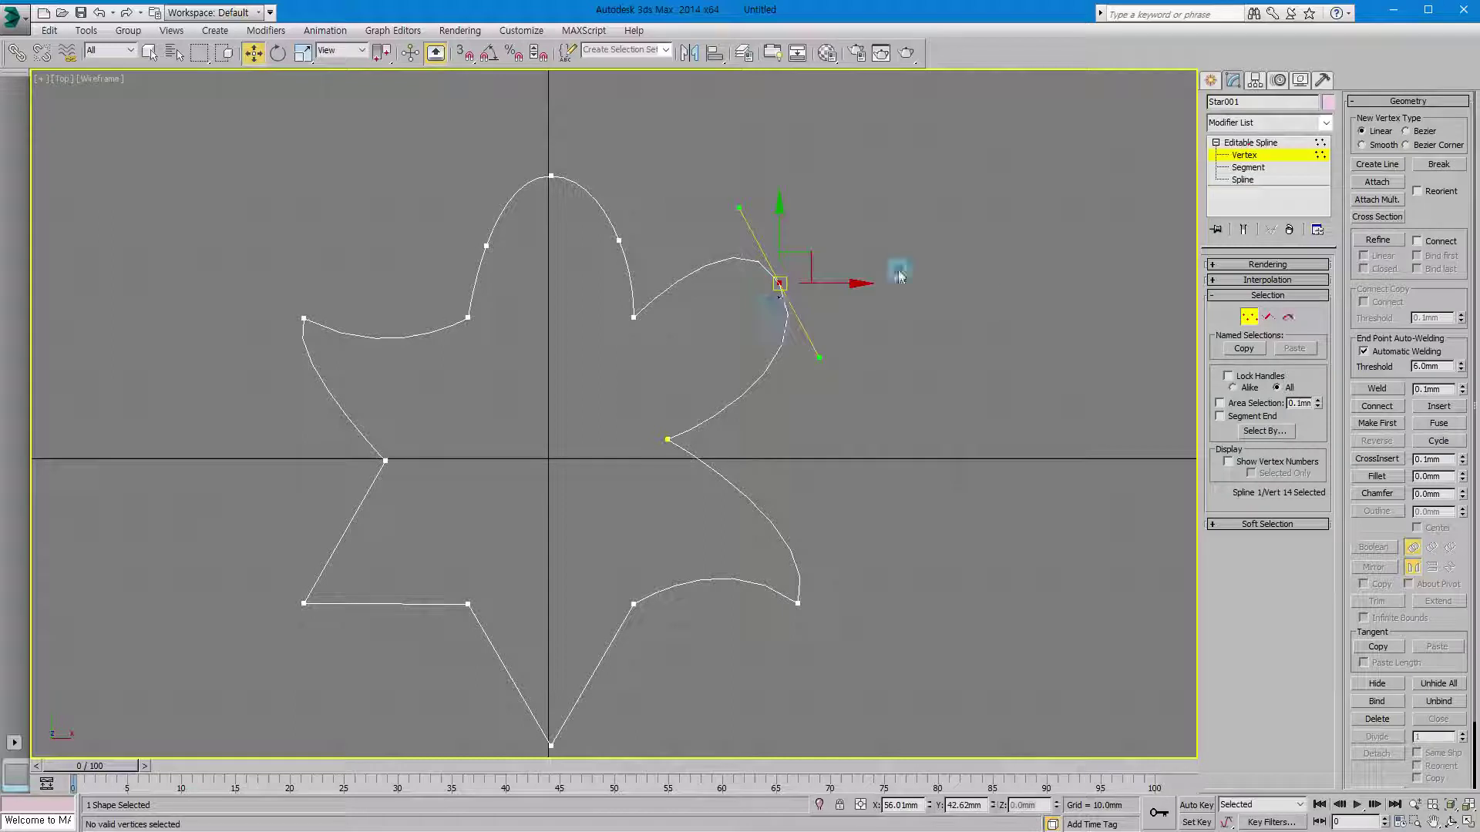
click(1438, 165)
drag(778, 285, 881, 258)
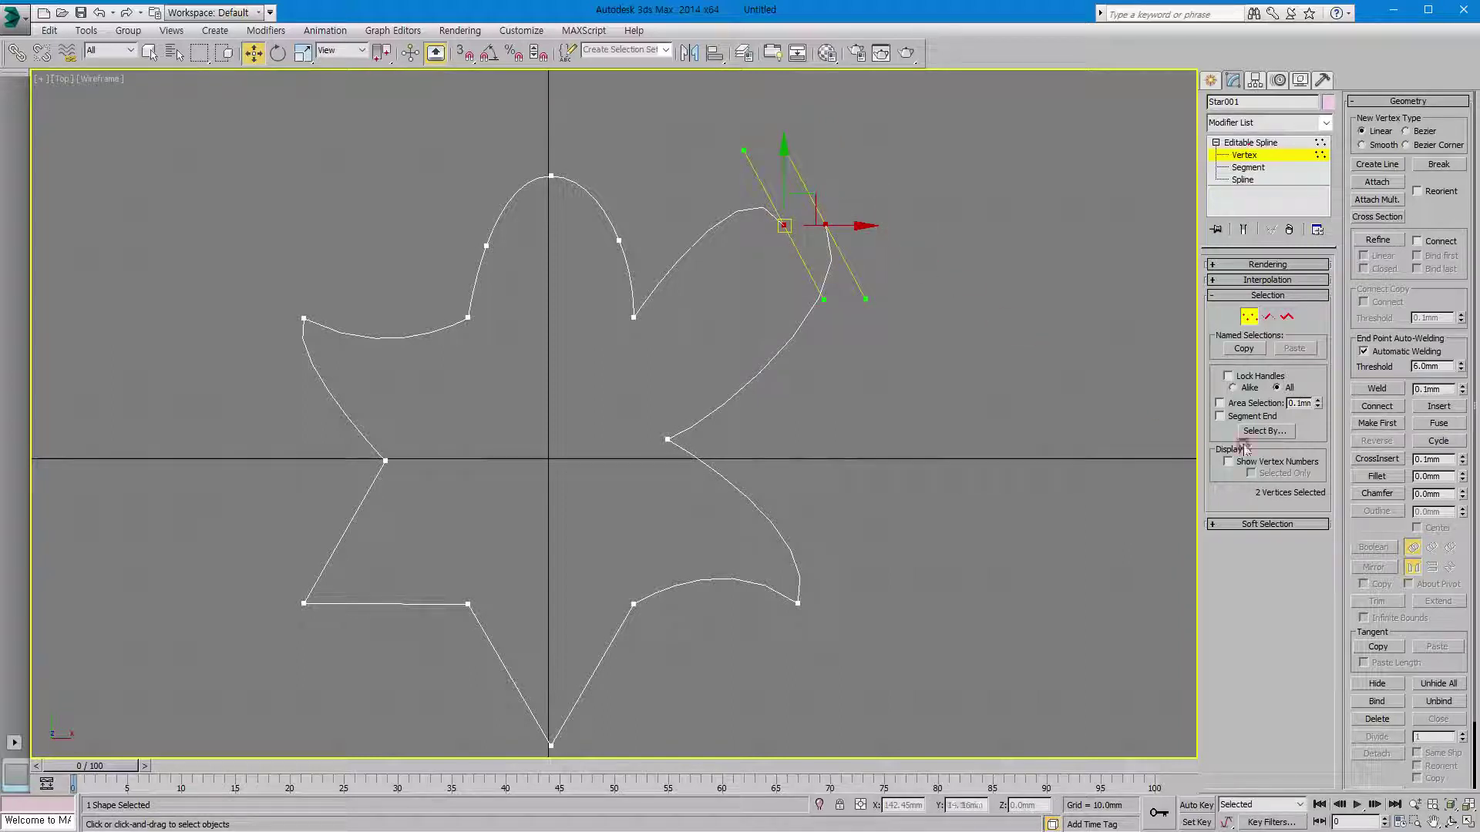
Set the Weld threshold to 15 mm and weld the two selected open ends at the upper-right lobe's tip
click(1379, 389)
drag(1462, 391, 1463, 366)
drag(1462, 391, 1462, 422)
drag(1452, 391, 1412, 390)
text(15)
key(Return)
click(1359, 390)
click(937, 336)
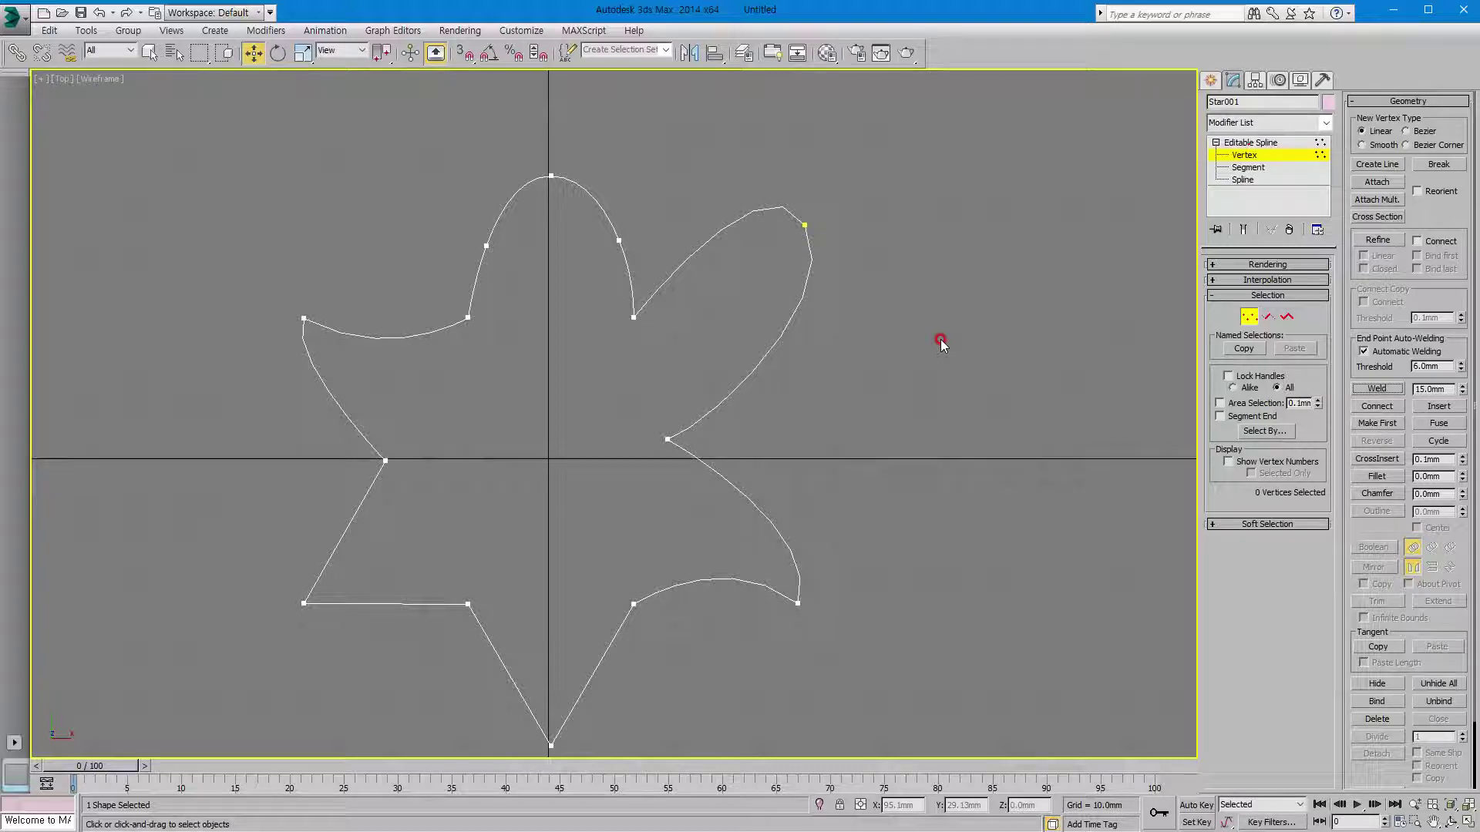
Undo the weld, reselect both open ends at the upper-right lobe's tip and weld them again
click(101, 13)
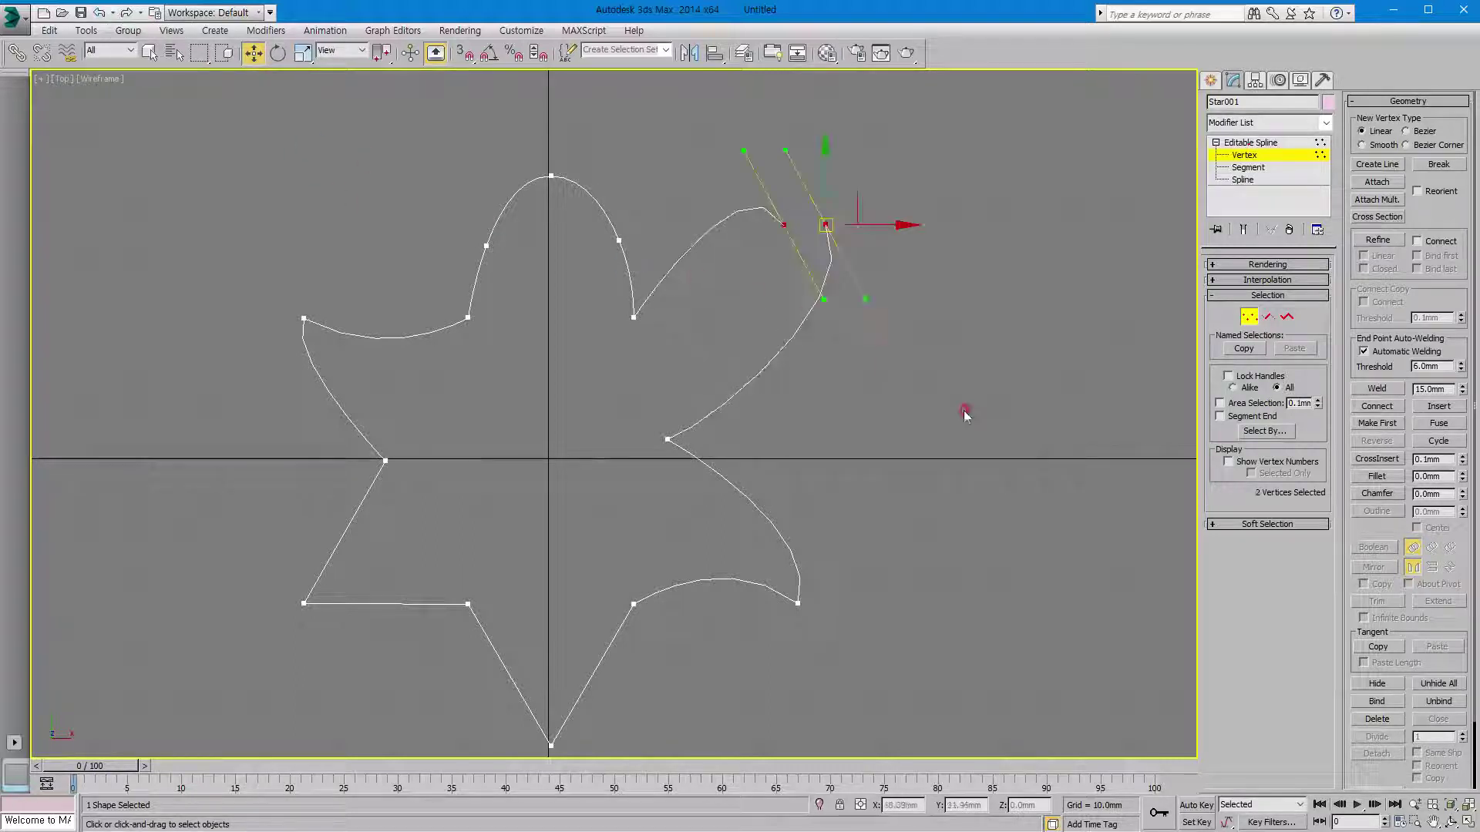
click(783, 225)
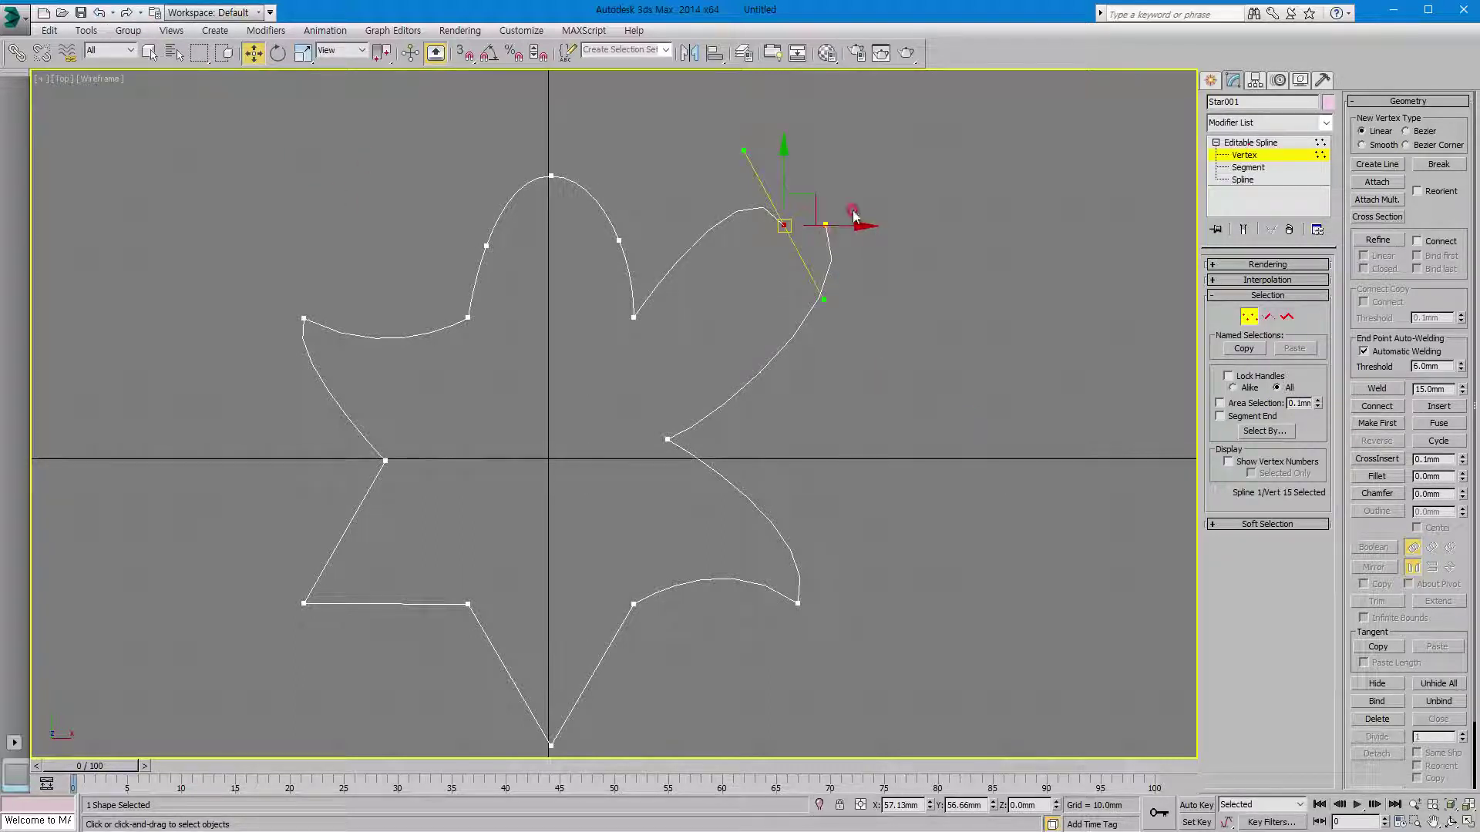
ctrl+click(825, 224)
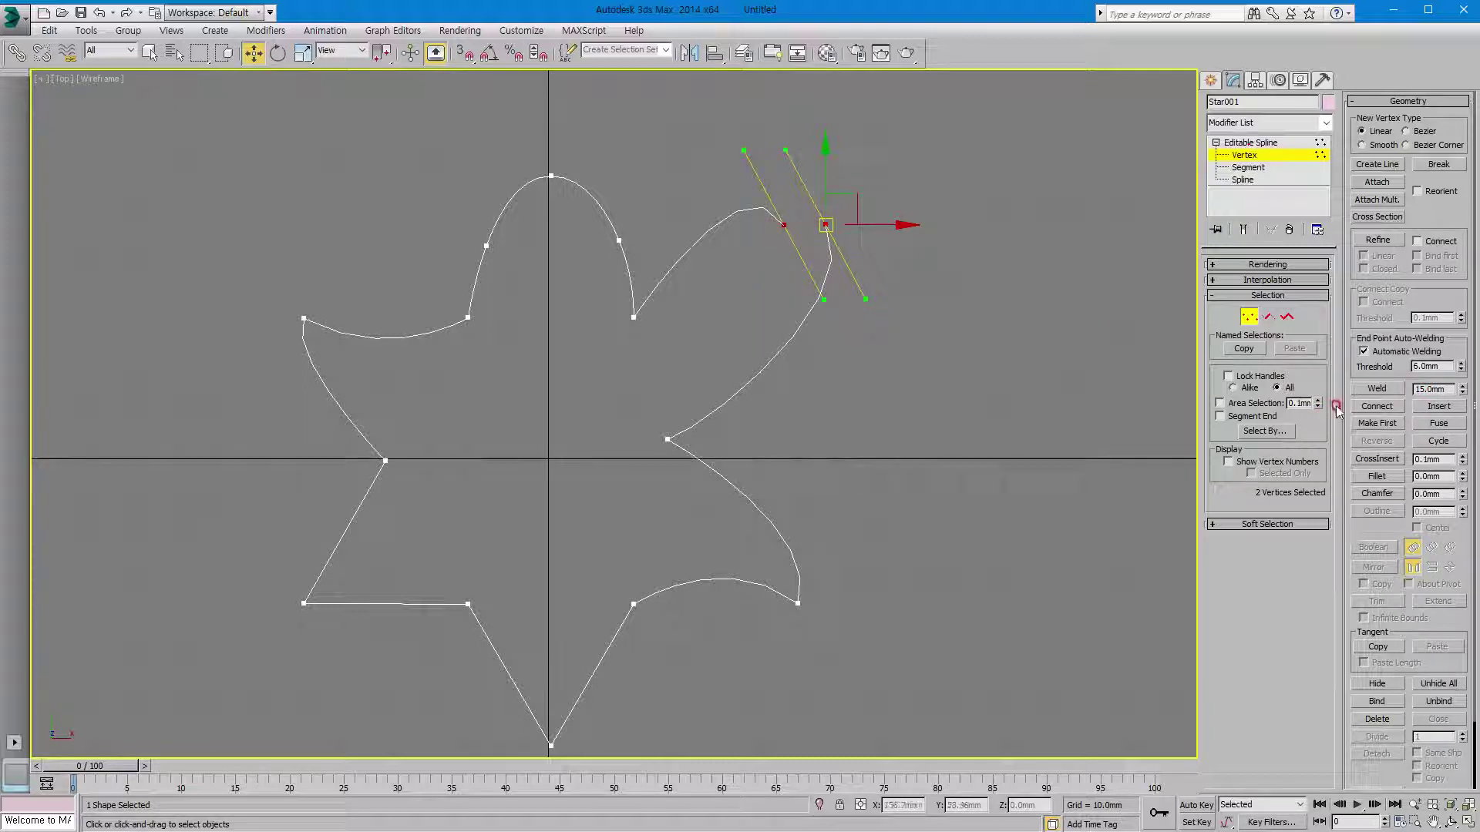
click(1376, 389)
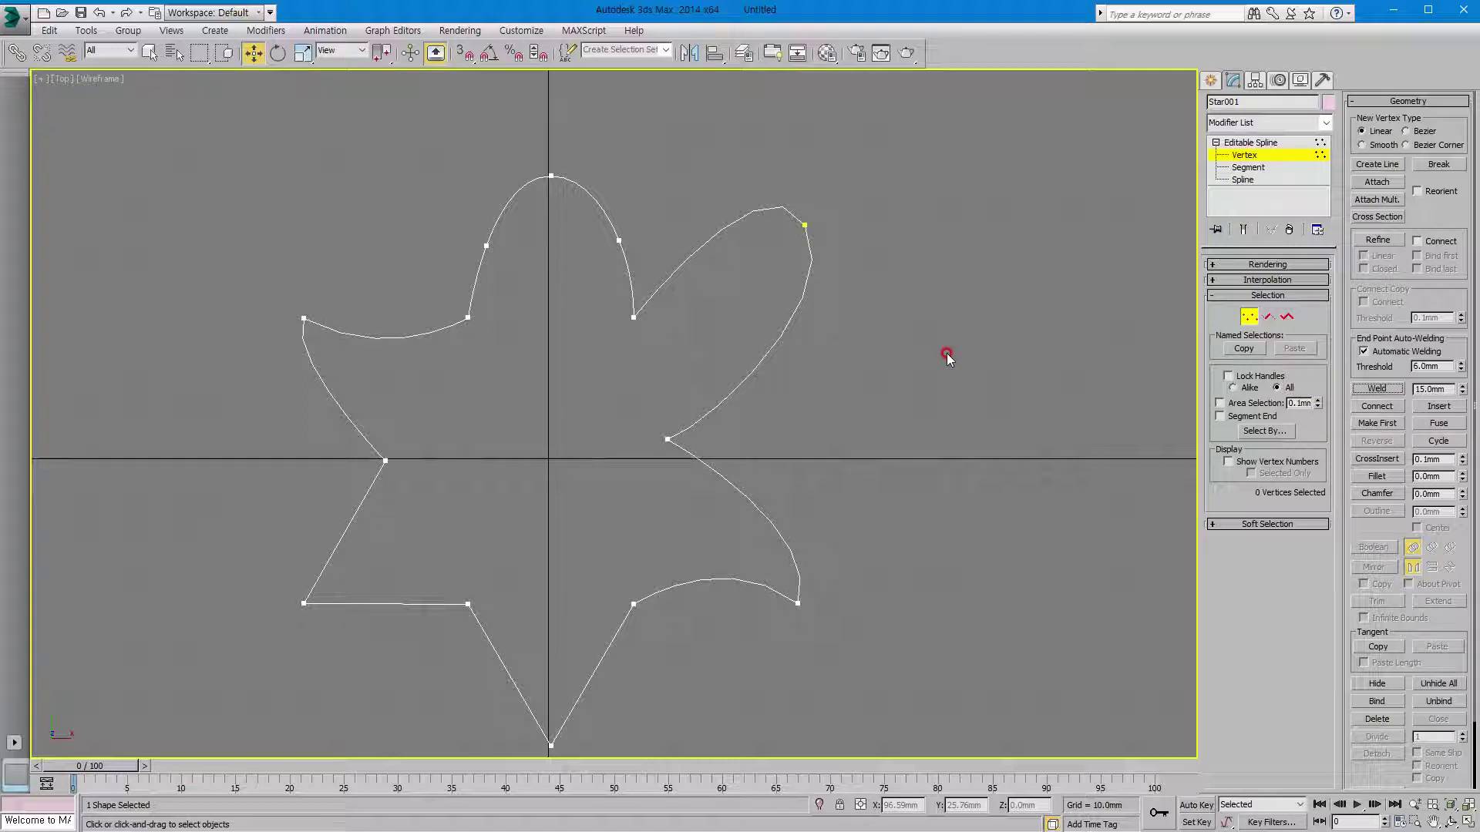
Break the upper-right lobe's tip vertex again and pull the ends wide apart, one beside the top lobe and the other far to the right
click(1438, 165)
click(805, 225)
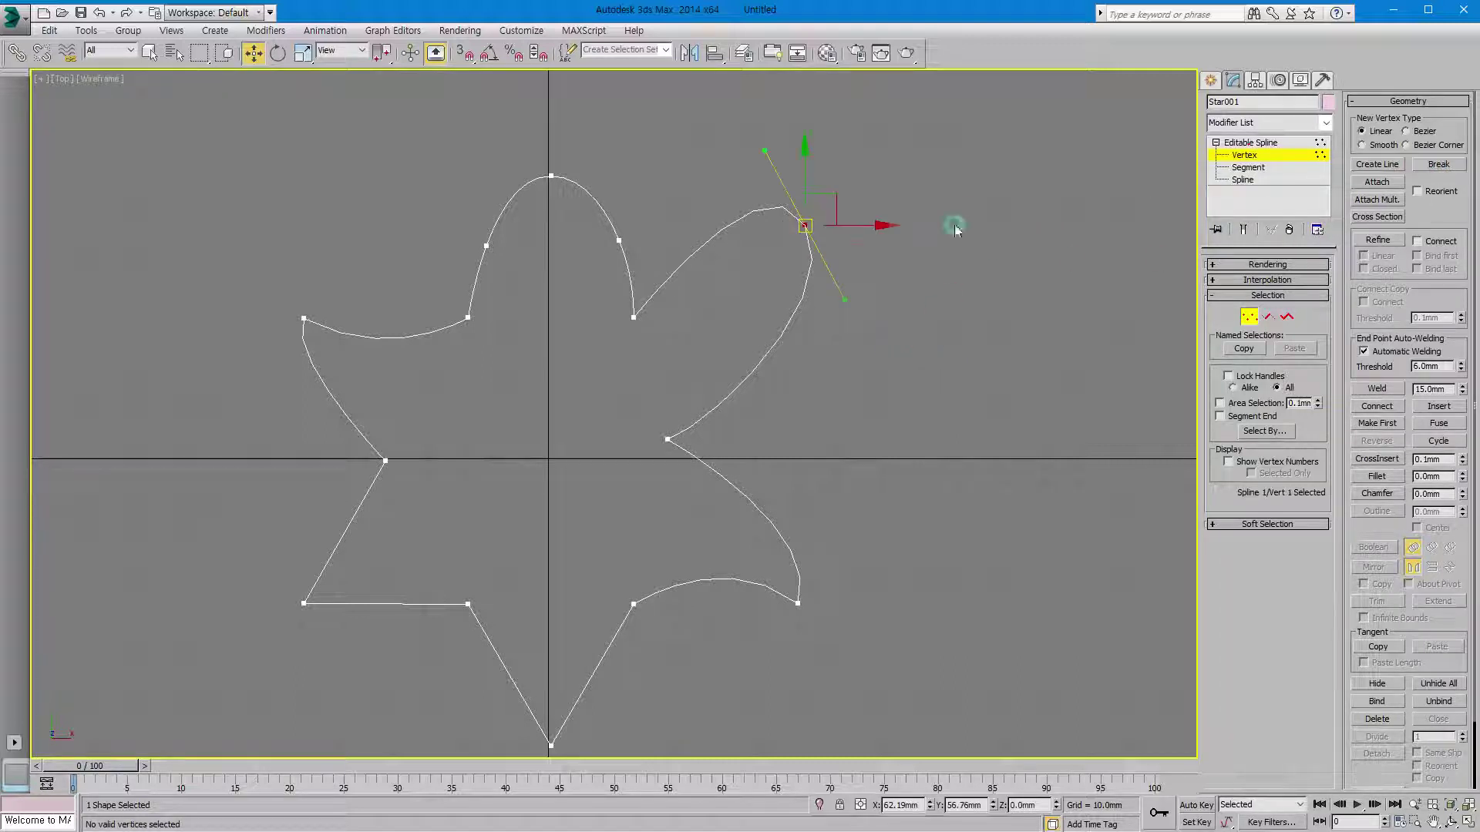
click(1436, 165)
drag(804, 225, 725, 185)
drag(805, 226, 977, 187)
click(911, 328)
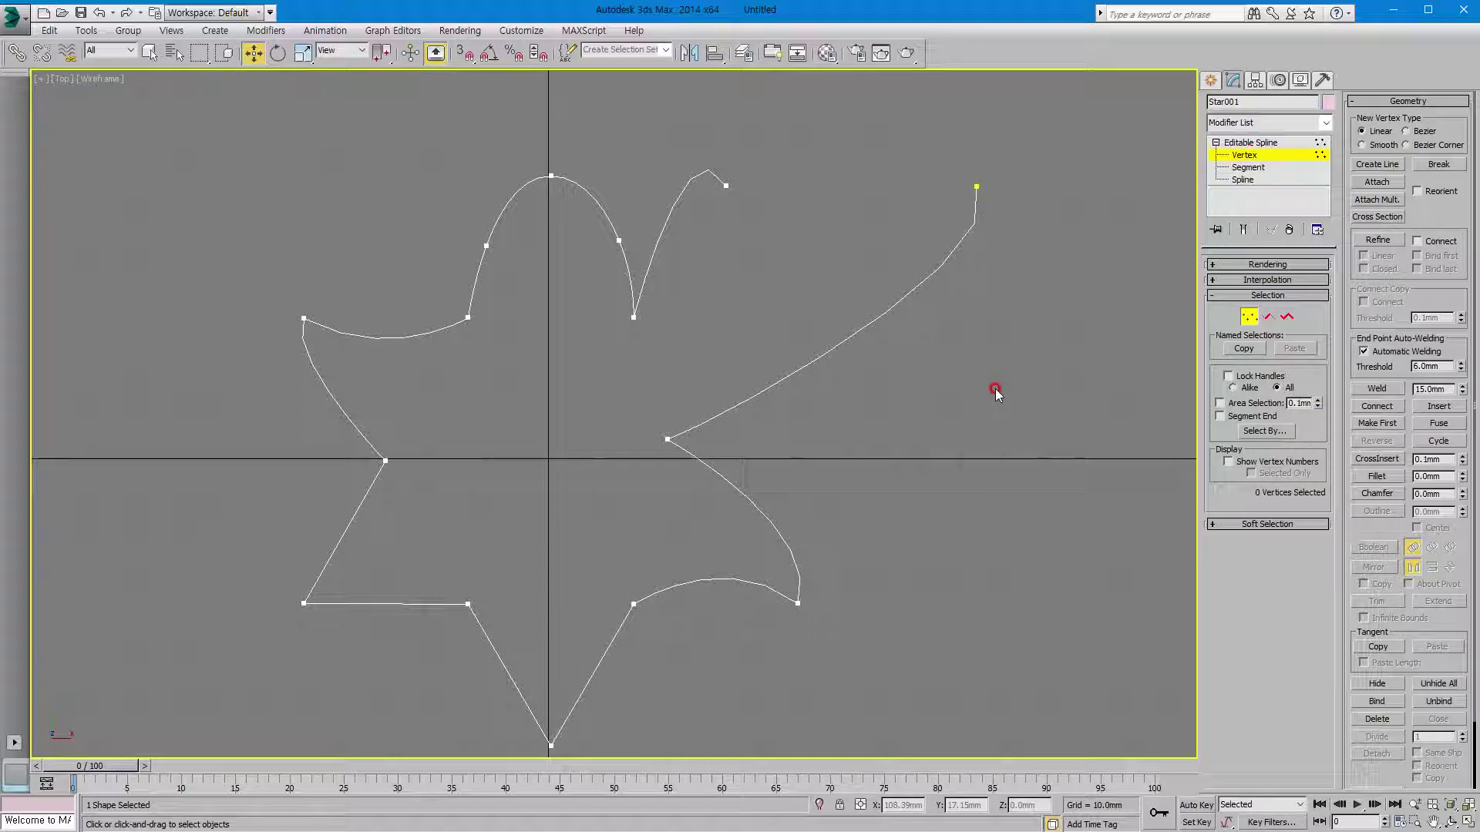
Join the upper-right lobe's two open ends with a straight segment using Connect, and return to moving vertices
click(1362, 404)
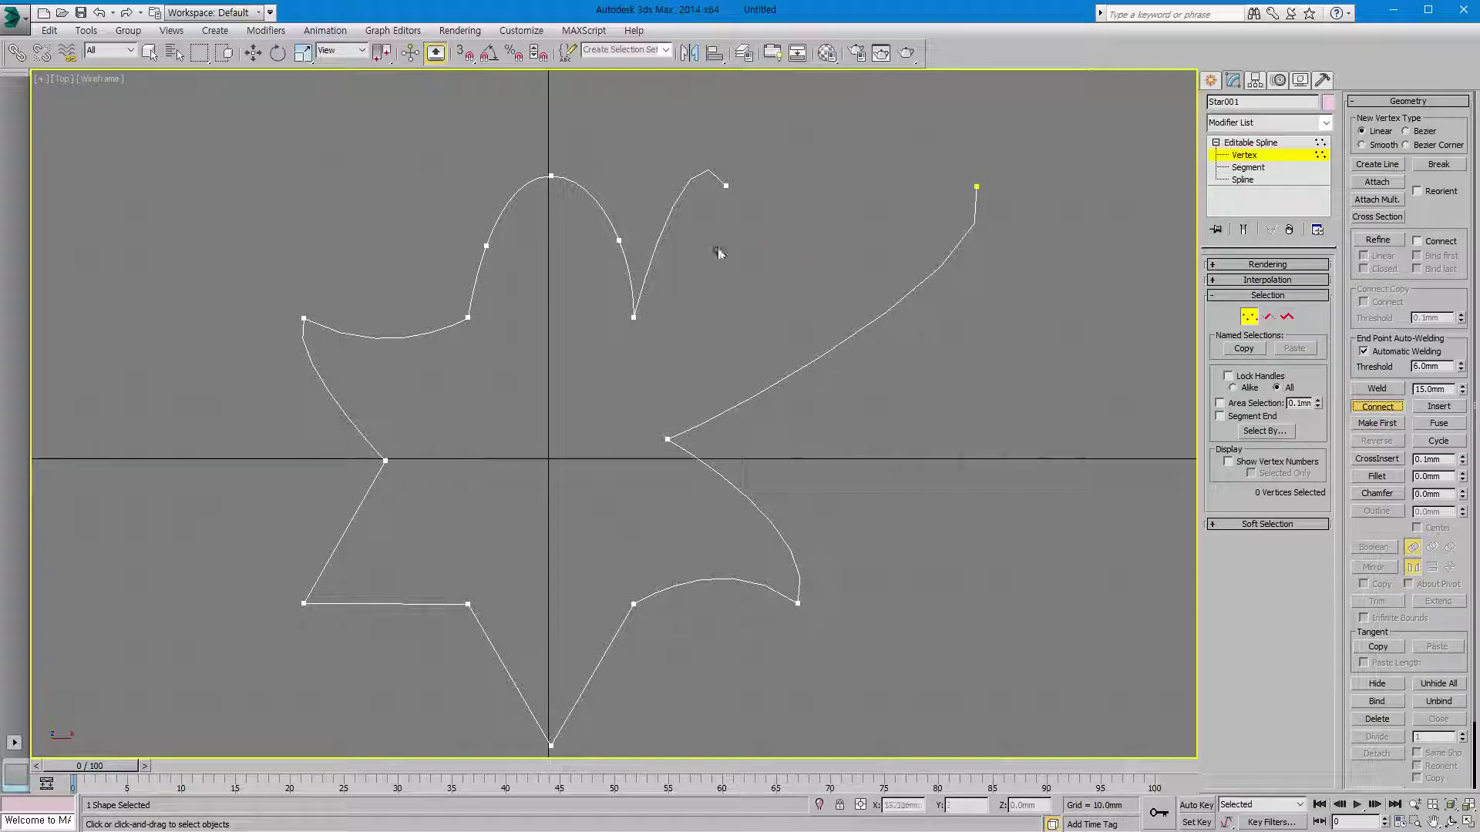
drag(728, 186, 777, 198)
drag(933, 189, 760, 198)
drag(900, 196, 975, 188)
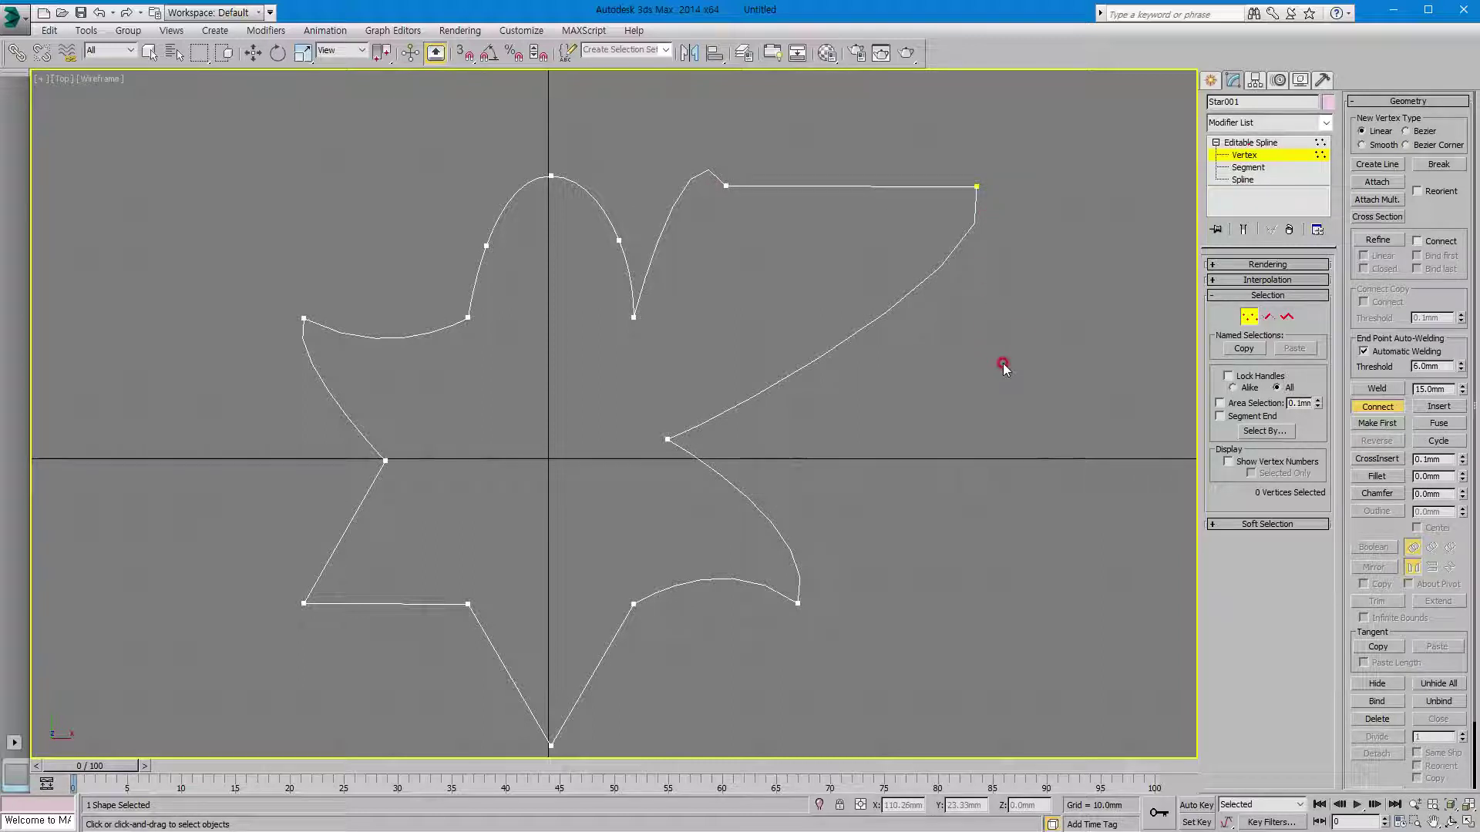
key(w)
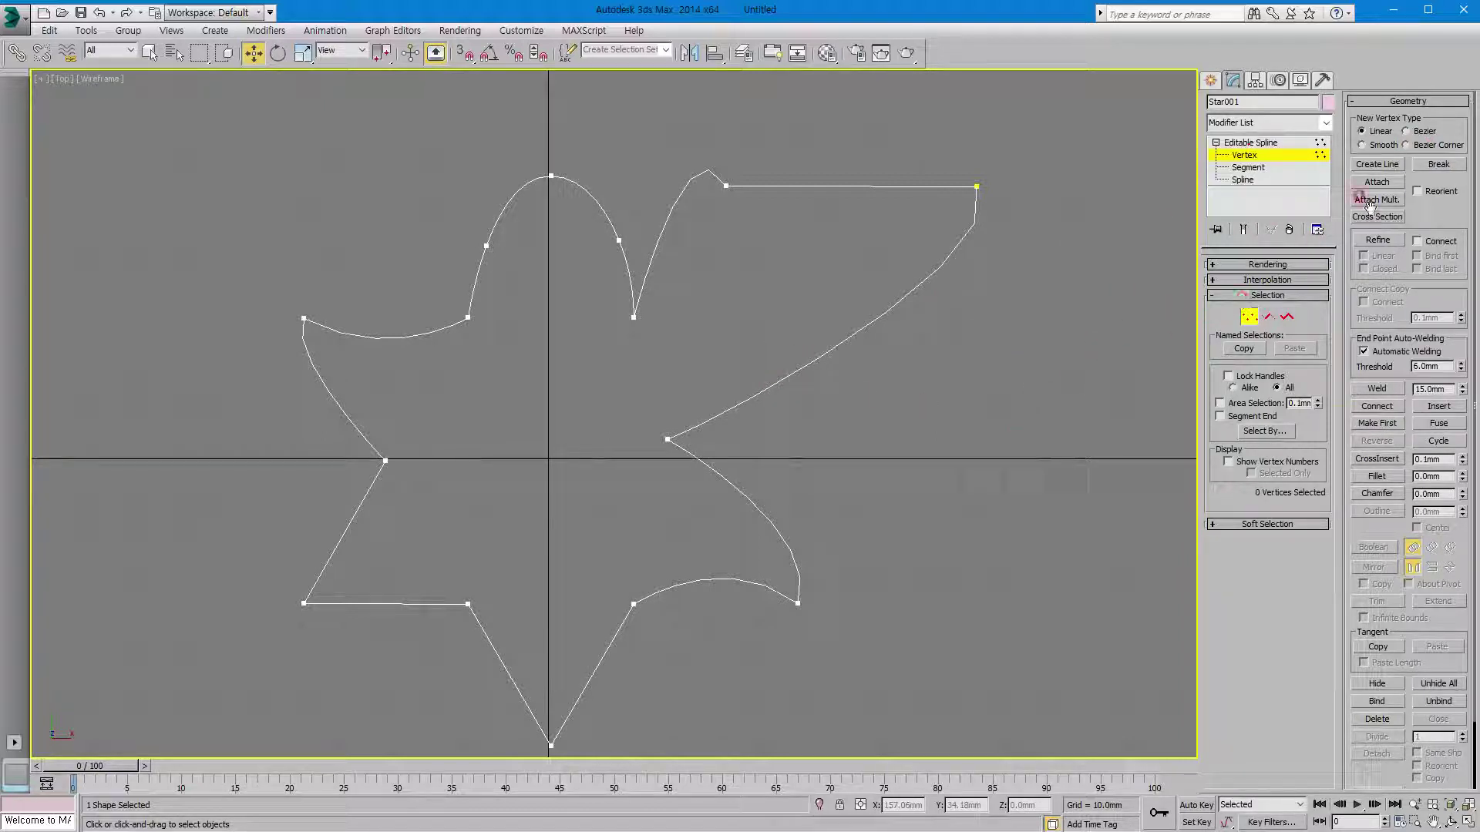
Use Refine to add vertices on the upper-right lobe's outer curve, near its lower inner part and near its upper end
click(1377, 242)
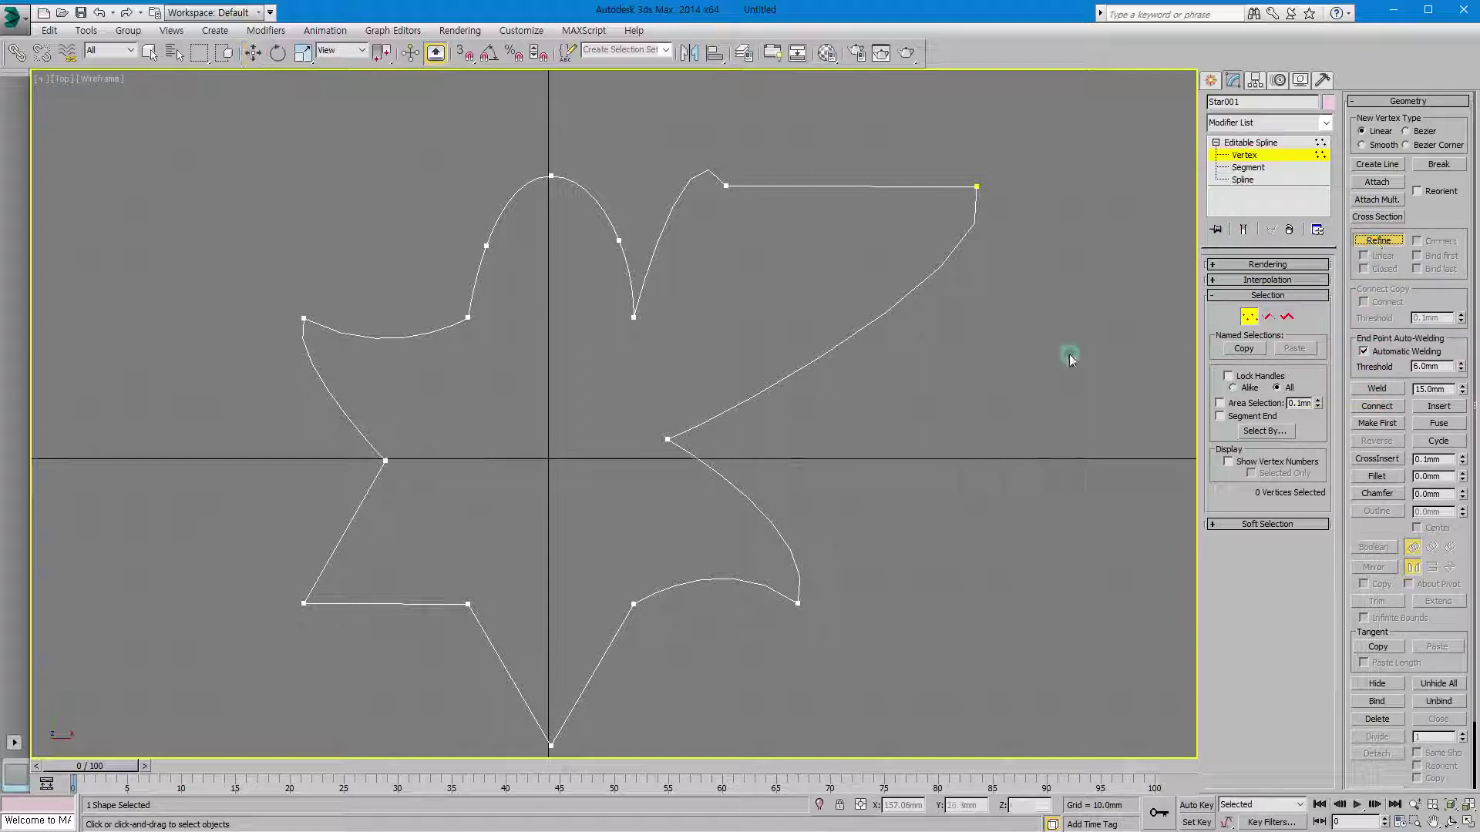
click(789, 372)
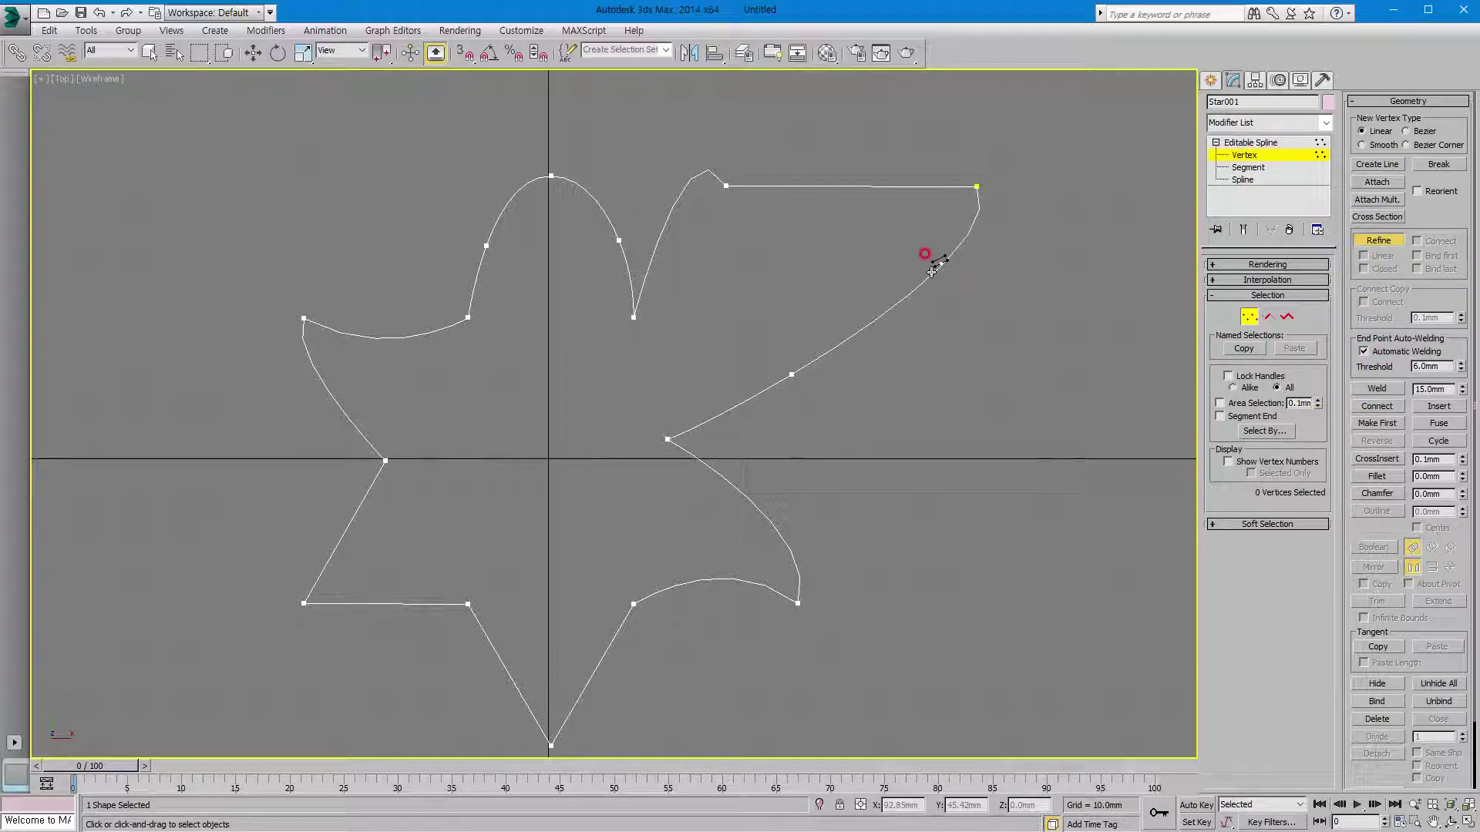
click(1438, 164)
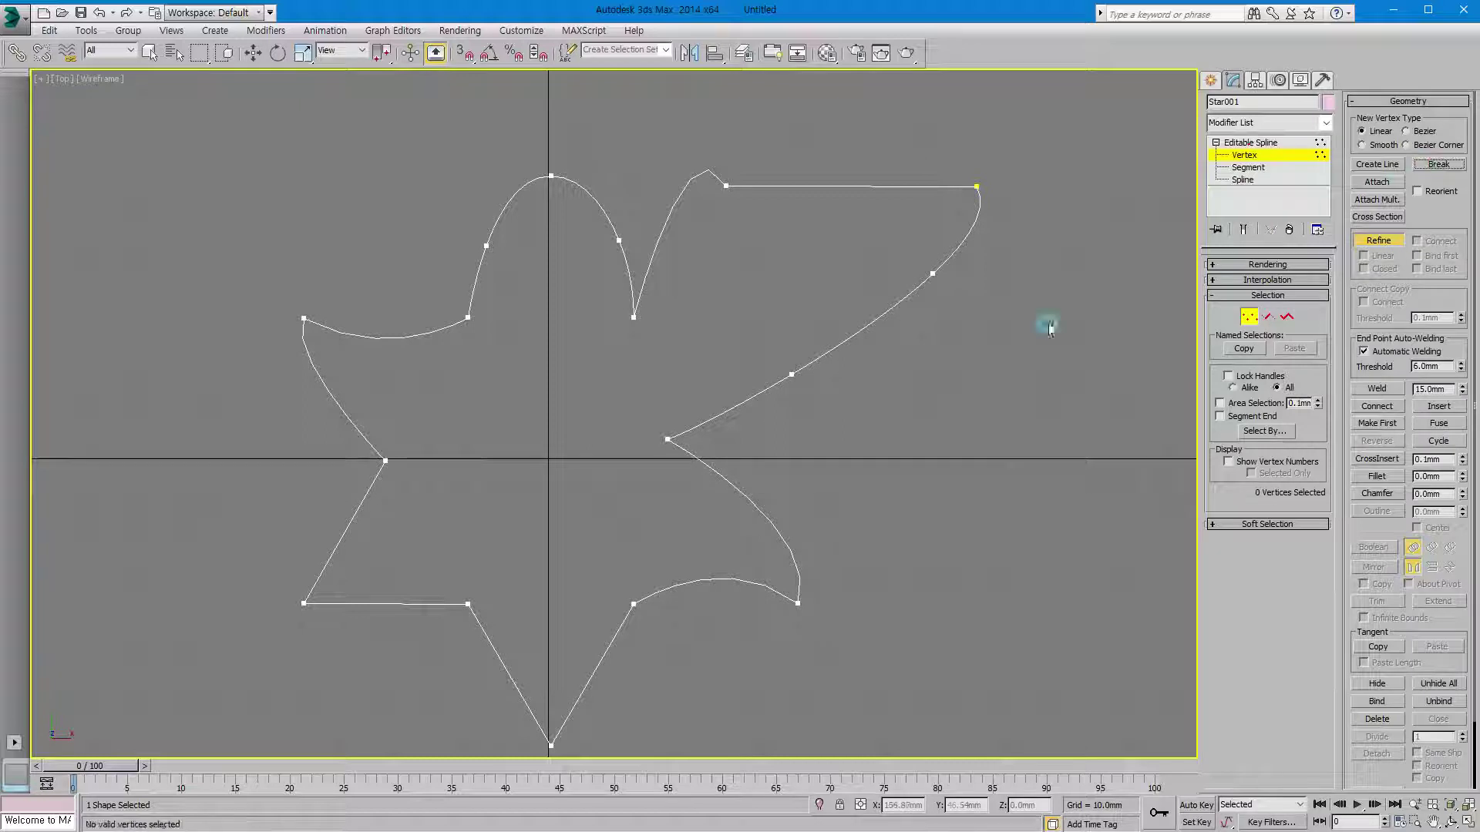
click(795, 374)
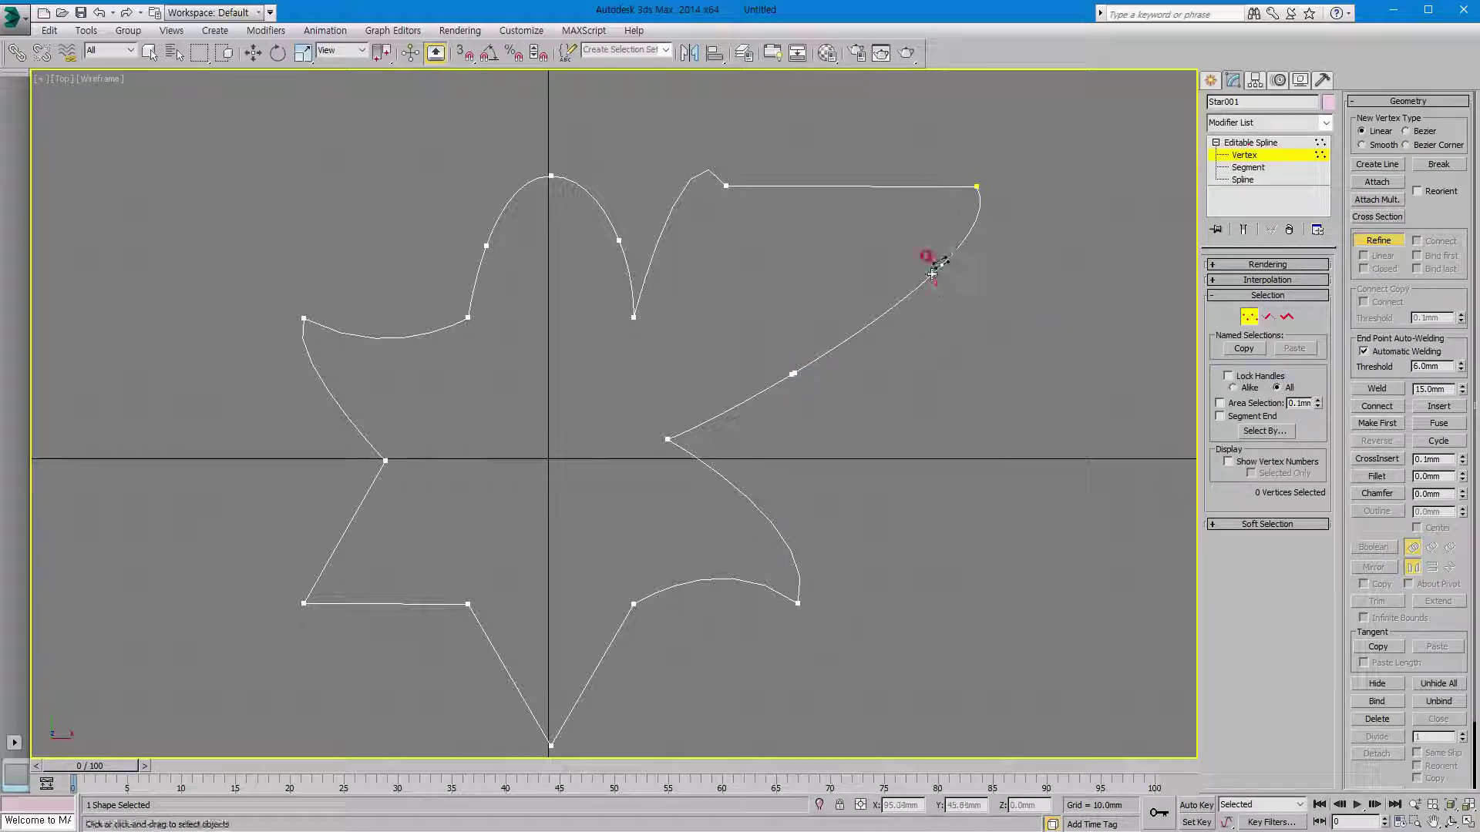
click(932, 274)
right_click(891, 404)
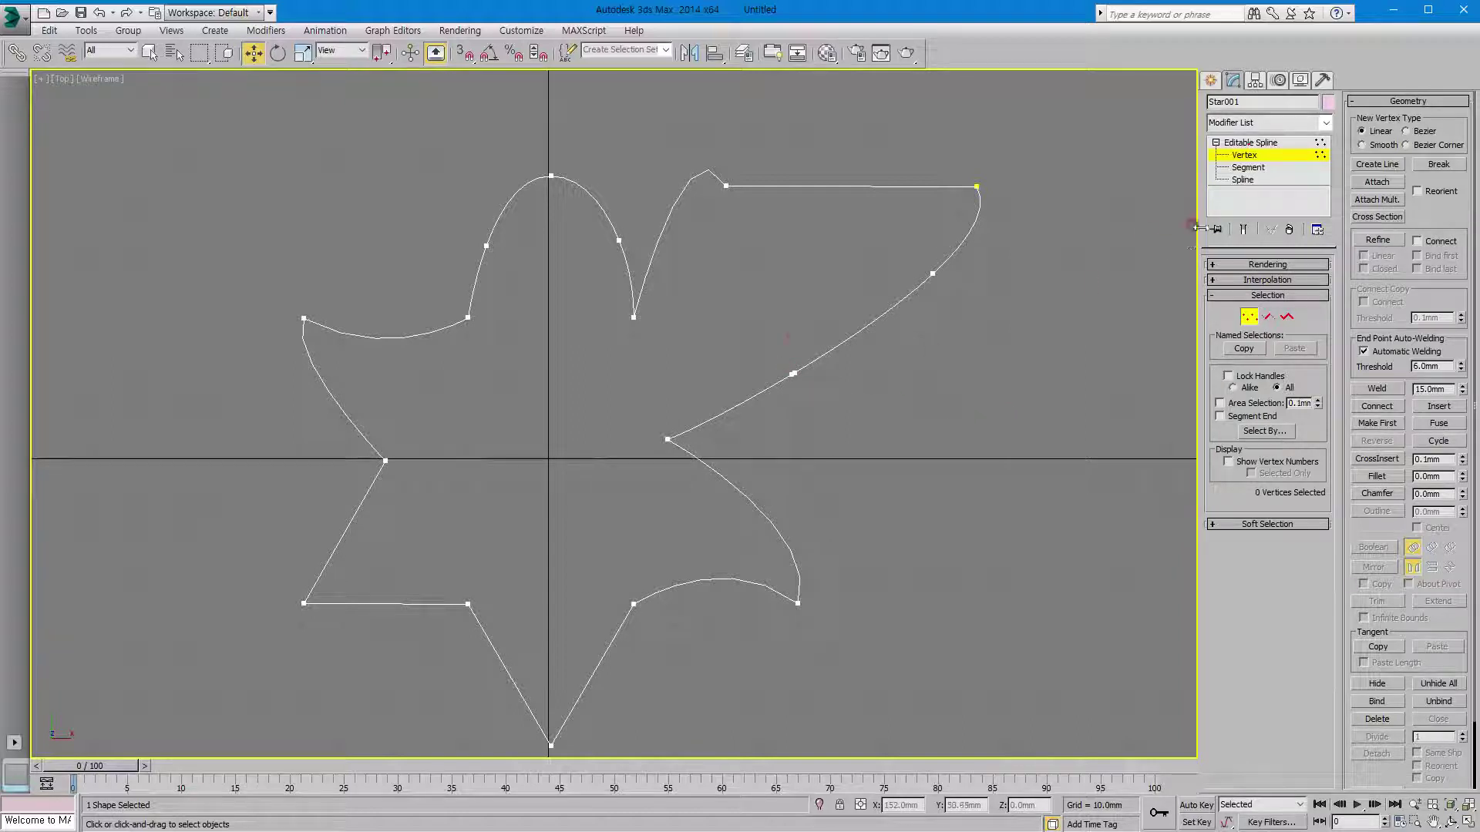
Move the upper of the two nearly coincident refined vertices up along the lobe's curve to separate it from its neighbour
click(791, 375)
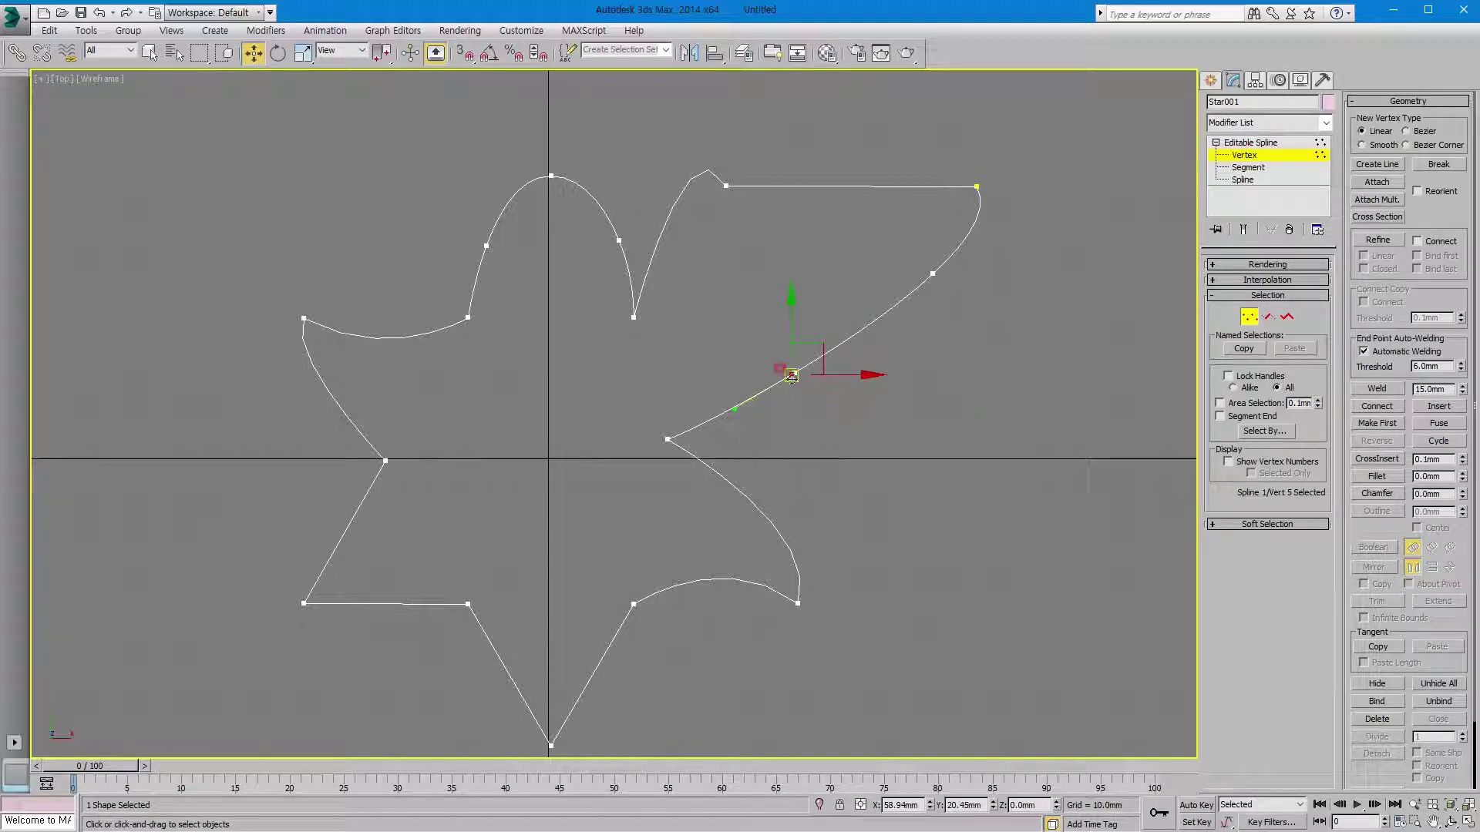
click(810, 402)
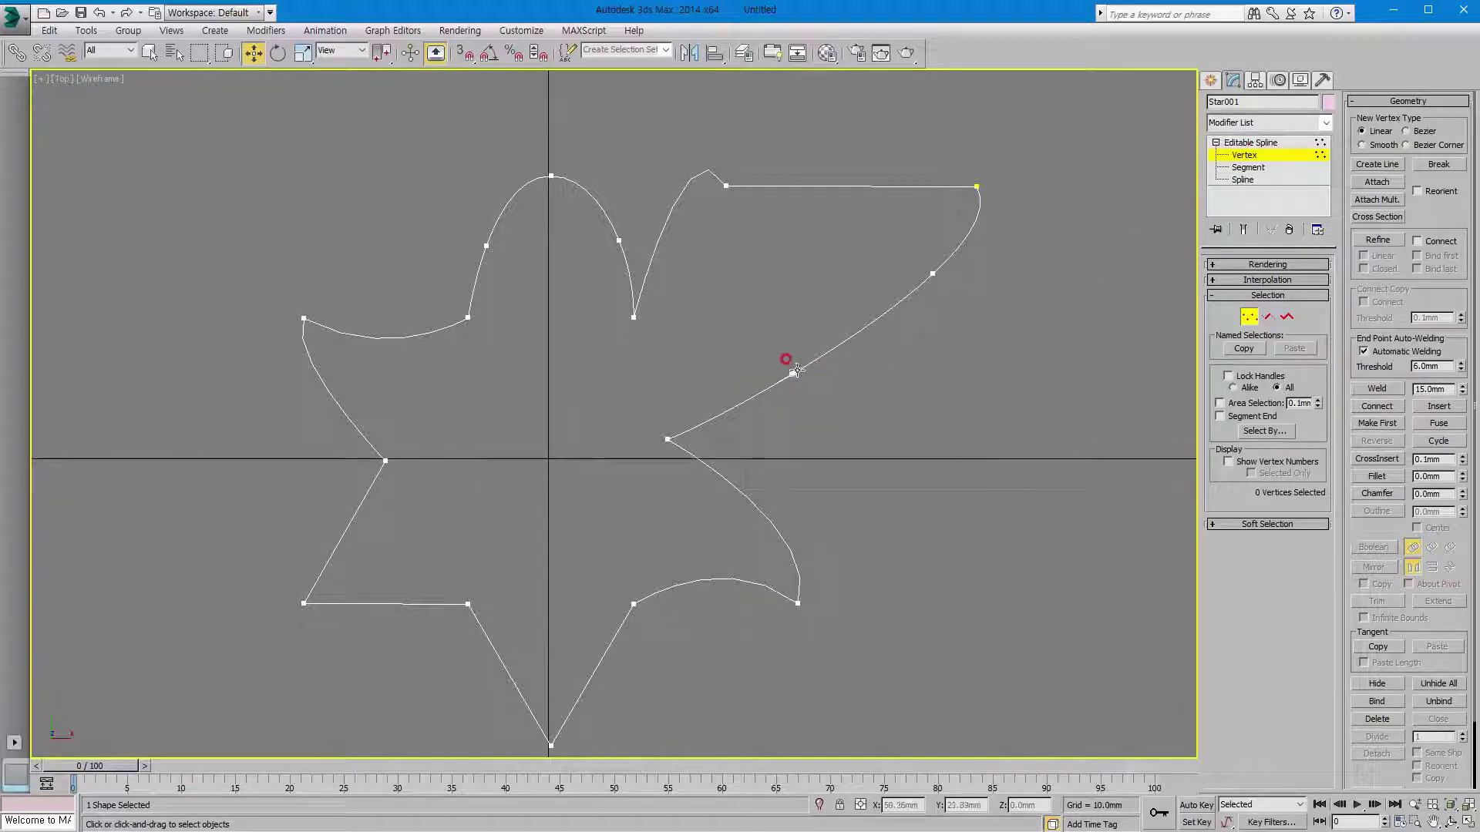
click(795, 374)
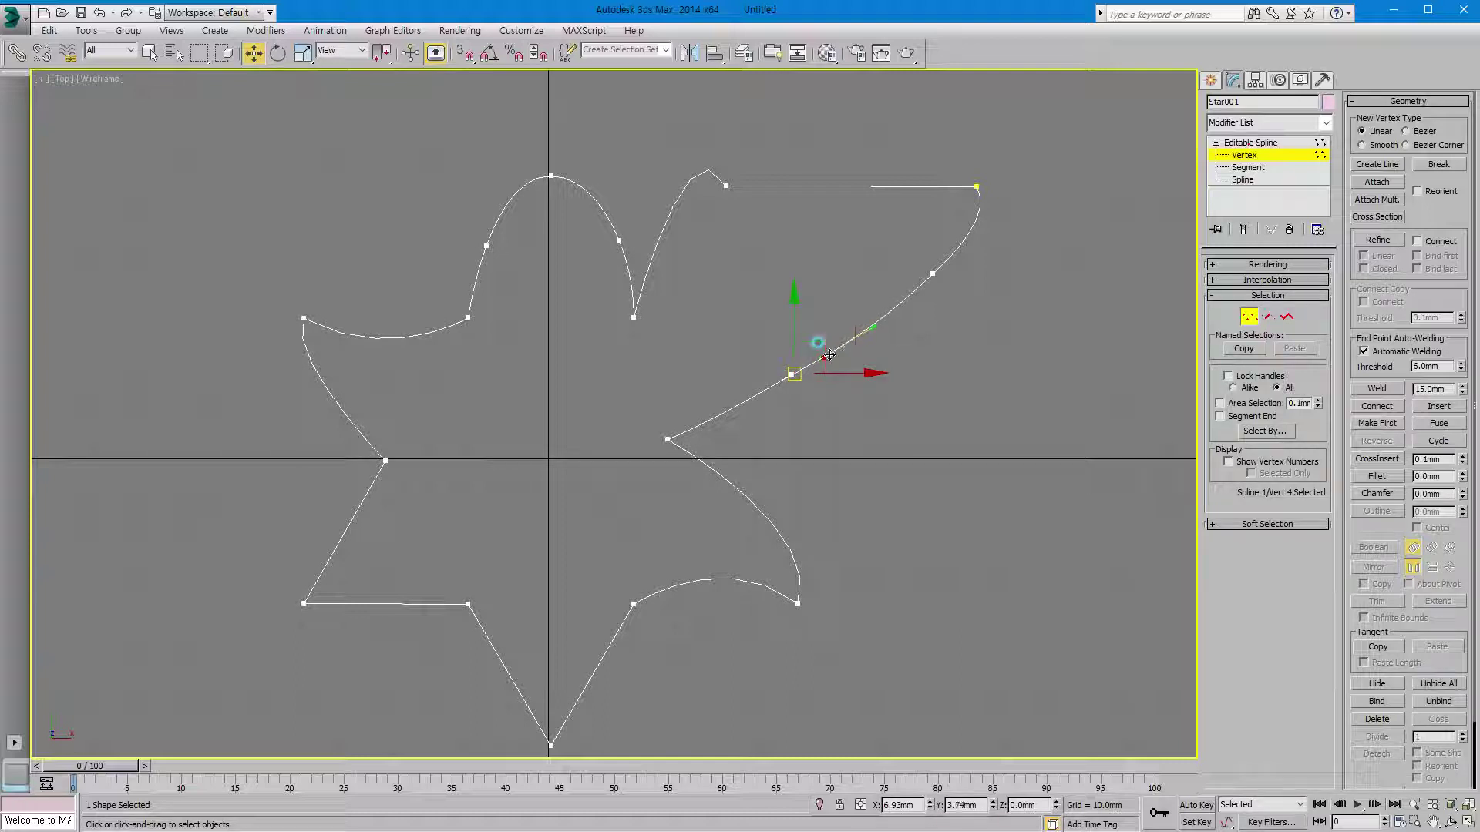
drag(819, 343, 847, 328)
Break the refined vertex near the curve's upper end and pull the ends apart, one down to the right and the other up to the left
click(1432, 165)
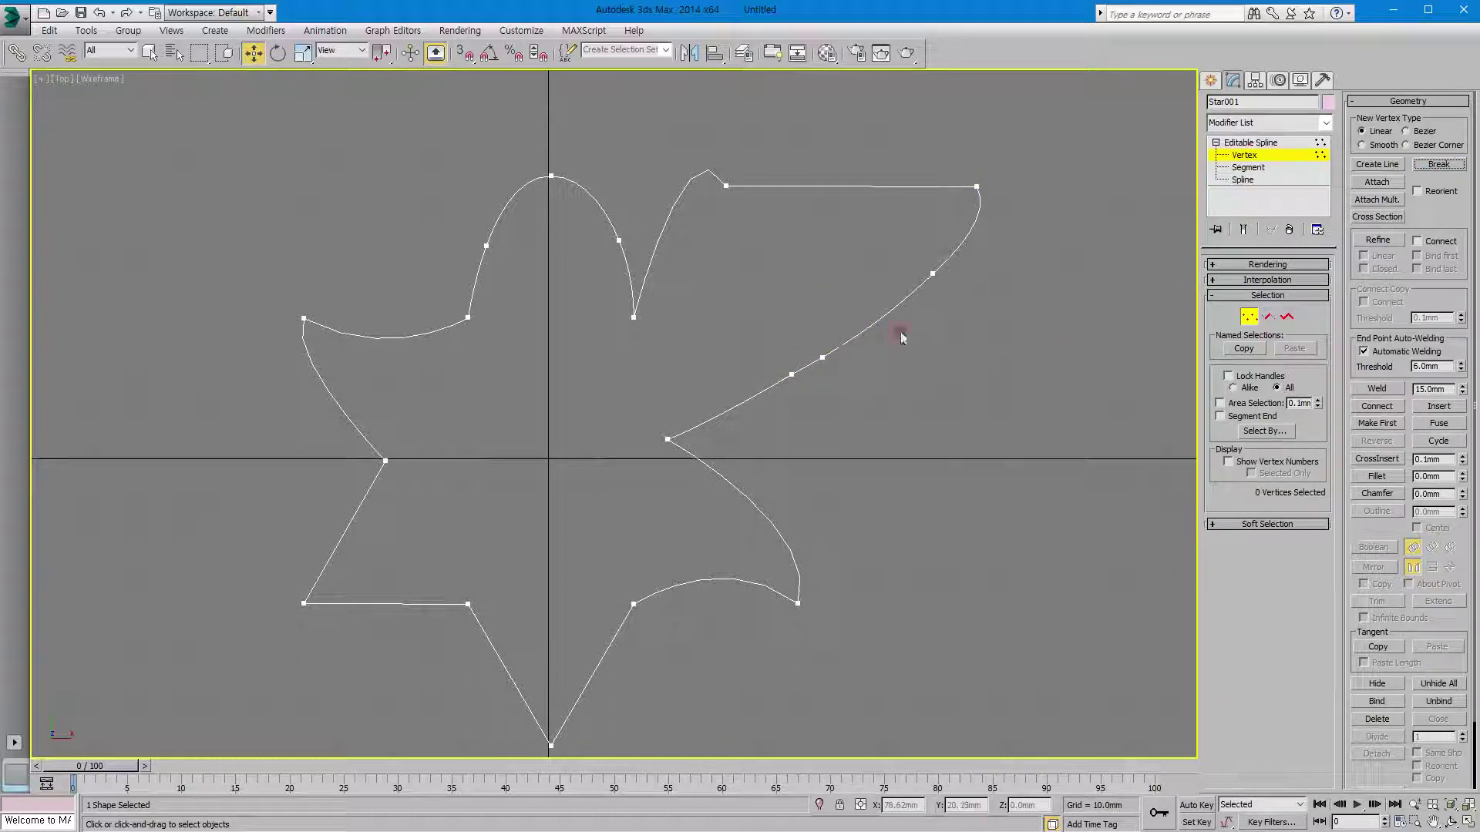
click(931, 270)
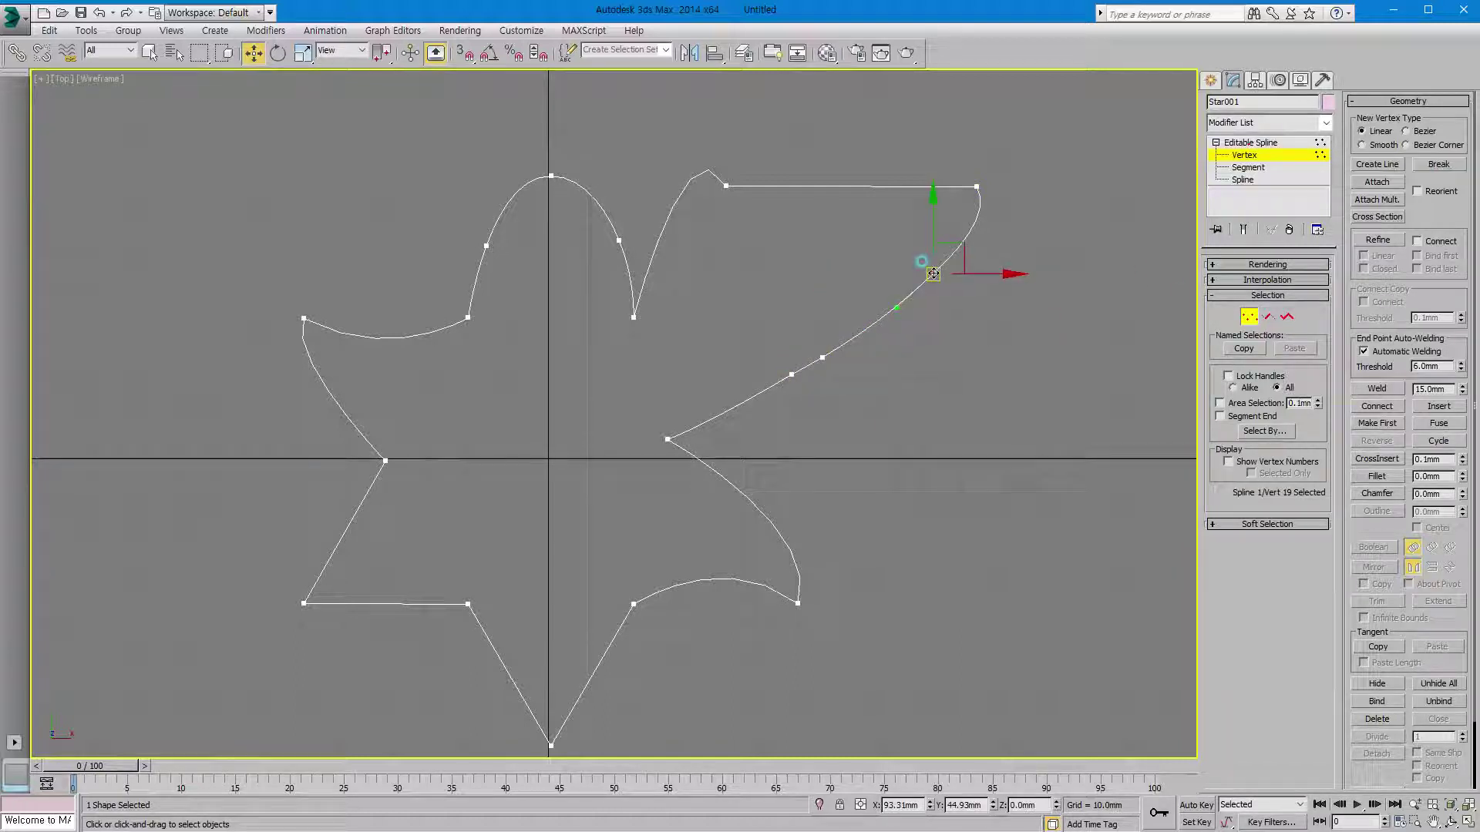
click(1438, 164)
drag(930, 272, 968, 383)
click(924, 320)
Move the loose curve's middle vertex down to about X 79.6 mm, Y 4.2 mm, and shift the neighbouring refined vertex slightly left
click(831, 360)
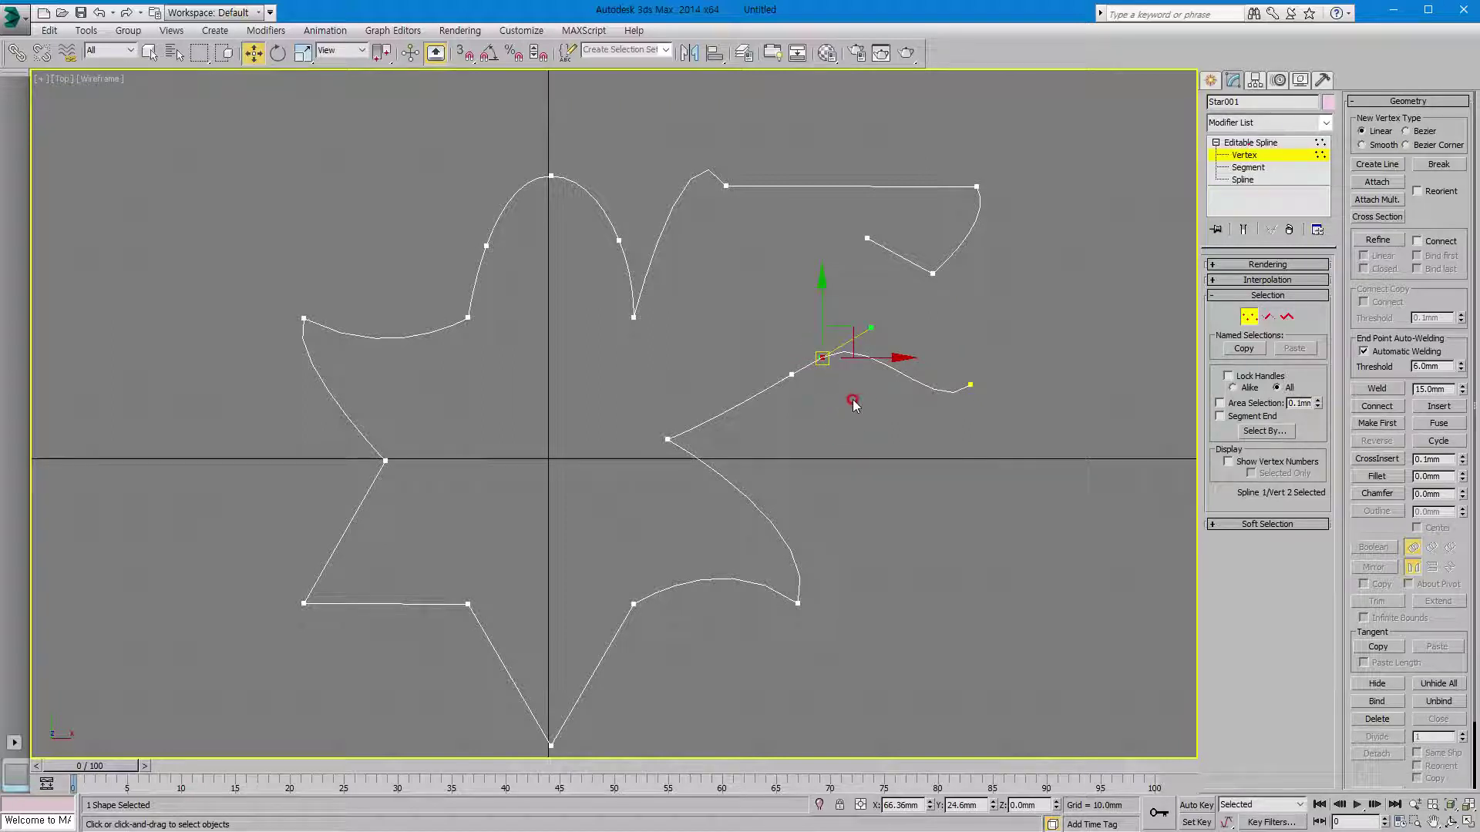
click(853, 400)
drag(806, 340, 876, 441)
click(836, 402)
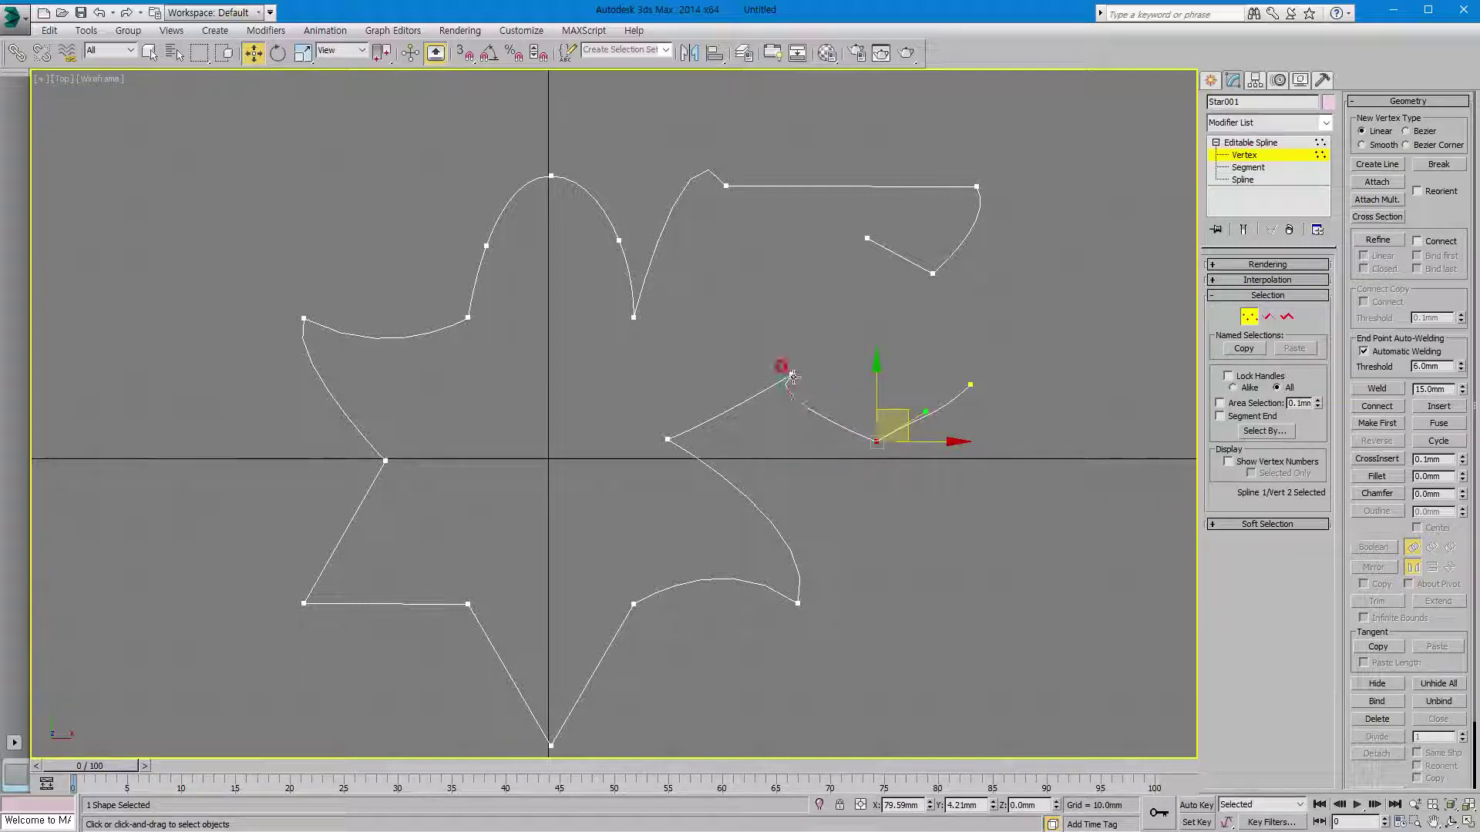
click(792, 376)
drag(828, 375, 896, 473)
click(886, 350)
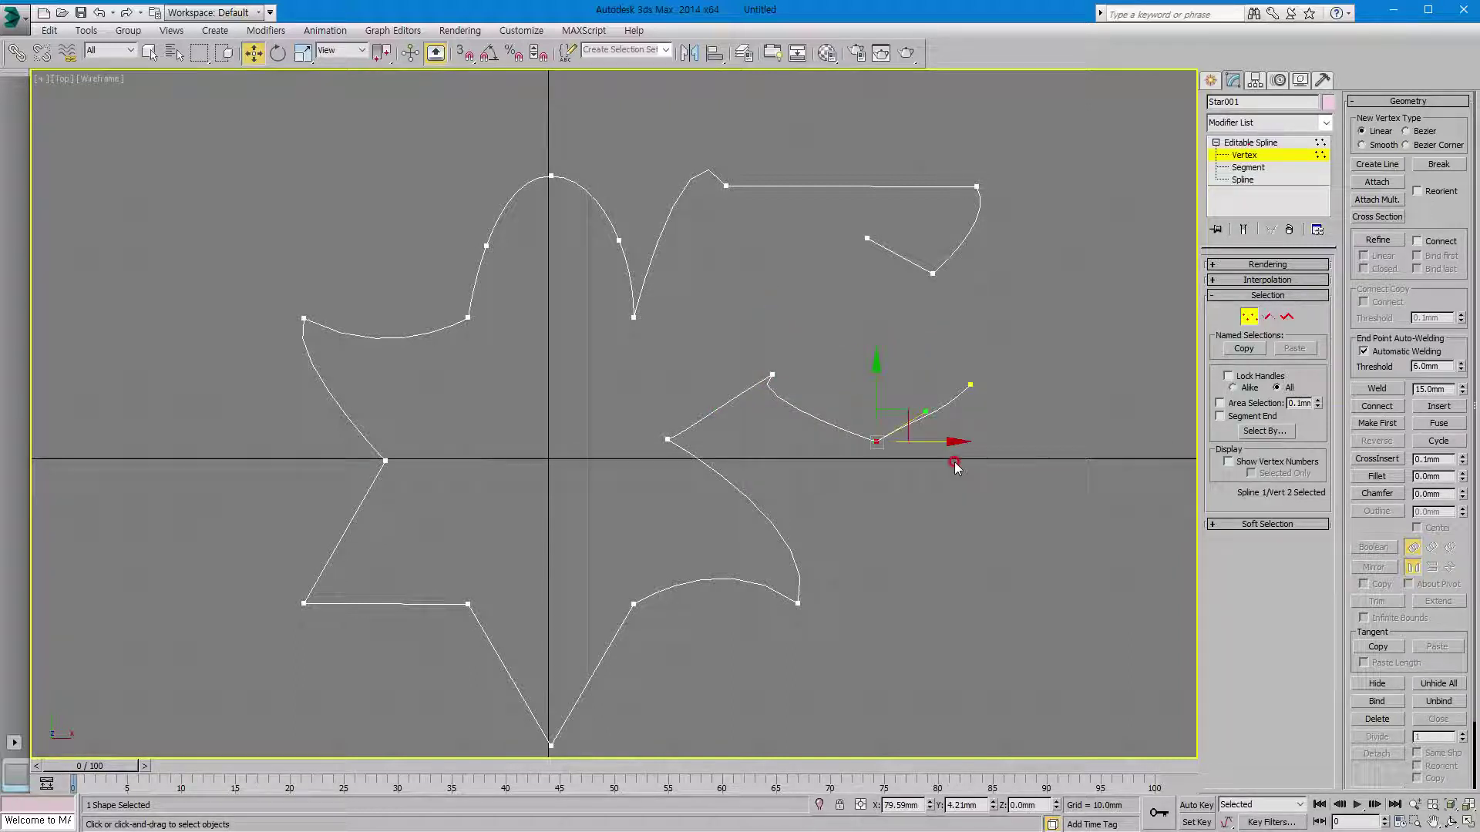
Break the vertex at the bottom of the loose curve and move the left piece's end horizontally away to the left
click(1435, 167)
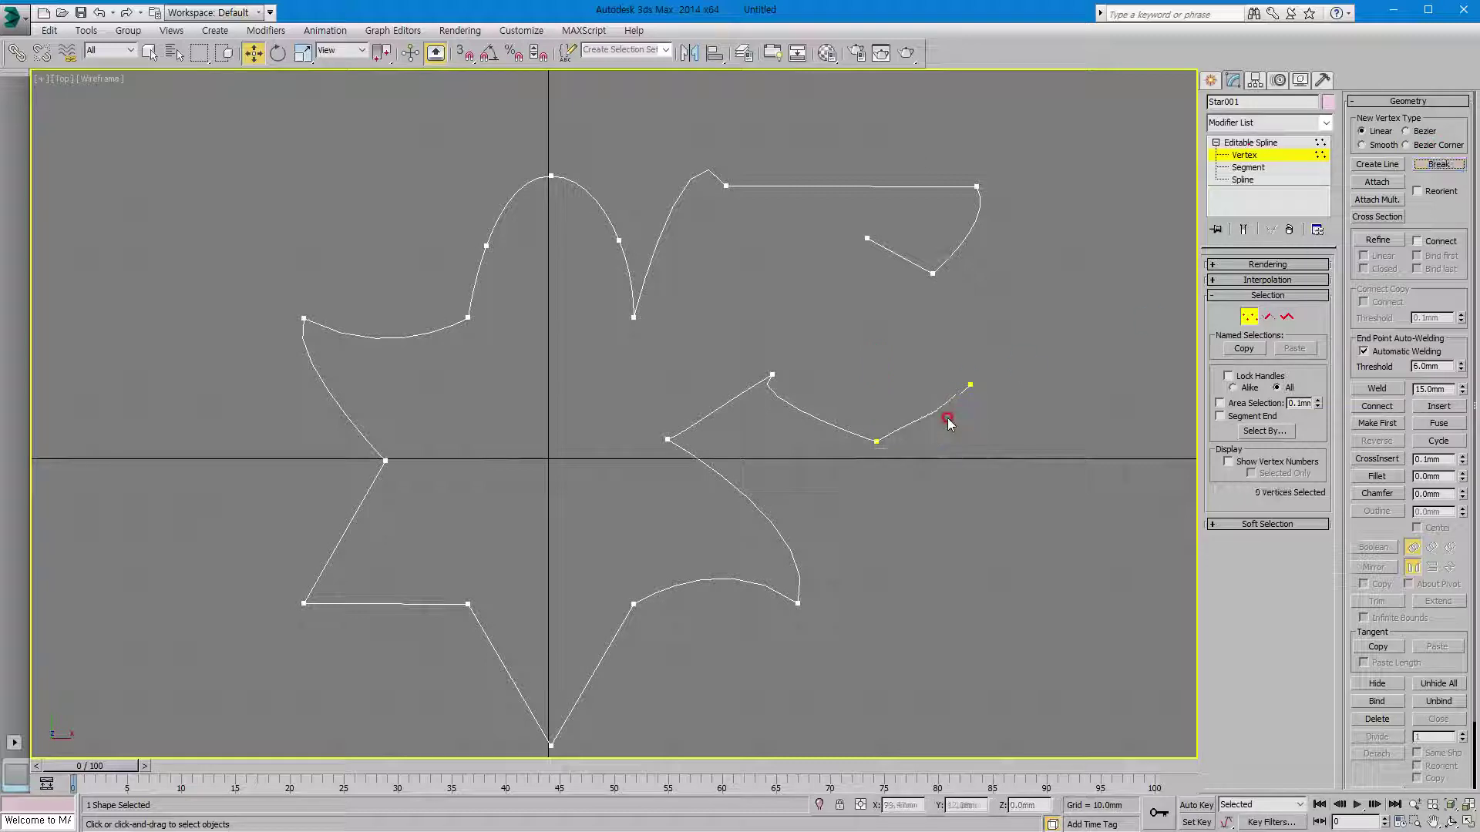
click(877, 441)
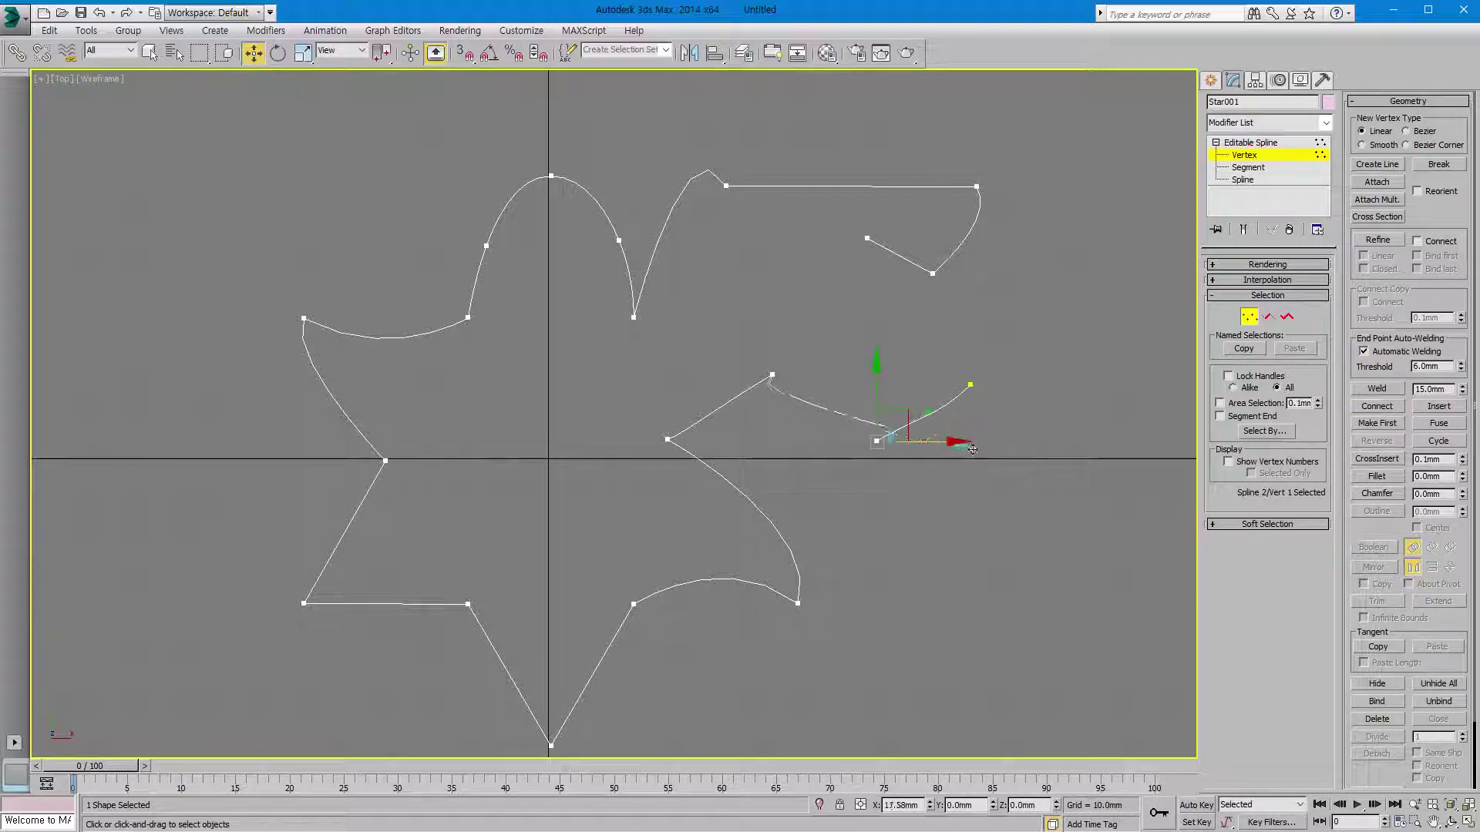
drag(973, 449, 861, 455)
click(961, 529)
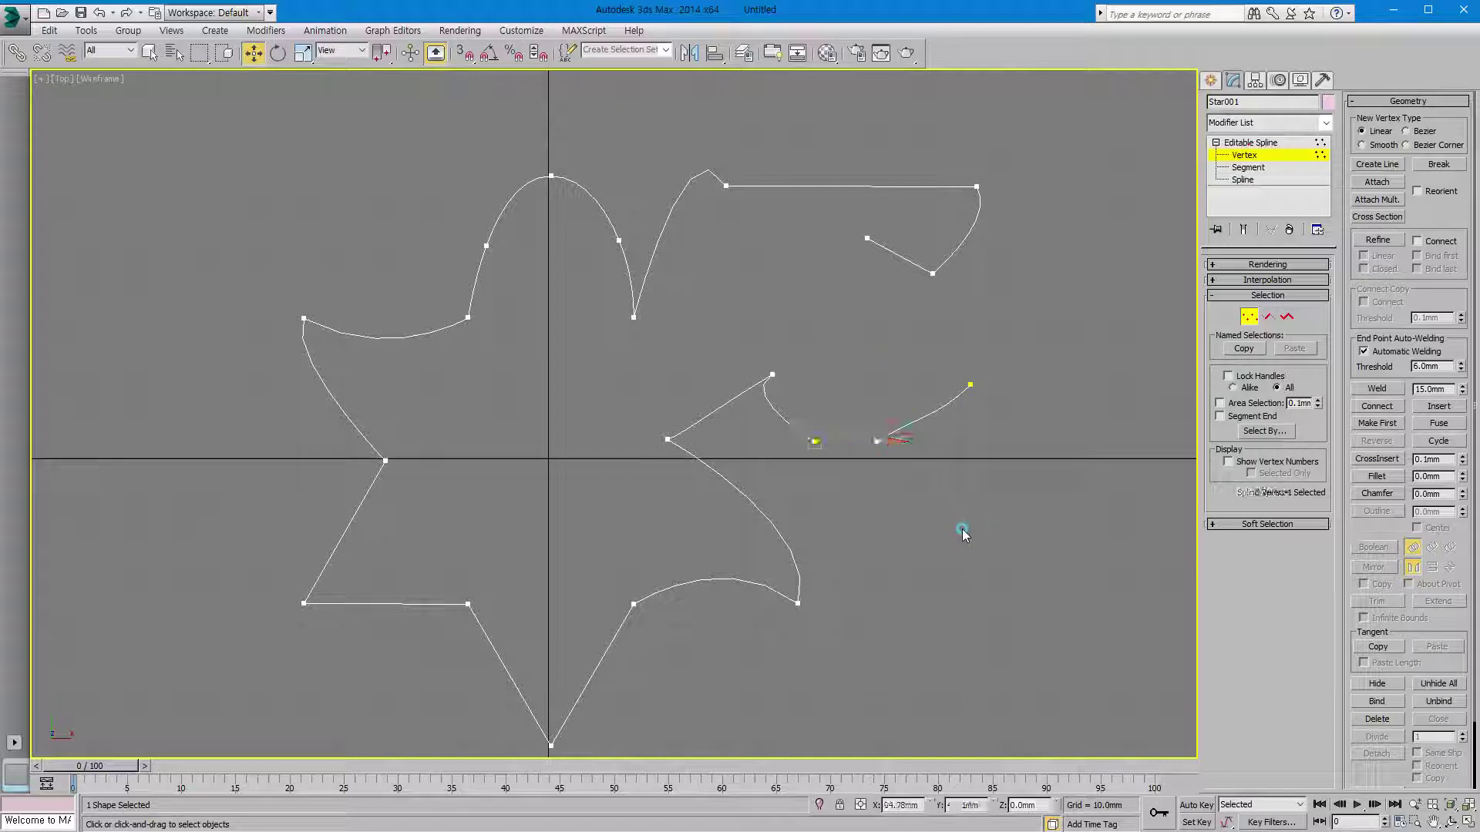
Move the far-right end of the detached curve piece up and left, below the lobe's open end
click(970, 388)
drag(1000, 362, 855, 262)
click(1009, 472)
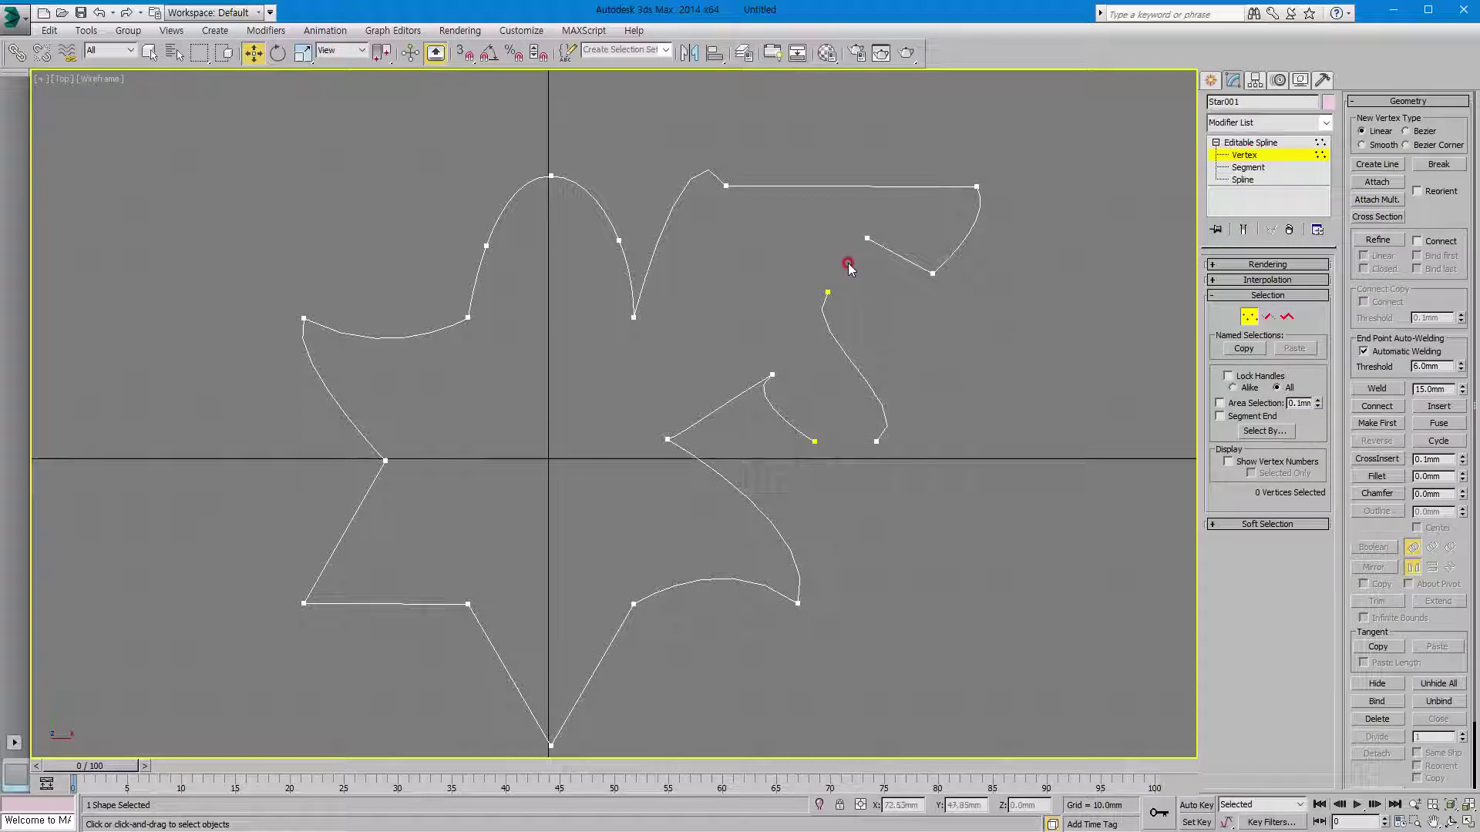
Connect the two lower open ends and the two upper open ends of the detached piece to close the shape
click(1376, 407)
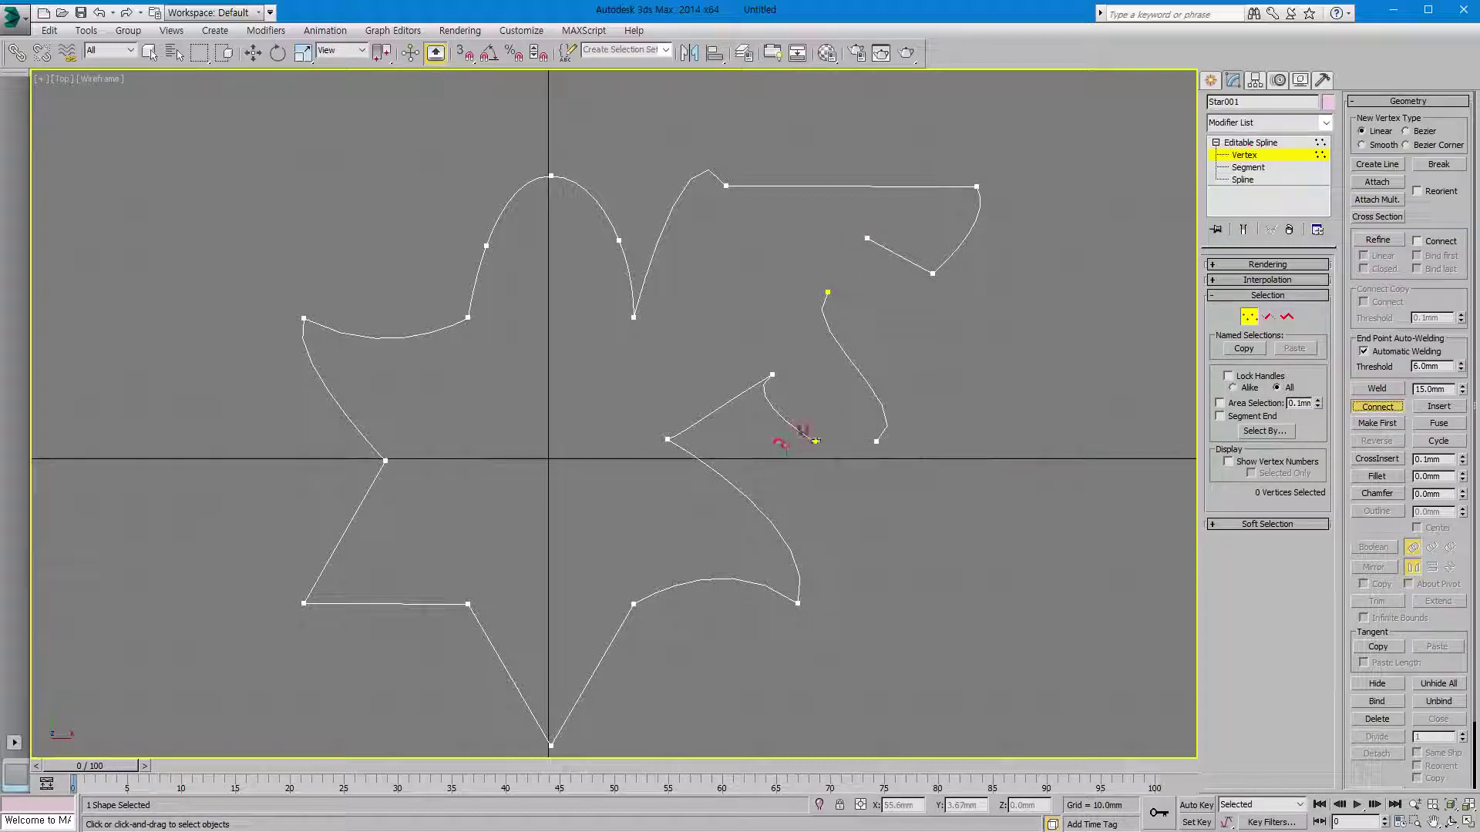
drag(815, 441, 876, 440)
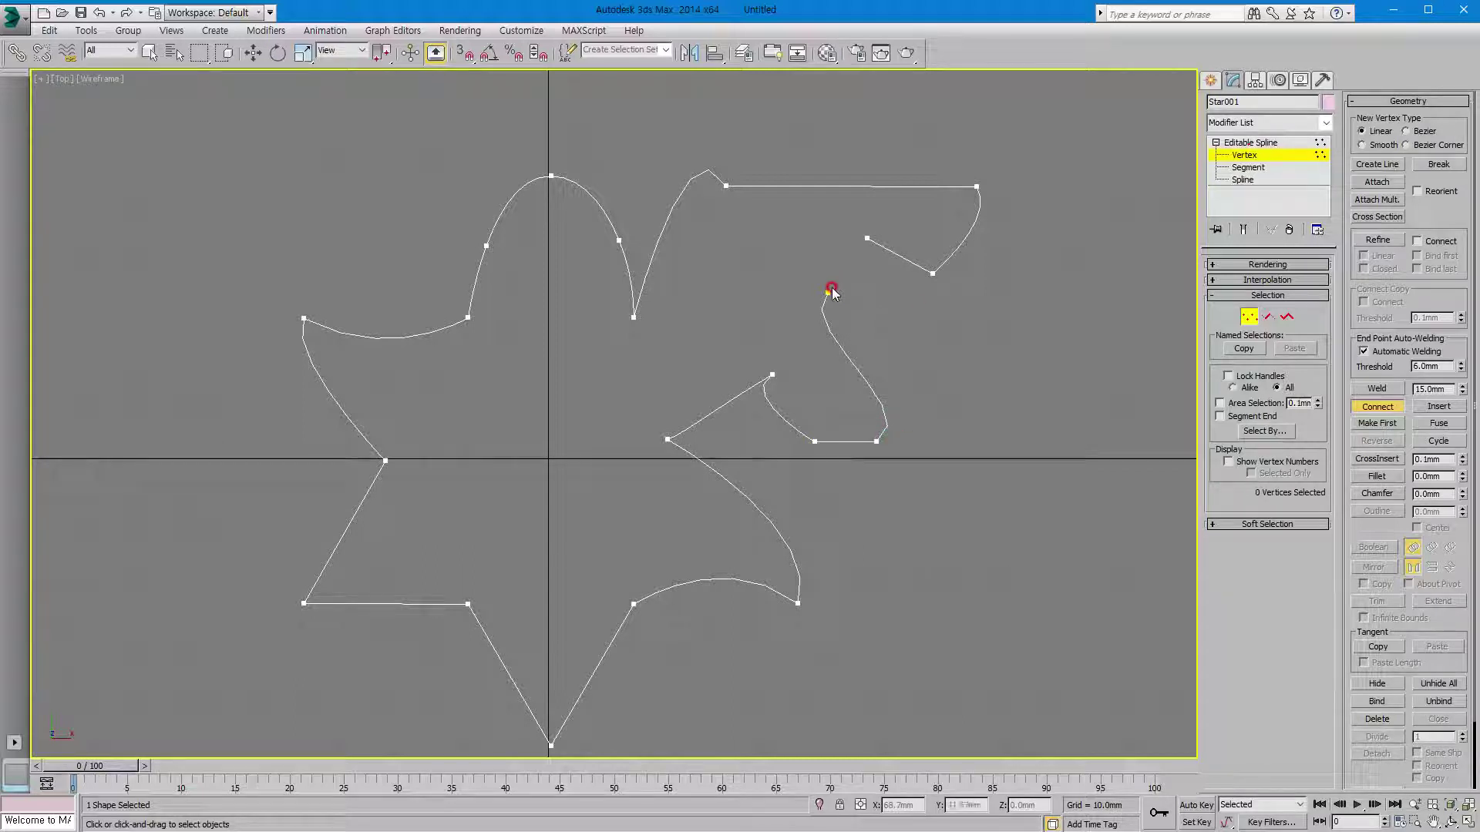
drag(831, 294, 867, 239)
right_click(1027, 417)
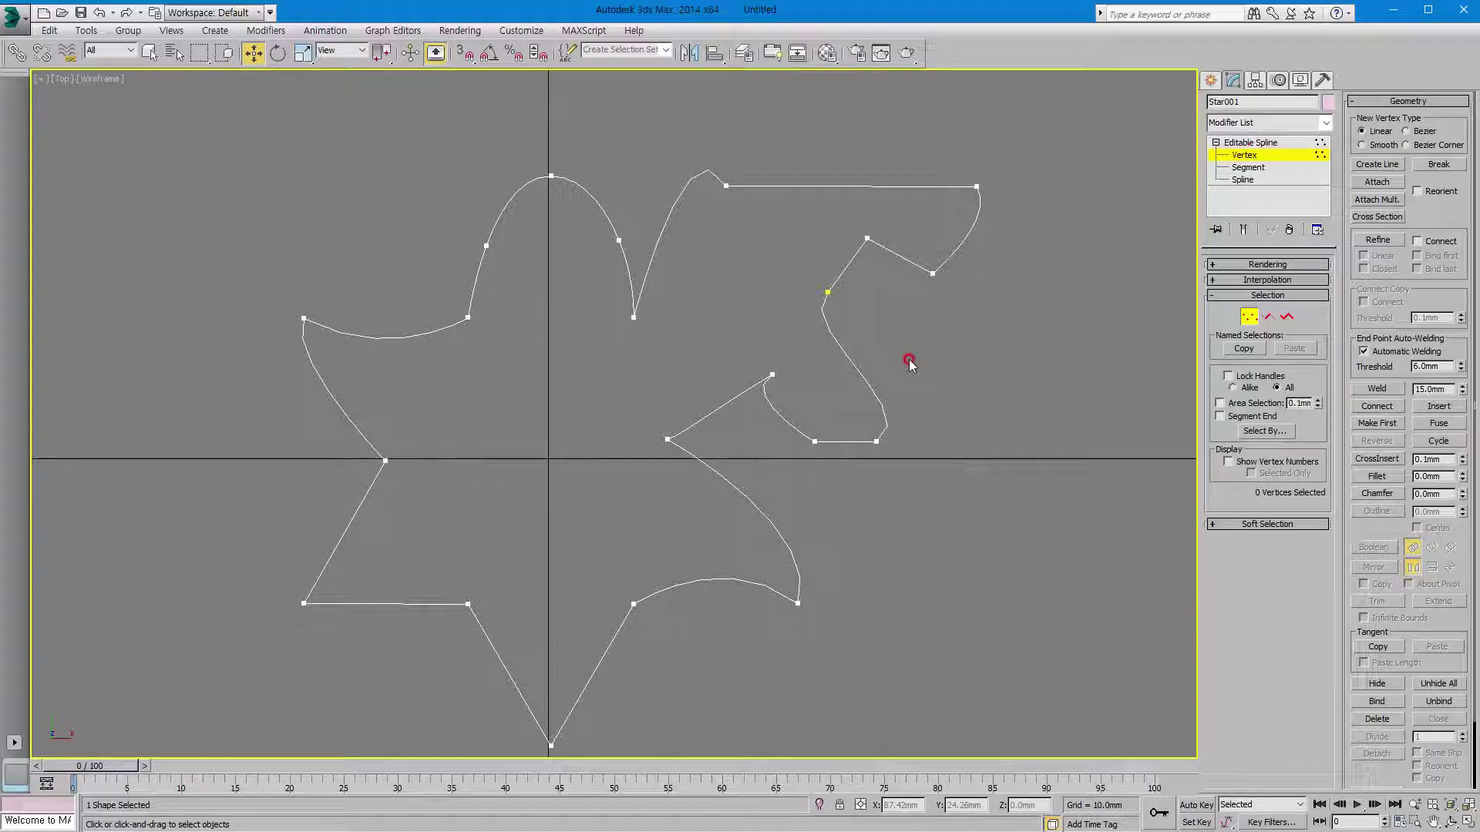
click(1440, 406)
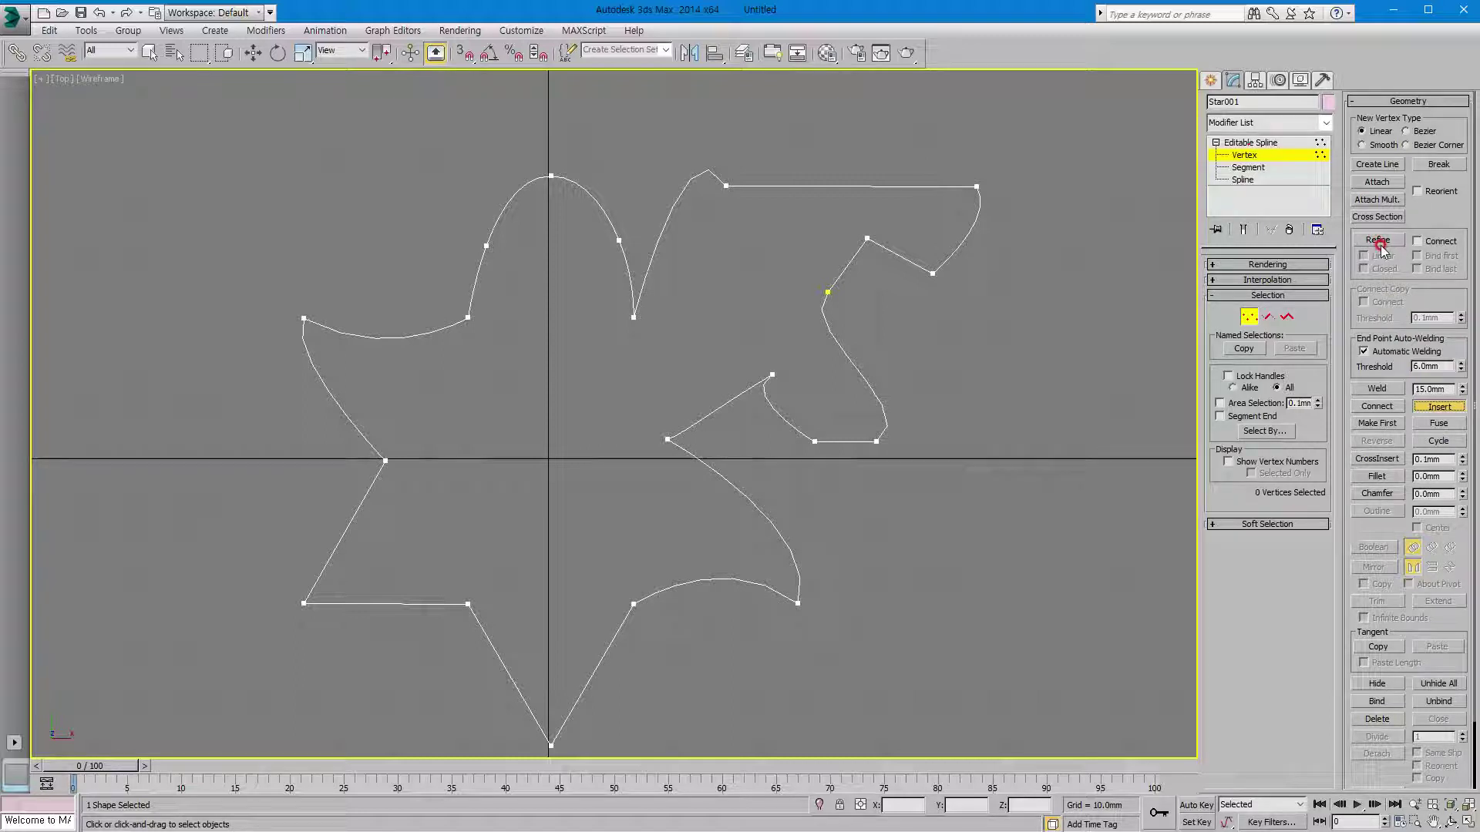
right_click(1206, 350)
right_click(1123, 379)
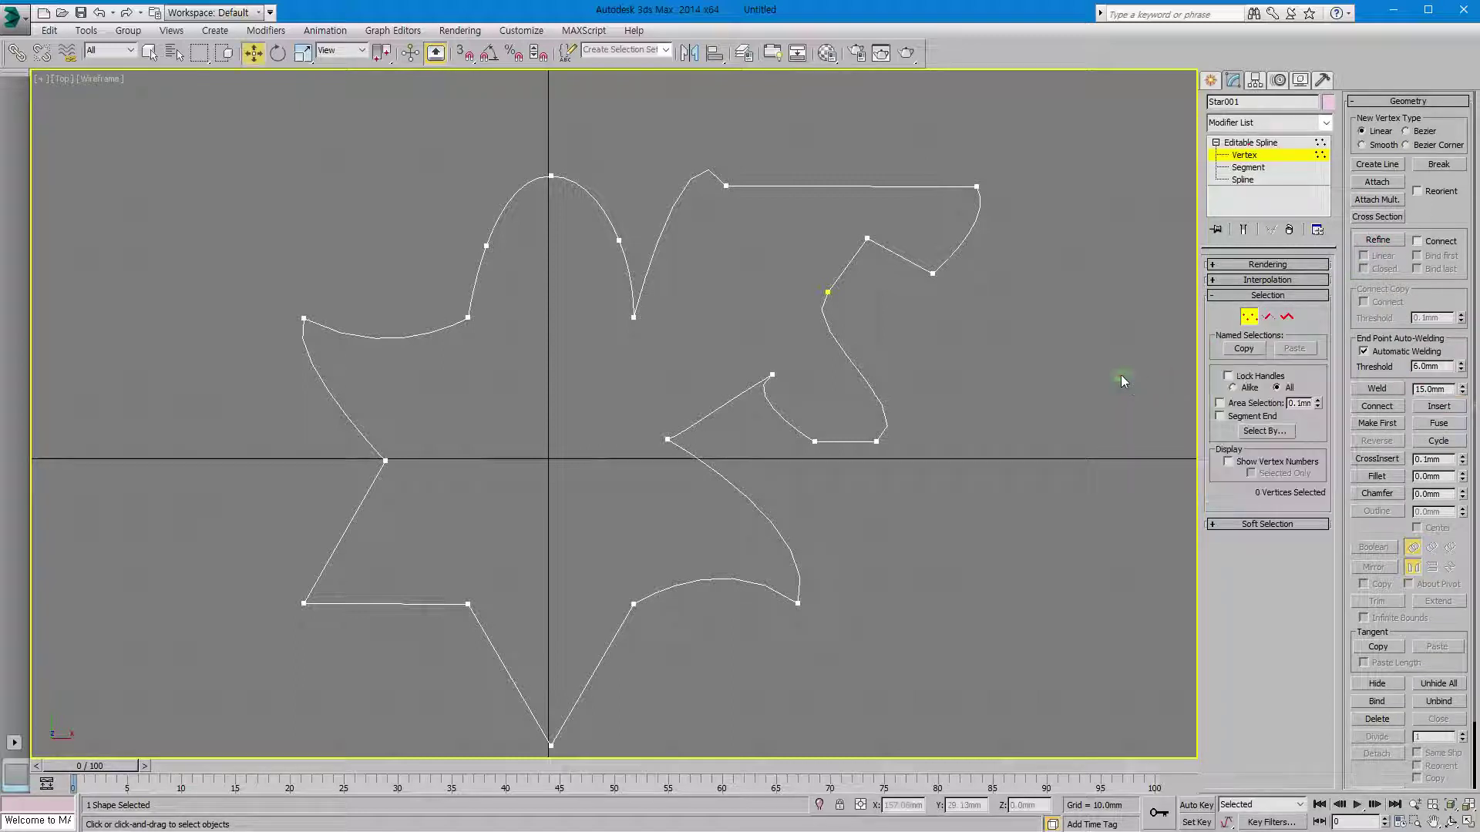
Refine the long straight segment at the top of the shape with one vertex near its left end
click(1372, 240)
click(772, 185)
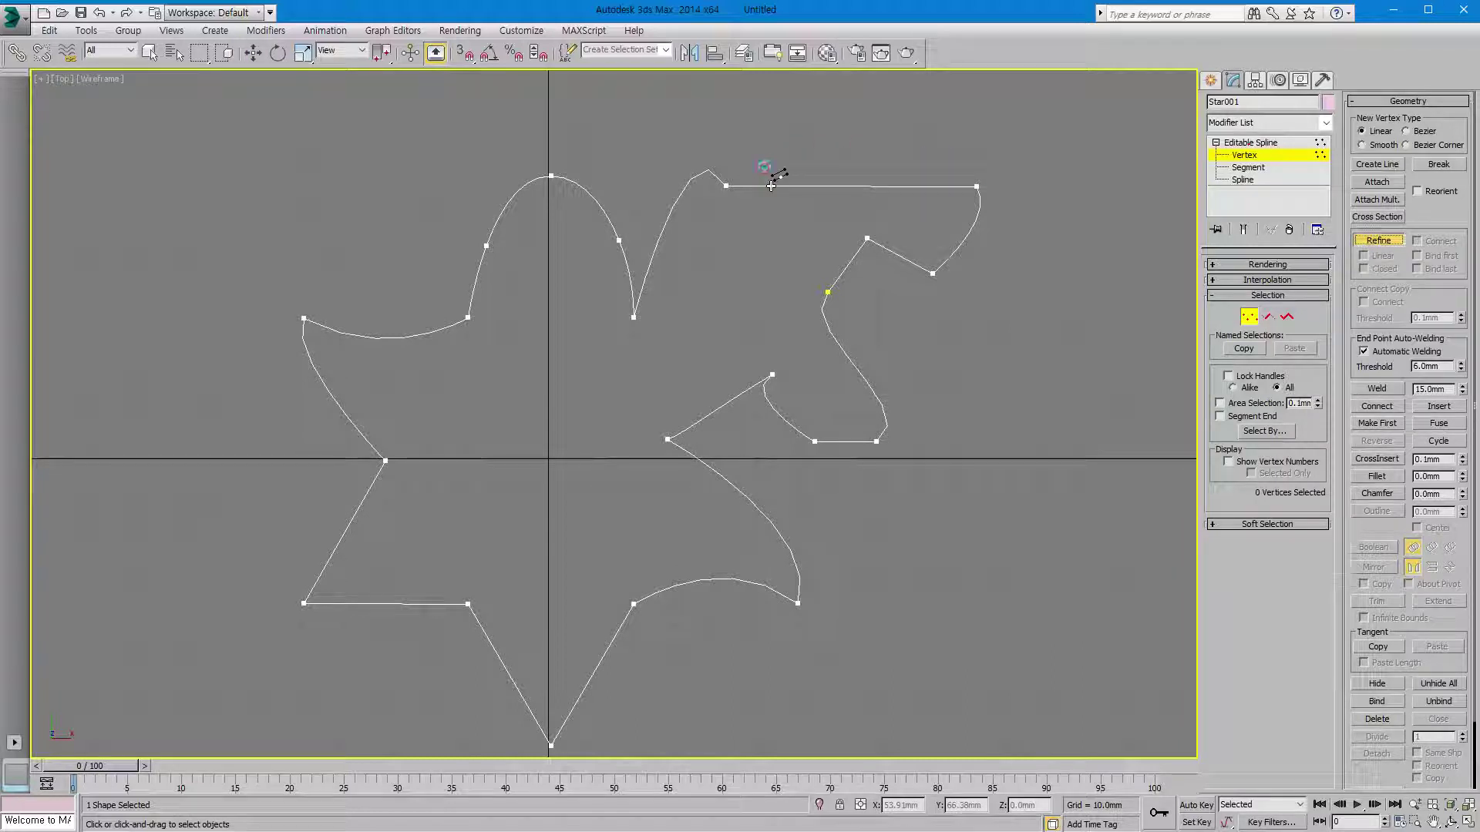
right_click(1030, 279)
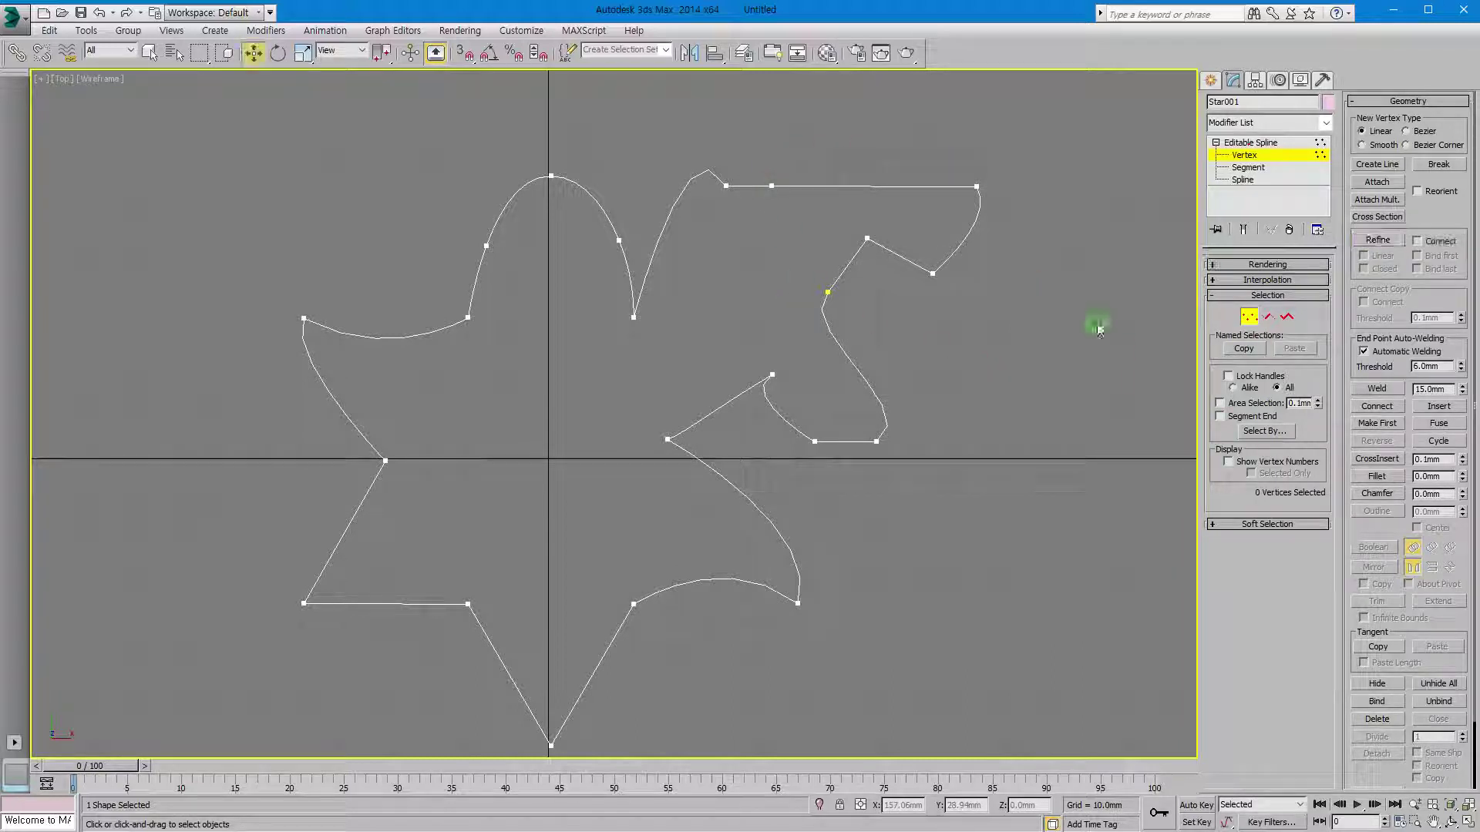
Insert three vertices into the top straight segment, placing two above the line and one just above its right end to form a notch
click(1434, 408)
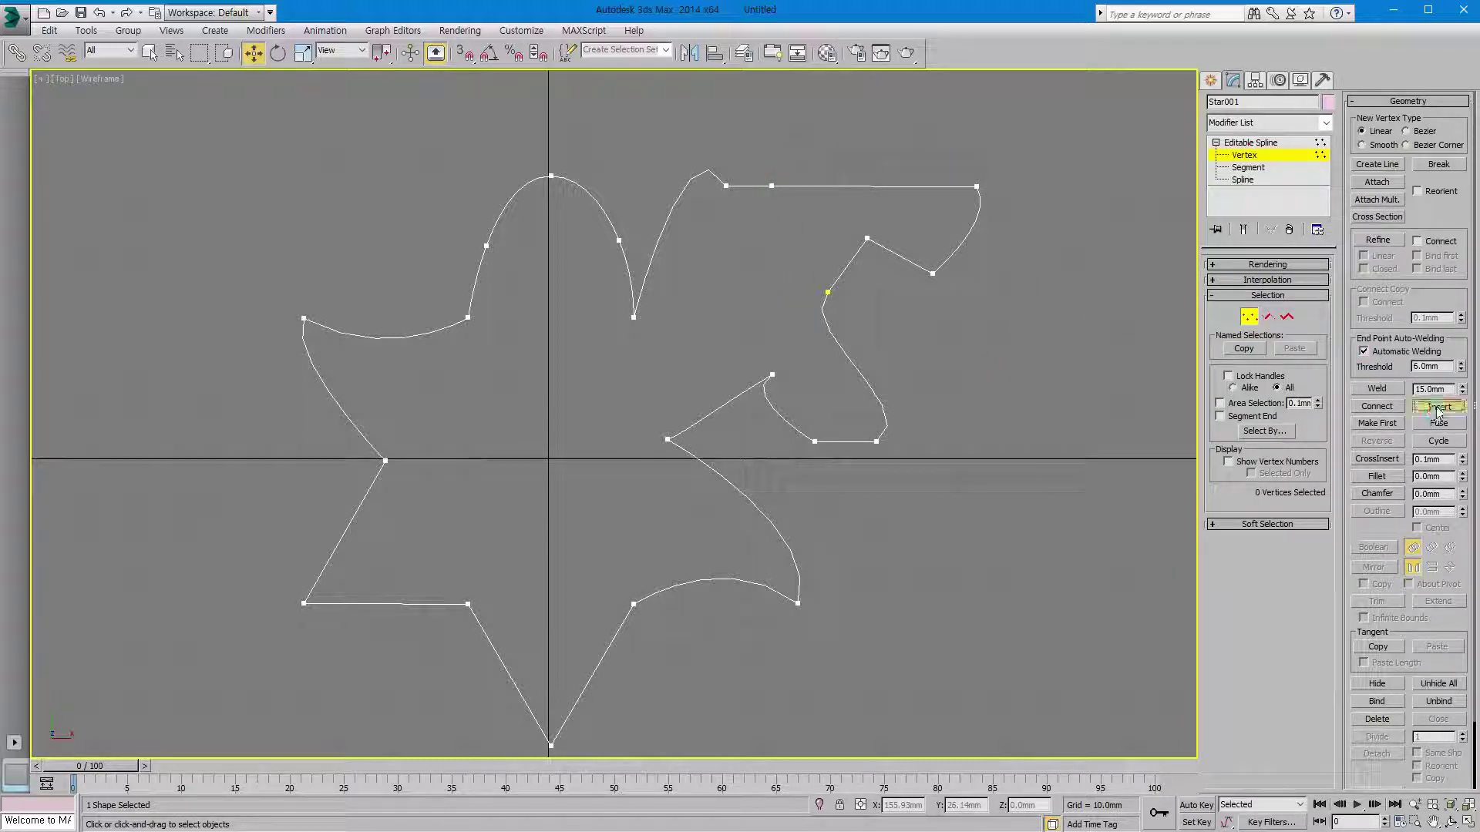
click(900, 186)
click(896, 140)
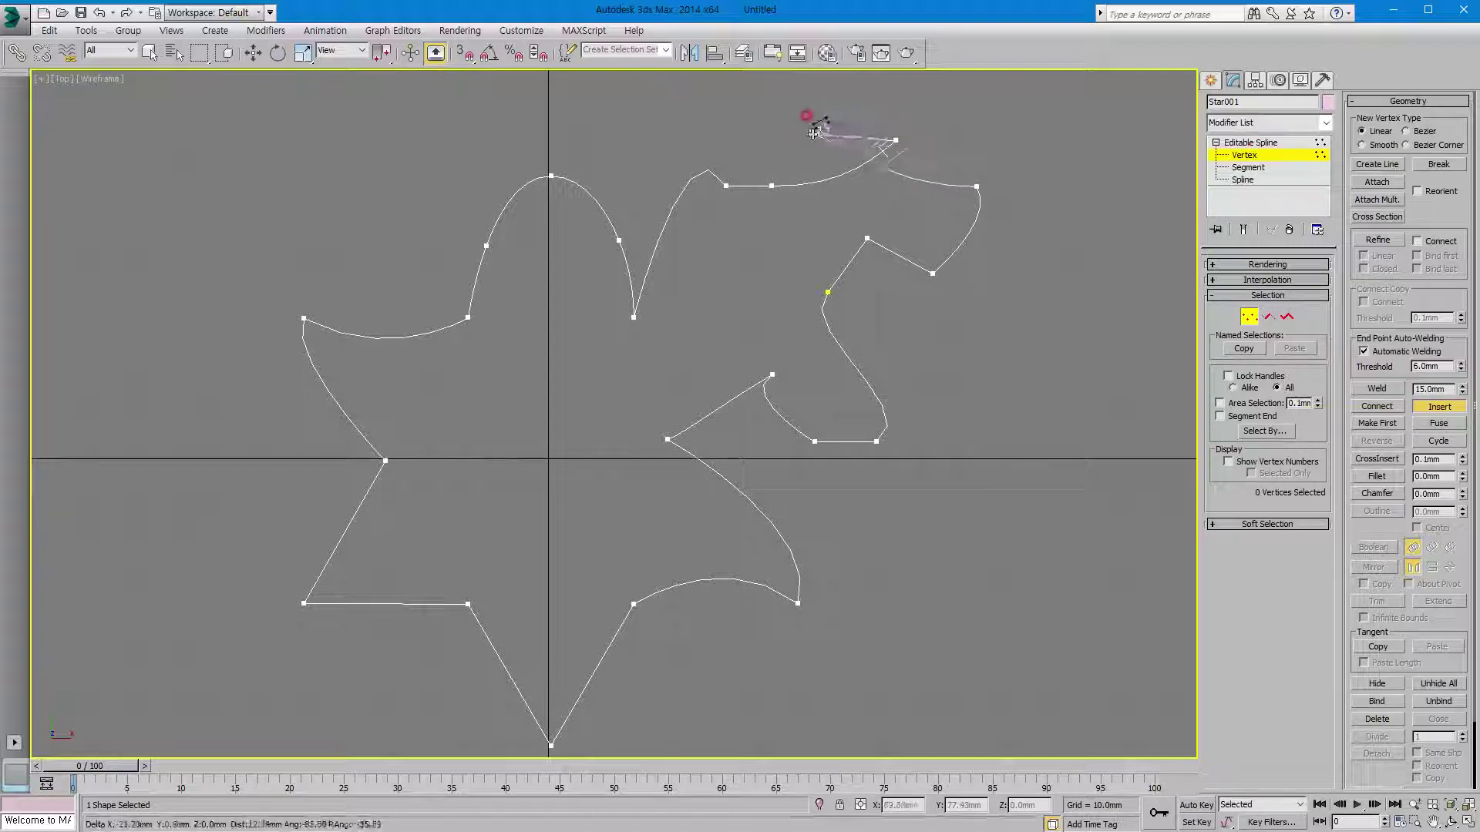
click(939, 145)
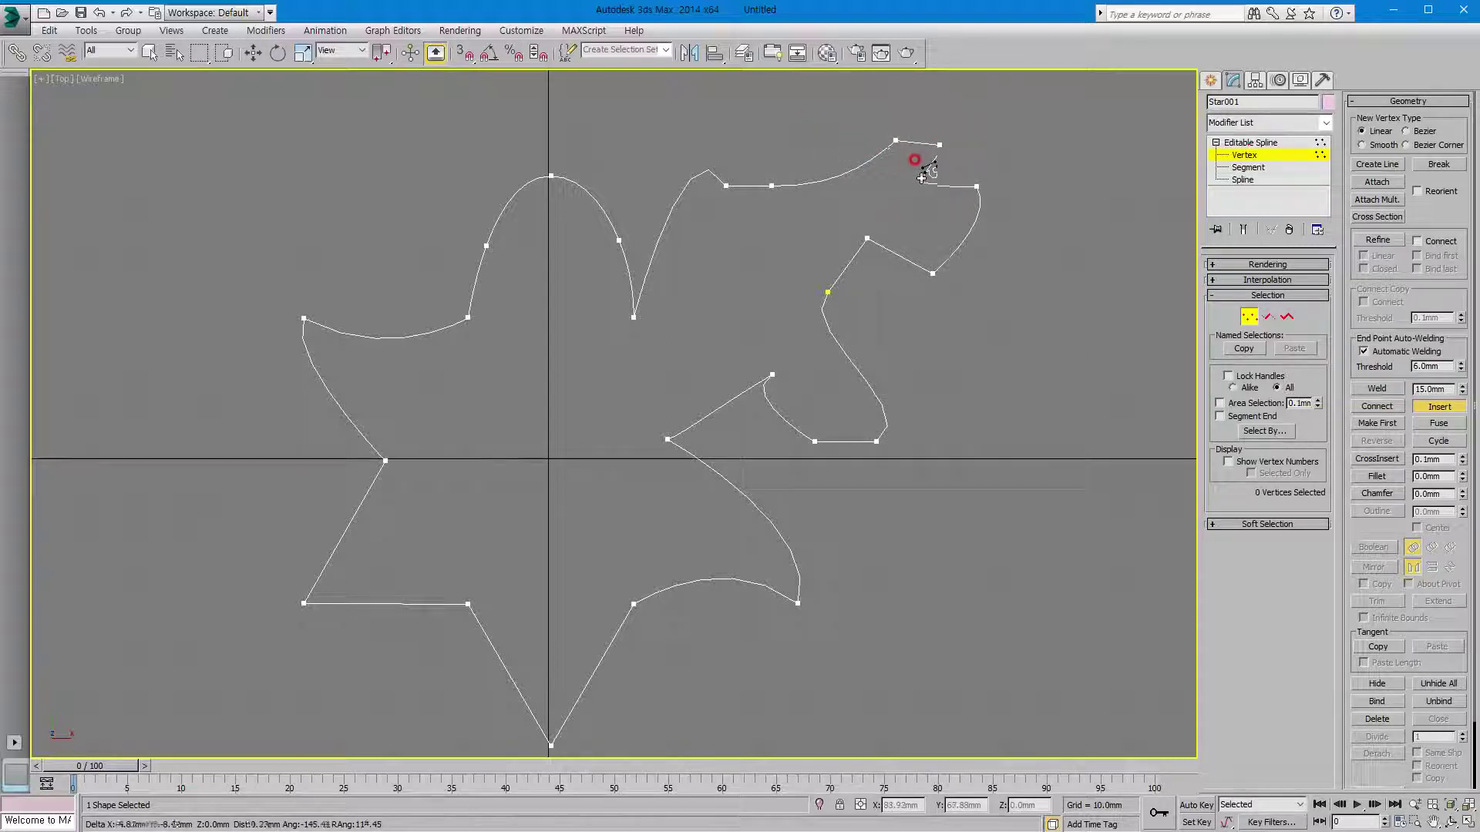
click(926, 175)
right_click(911, 215)
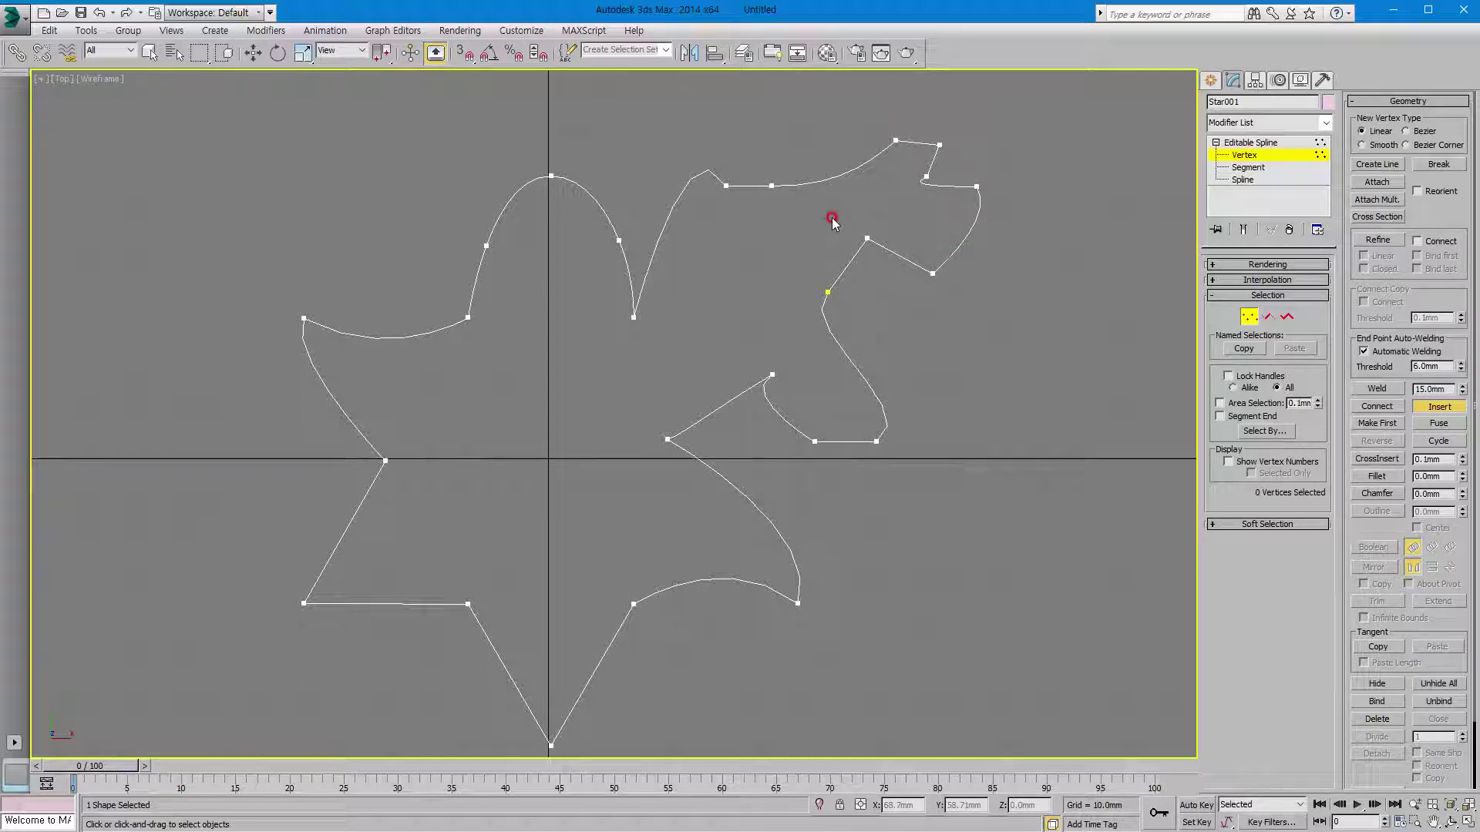
key(w)
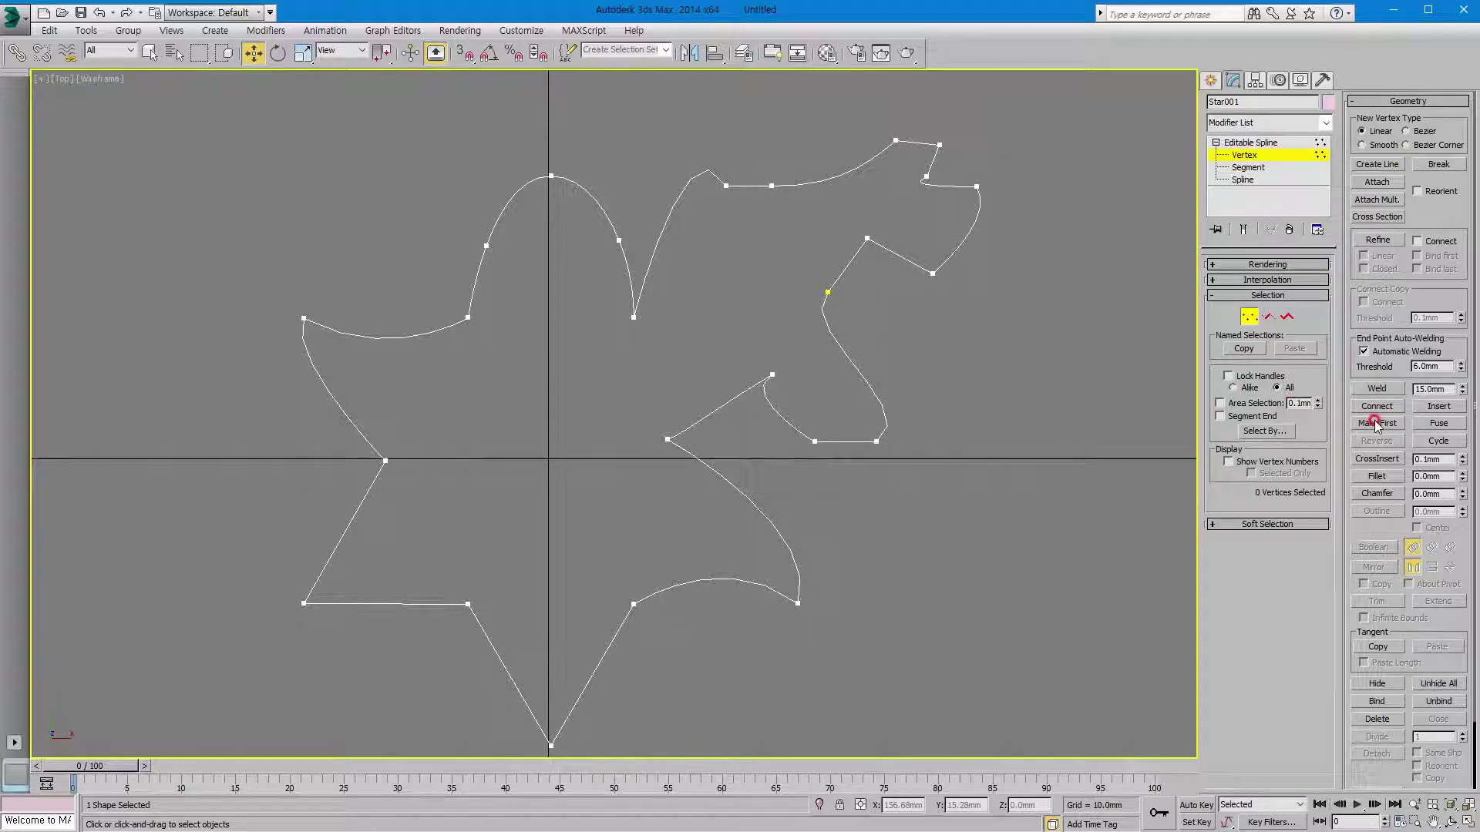
Make the inserted vertex at the notch's upper-right corner the spline's first vertex and turn on the display of vertex numbers
click(939, 144)
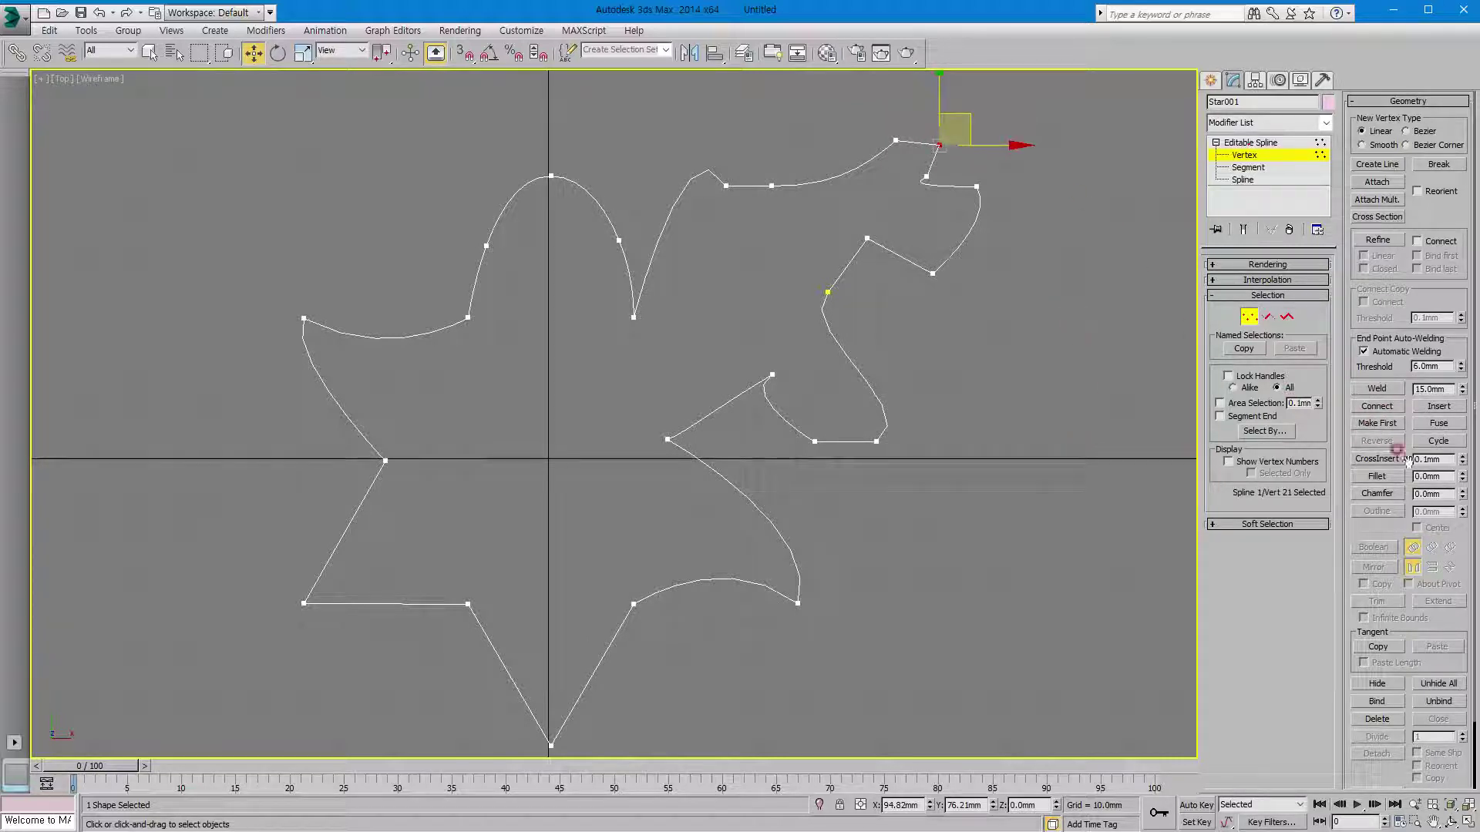
click(1378, 424)
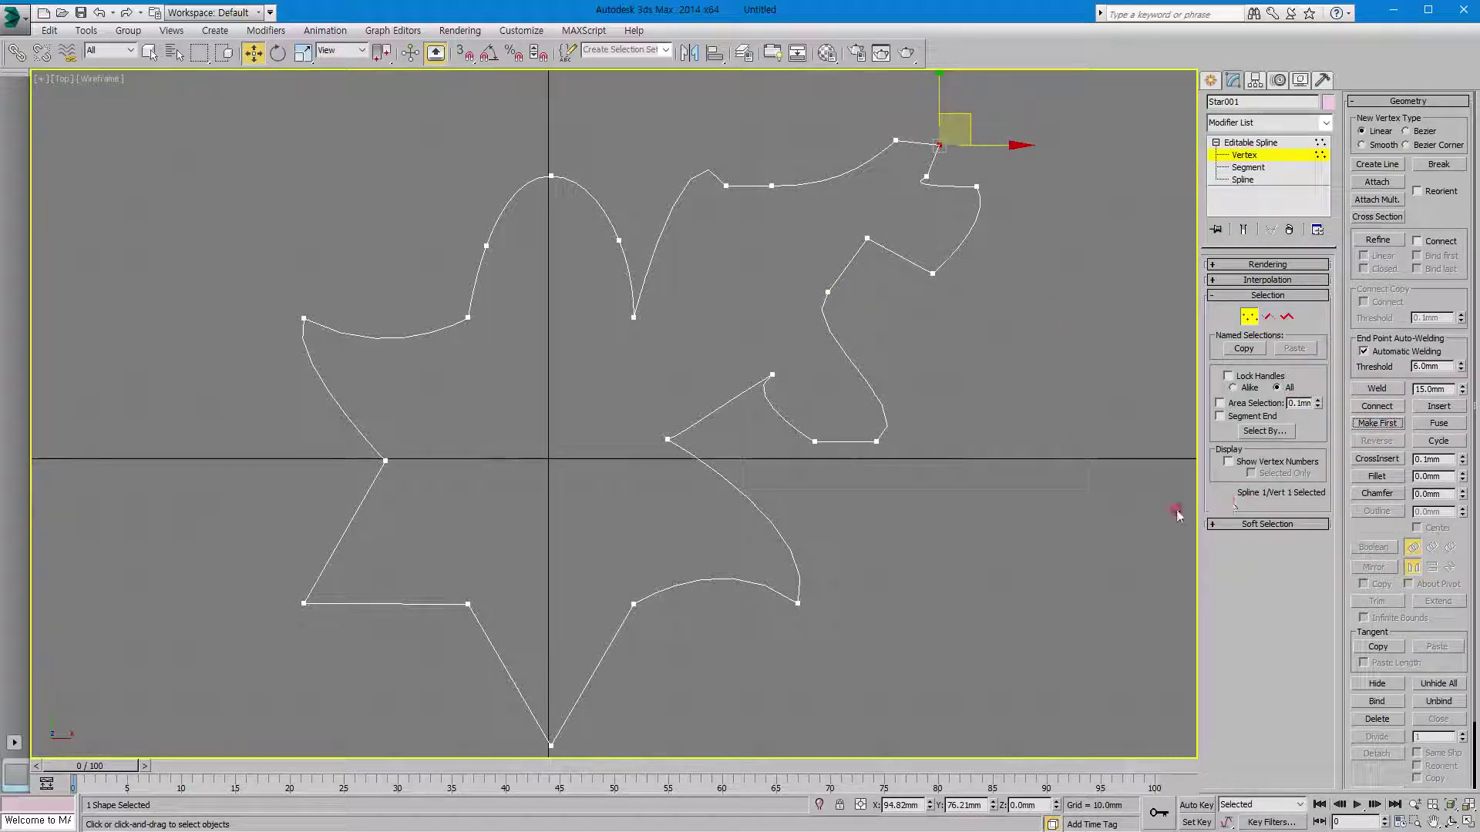
click(1228, 462)
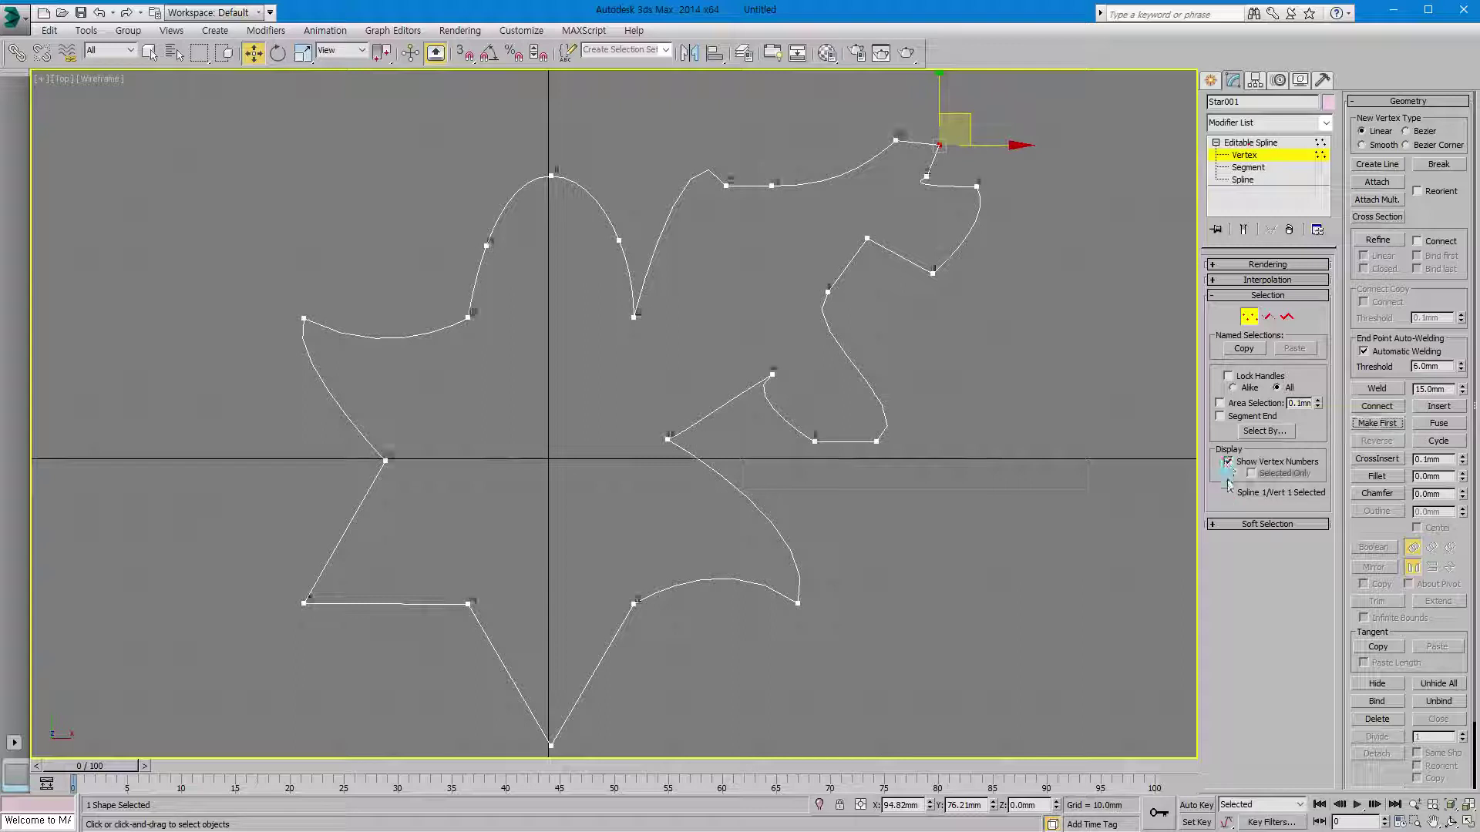
click(951, 163)
drag(920, 262, 938, 301)
click(926, 291)
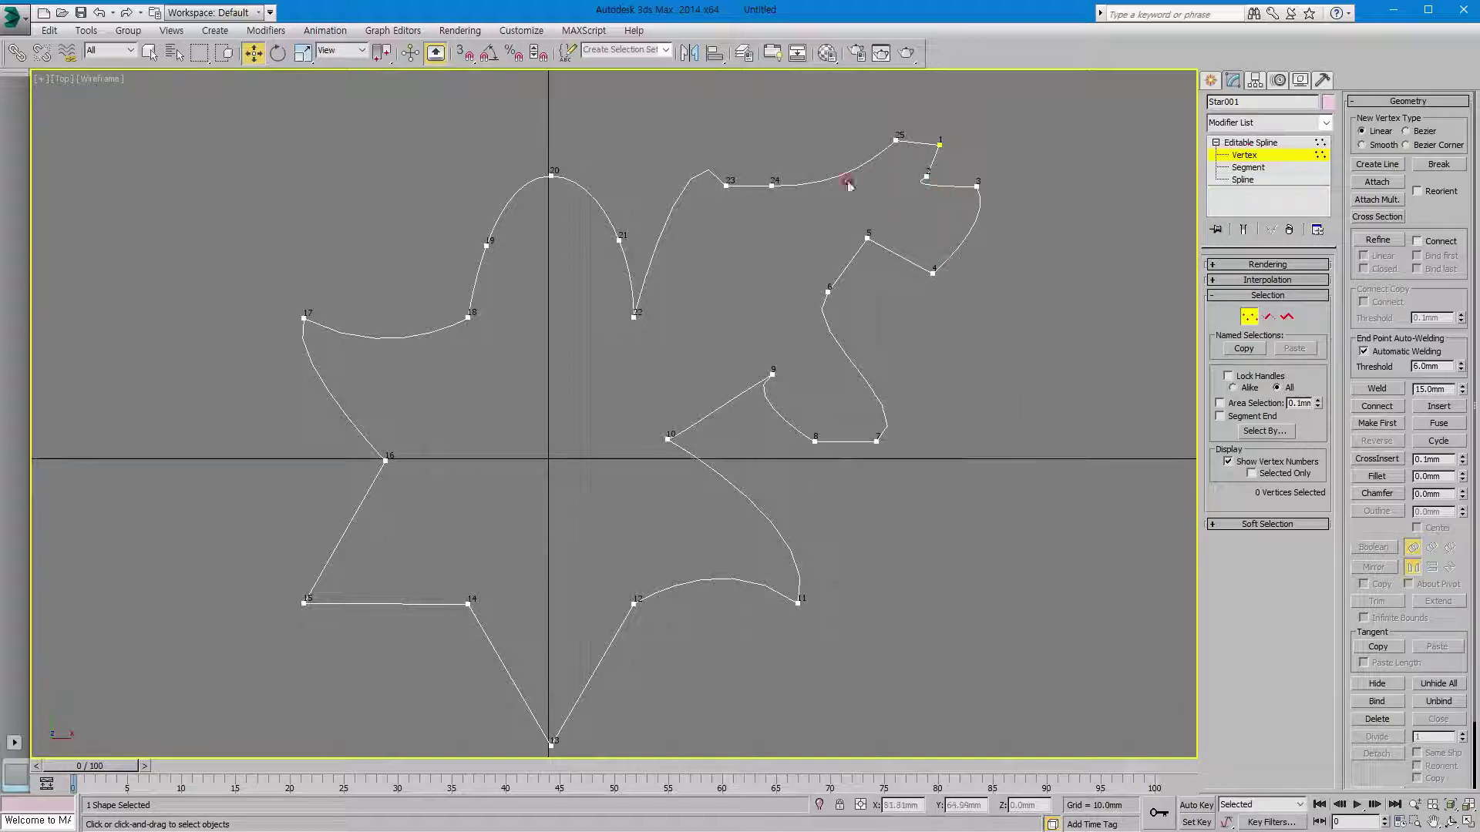
Make the refined vertex numbered 24 on the top edge the spline's first vertex
click(773, 184)
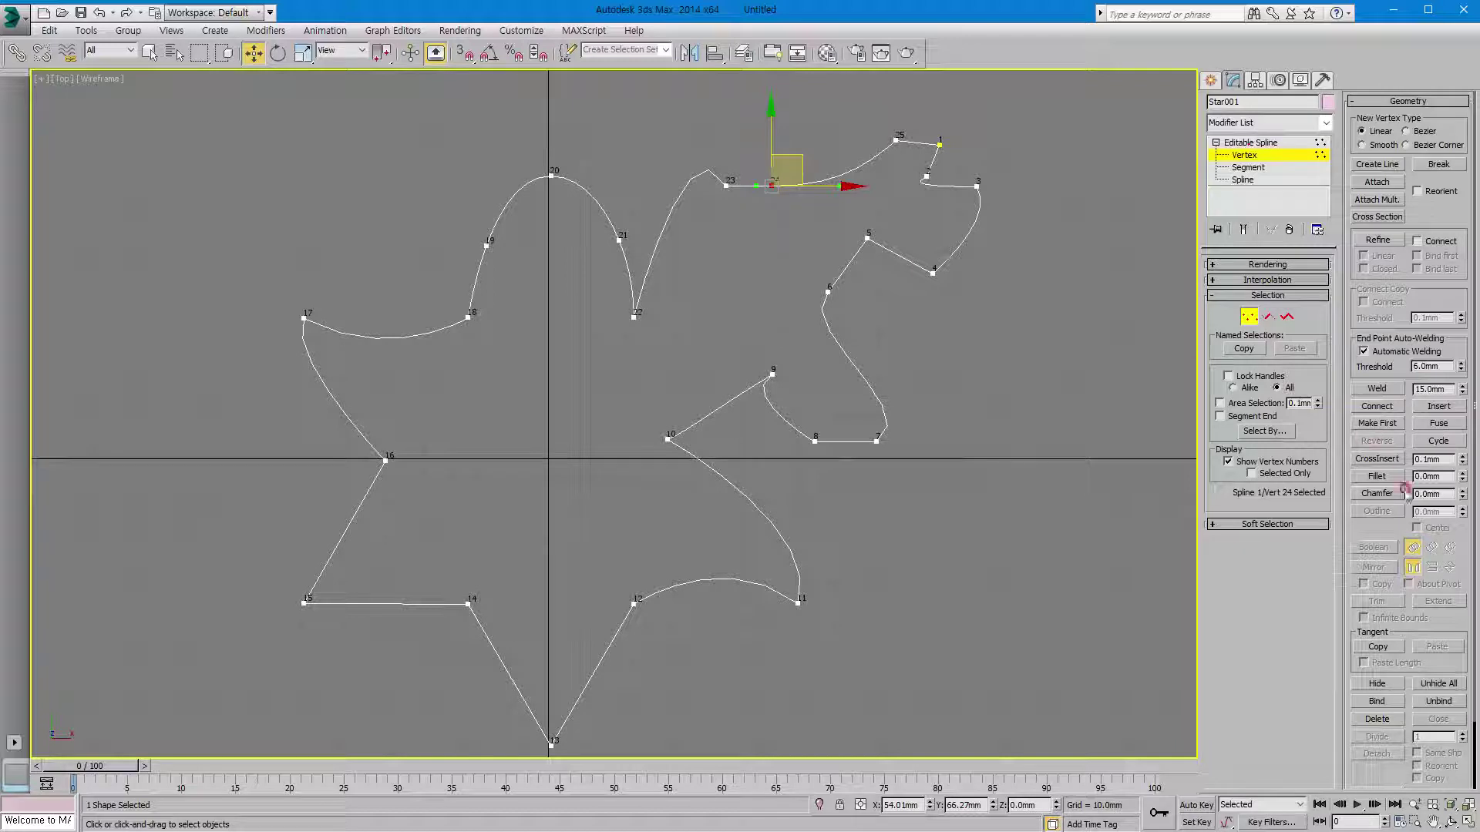
click(1377, 423)
click(975, 431)
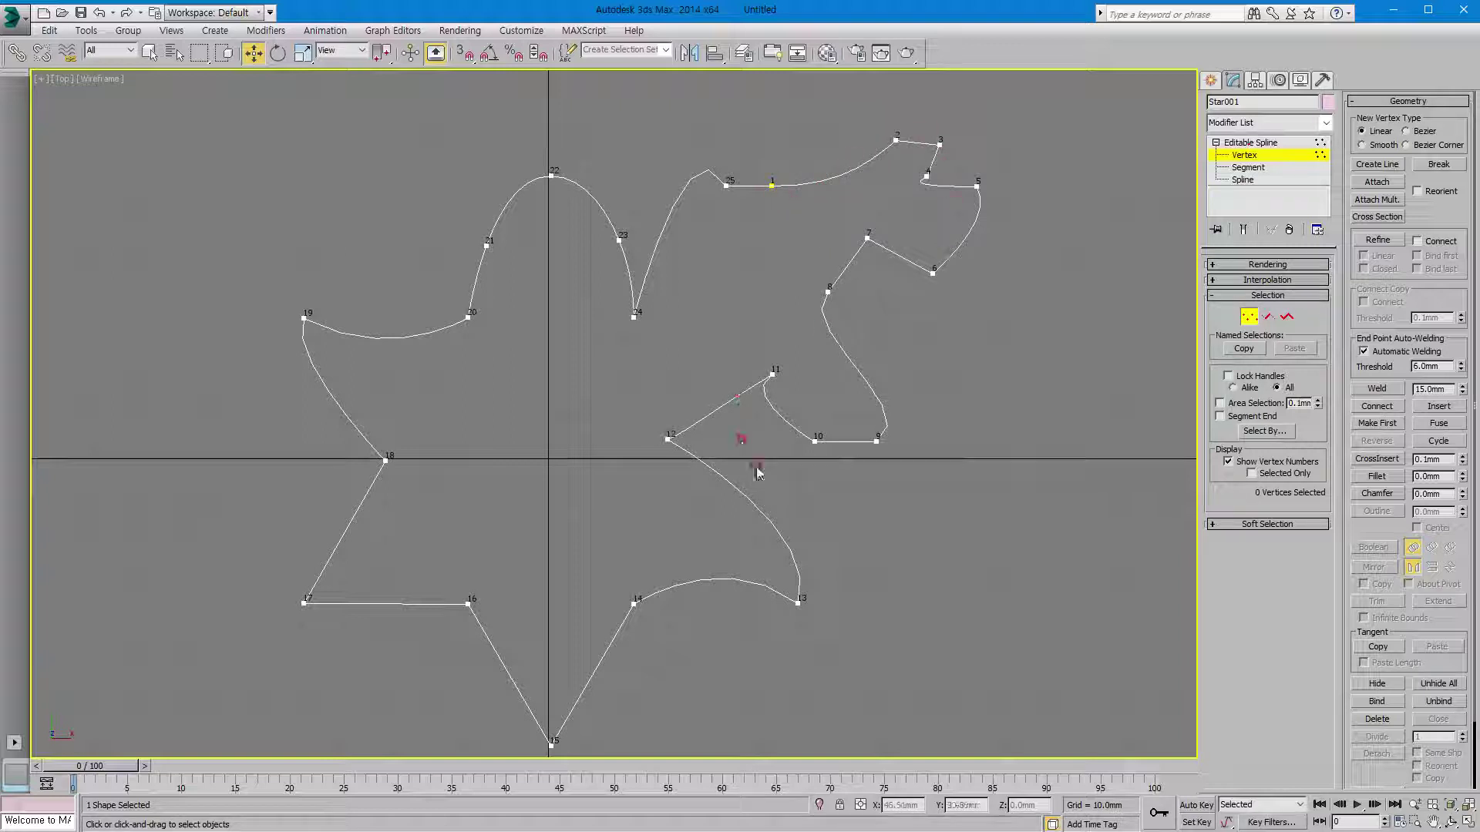
Reverse the vertex order of the whole closed spline at the Spline sub-object level
click(1289, 318)
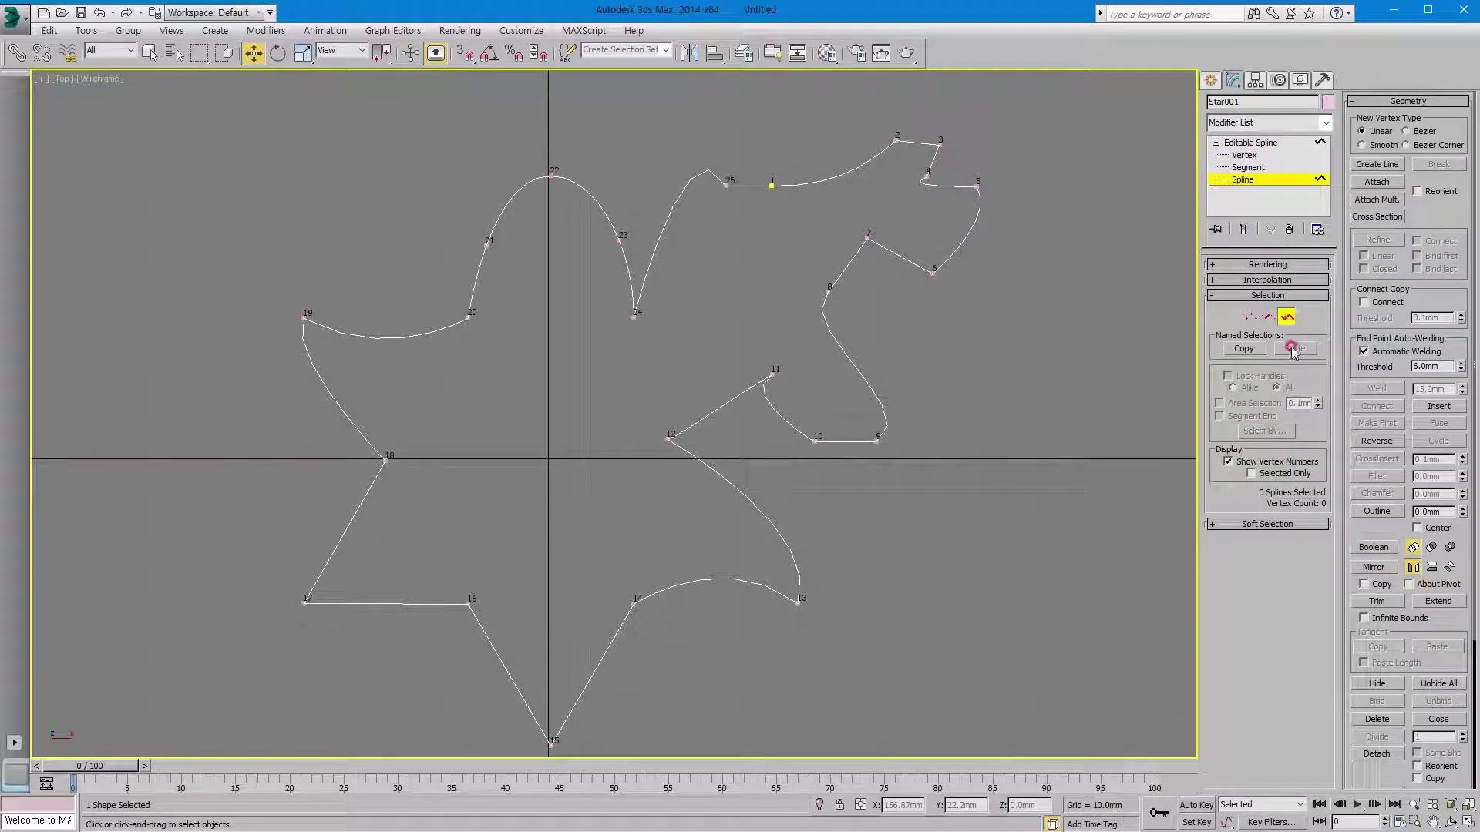
click(1367, 443)
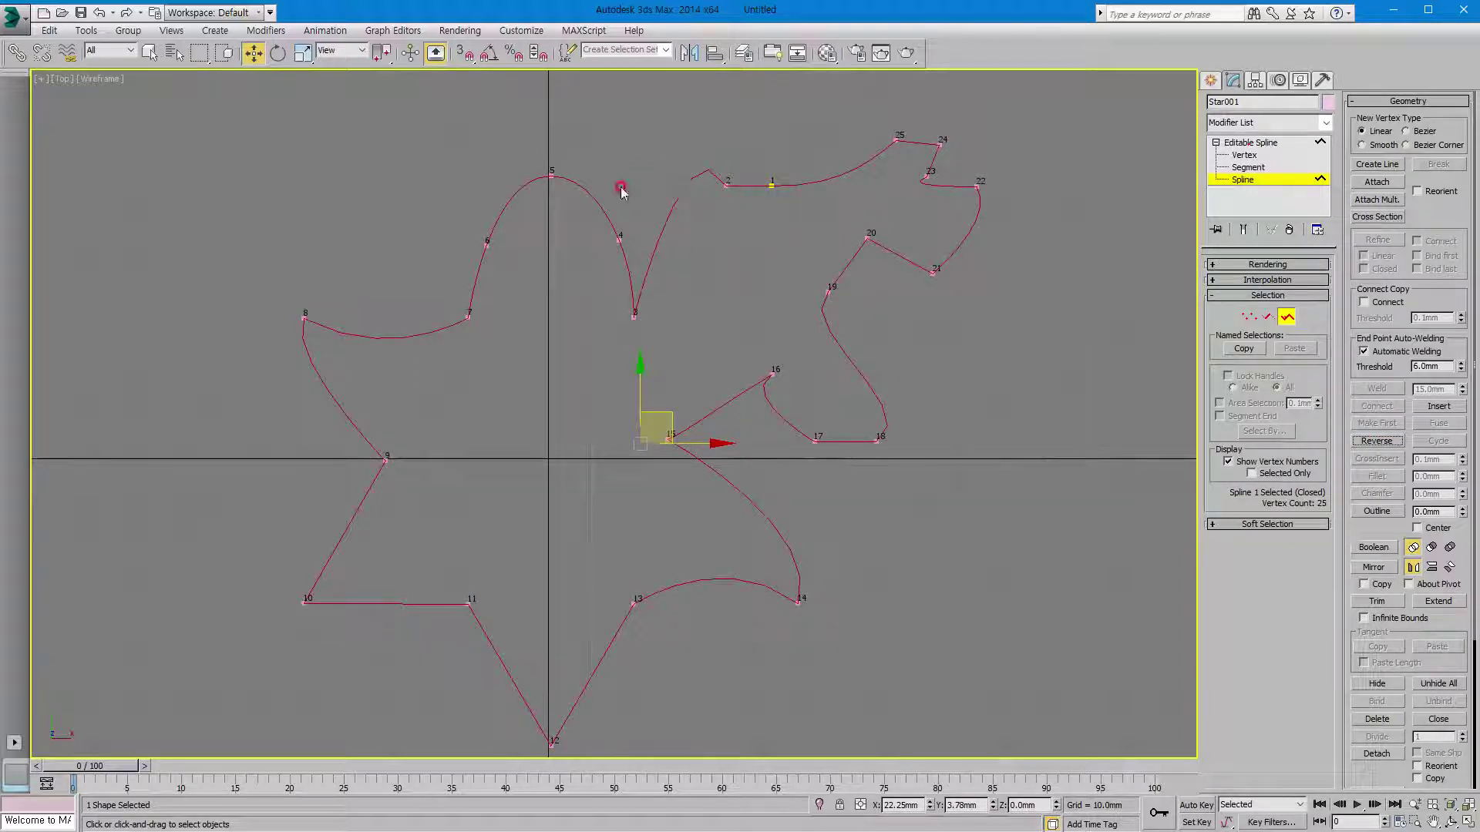
click(1051, 481)
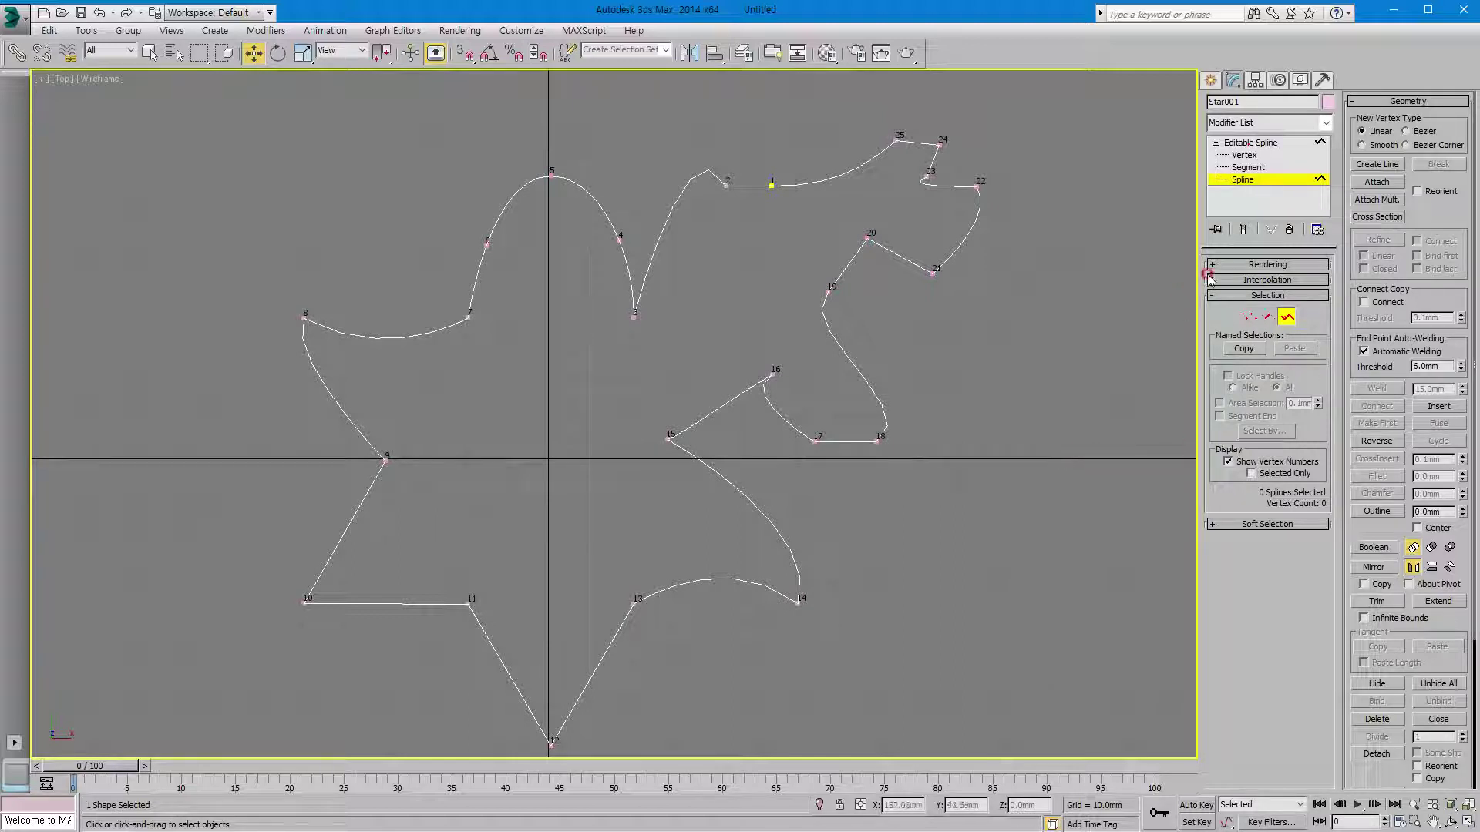
click(1250, 318)
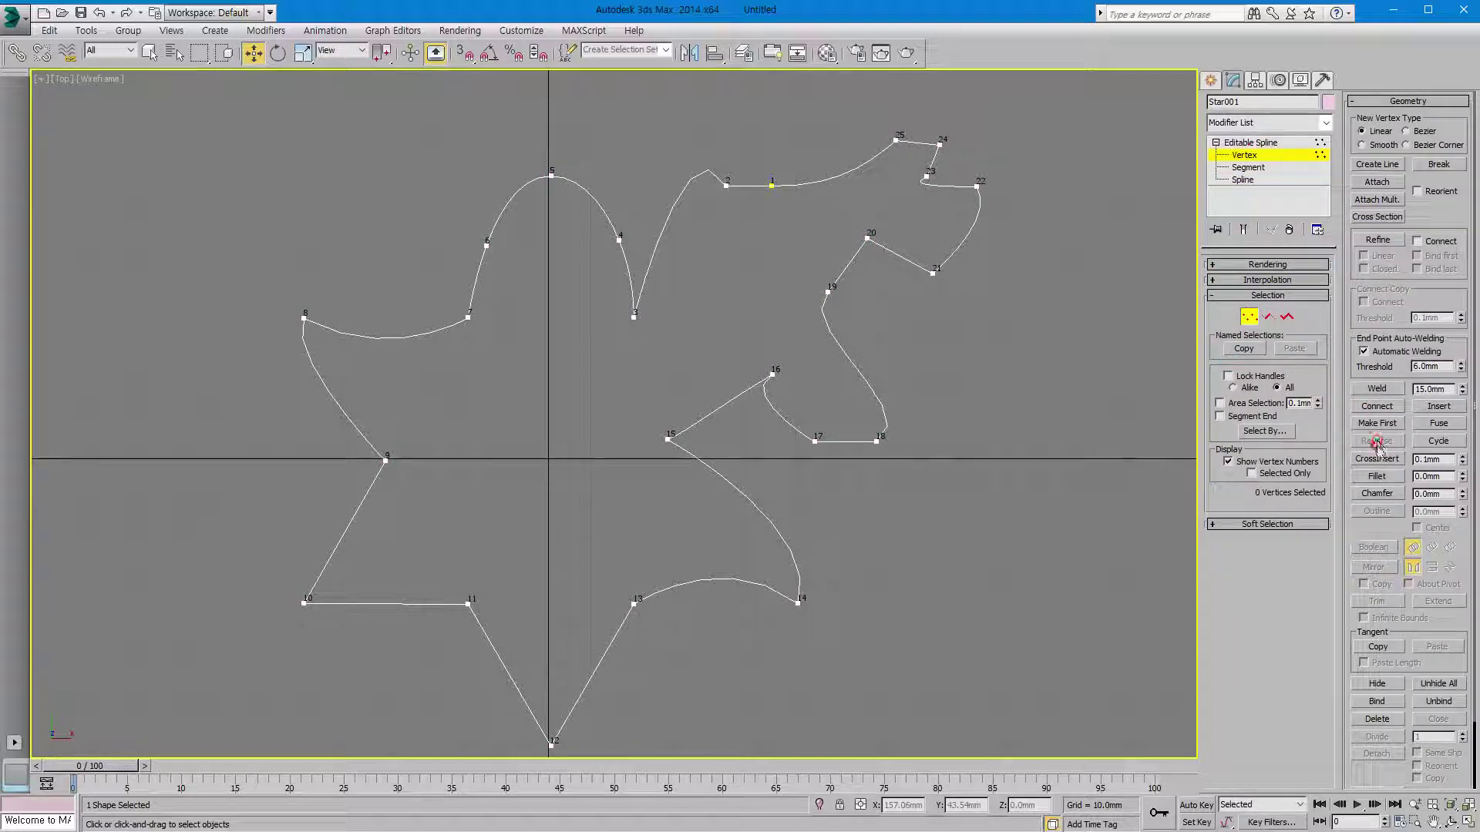
click(1287, 317)
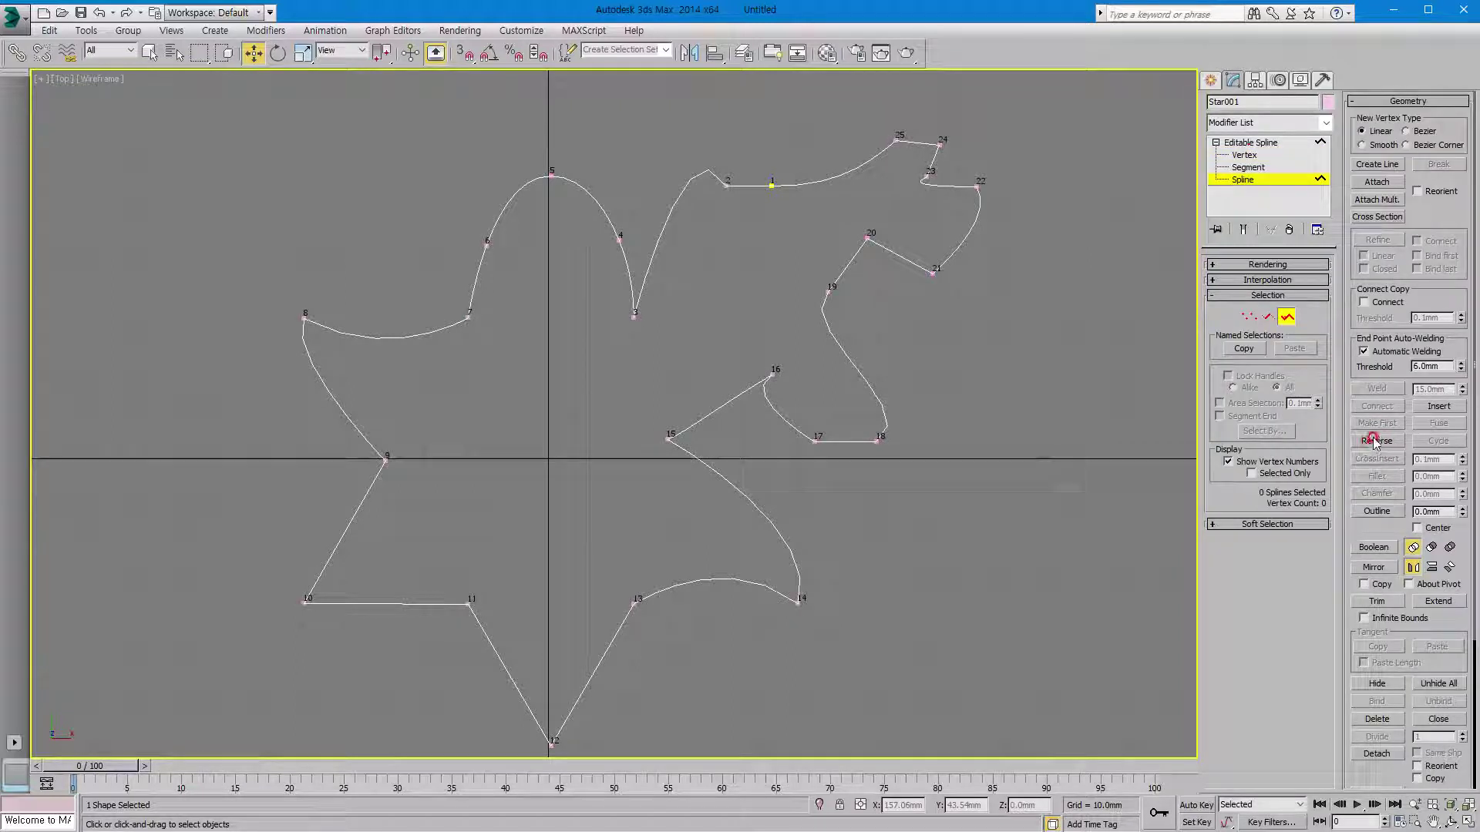
Return to Vertex level and fuse vertices 22 to 25 at the shape's upper-right corner into one position
click(1249, 318)
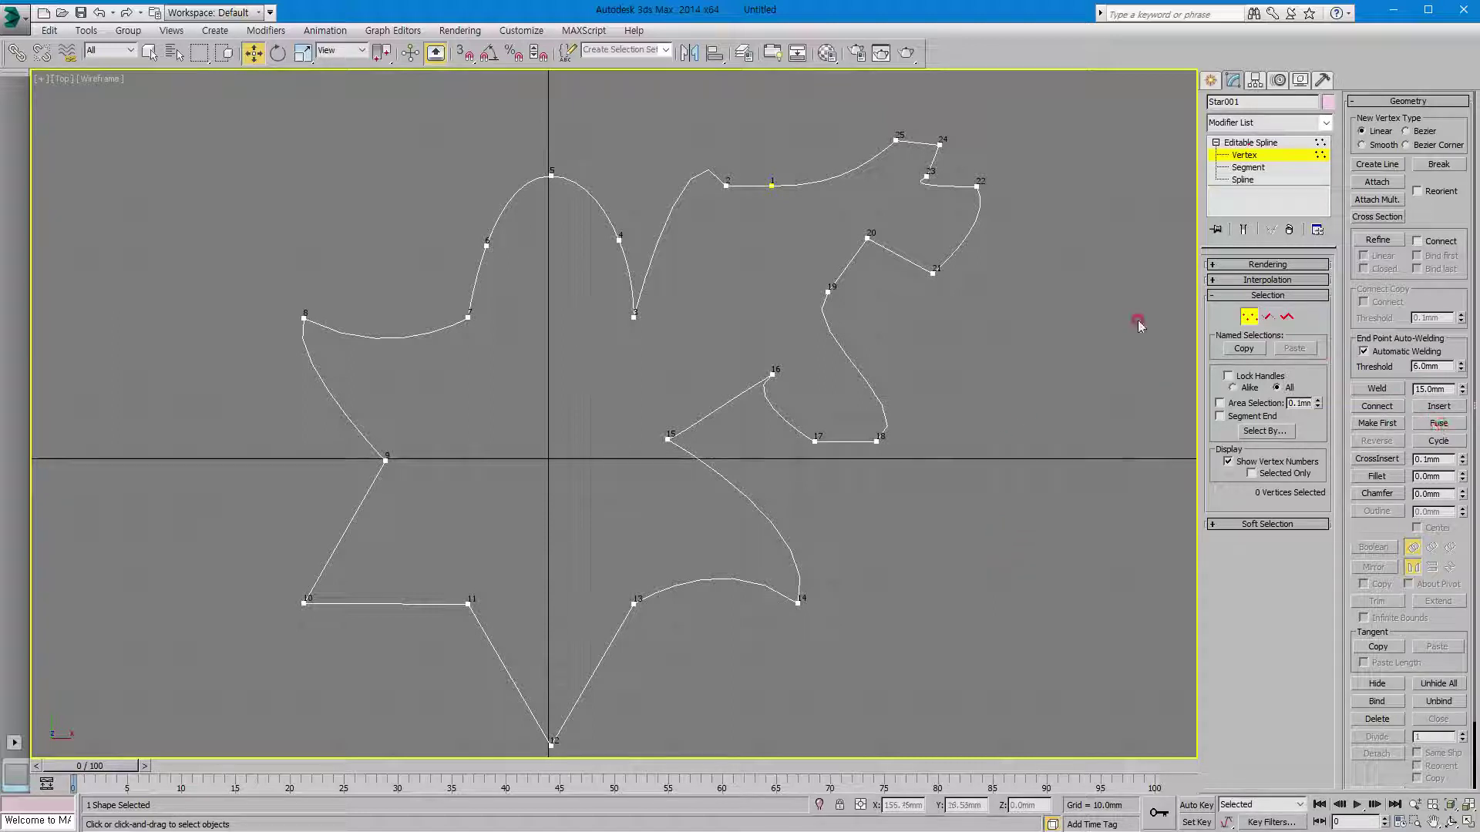
drag(958, 179, 988, 194)
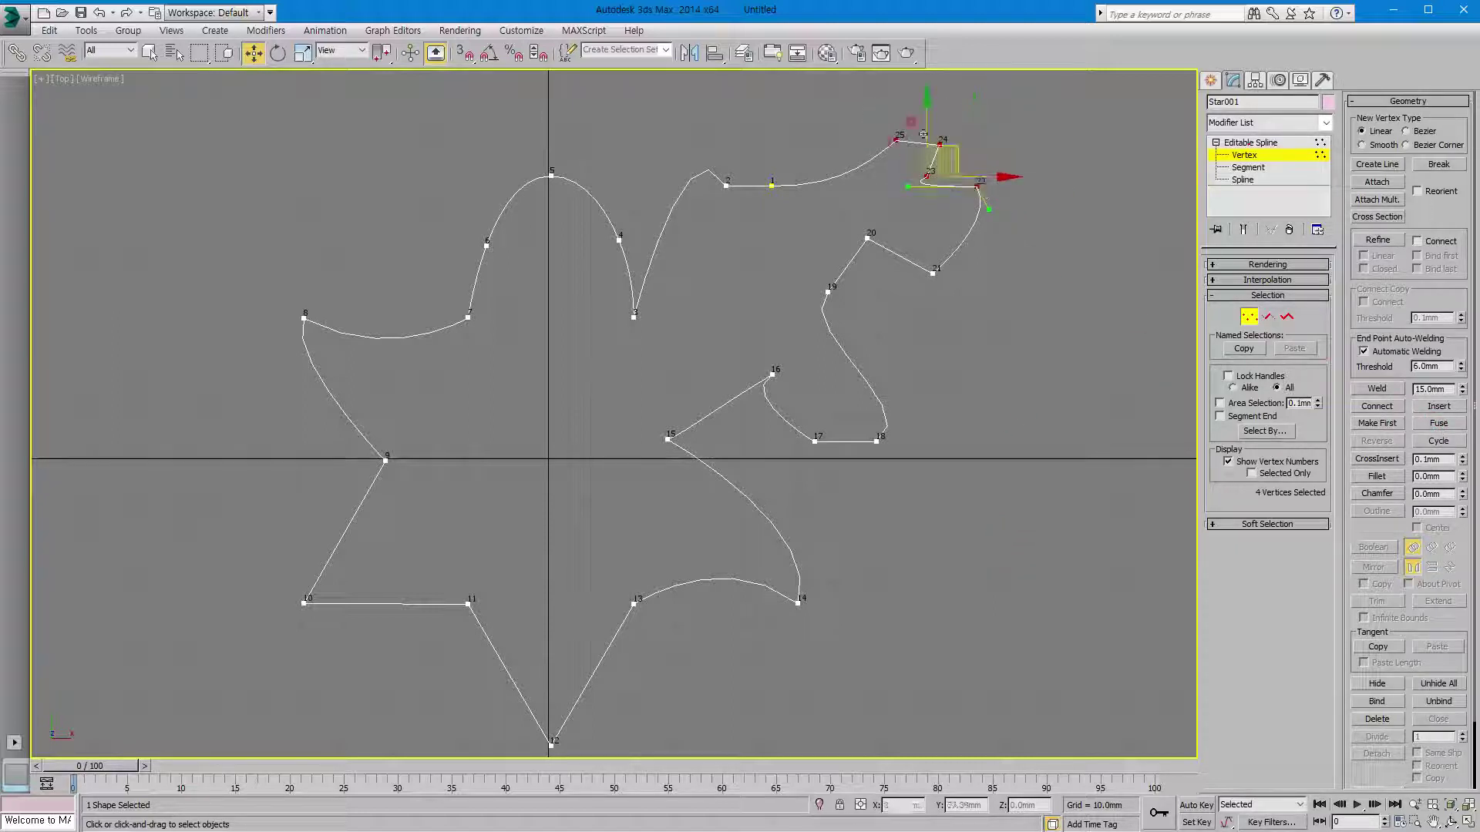
click(1438, 423)
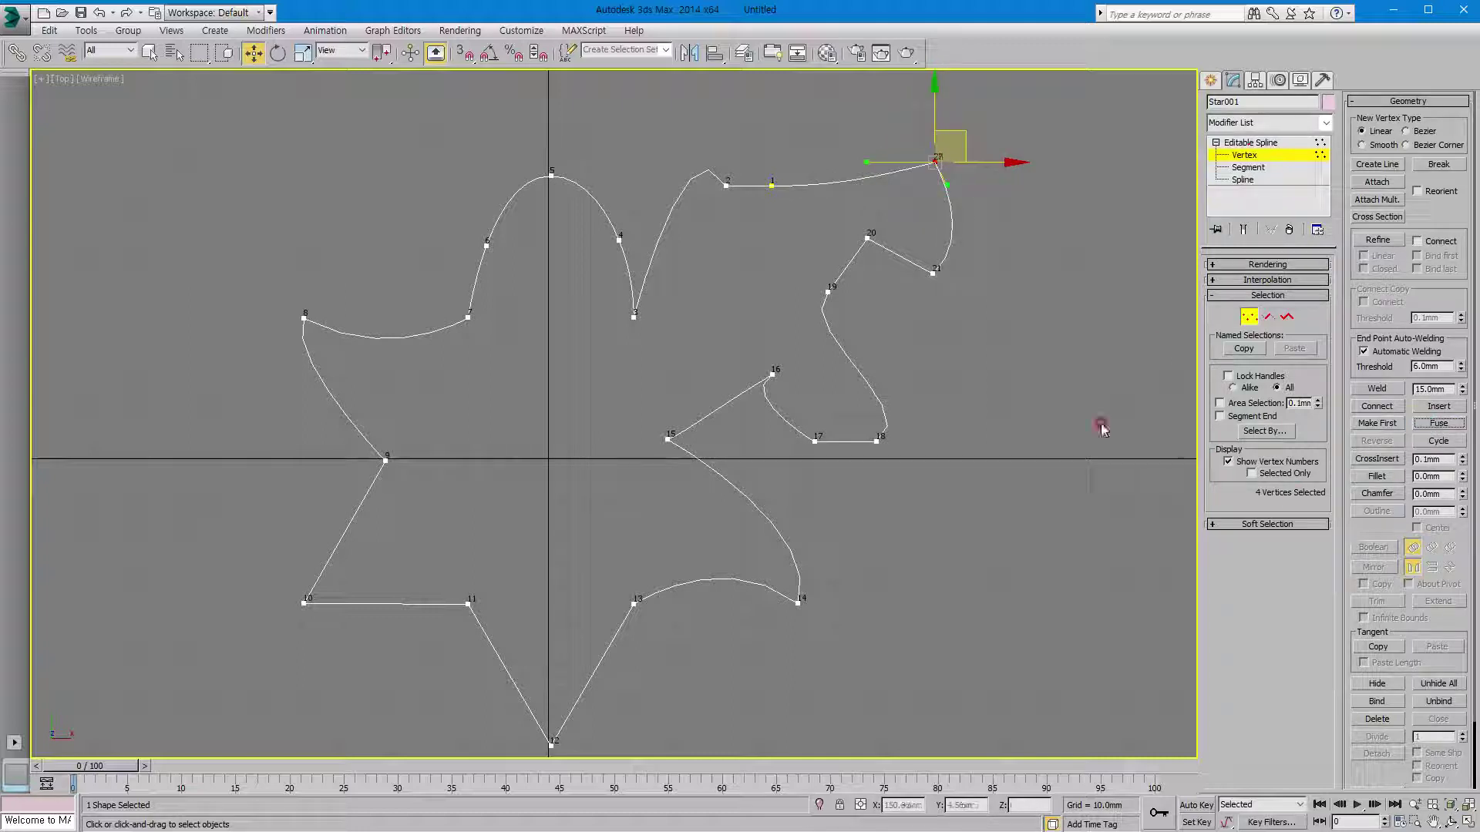
click(1019, 218)
Pull the four fused vertices apart, moving vertex 23 to about X 76.2 mm, Y 81.4 mm and vertex 22 below it
drag(934, 163, 862, 125)
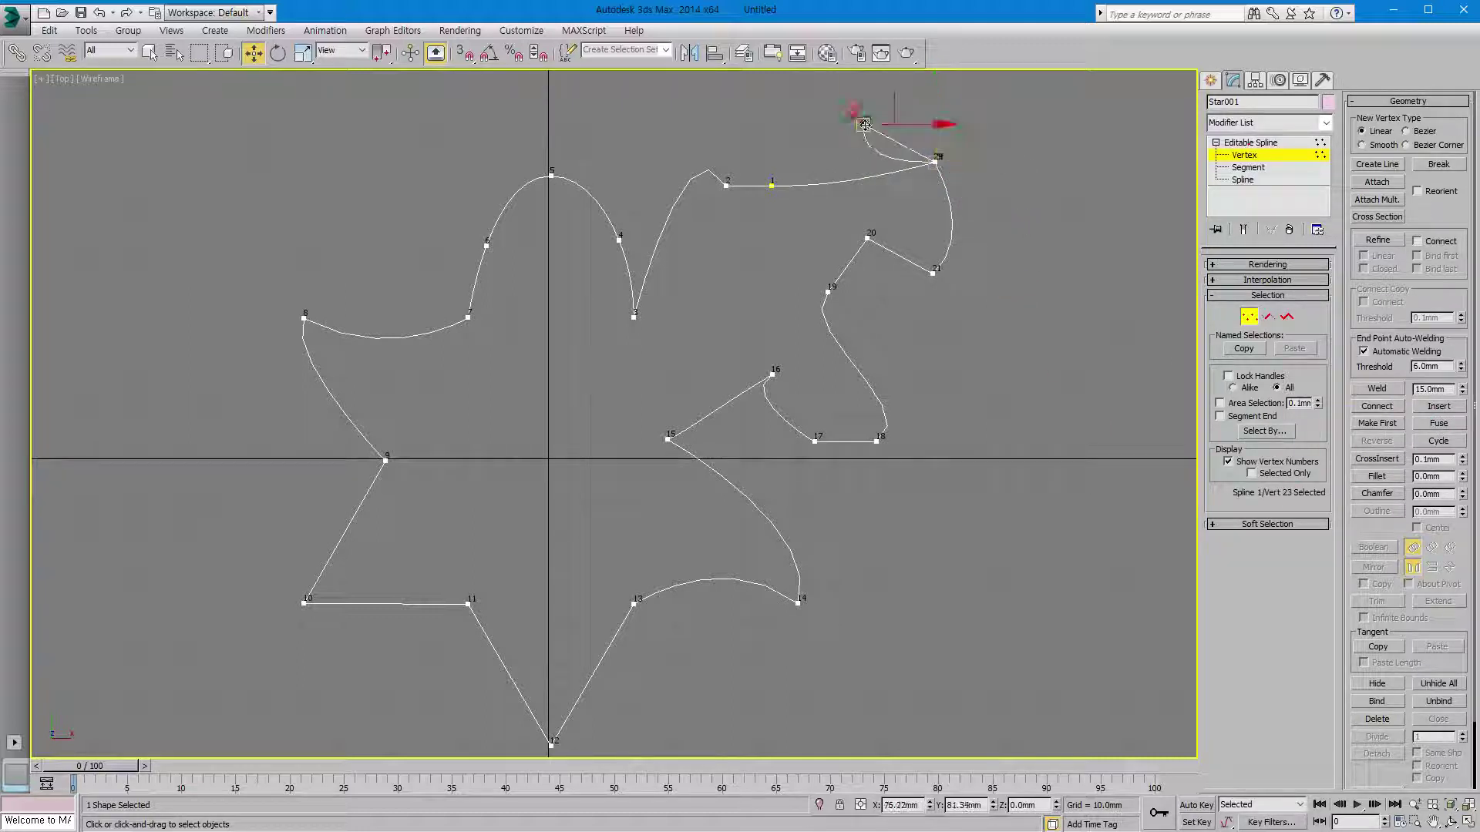
drag(934, 163, 862, 166)
click(934, 164)
Fuse the four separated upper-right vertices again and weld them into a single vertex
drag(833, 112, 1053, 226)
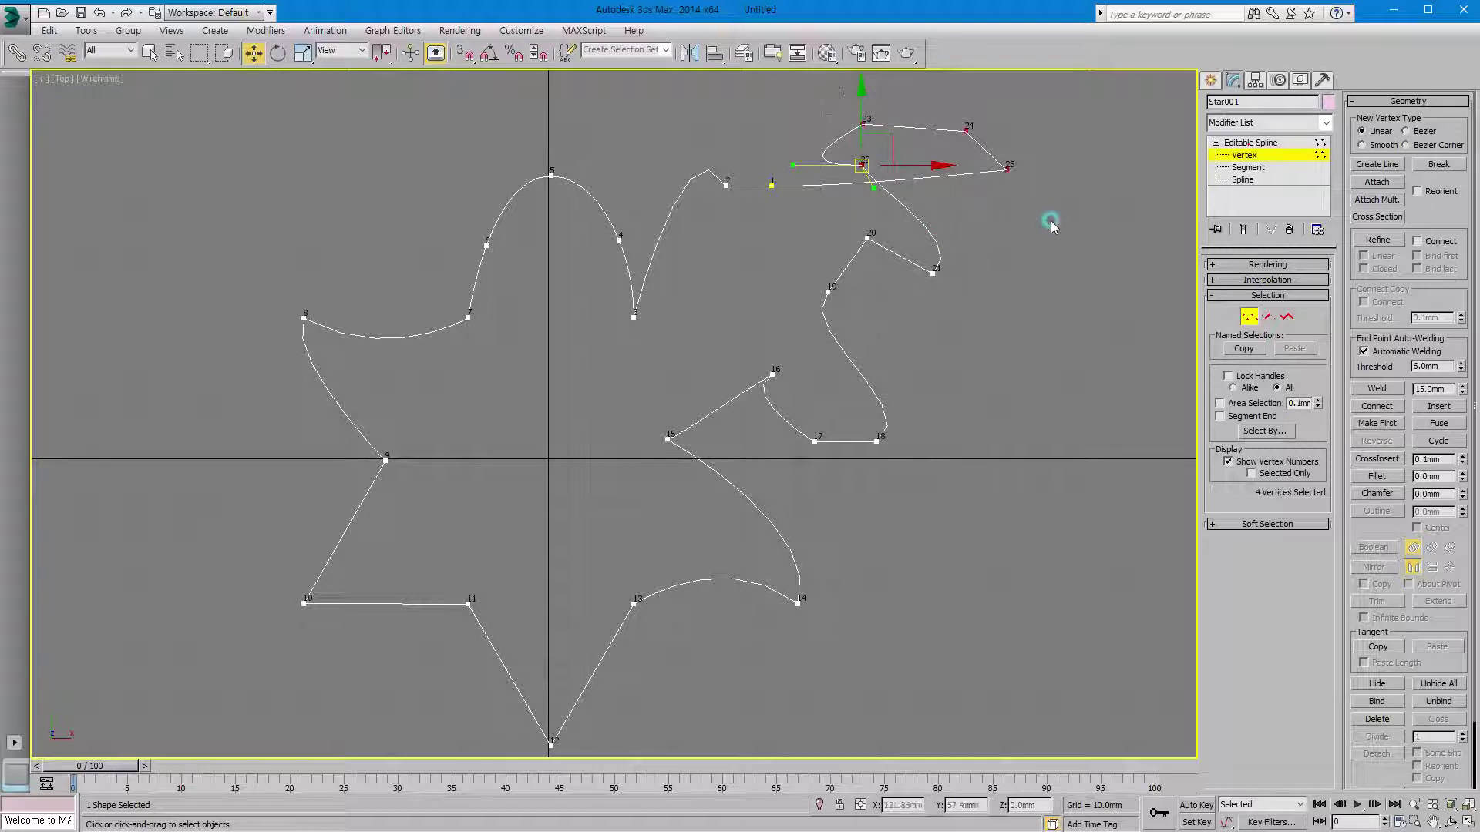
click(1438, 423)
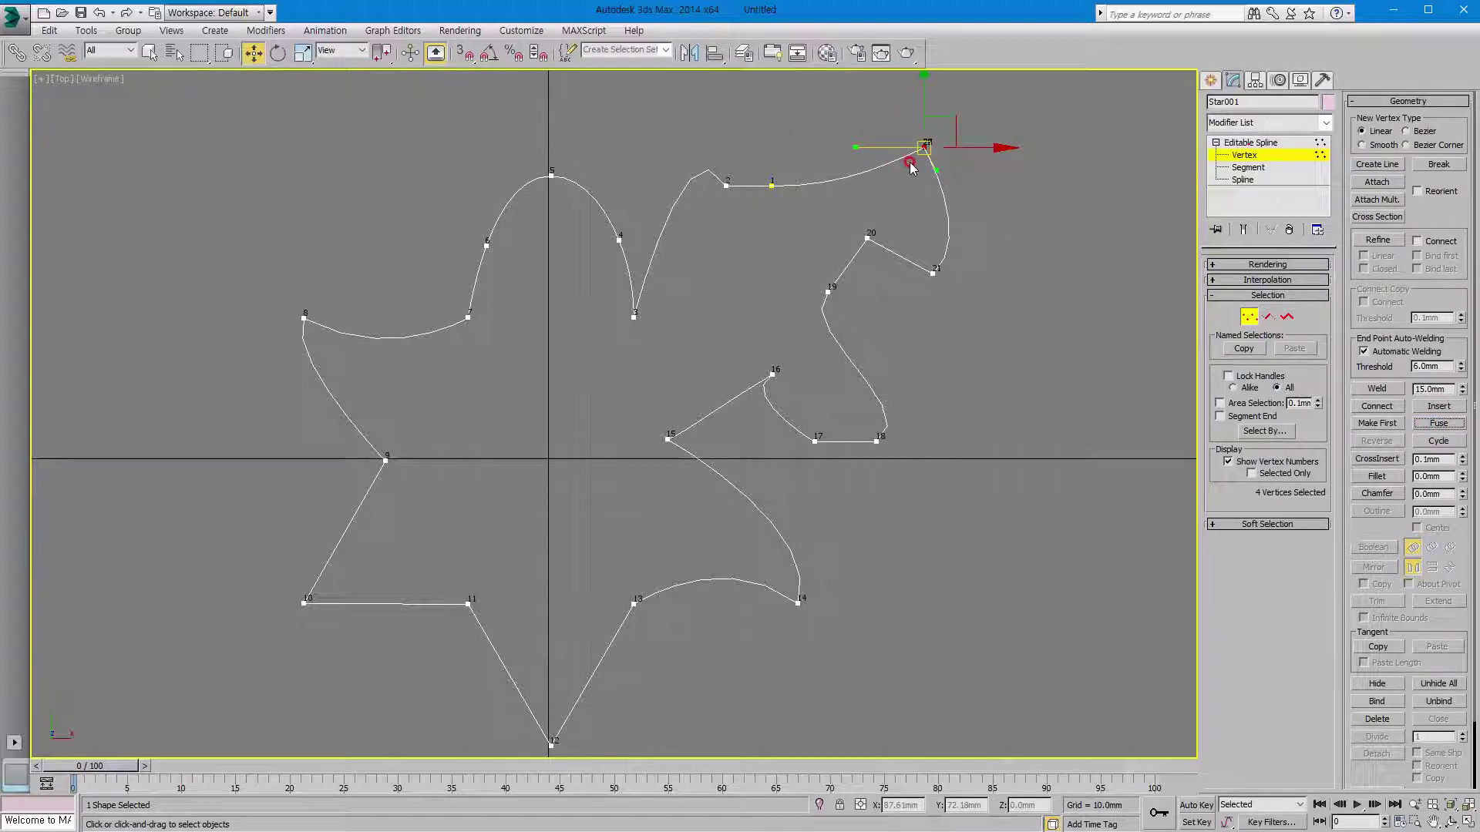
click(1375, 389)
click(1010, 183)
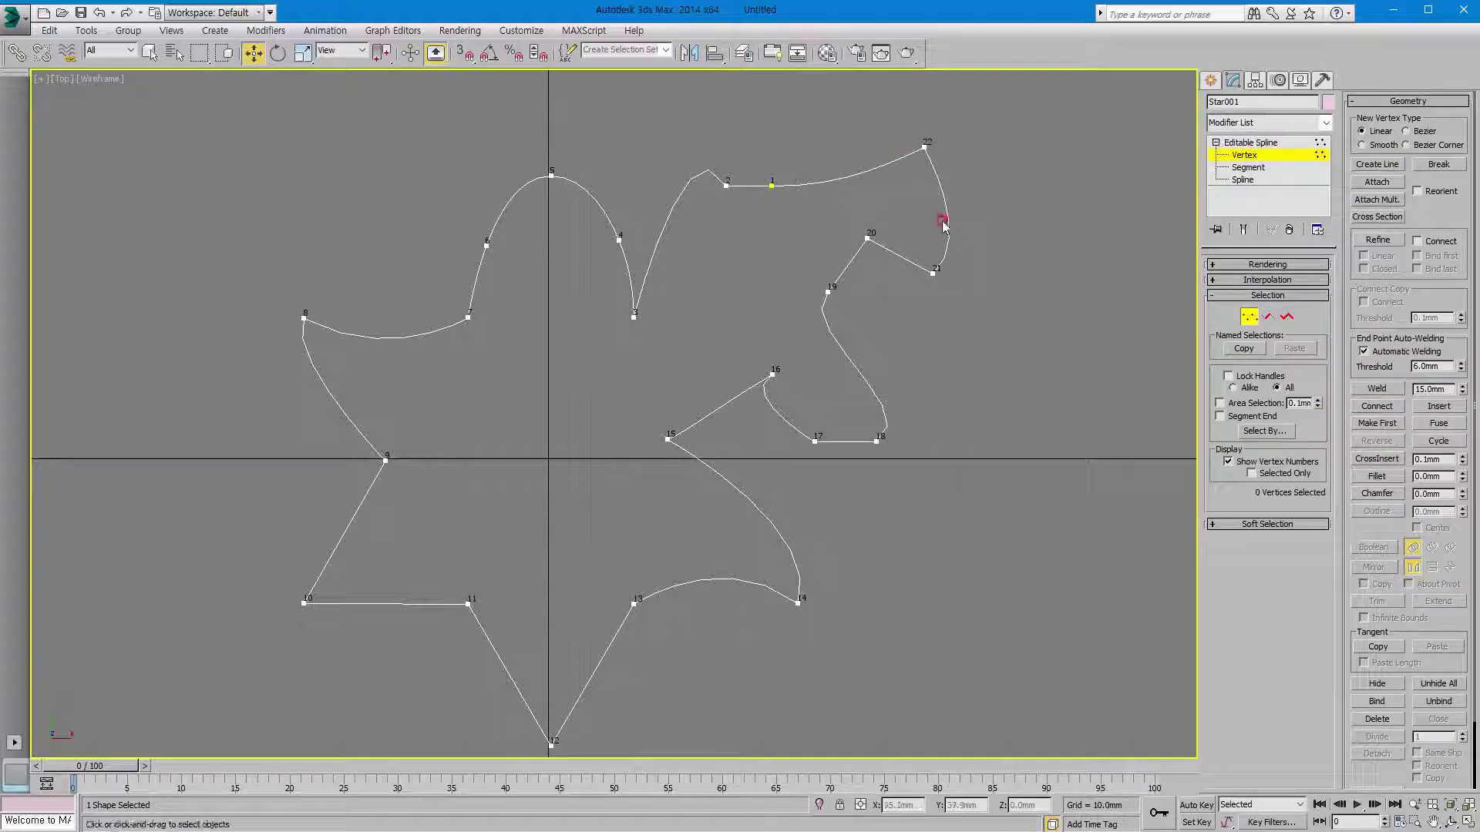
Move the welded vertex 22 slightly left to about X 87.3 mm, Y 75.6 mm and clear the selection
click(925, 146)
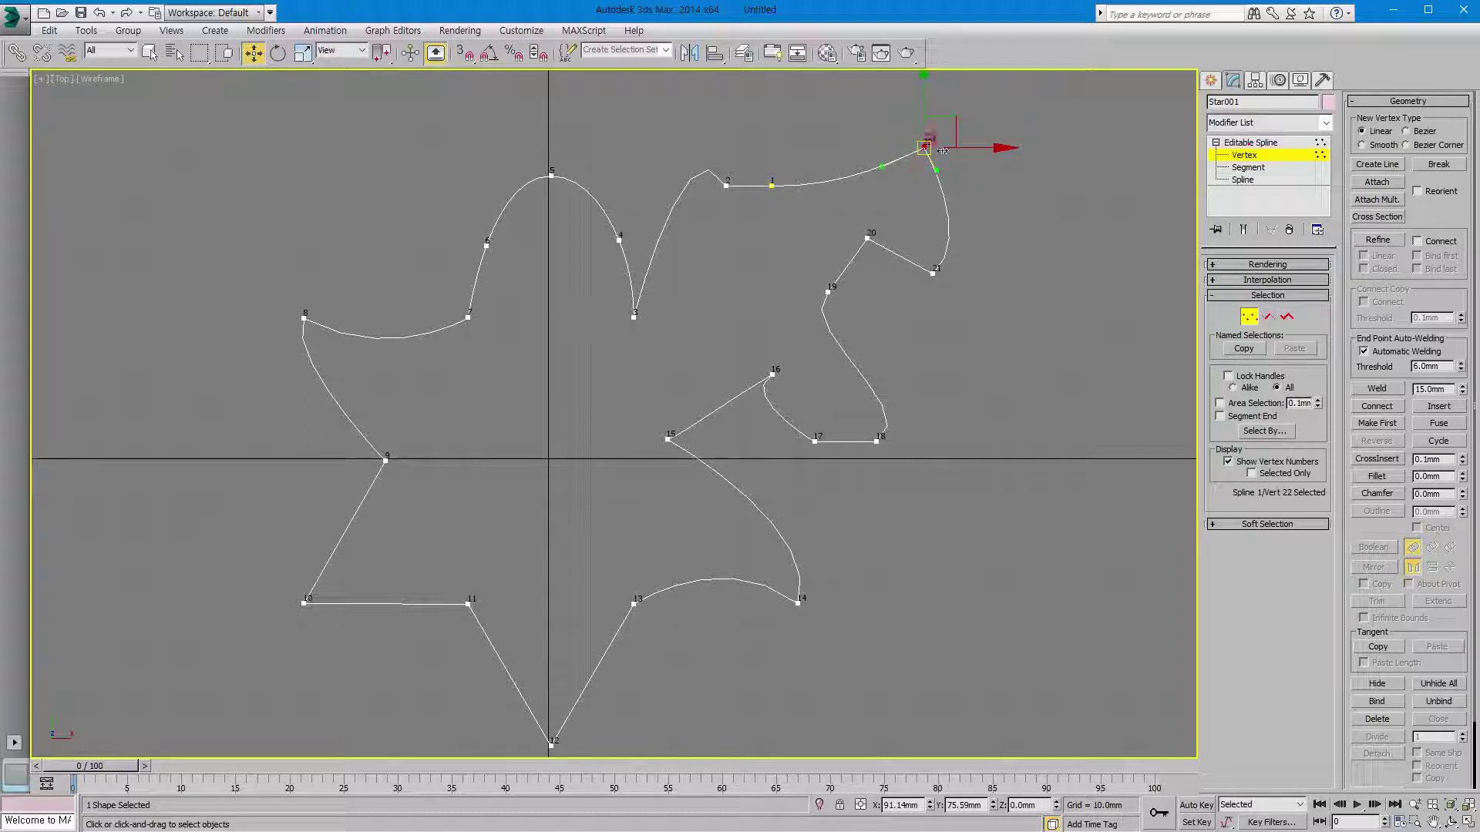
drag(967, 157, 956, 157)
click(1003, 245)
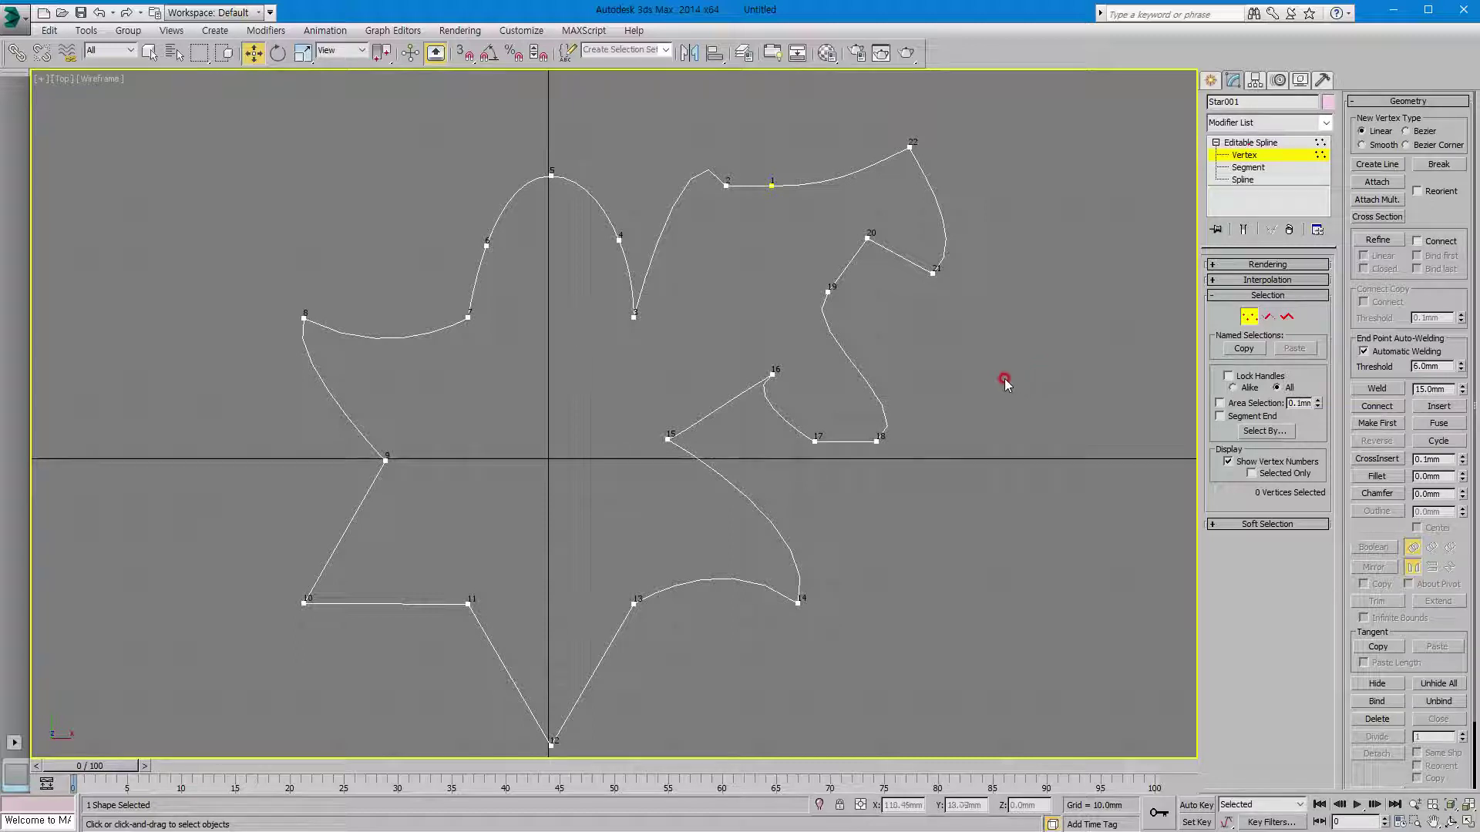
Cycle the vertex selection around the spline starting from vertex 22, then deselect
drag(887, 138, 912, 179)
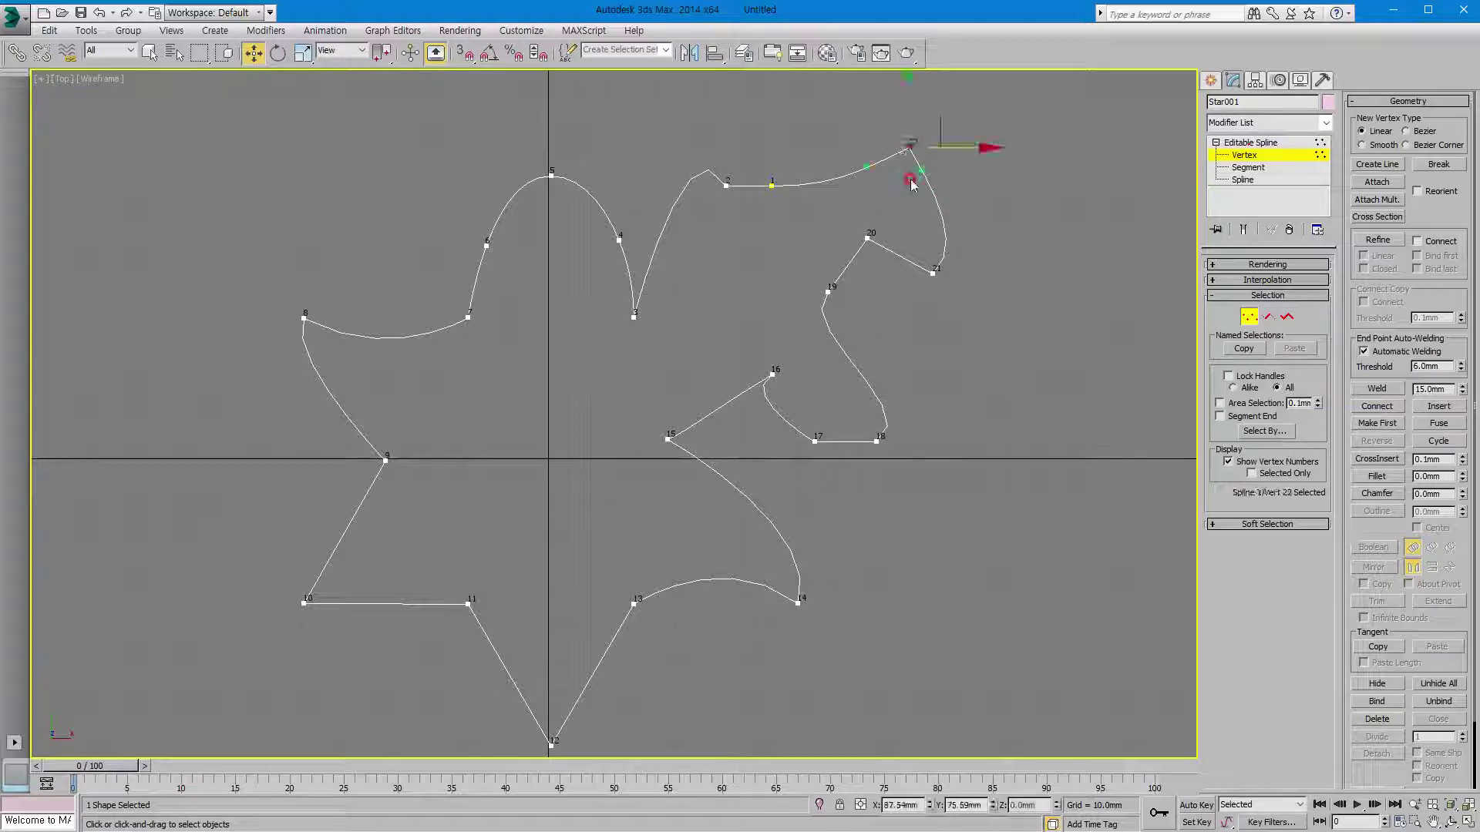
click(1438, 442)
click(1438, 442)
click(1438, 443)
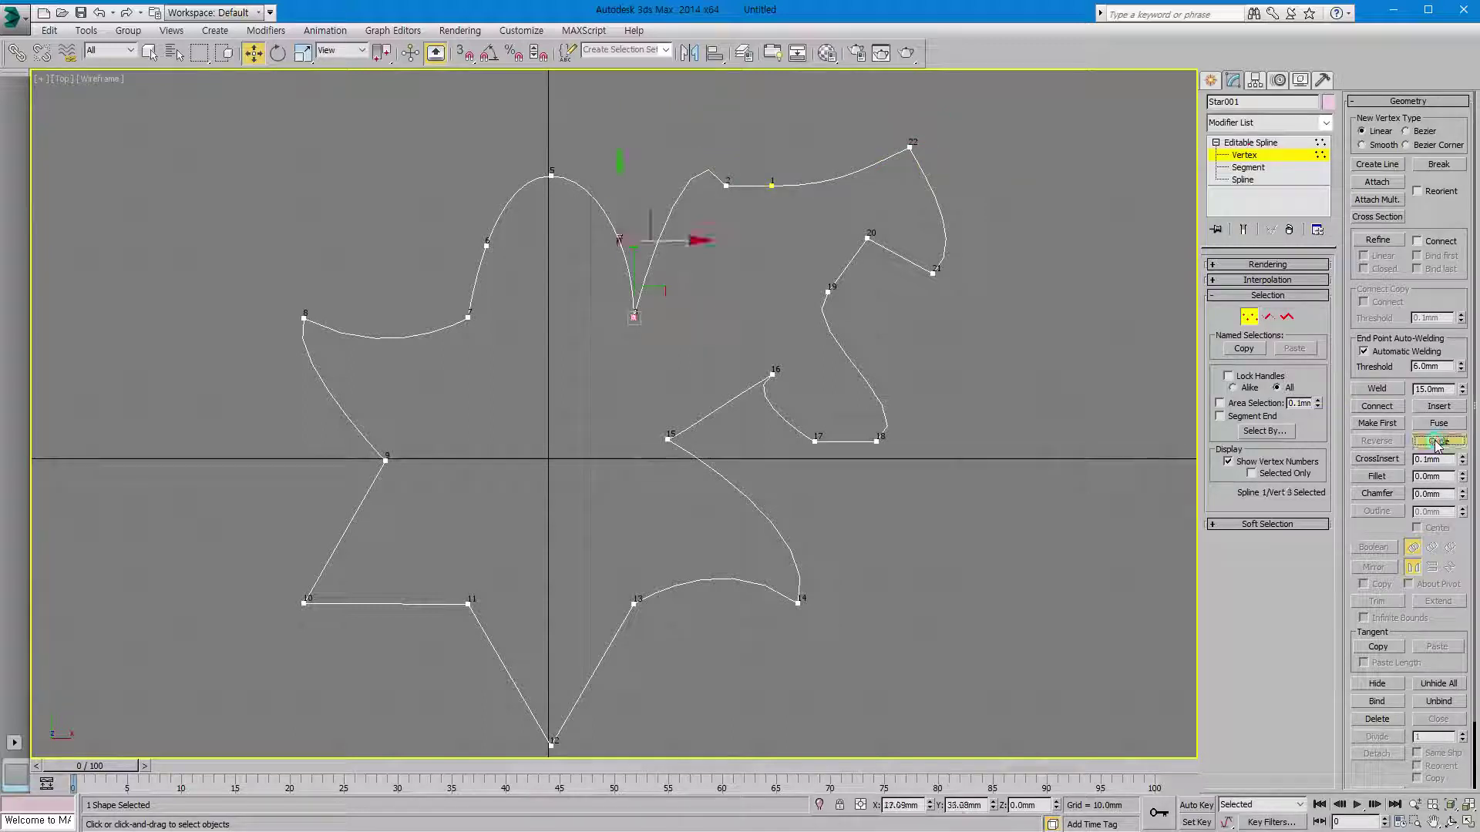
click(1435, 441)
click(1435, 441)
click(1434, 441)
click(1434, 441)
click(1435, 442)
click(1433, 442)
click(1433, 442)
click(1433, 442)
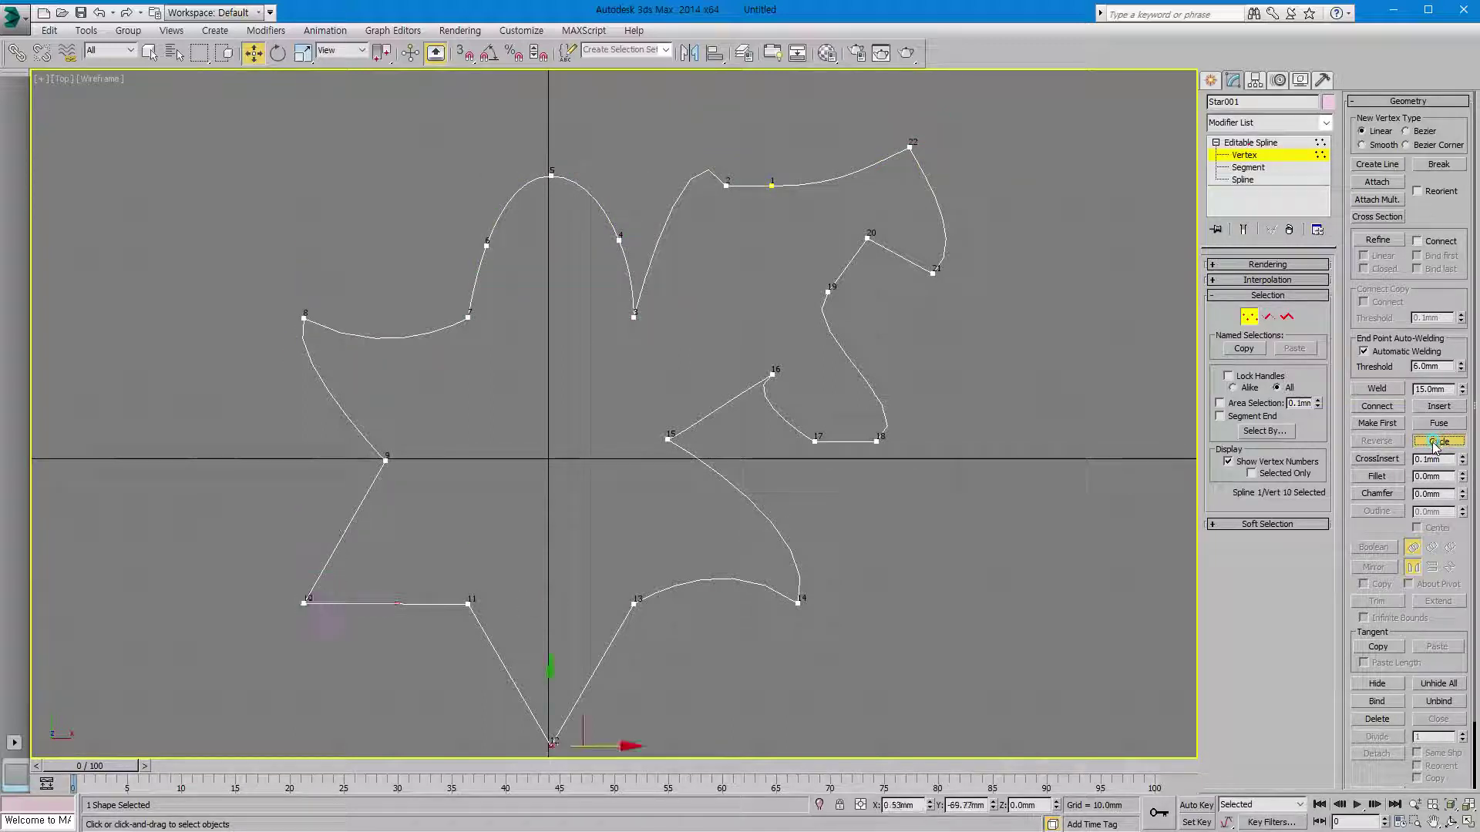
click(1433, 443)
click(1433, 443)
click(1433, 443)
click(1433, 444)
click(1432, 443)
click(1433, 443)
click(1432, 443)
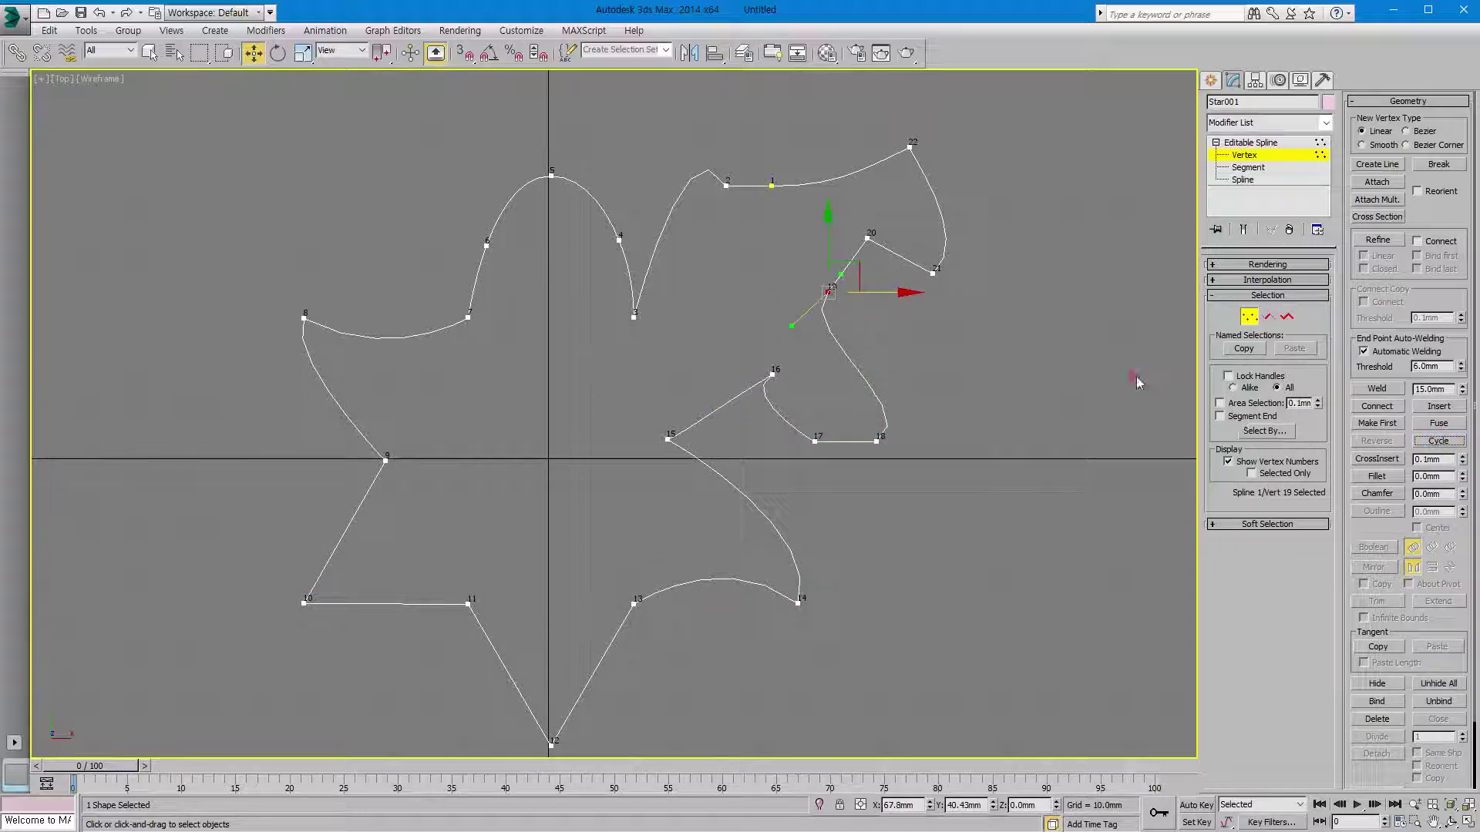
click(1136, 382)
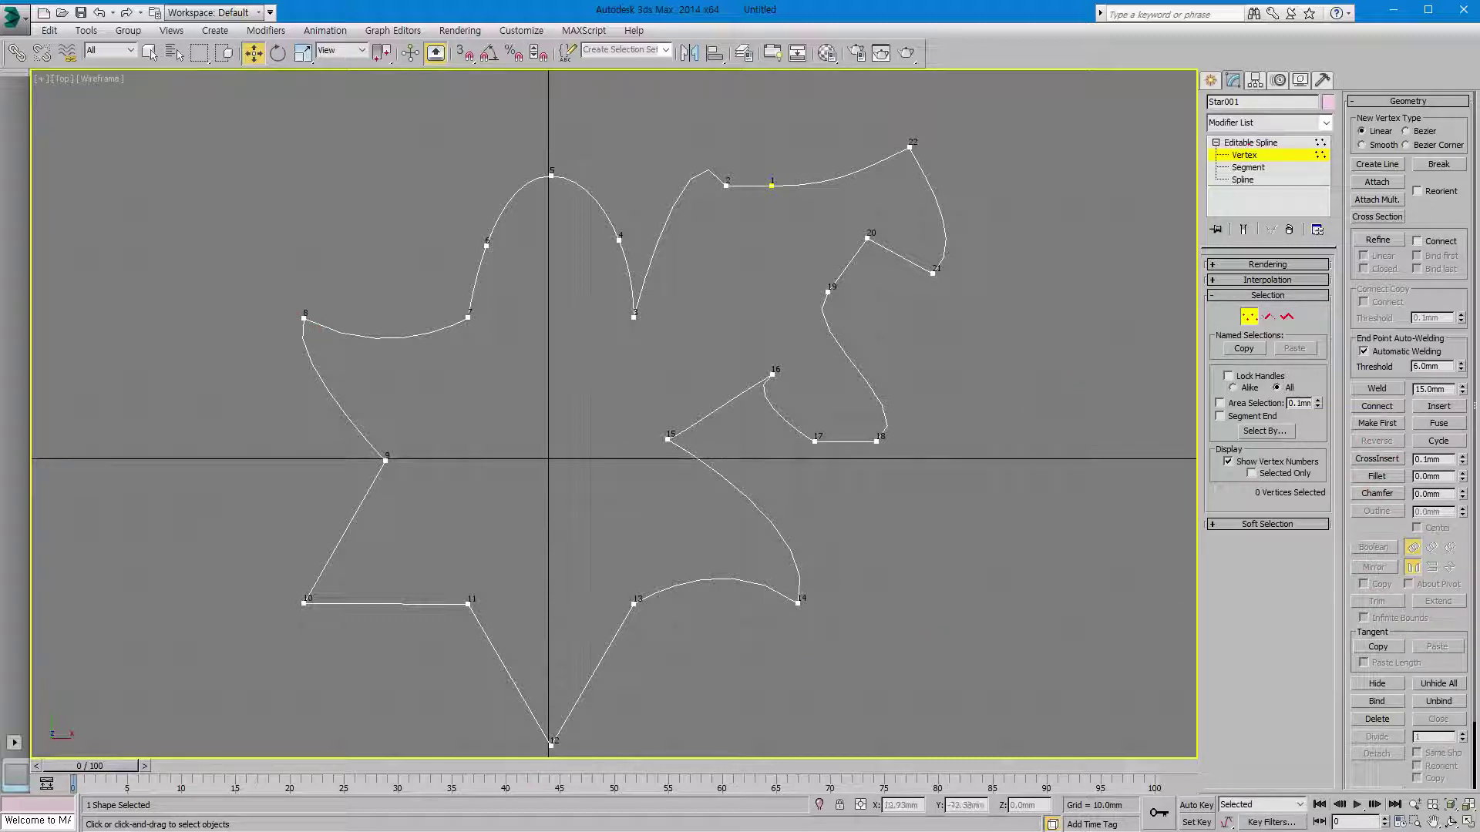
key(ctrl+alt+g)
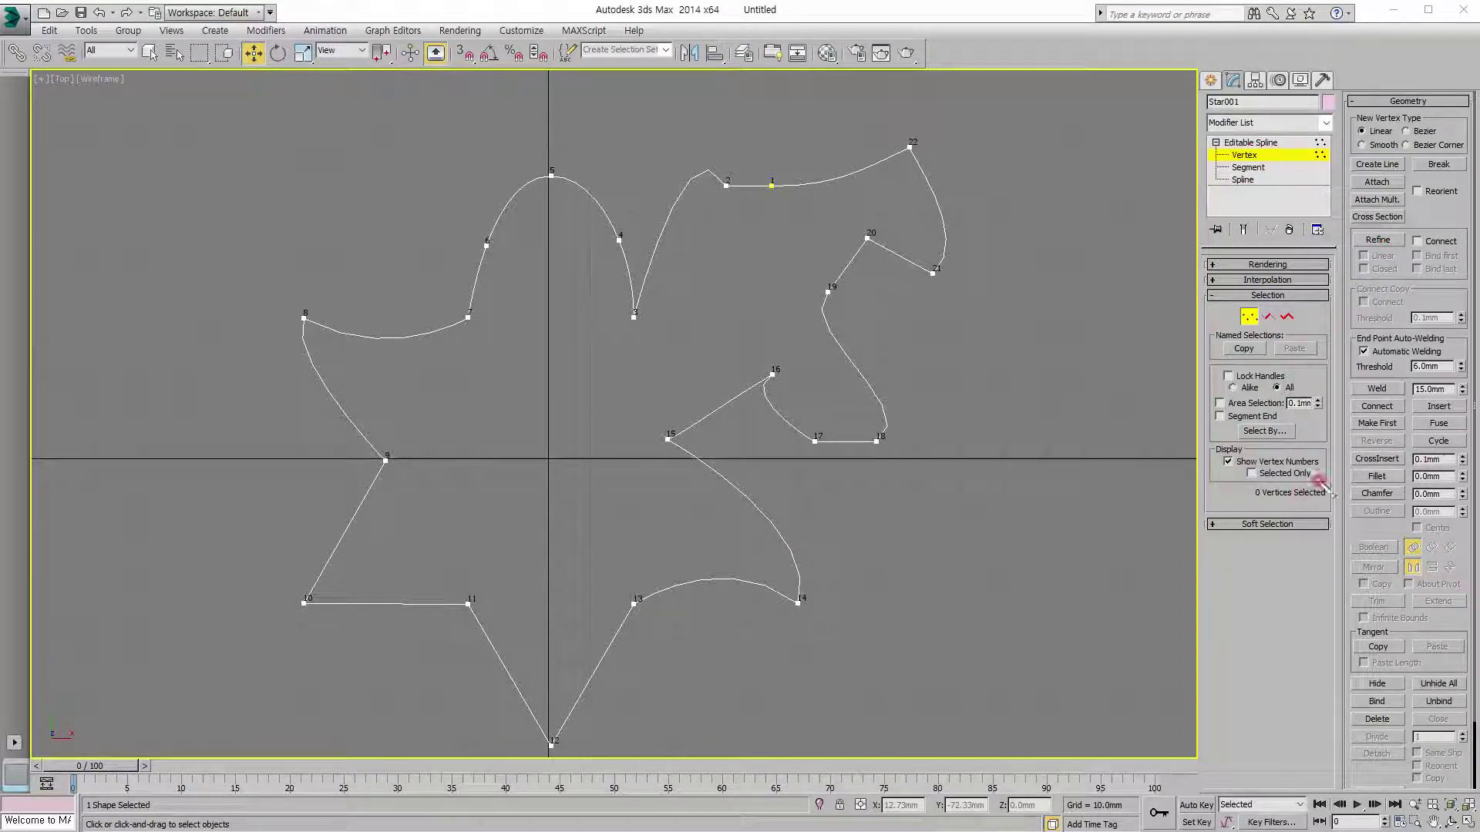
mouse_move(1338, 487)
mouse_down()
mouse_move(1414, 466)
mouse_move(1371, 498)
mouse_move(1408, 498)
mouse_move(1363, 494)
mouse_up()
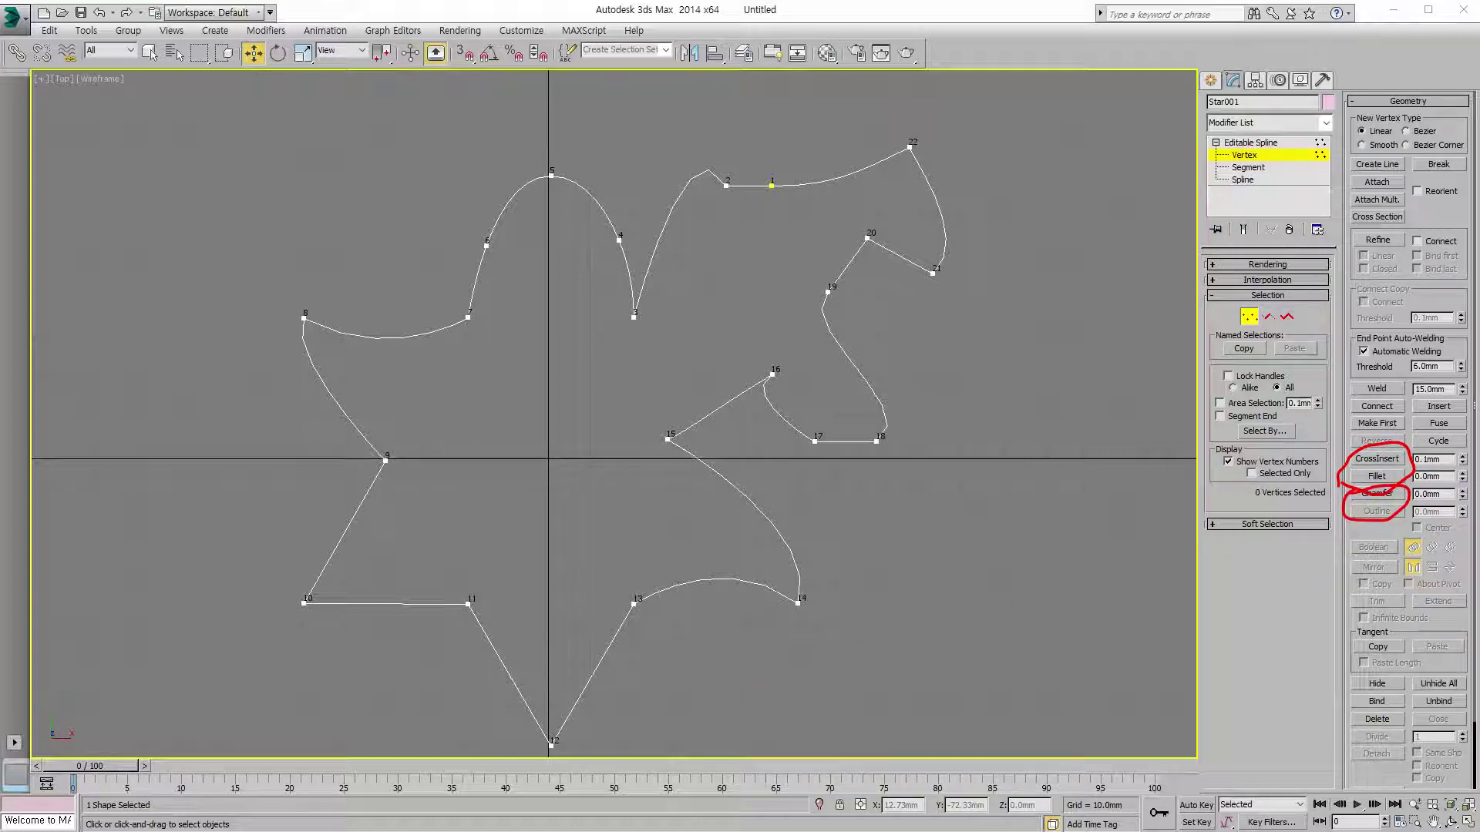
key(e)
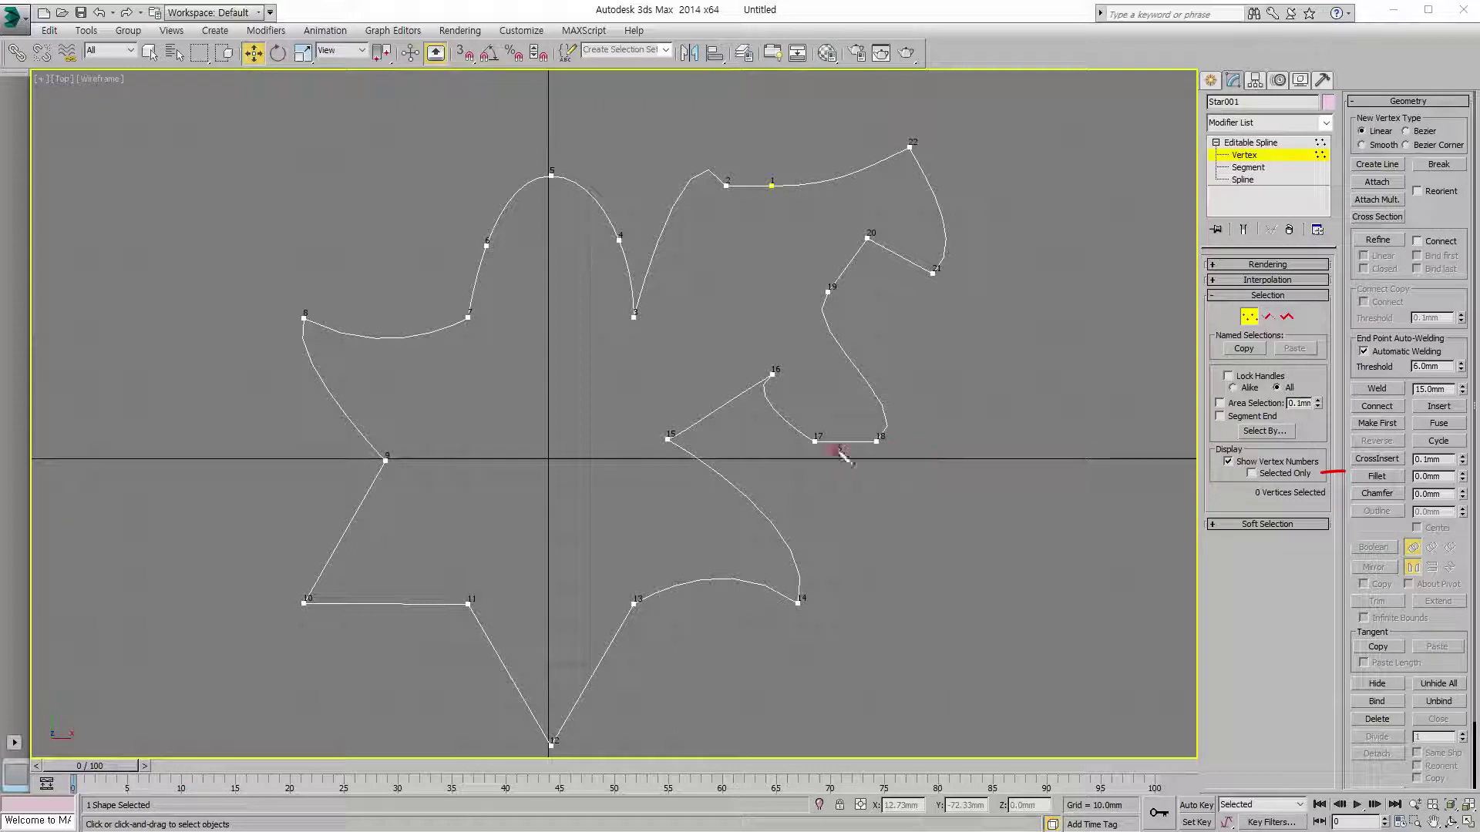
mouse_move(754, 385)
mouse_down()
mouse_move(677, 437)
mouse_move(725, 472)
mouse_up()
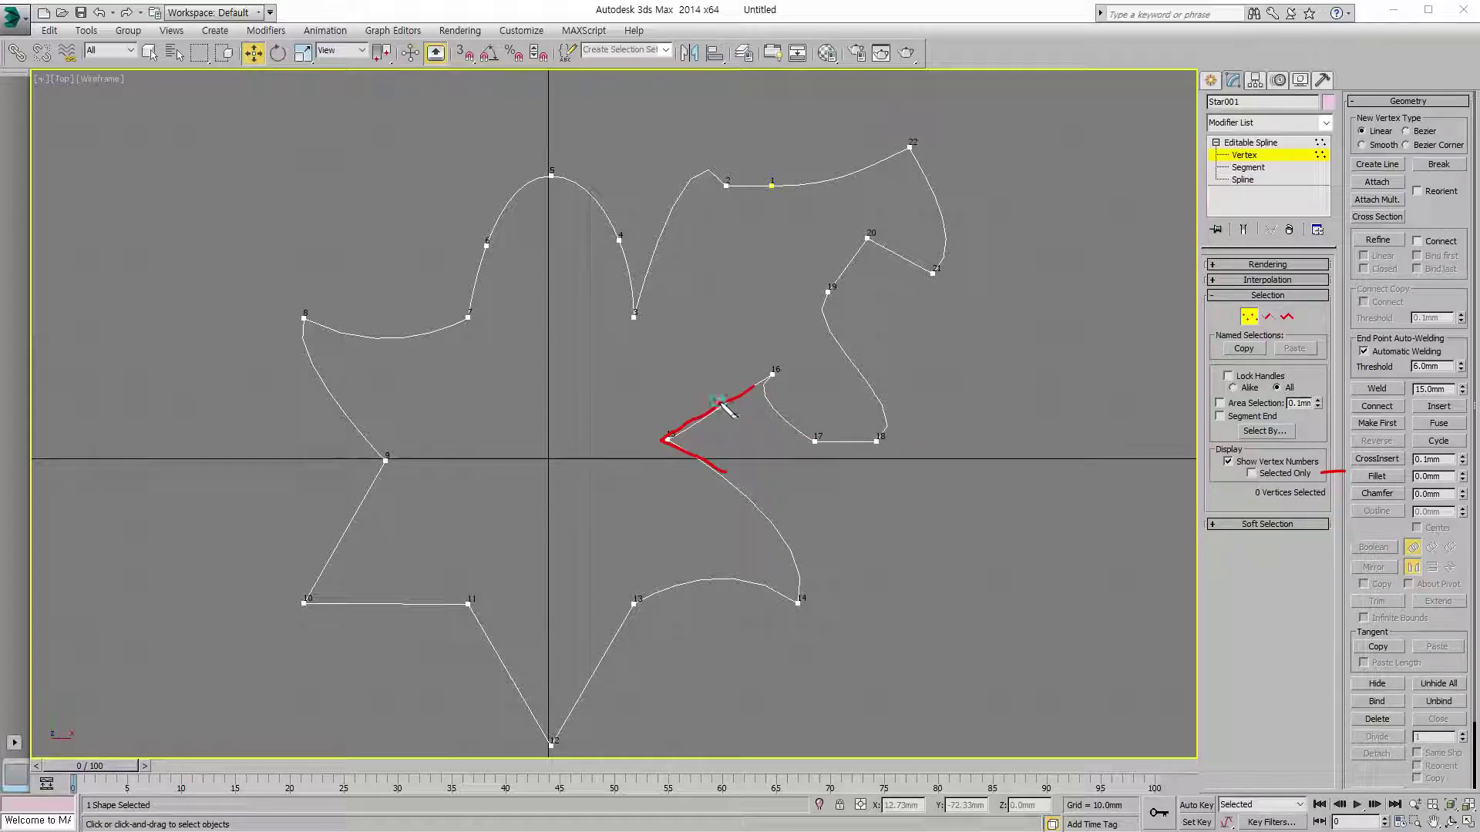
mouse_move(718, 403)
mouse_down()
mouse_move(696, 456)
mouse_move(739, 505)
mouse_up()
drag(716, 406, 738, 380)
mouse_move(965, 240)
mouse_down()
mouse_move(998, 255)
mouse_move(1040, 405)
mouse_up()
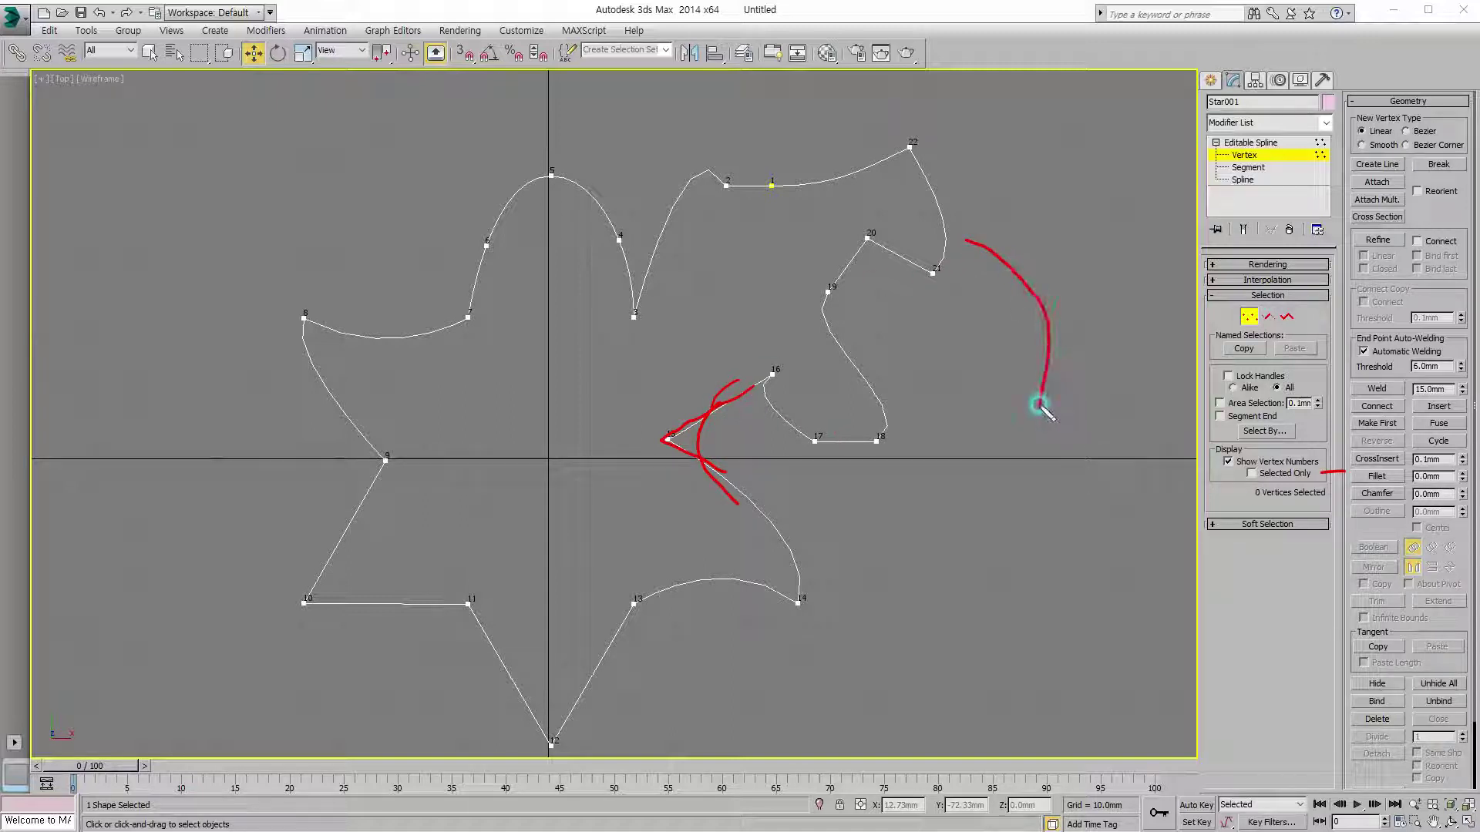
drag(965, 237, 961, 241)
drag(1040, 404, 1037, 409)
drag(1050, 270, 1080, 262)
mouse_move(1062, 267)
mouse_down()
mouse_move(1061, 328)
mouse_move(1102, 306)
mouse_up()
mouse_move(1108, 248)
mouse_down()
mouse_move(1110, 290)
mouse_move(1148, 297)
mouse_up()
mouse_move(1156, 254)
mouse_down()
mouse_move(1170, 296)
mouse_move(1173, 258)
mouse_up()
drag(1060, 299, 1072, 293)
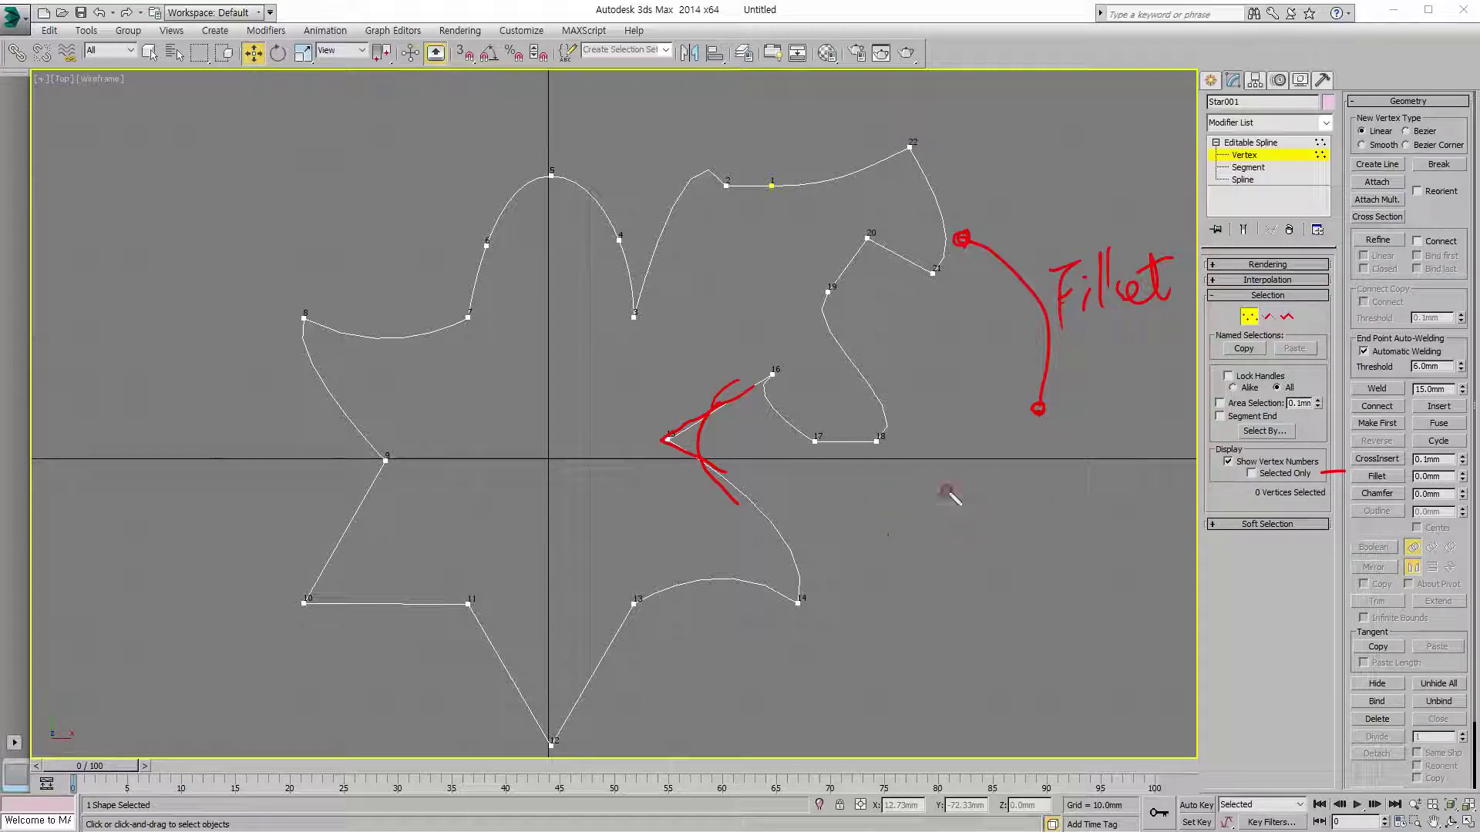
click(1043, 612)
mouse_move(817, 477)
mouse_down()
mouse_move(912, 472)
mouse_move(1034, 584)
mouse_move(1056, 611)
mouse_move(1057, 719)
mouse_up()
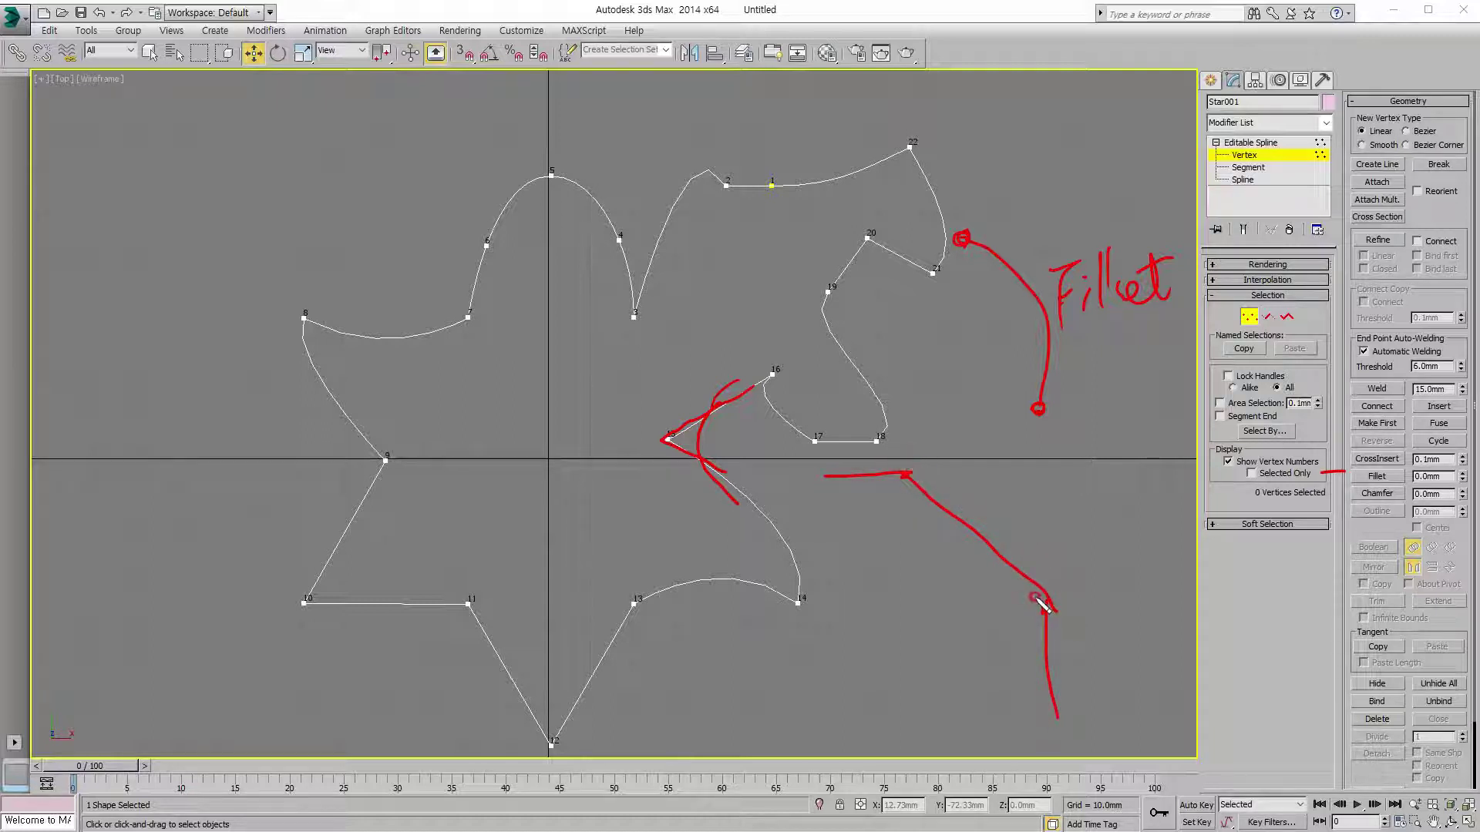
drag(1008, 477, 1011, 508)
mouse_move(1015, 439)
mouse_down()
mouse_move(1044, 503)
mouse_move(1100, 468)
mouse_up()
mouse_move(1150, 395)
mouse_down()
mouse_move(1110, 392)
mouse_move(1136, 528)
mouse_up()
drag(1104, 466, 1154, 454)
drag(1157, 420, 1178, 435)
drag(1054, 510, 1187, 464)
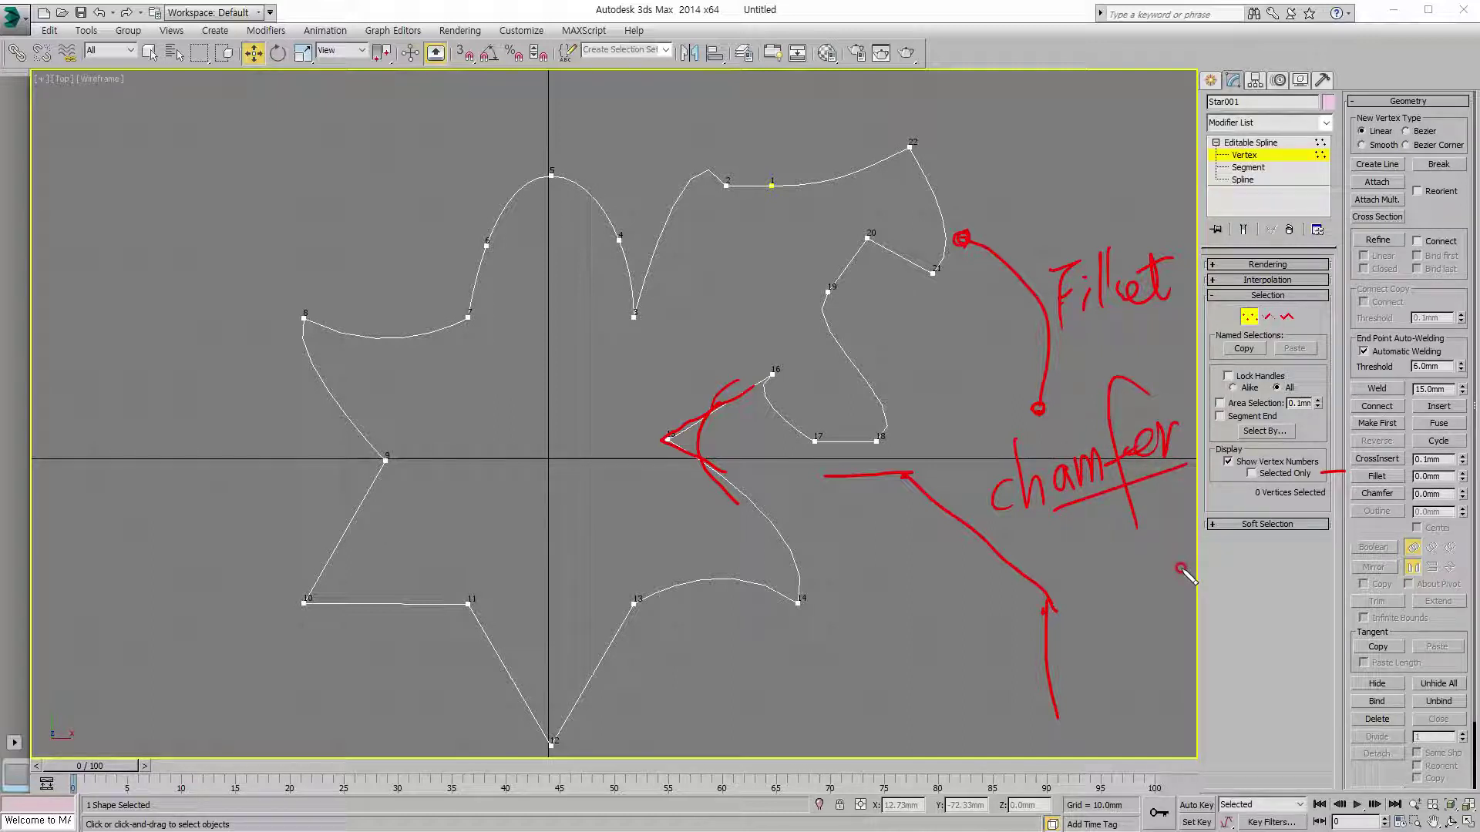
mouse_move(641, 313)
mouse_down()
mouse_move(657, 325)
mouse_move(655, 299)
mouse_move(652, 341)
mouse_up()
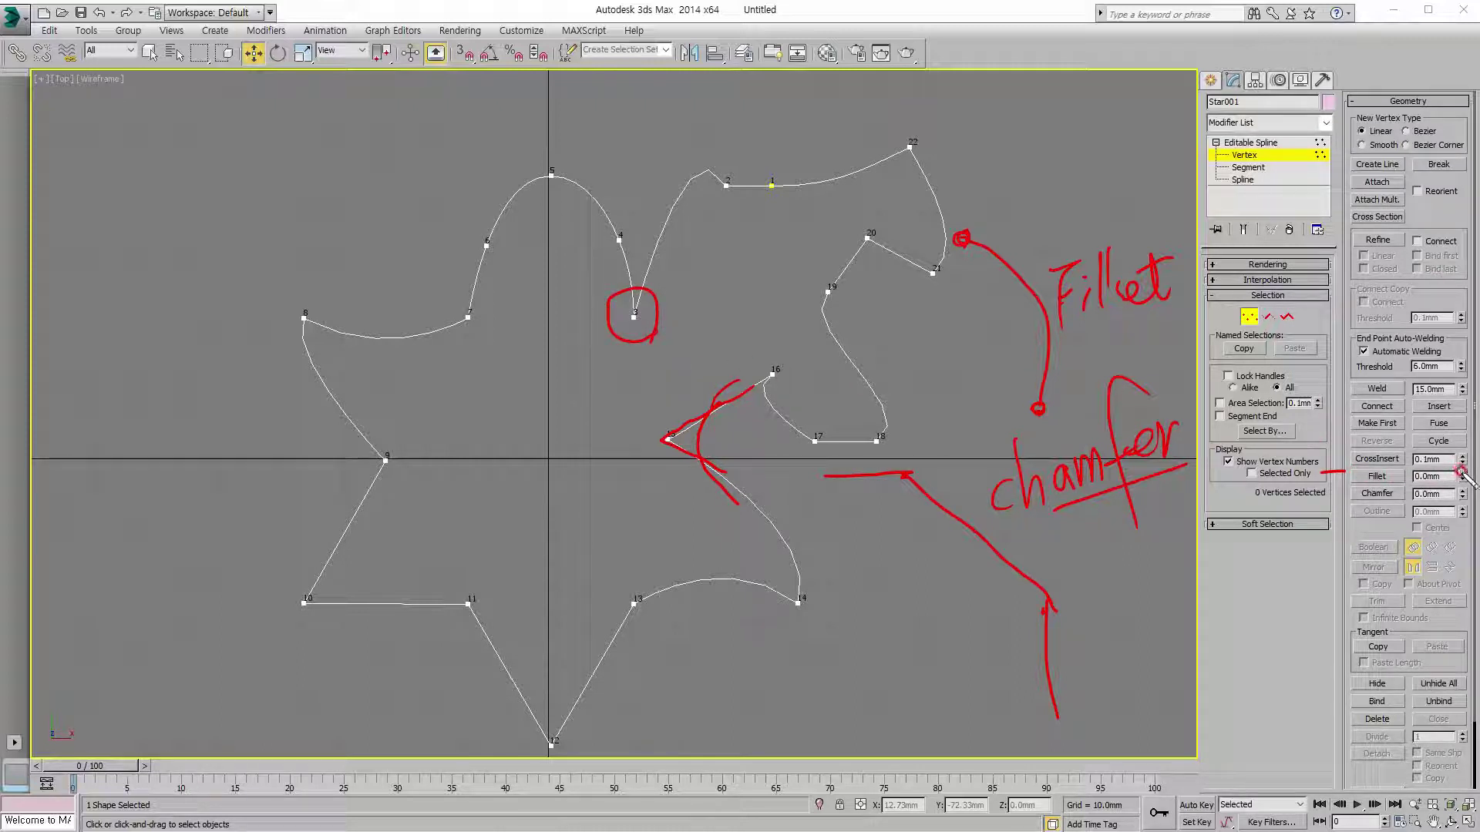
drag(1461, 471, 1457, 412)
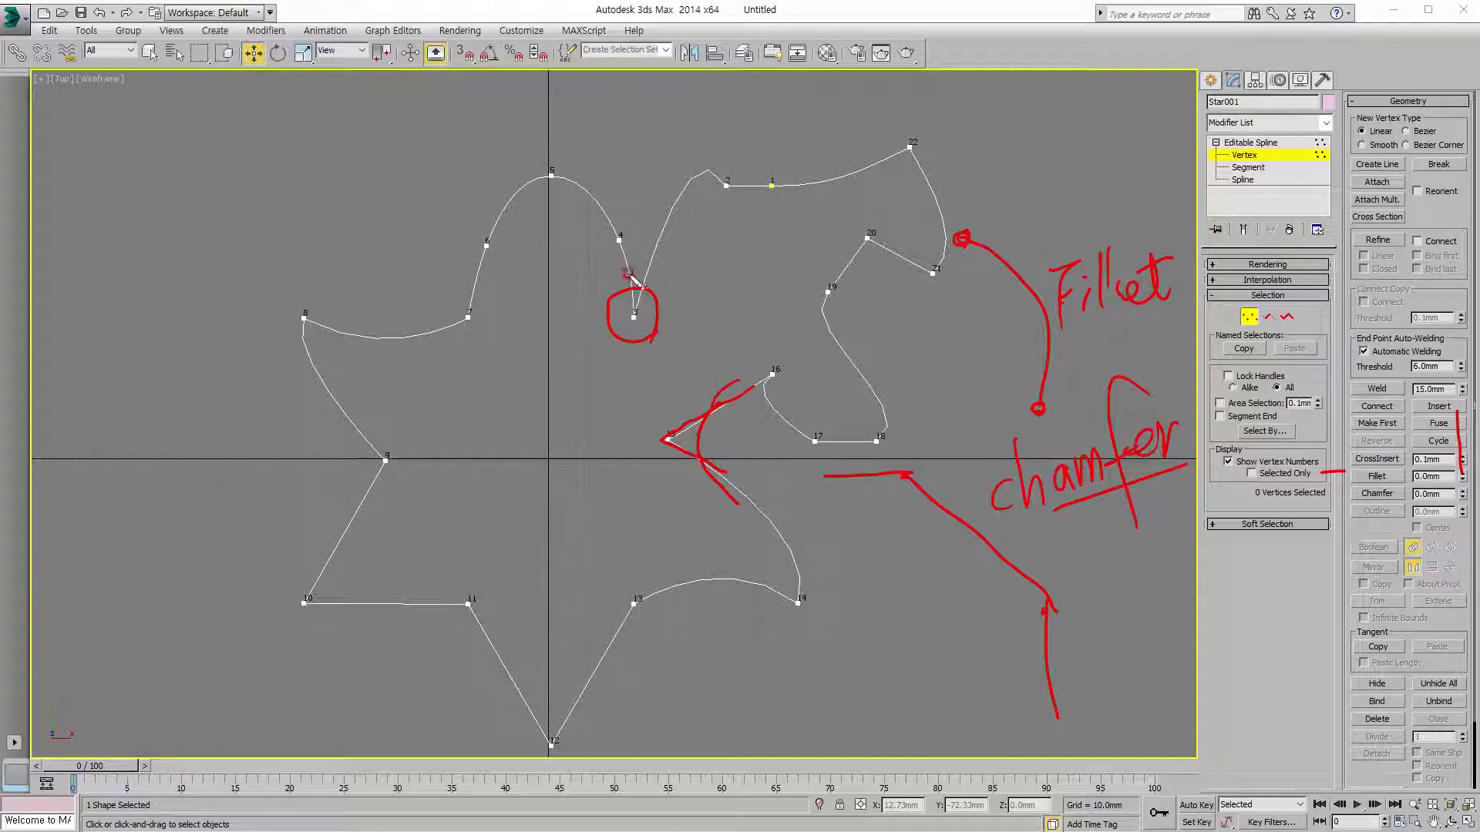
drag(646, 287, 652, 250)
drag(322, 568, 351, 602)
key(Escape)
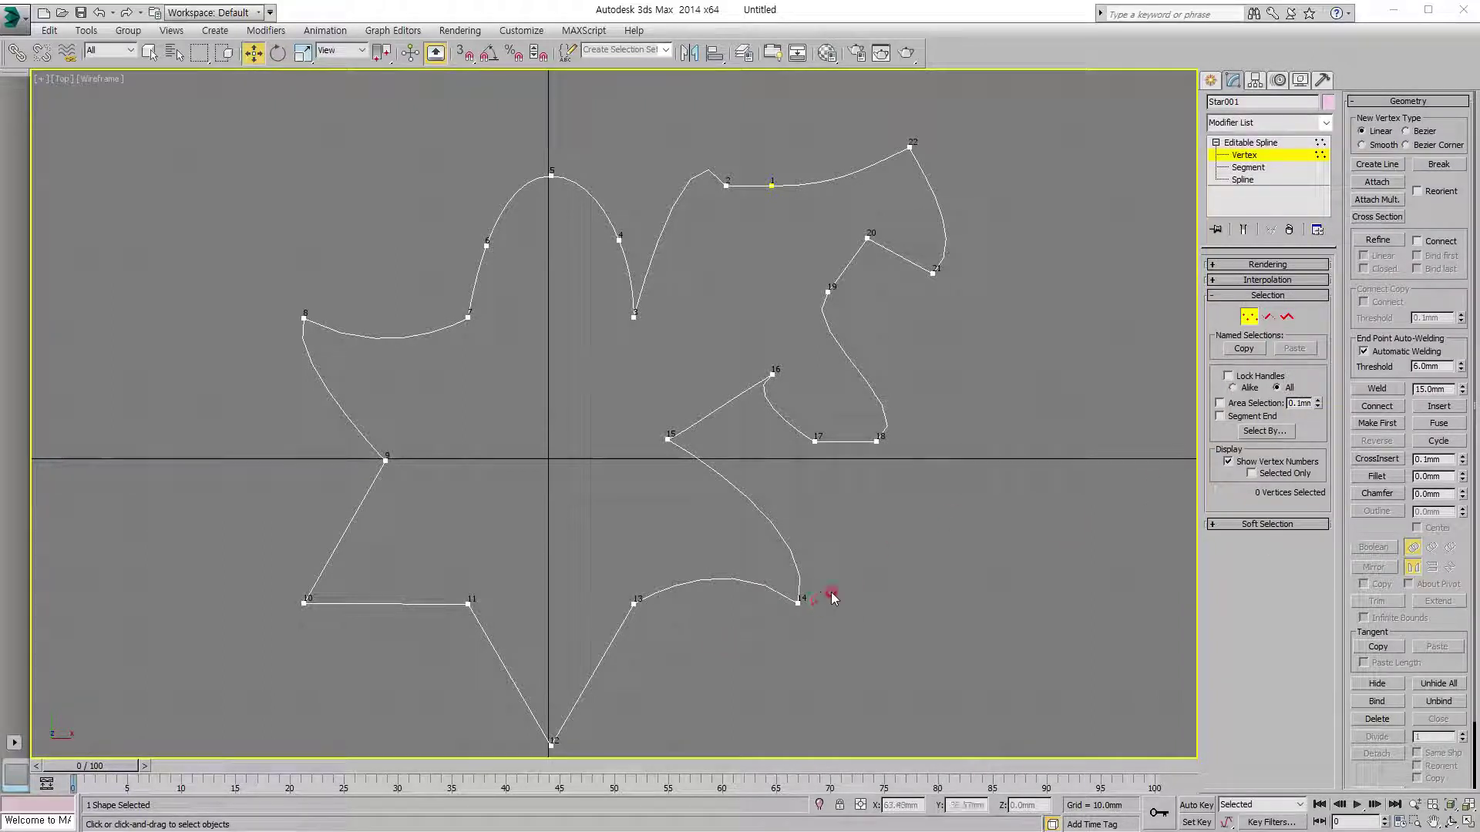
Fillet vertex 11, the inner corner beside the star's bottom point, into a rounded corner and exit the Fillet tool
click(468, 602)
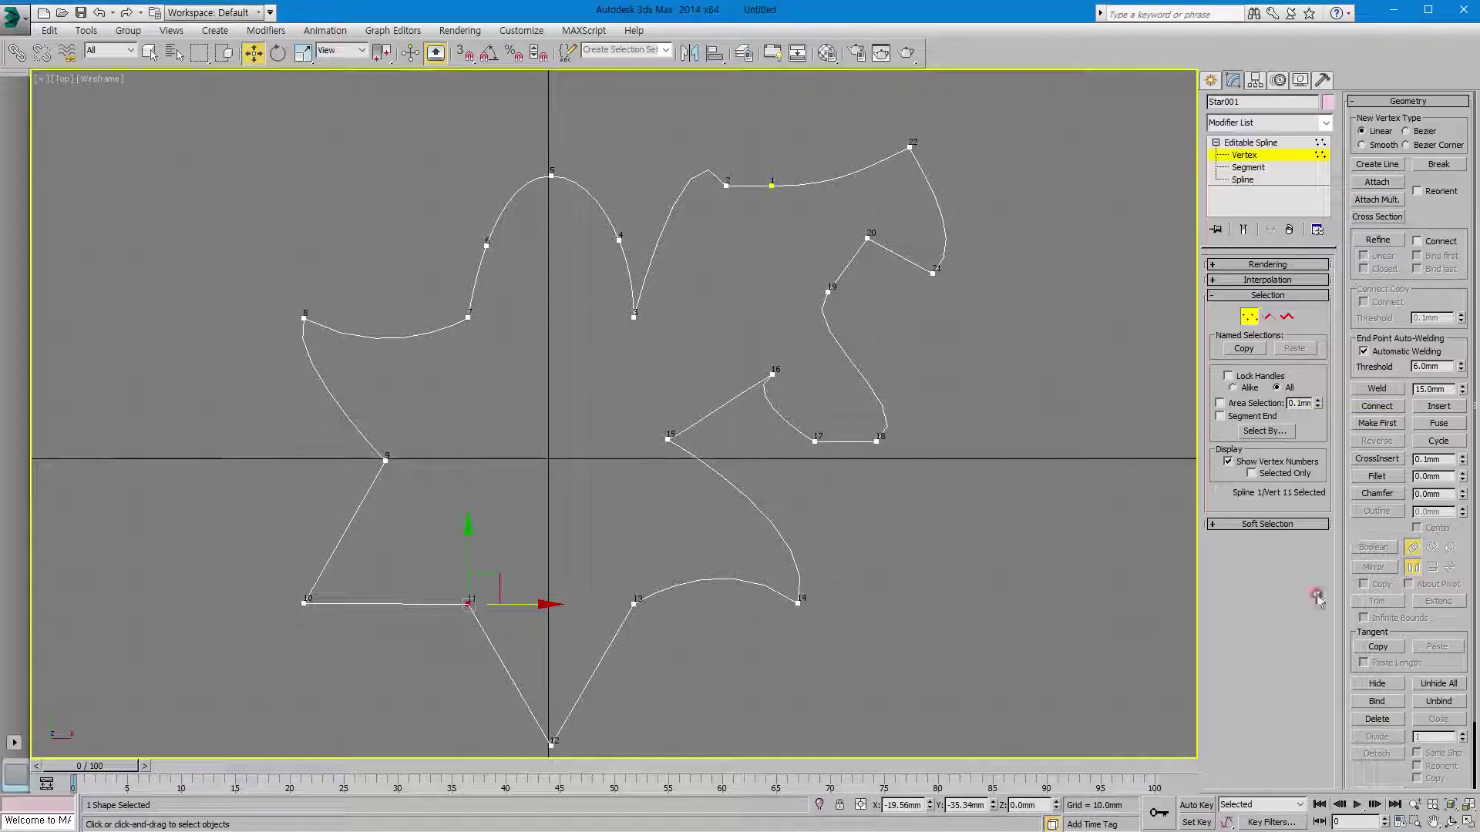
click(1384, 476)
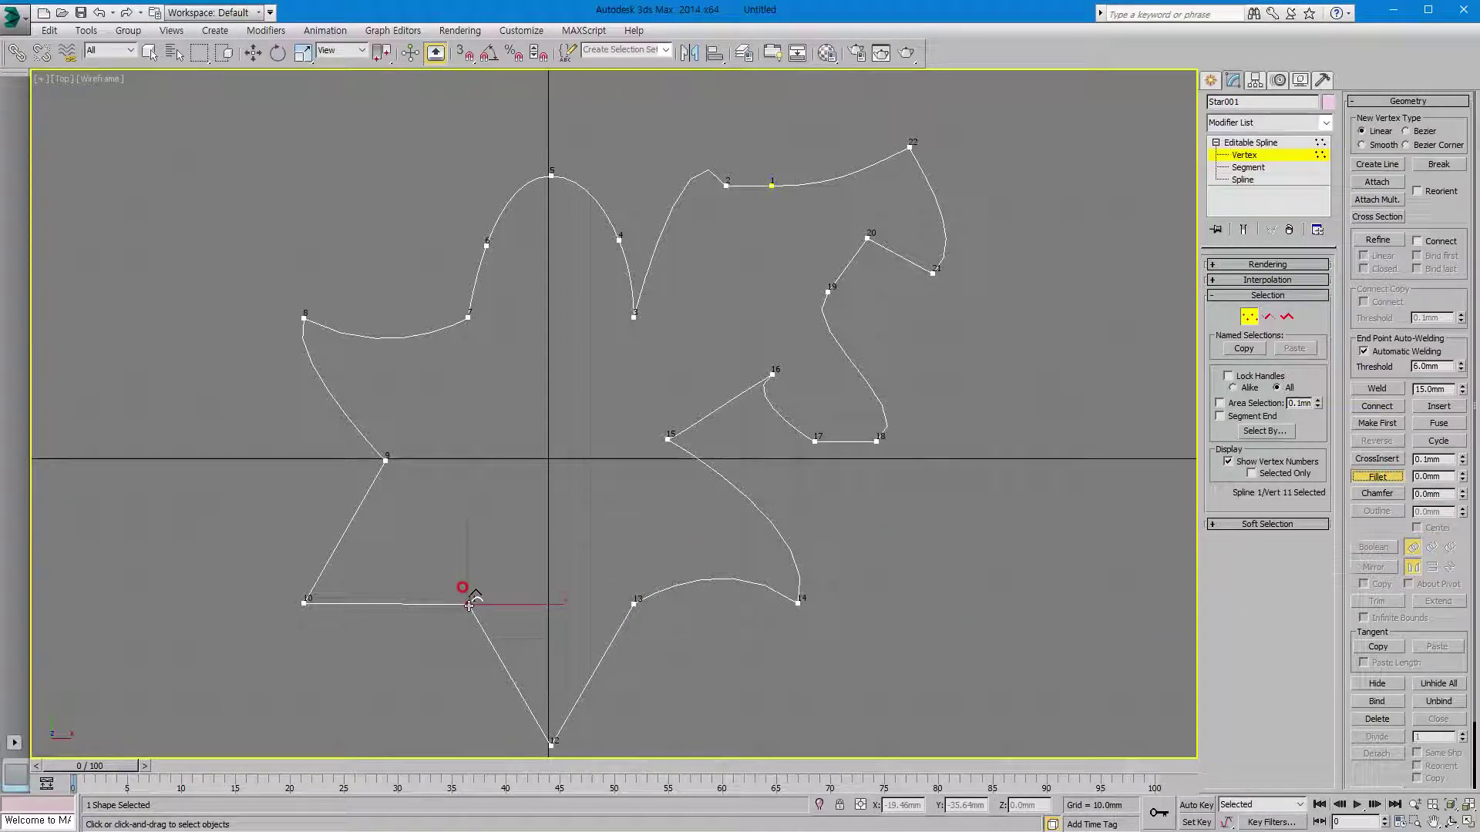
drag(469, 606, 475, 545)
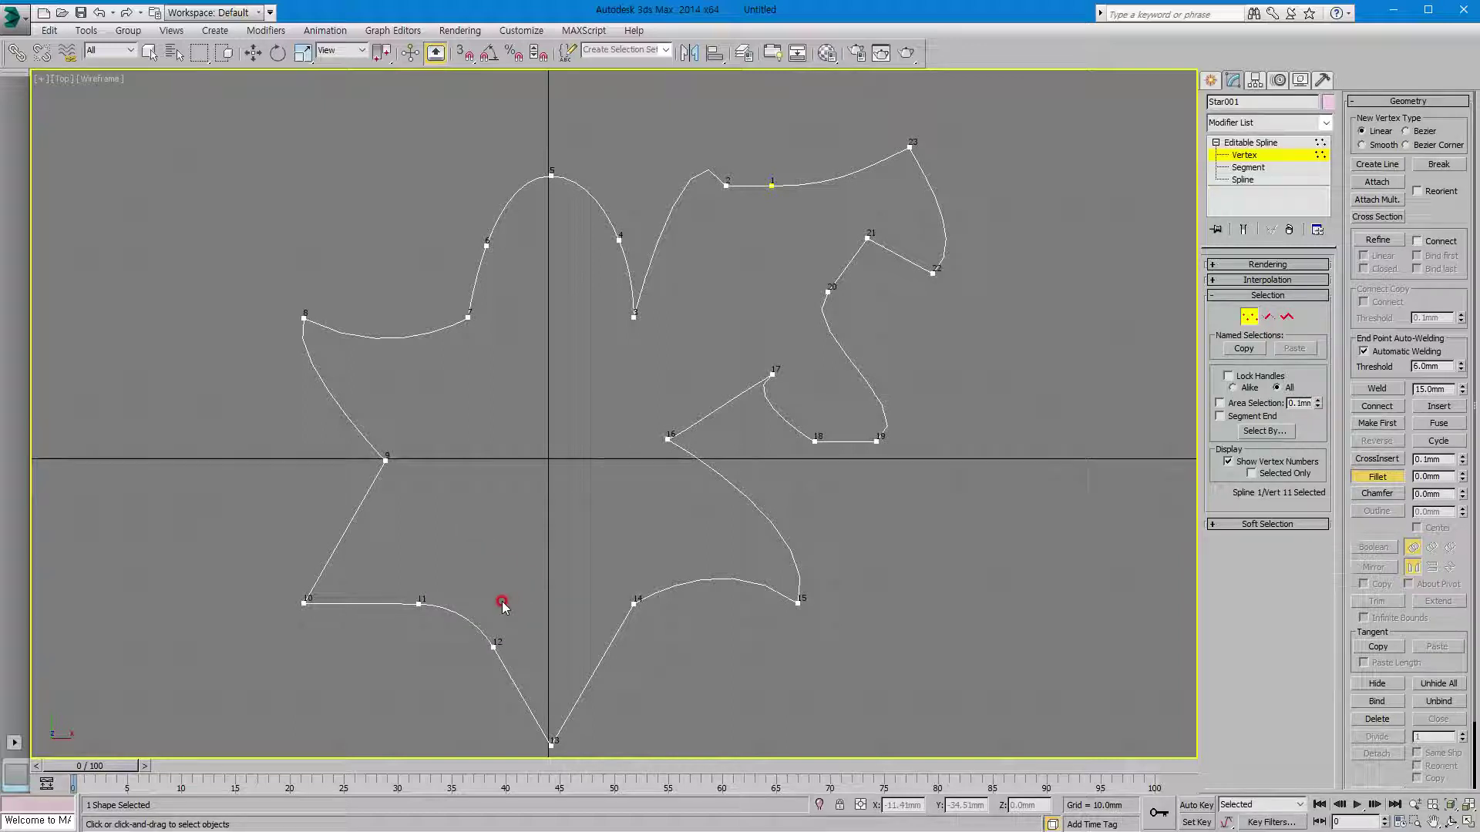
right_click(494, 473)
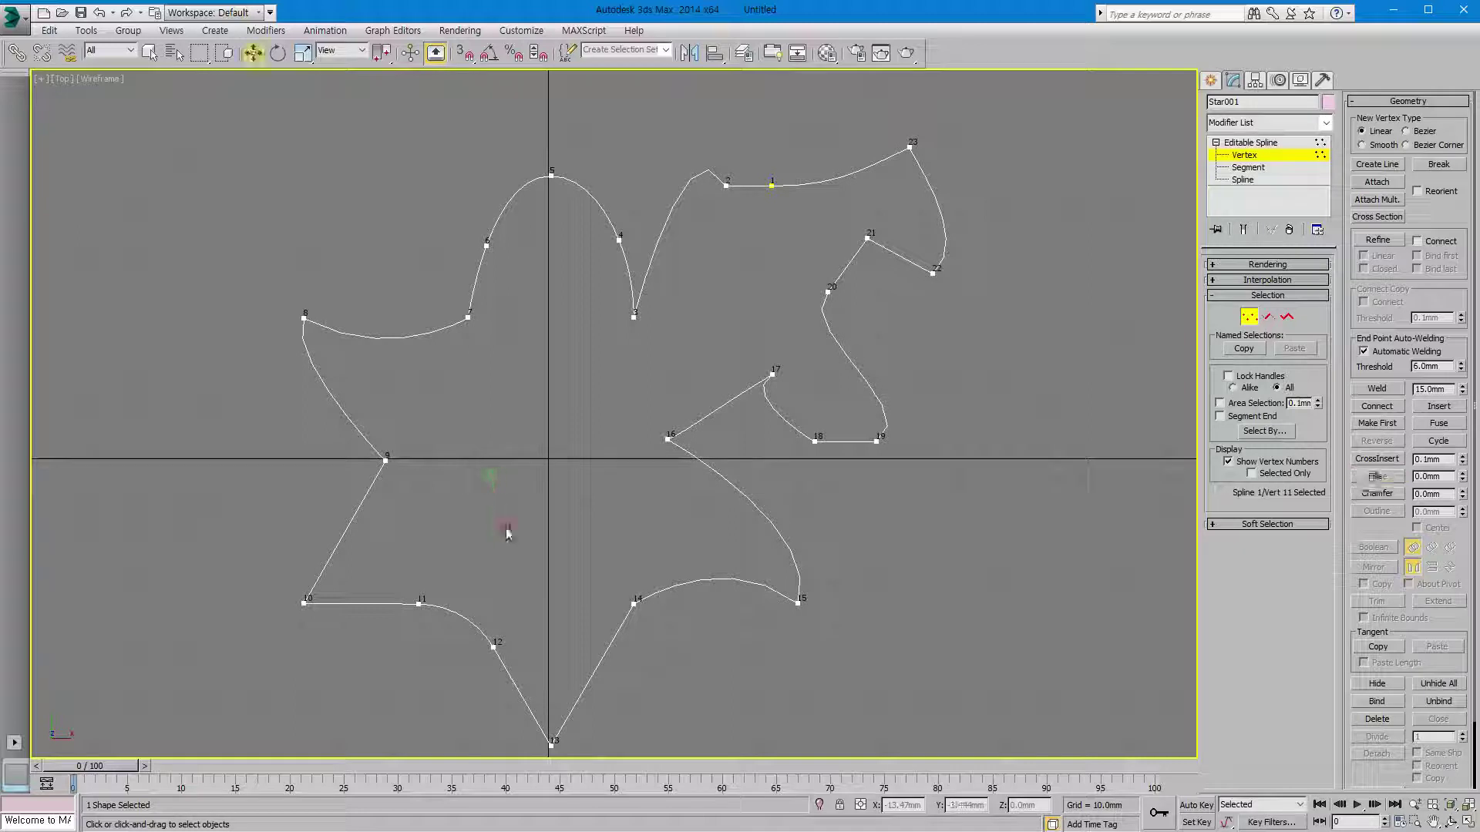
Fillet the upper-left tip at vertex 8, then fillet the resulting vertex 9 as well and leave the Fillet tool
click(302, 315)
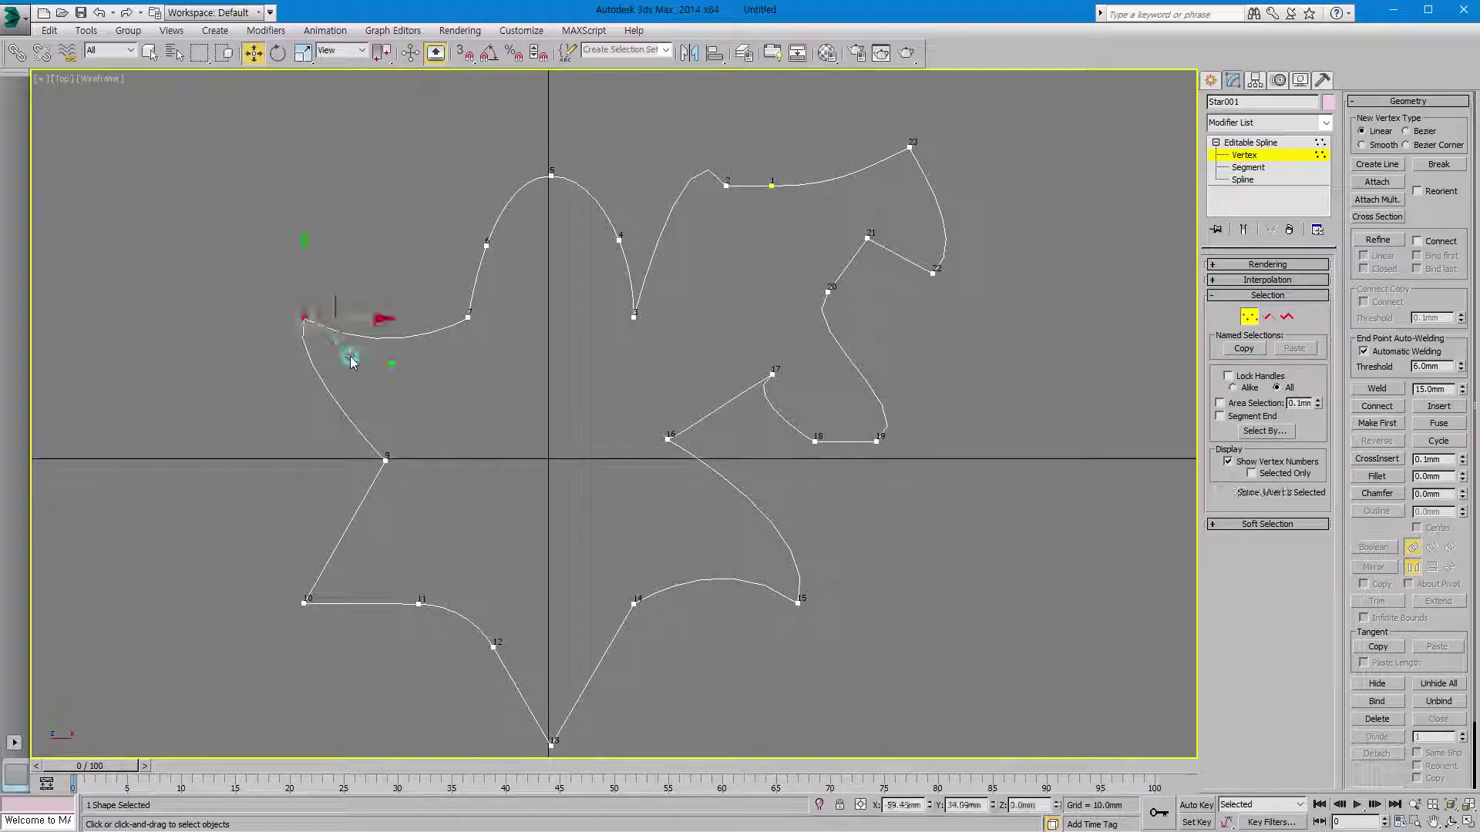
click(1376, 476)
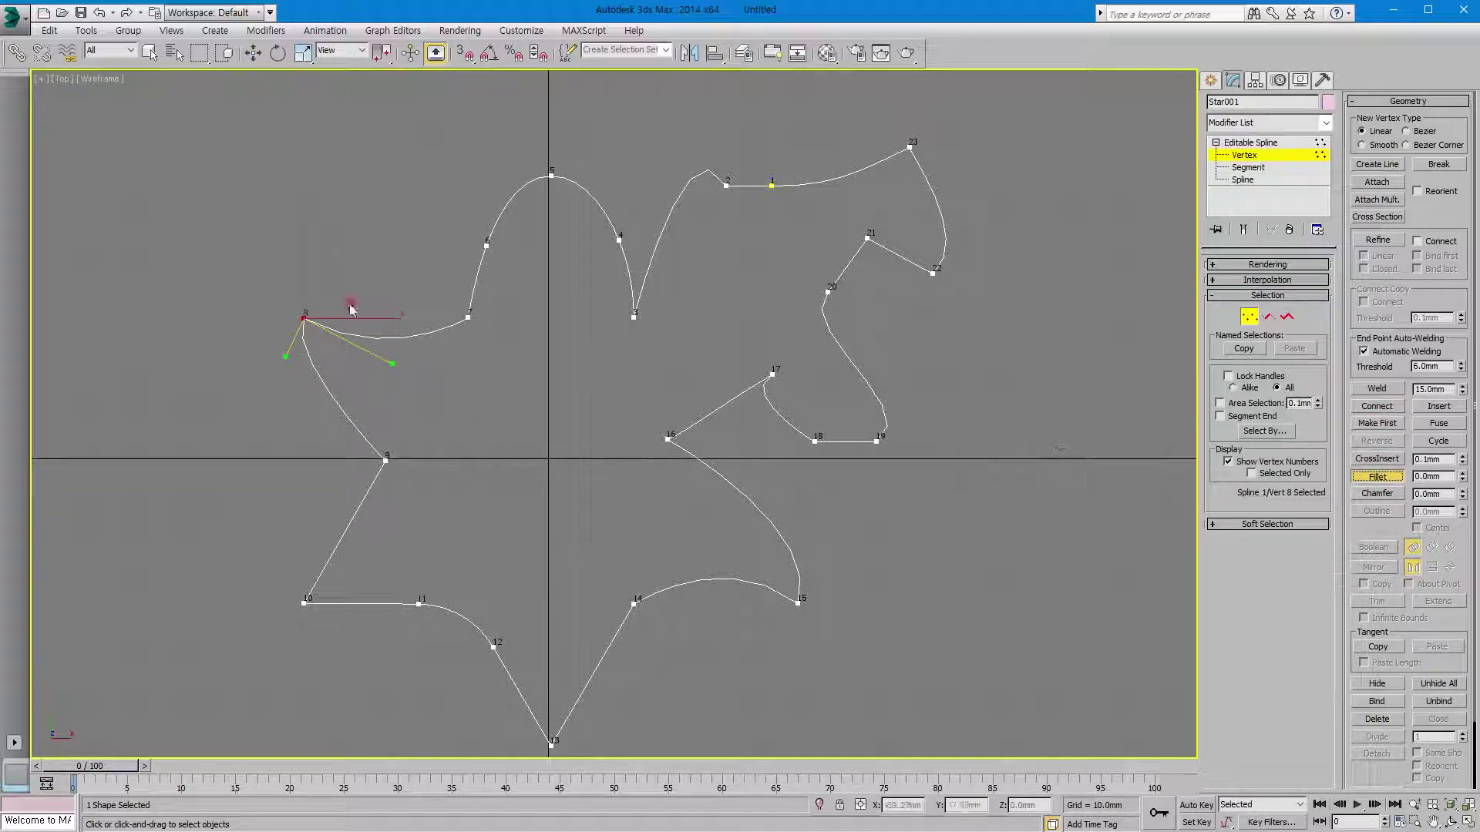
drag(303, 315, 303, 270)
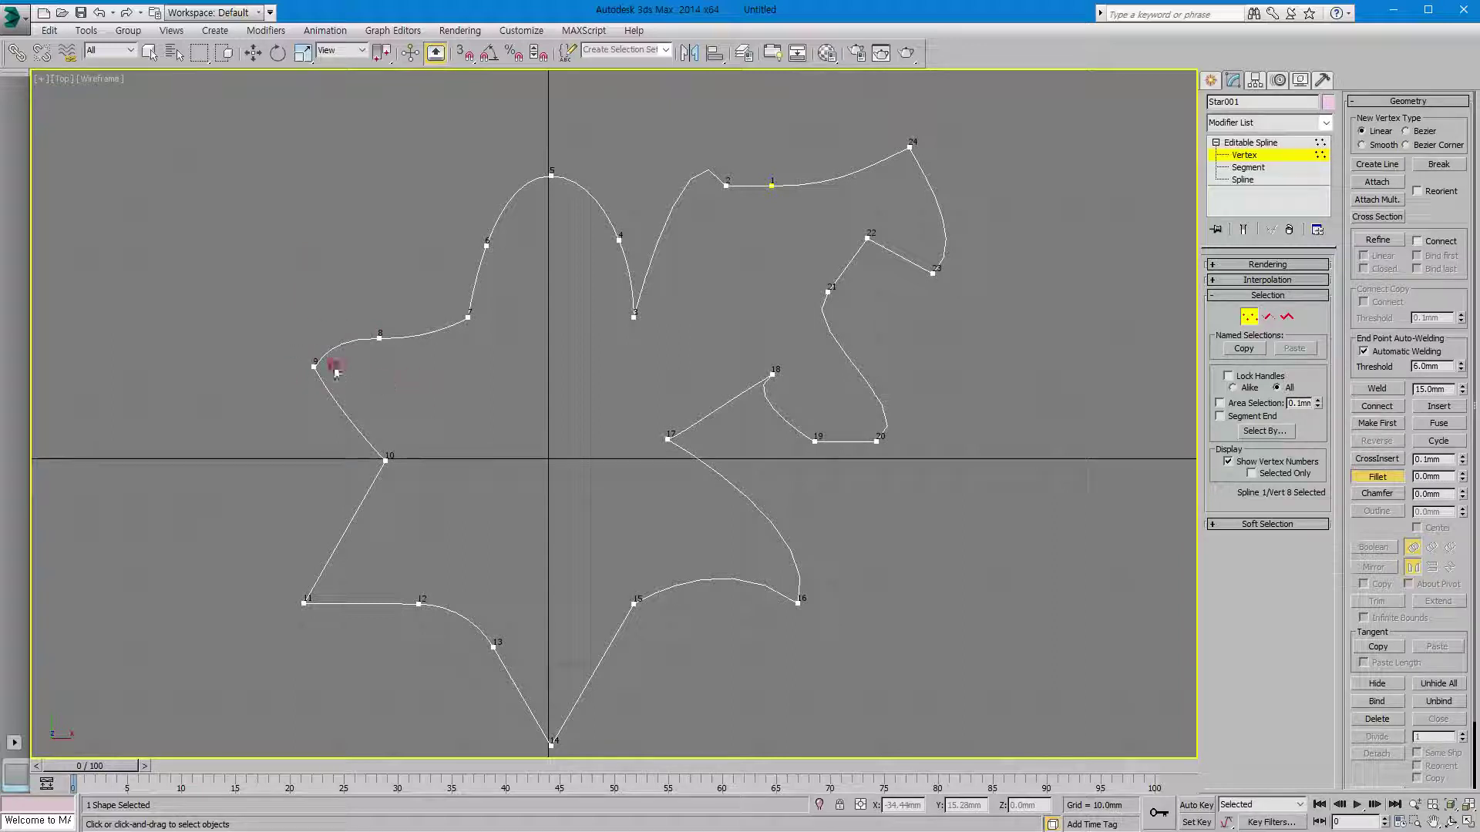
drag(313, 367, 311, 309)
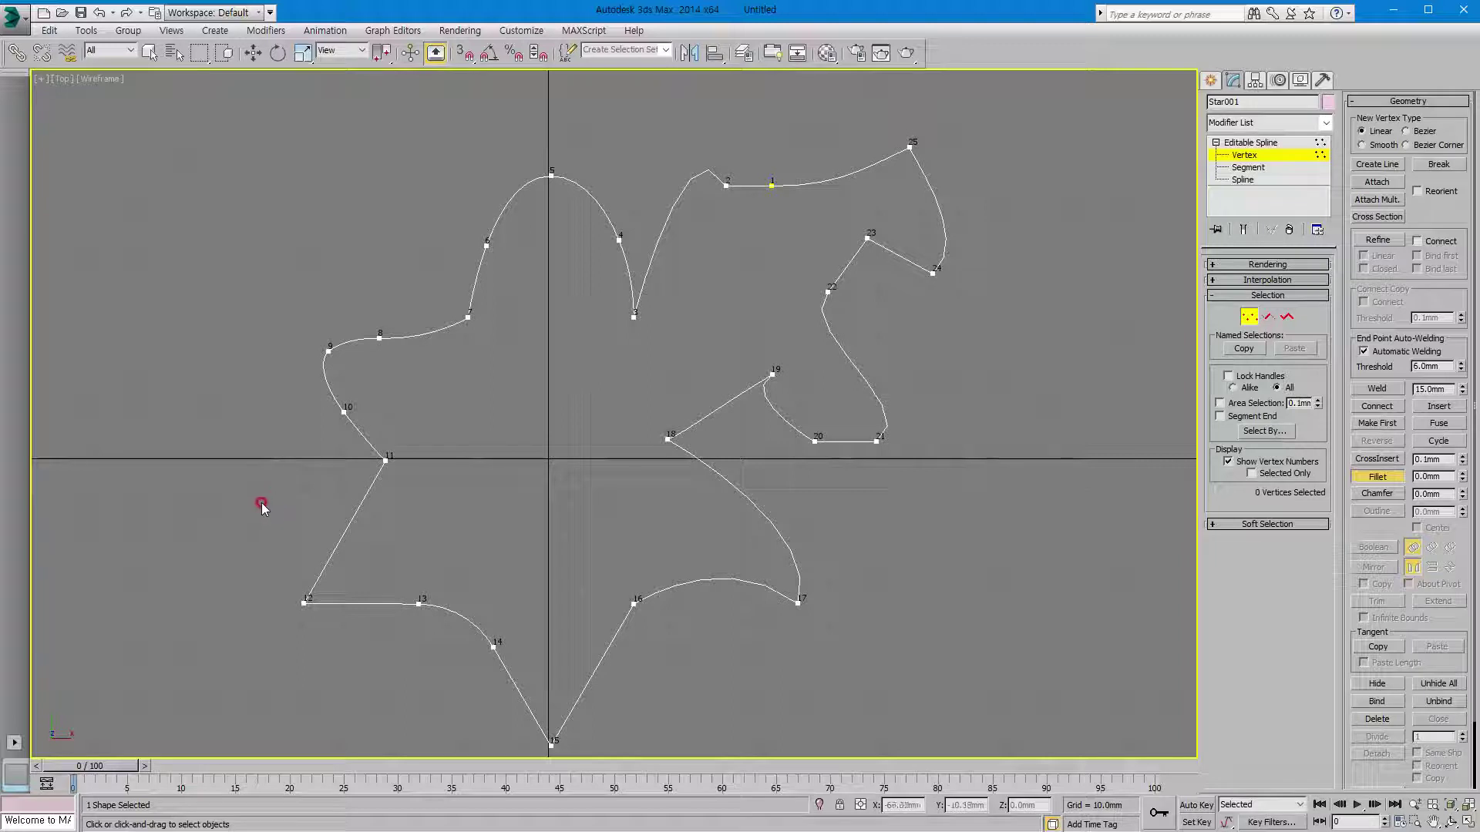
right_click(289, 521)
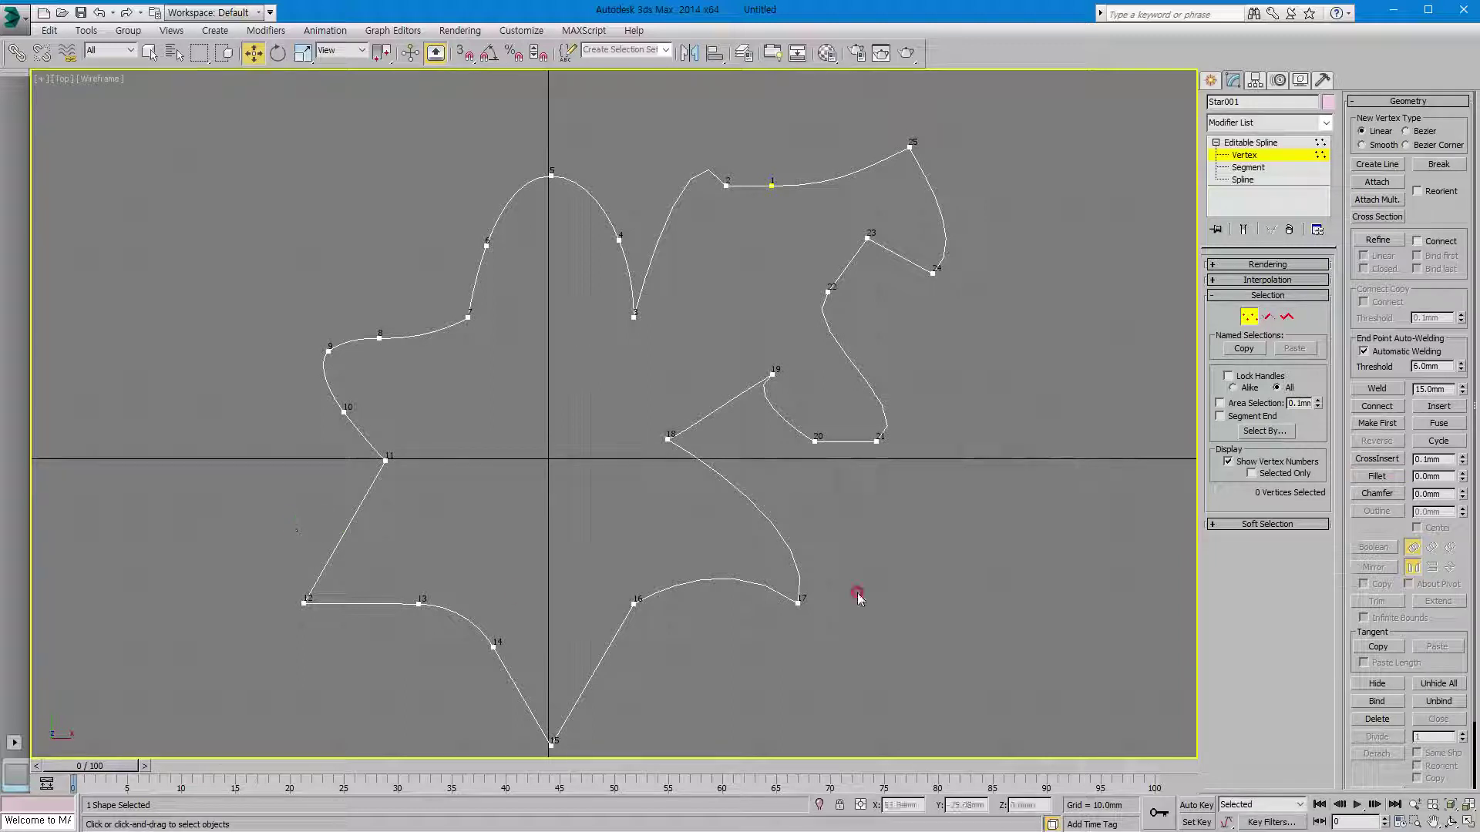
Chamfer the star's lower-left tip at vertex 12 and its lower-right tip at vertex 18
click(1376, 493)
drag(304, 603, 287, 537)
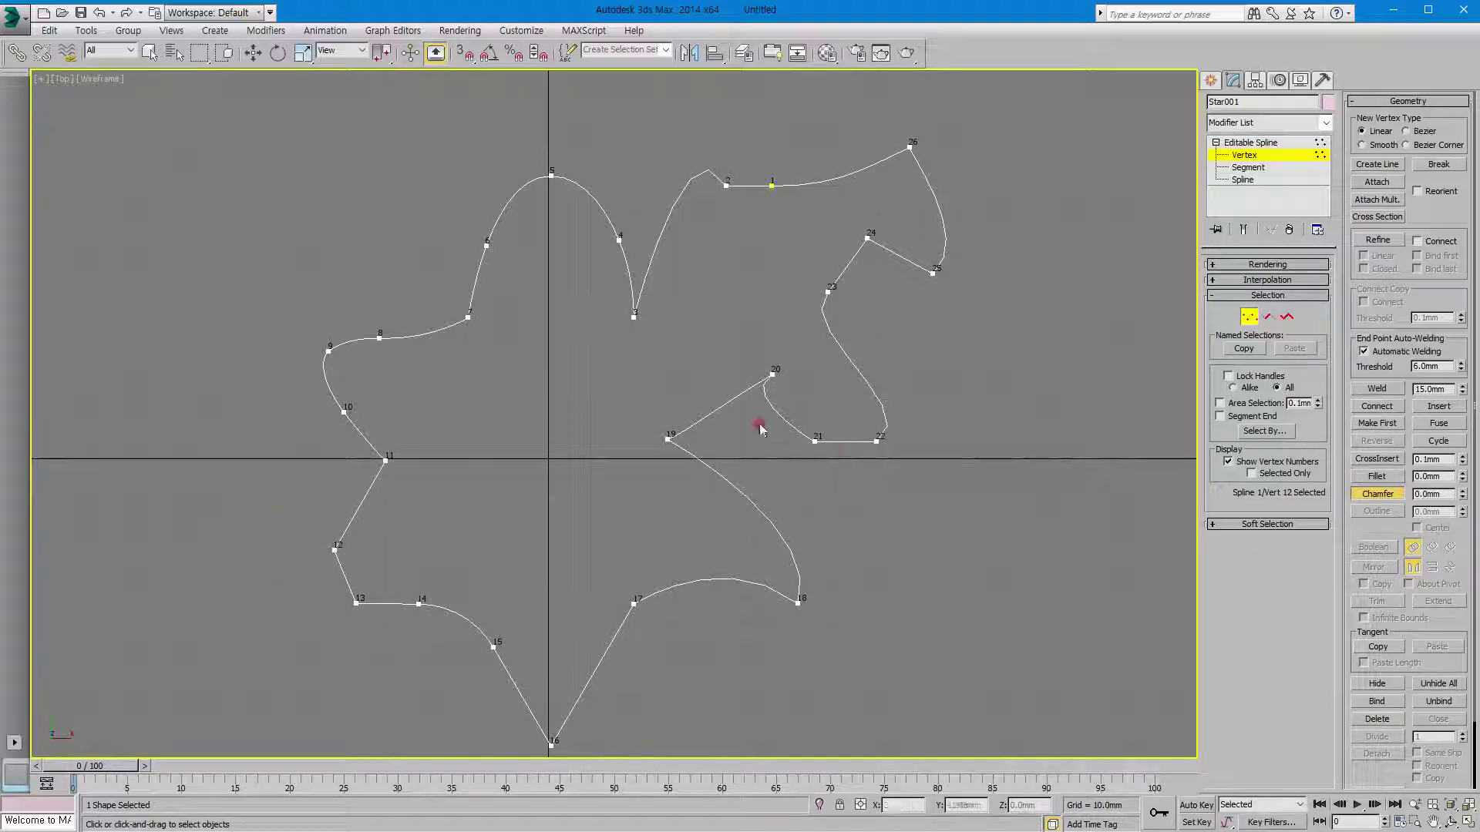
click(797, 603)
click(1386, 493)
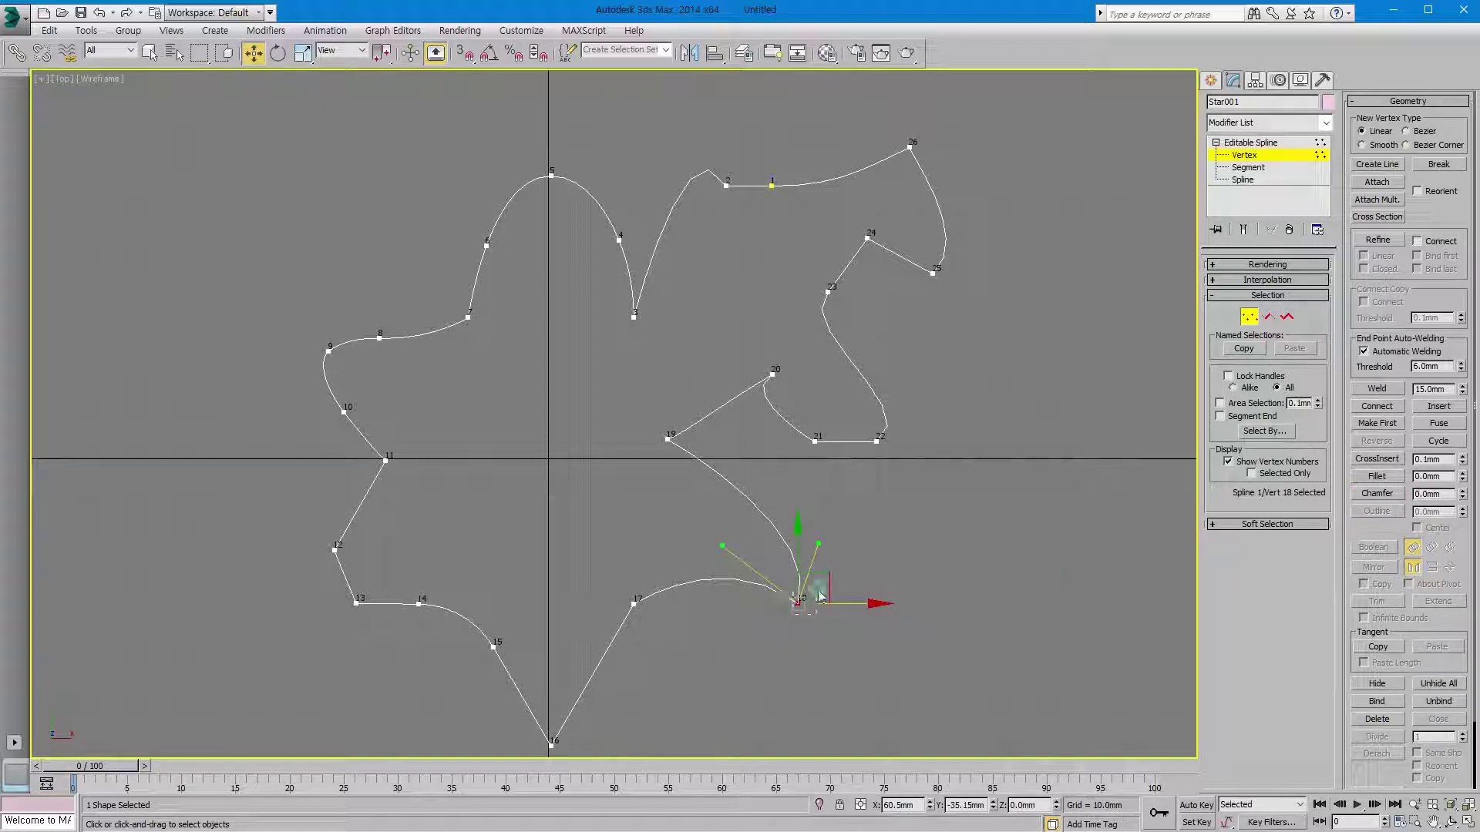
mouse_move(1462, 493)
mouse_down()
mouse_move(1462, 459)
mouse_move(1470, 475)
mouse_up()
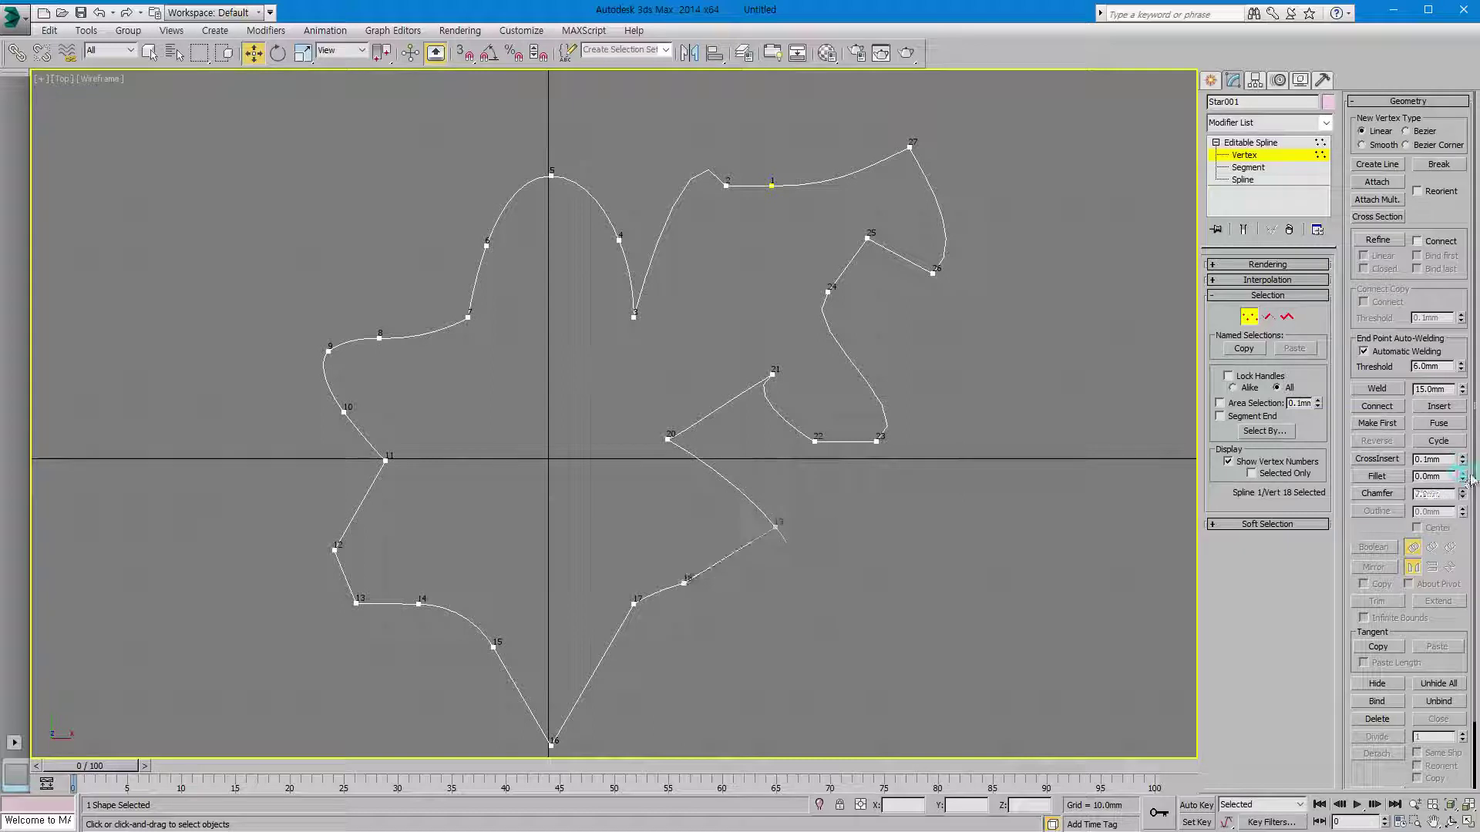
Round the star's bottom tip at vertex 16 by raising its fillet amount
middle_drag(772, 653, 833, 493)
click(609, 585)
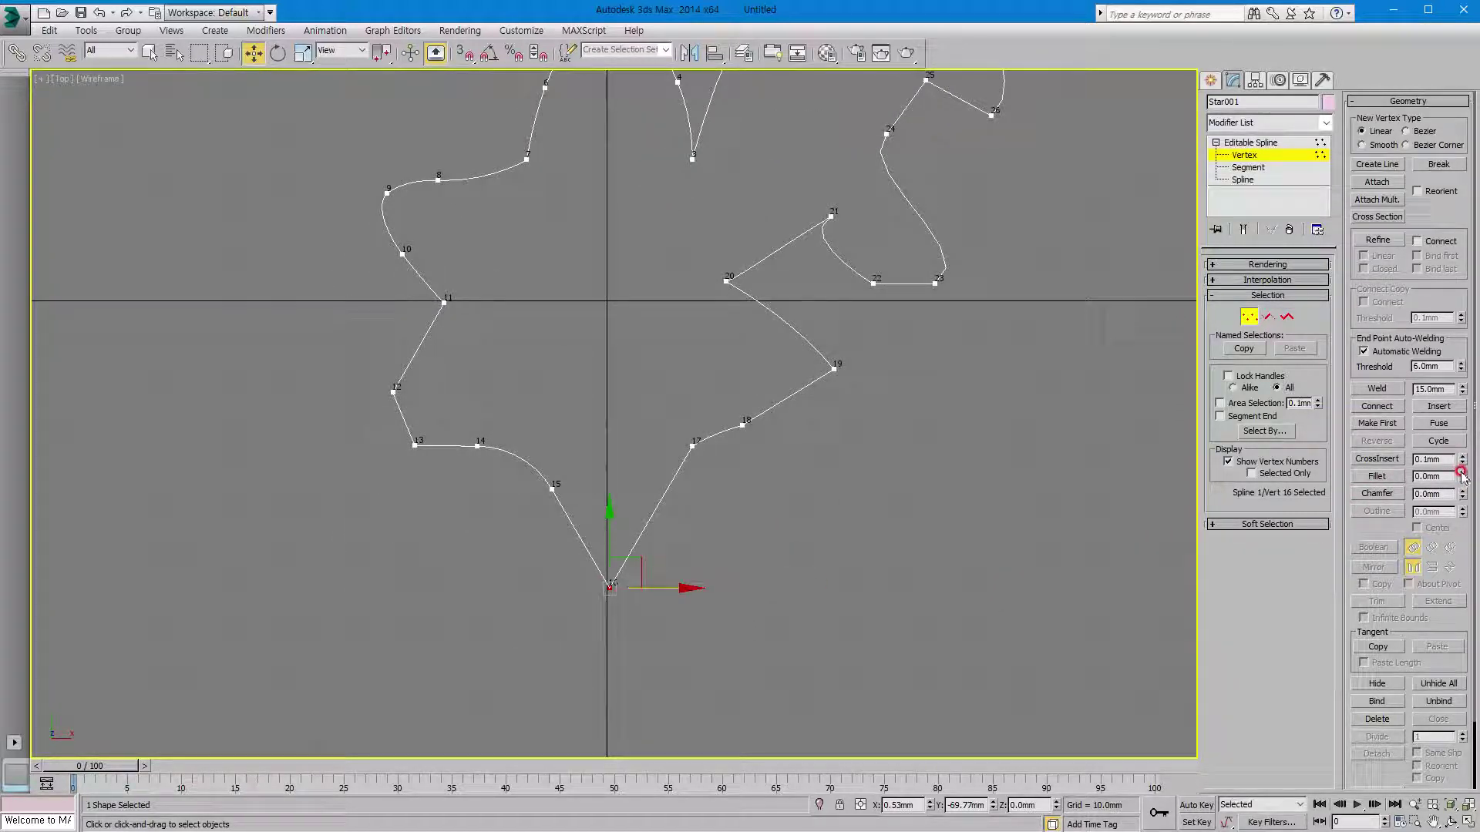
drag(1462, 478, 1462, 462)
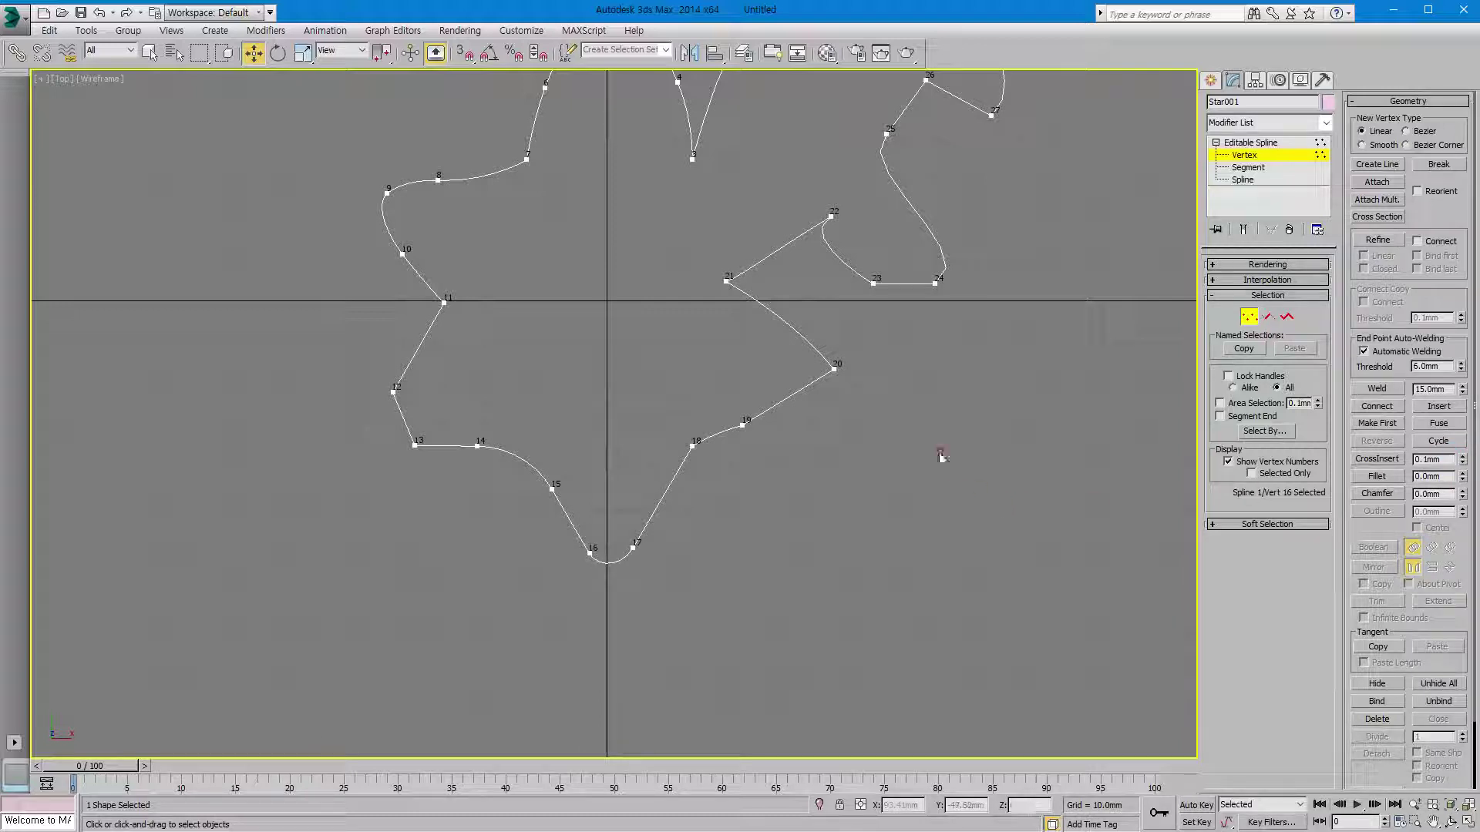
Chamfer the lower-right corner at vertex 20 by raising the chamfer amount, then clear the selection
click(835, 368)
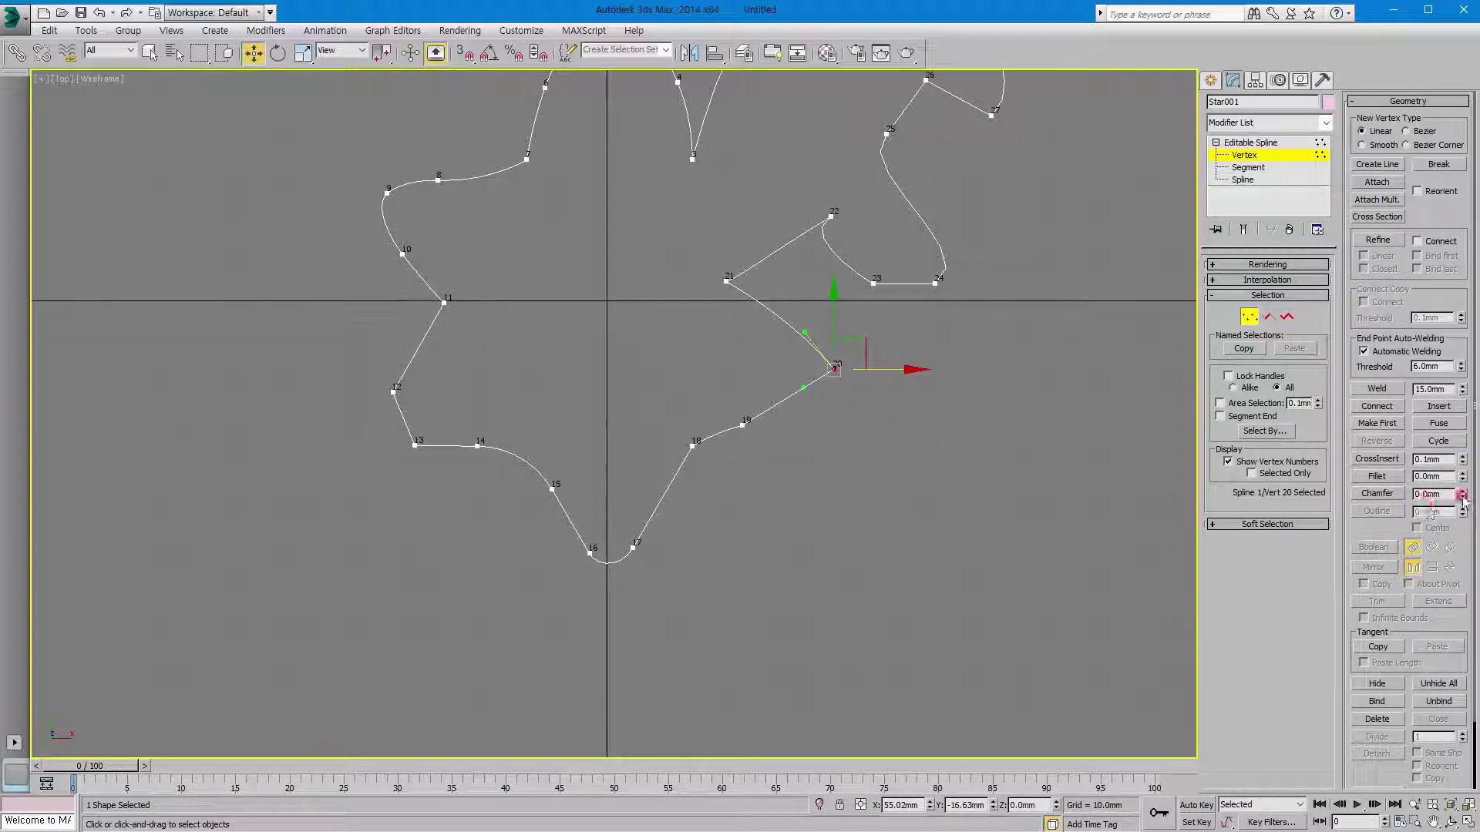
drag(1462, 495, 1463, 480)
click(1009, 474)
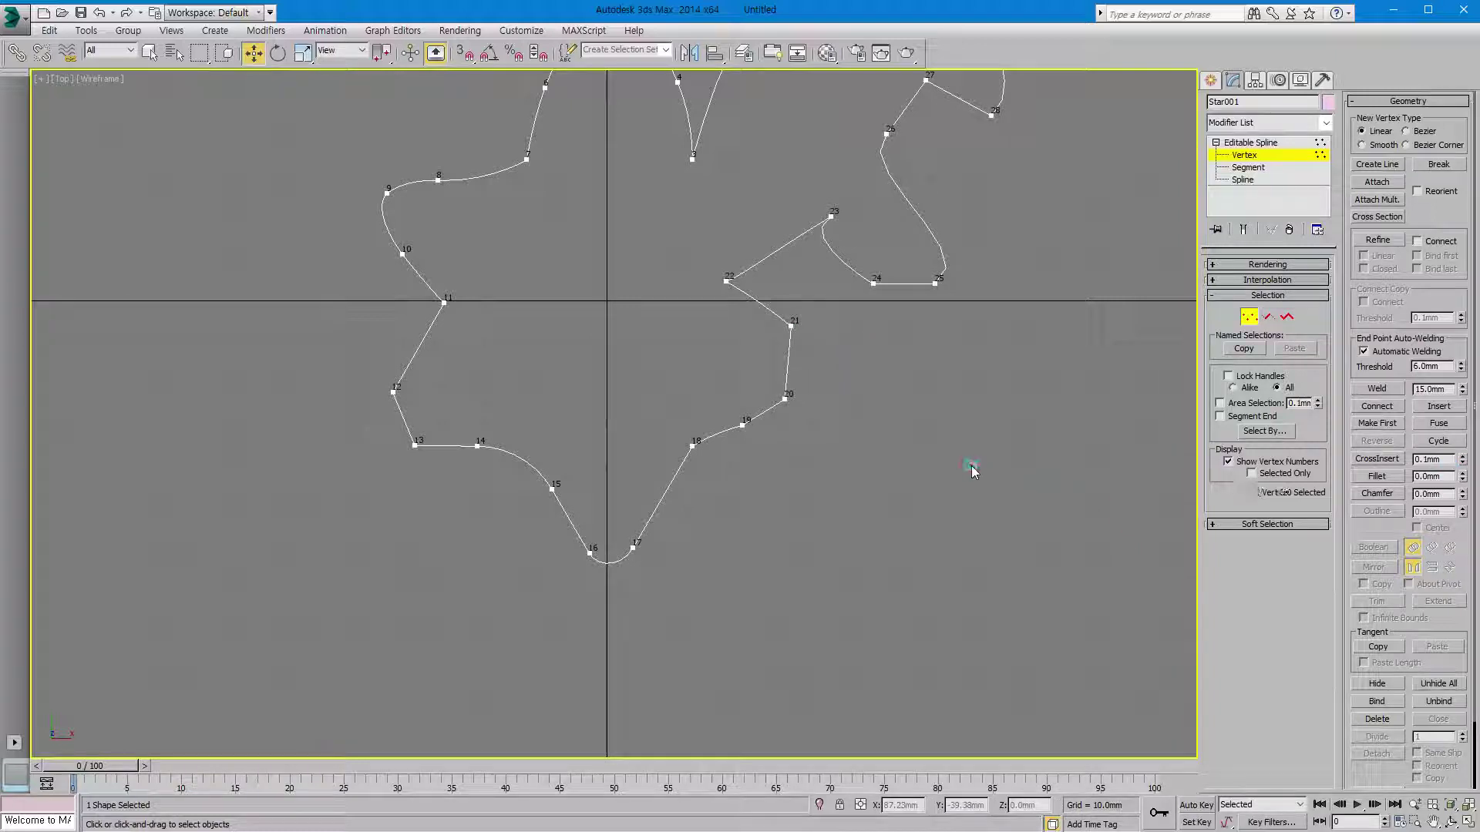
Chamfer vertex 28 at the lower end of the upper-right arm with the interactive Chamfer tool
middle_drag(932, 429, 833, 581)
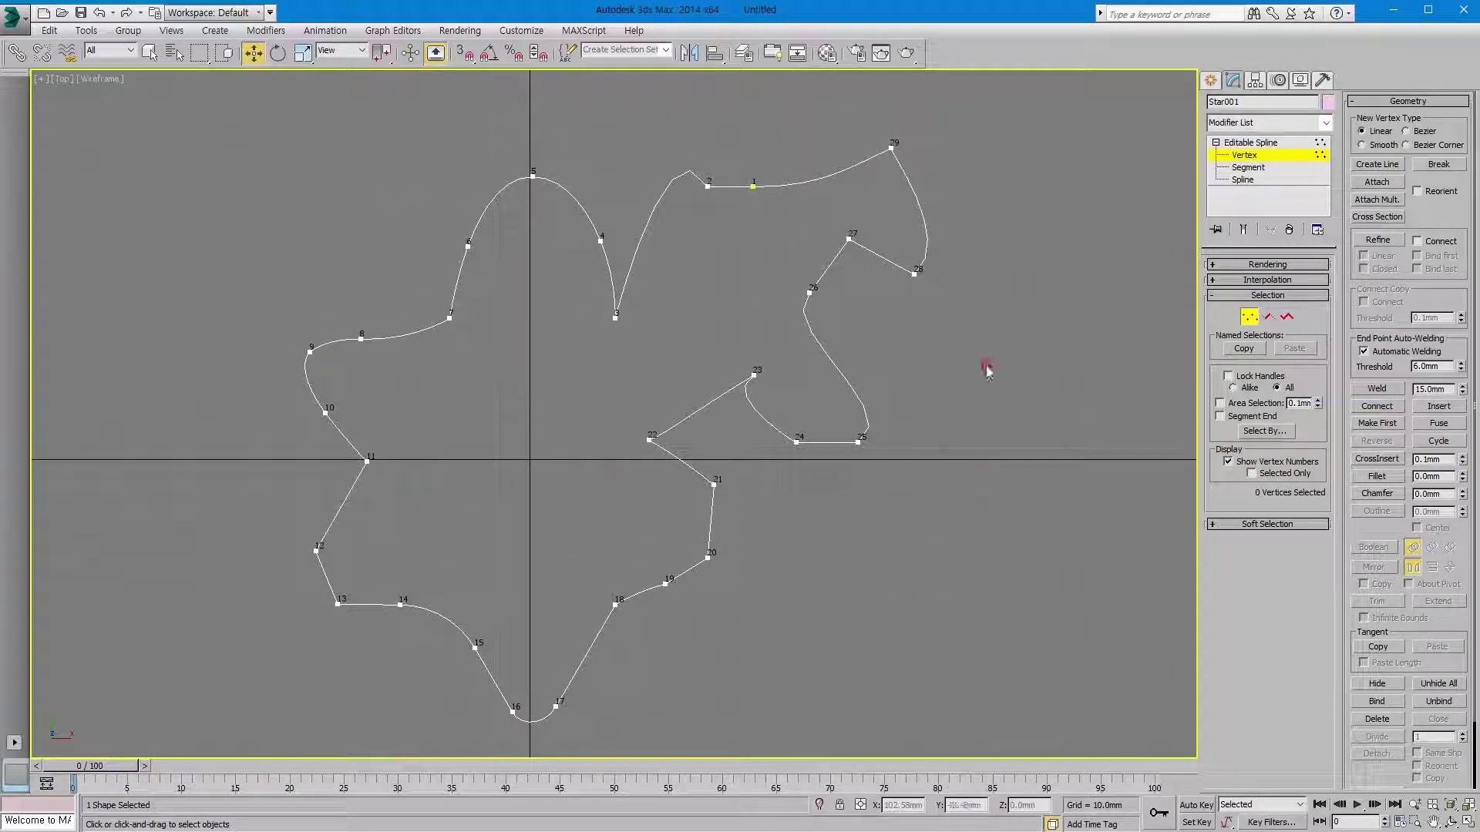
click(915, 271)
click(1376, 493)
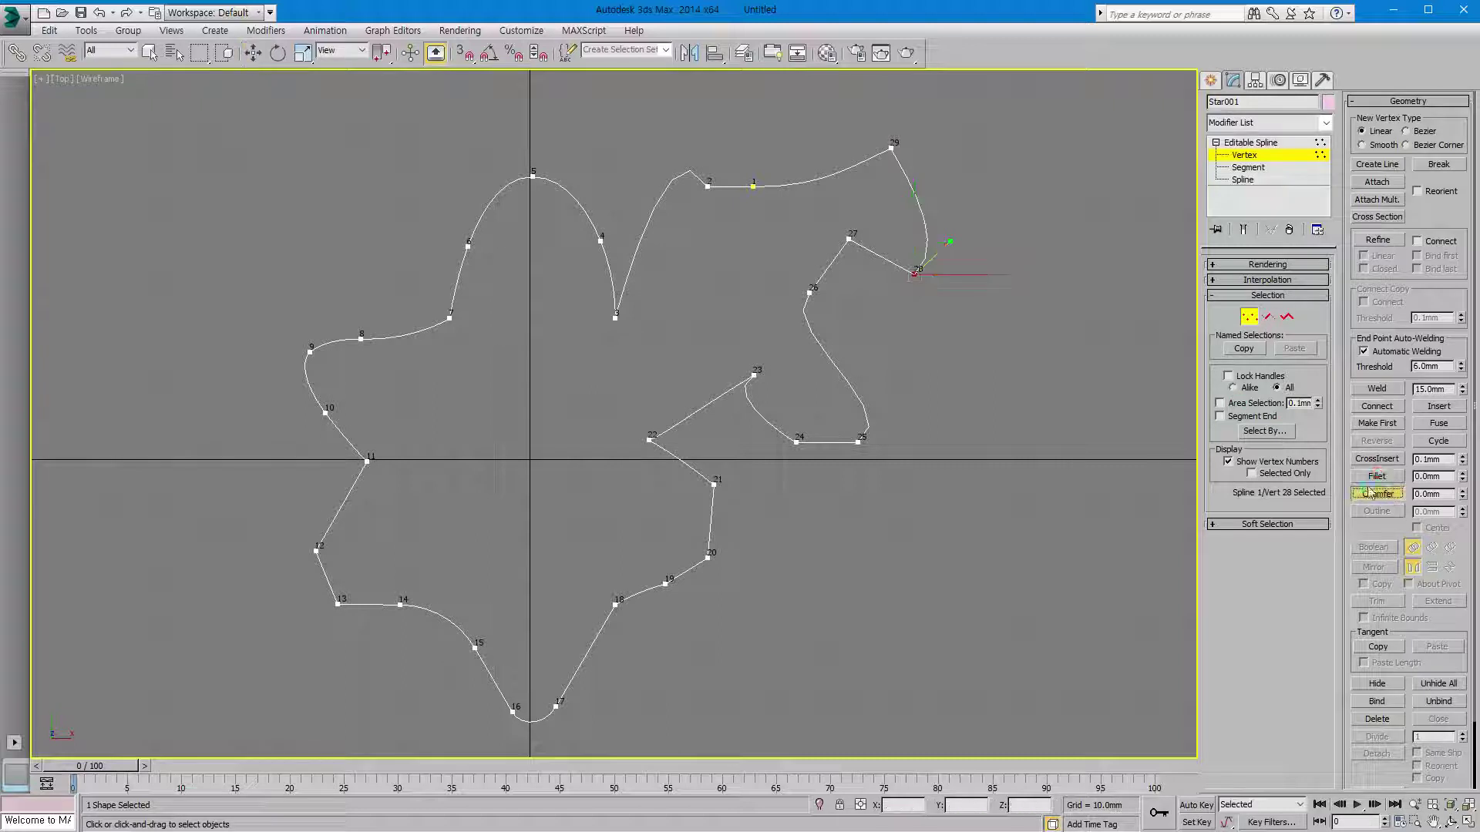
drag(916, 266, 903, 227)
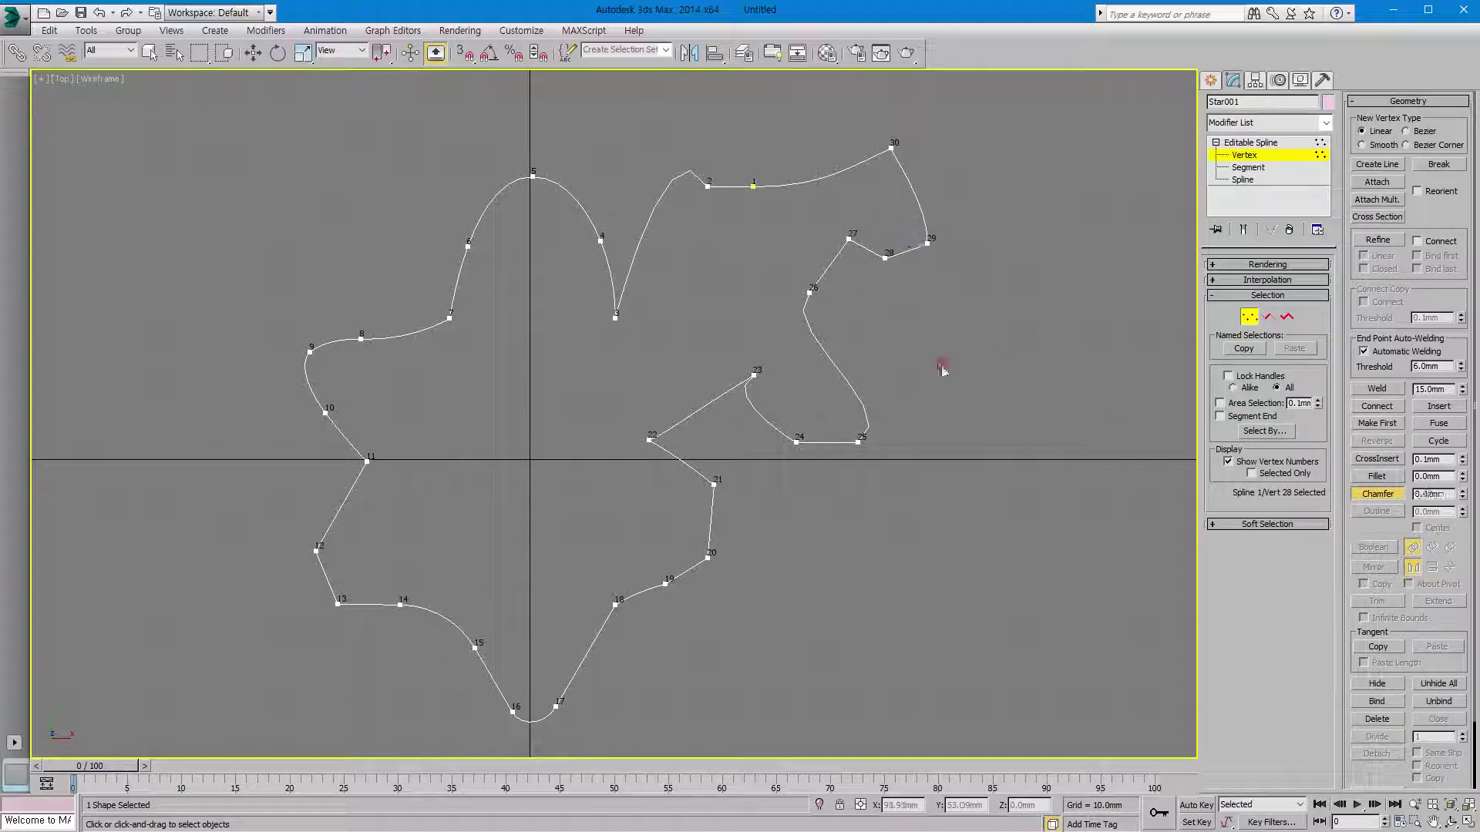
Fillet the upper-right tip at vertex 30 into a small rounded end
drag(891, 149, 887, 116)
click(1376, 476)
click(891, 149)
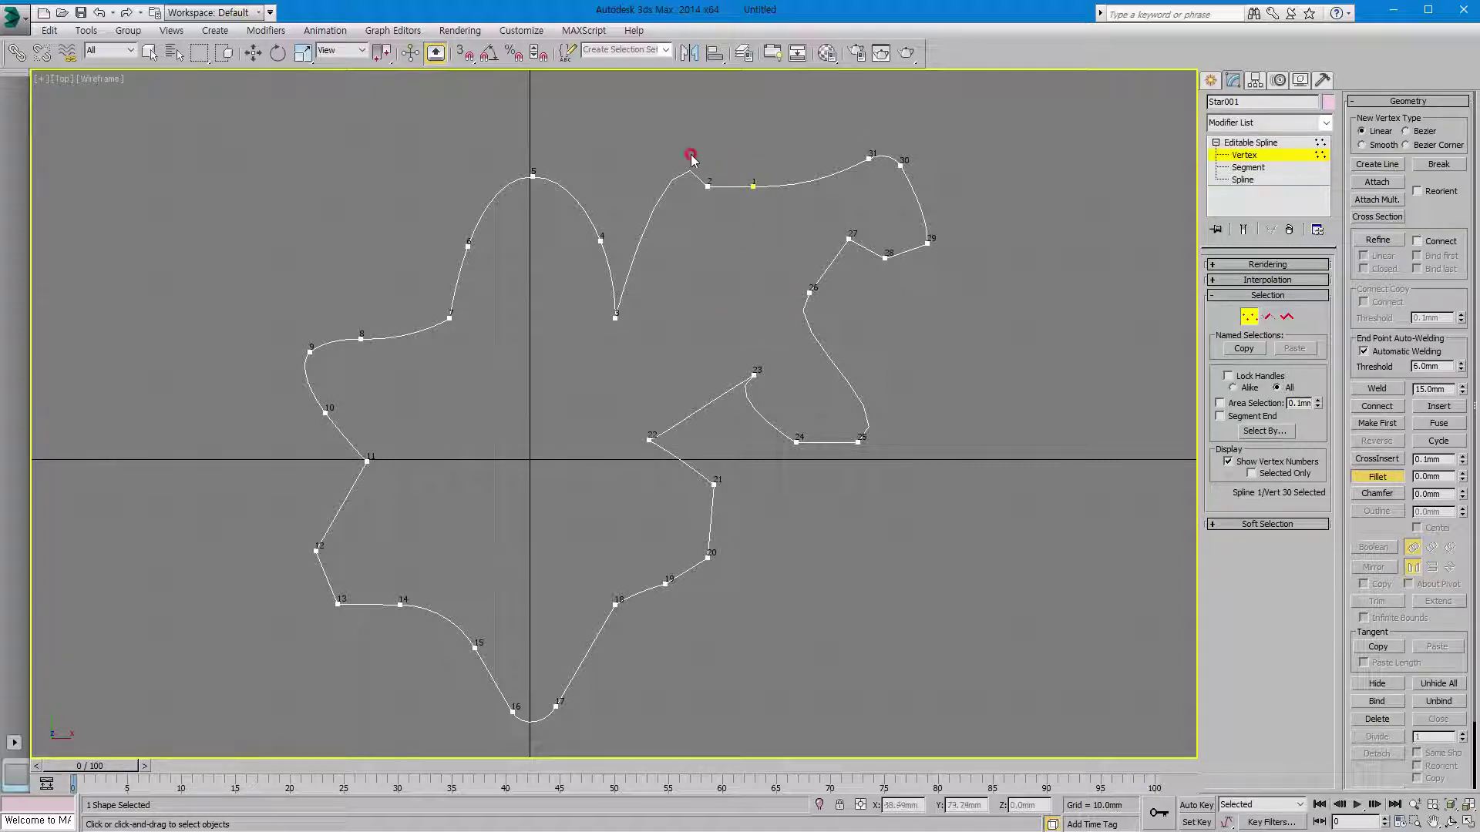
Delete vertex 2 beside the first vertex, vertex 26 under the upper-right arm, and the vertex at the sharp upper notch
drag(691, 158, 707, 194)
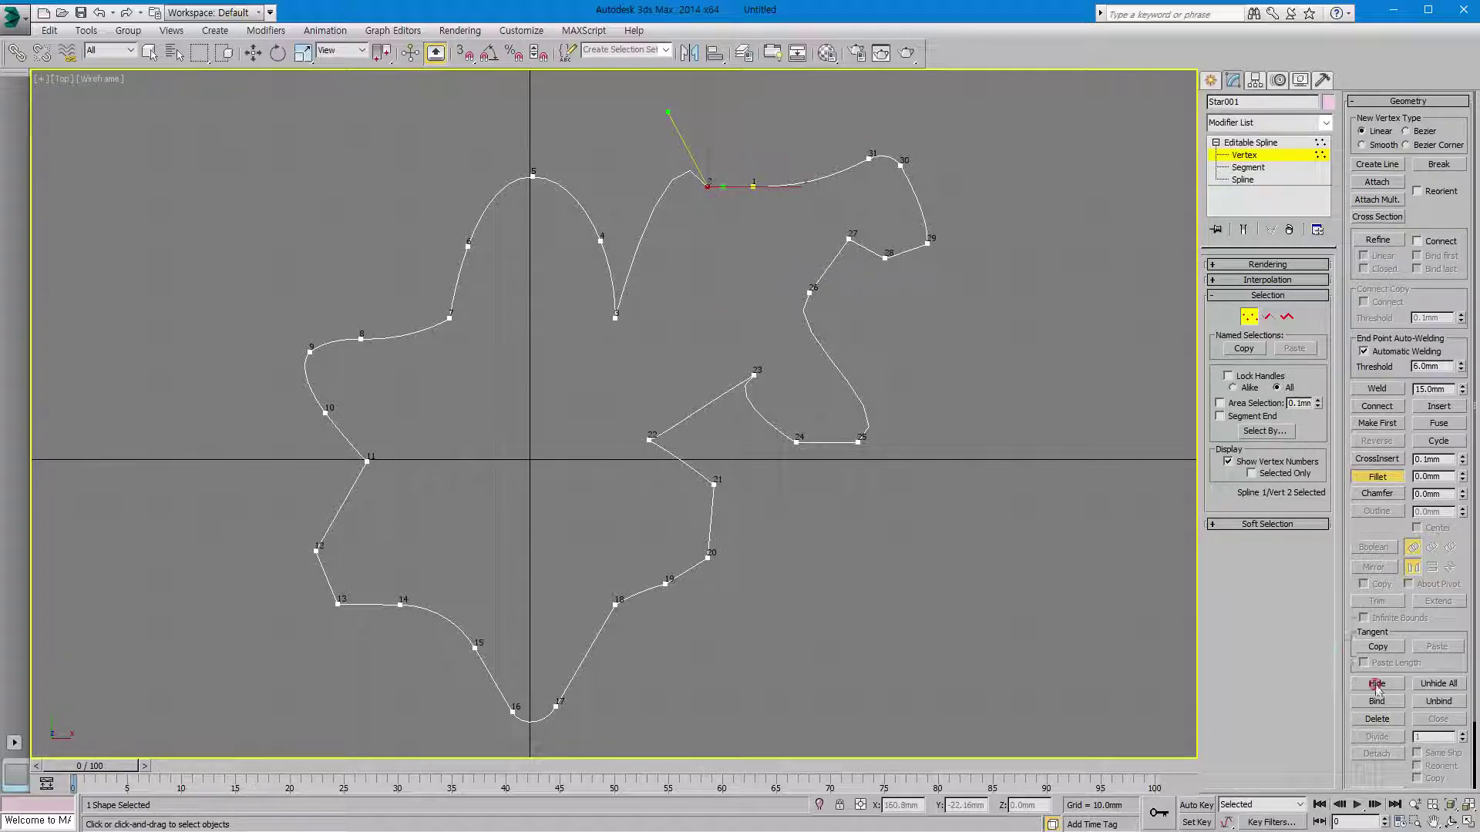
click(1376, 718)
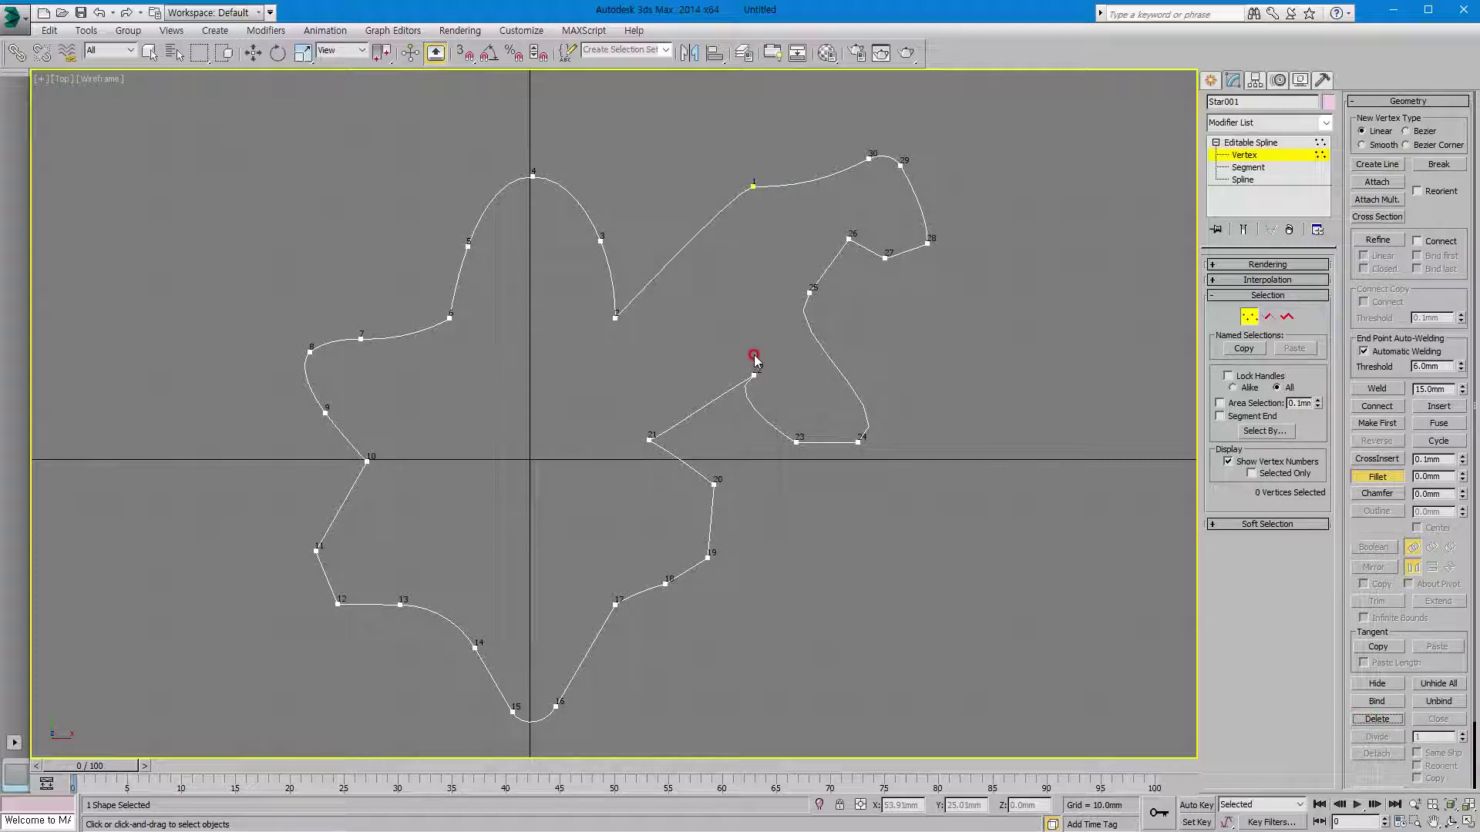
drag(822, 232, 850, 270)
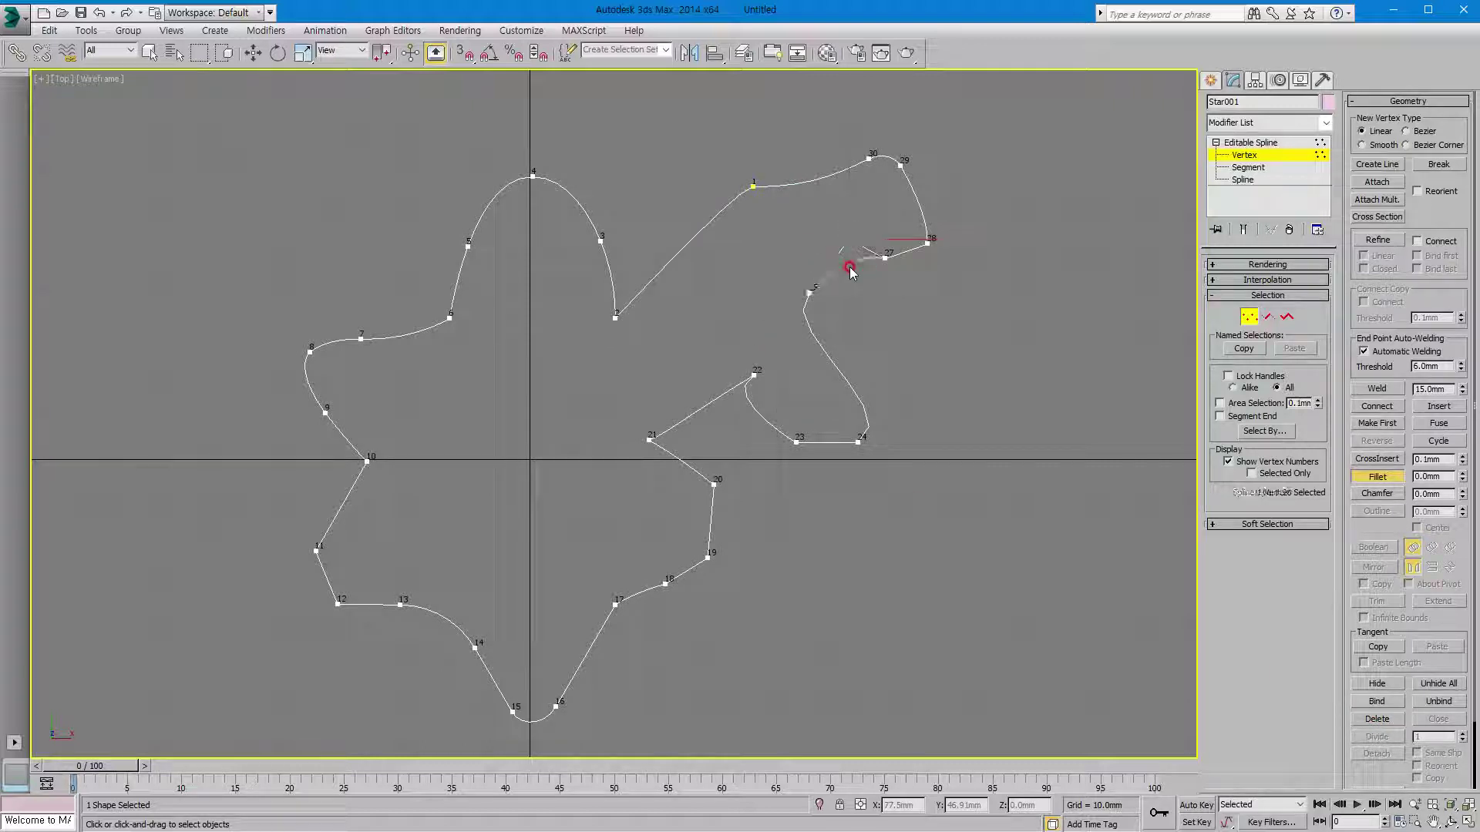
key(Delete)
drag(643, 313, 556, 345)
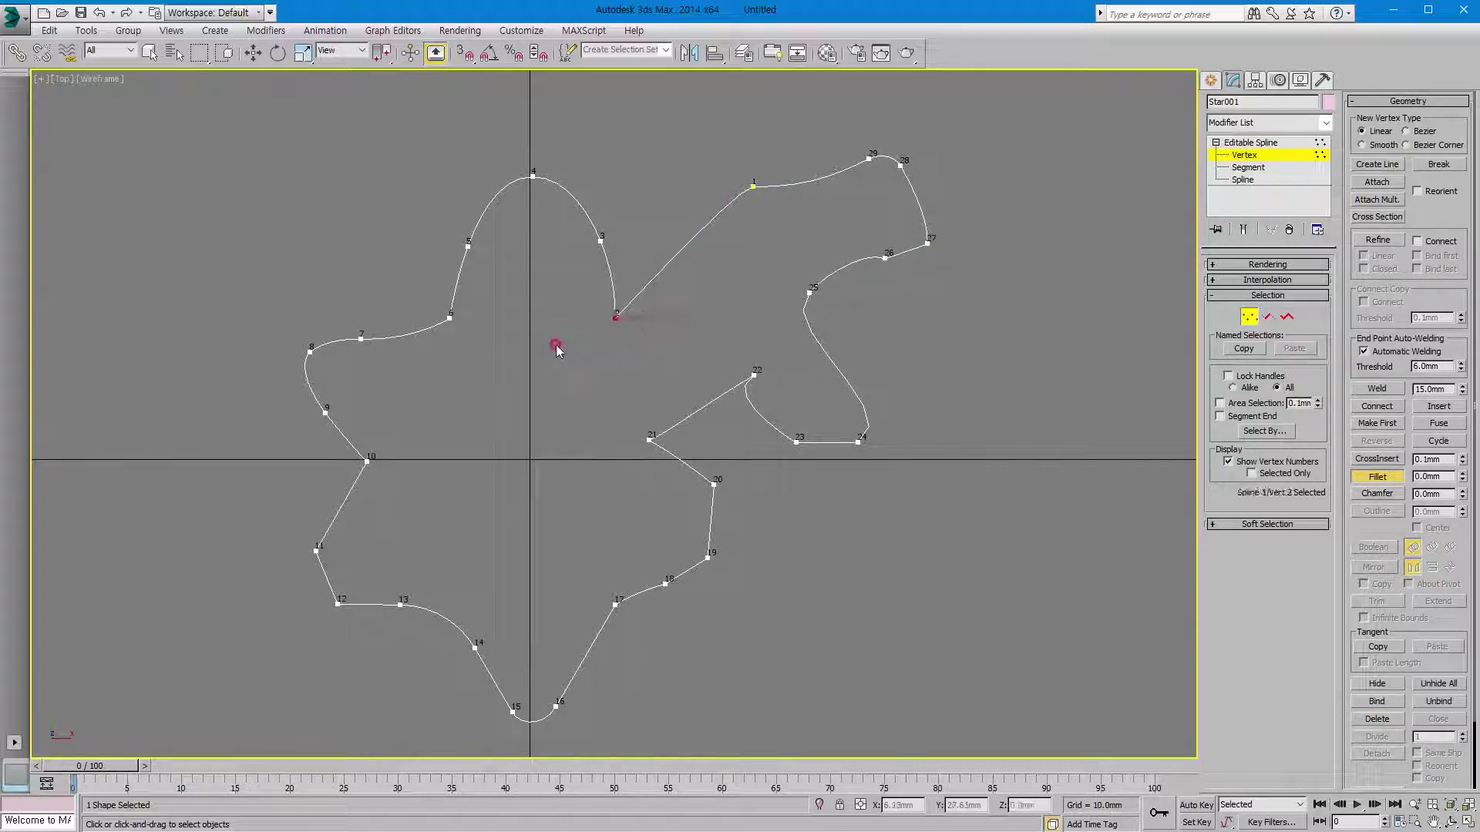
key(Delete)
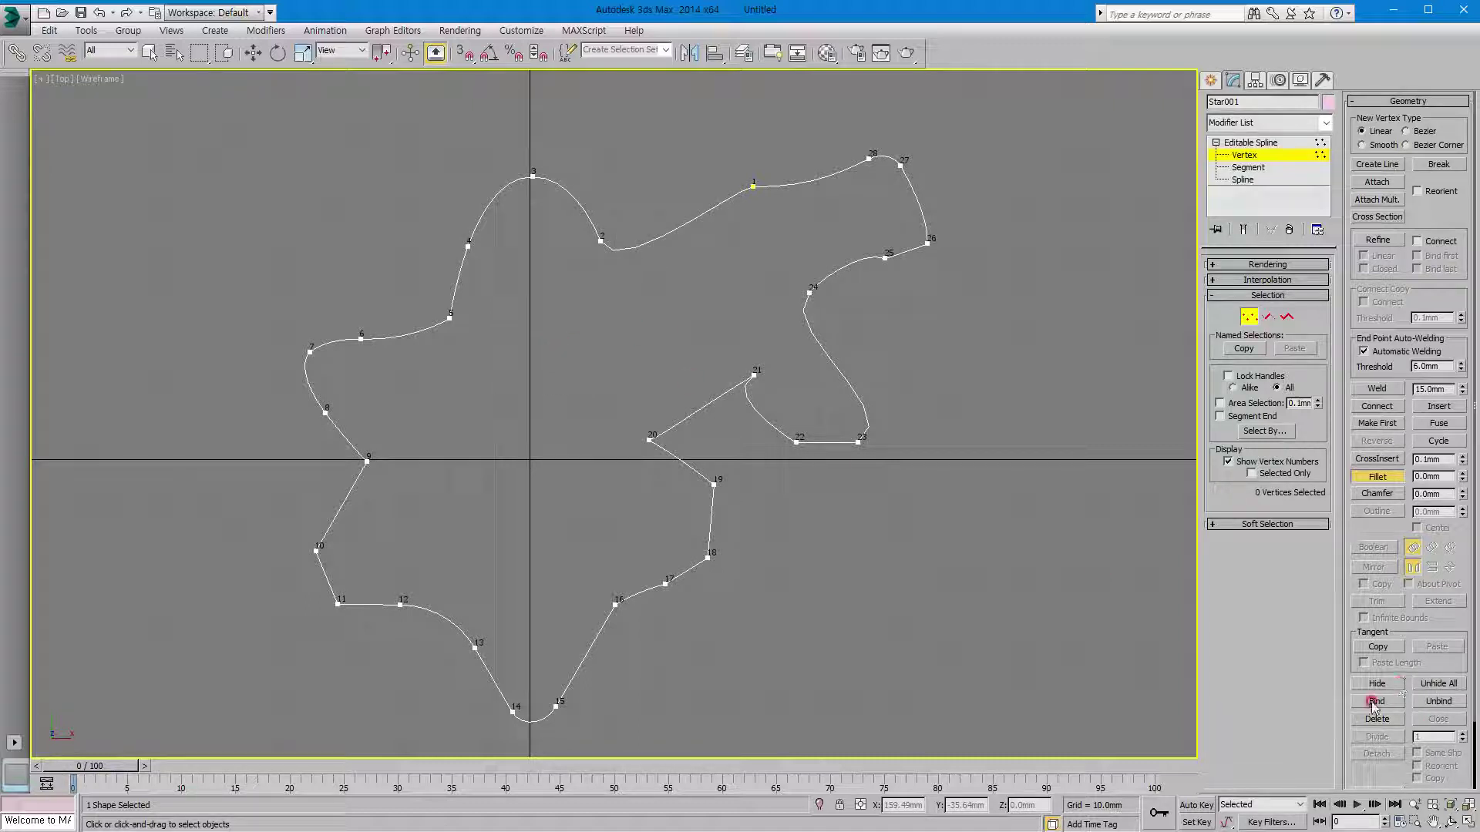
scroll(1355, 694, down, 2)
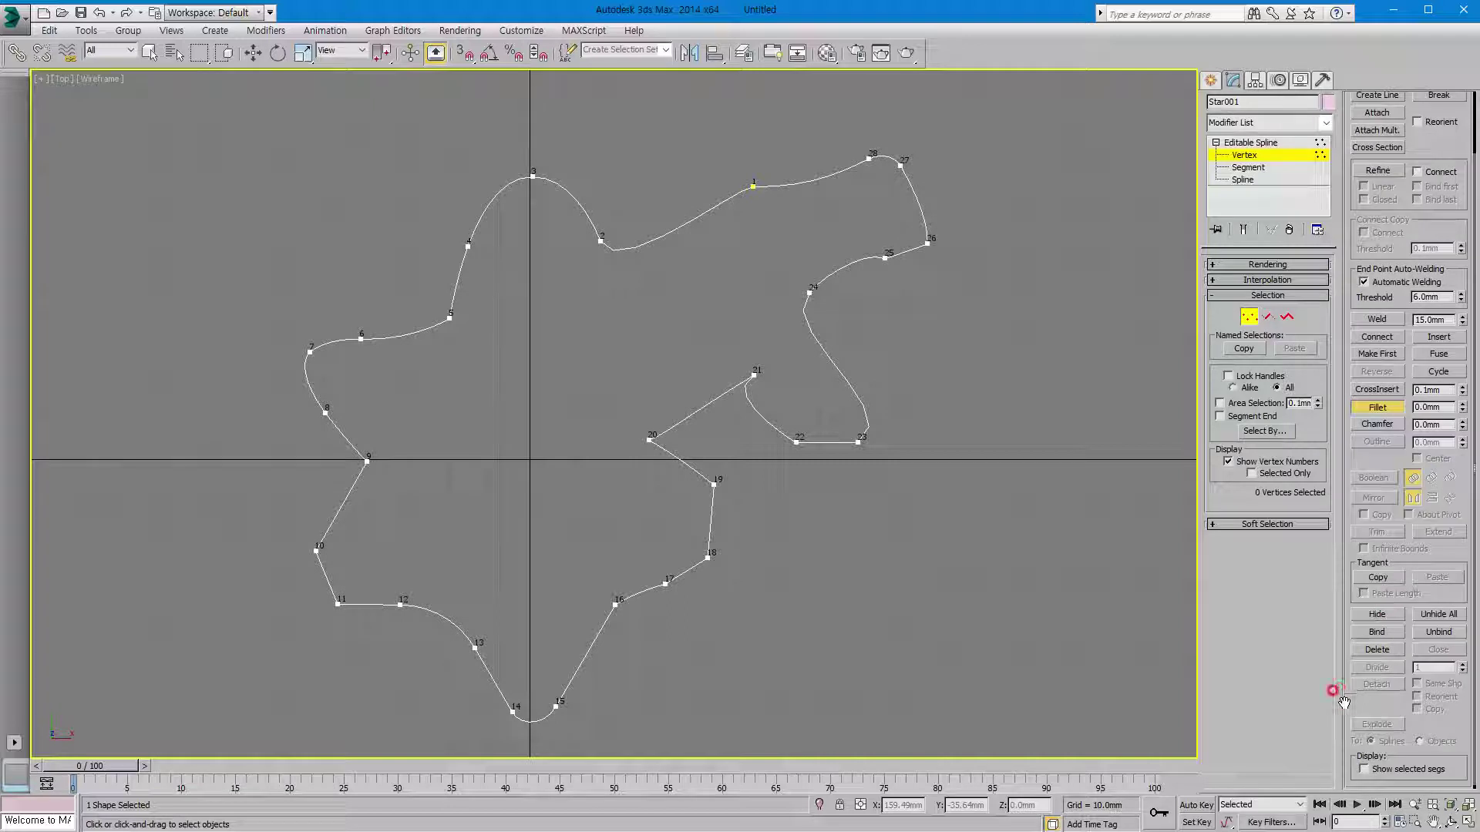
scroll(1350, 692, up, 2)
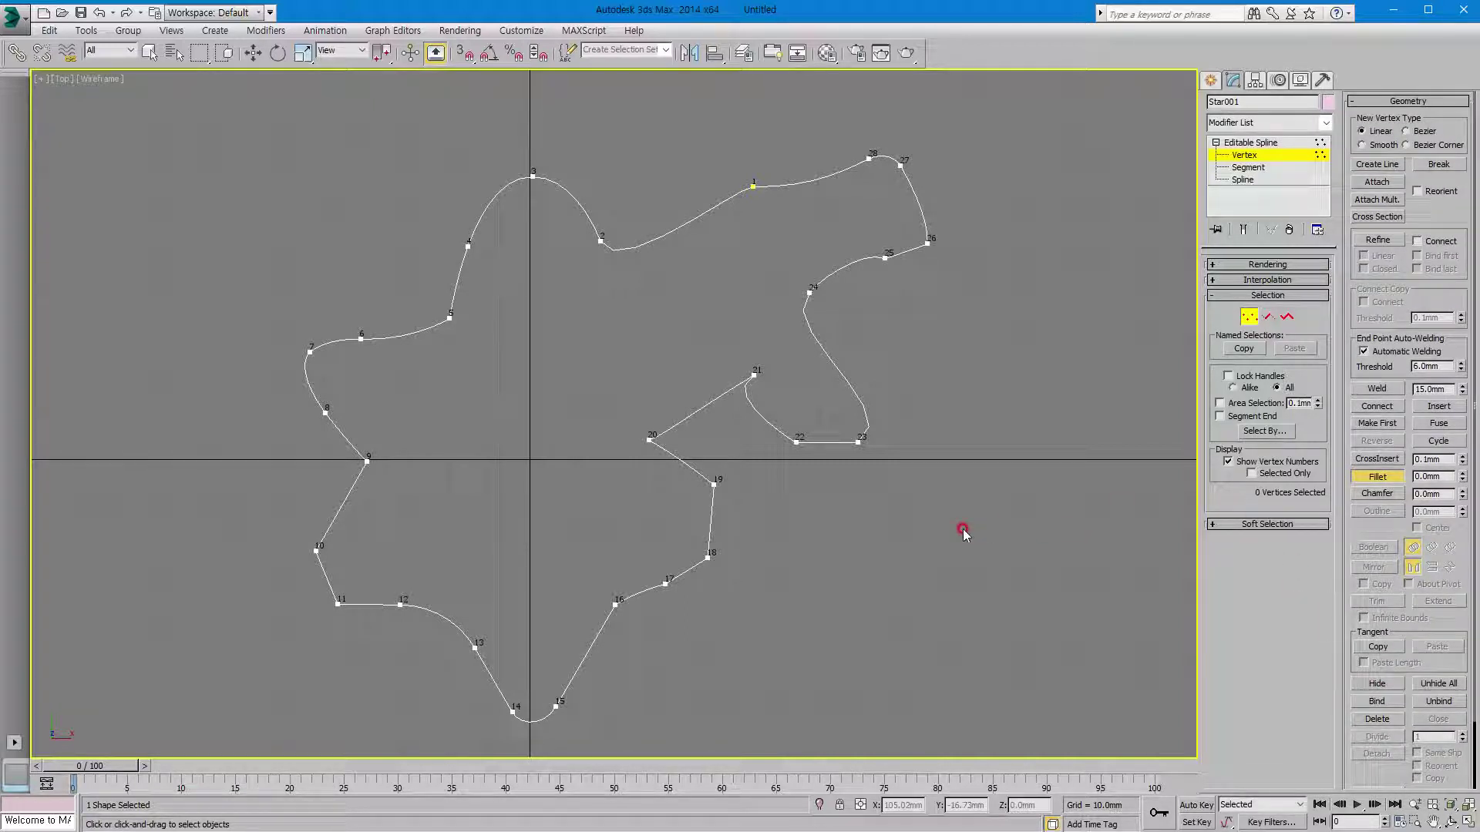
Switch from Vertex to Segment editing and select the segment between vertices 1 and 2, followed by the one between vertices 2 and 3
click(1250, 318)
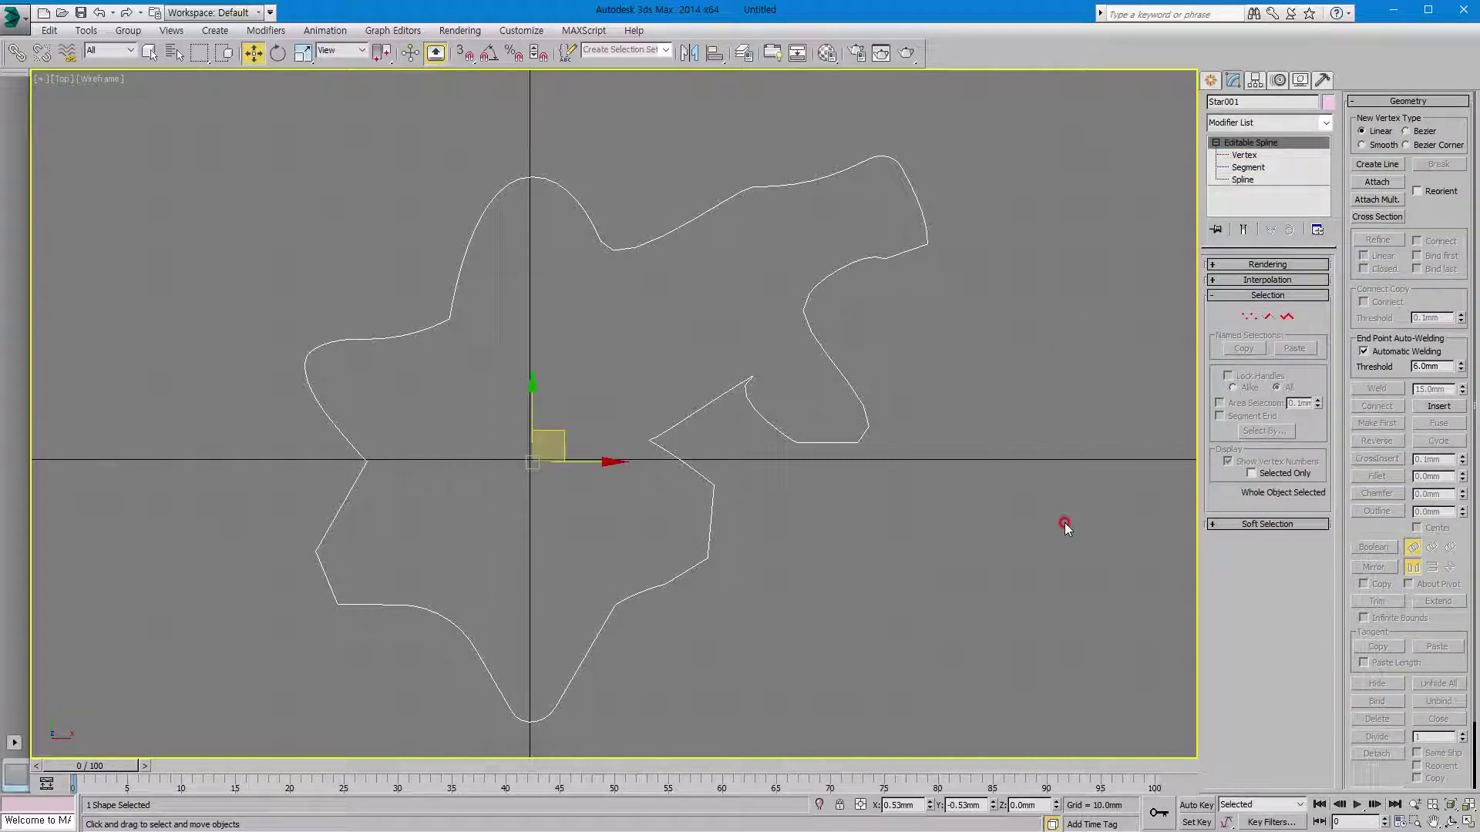
click(1267, 317)
click(662, 234)
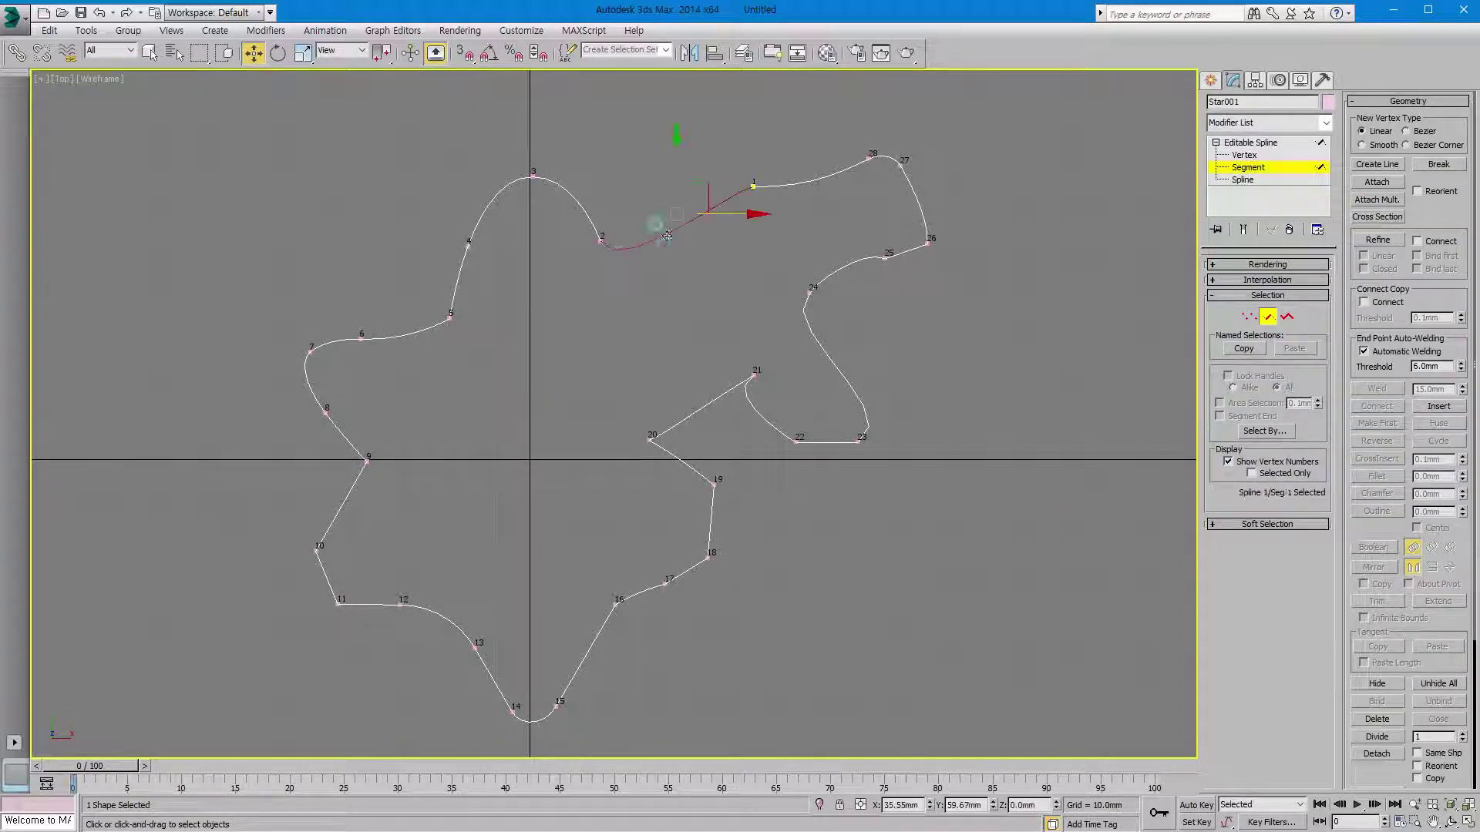
click(568, 194)
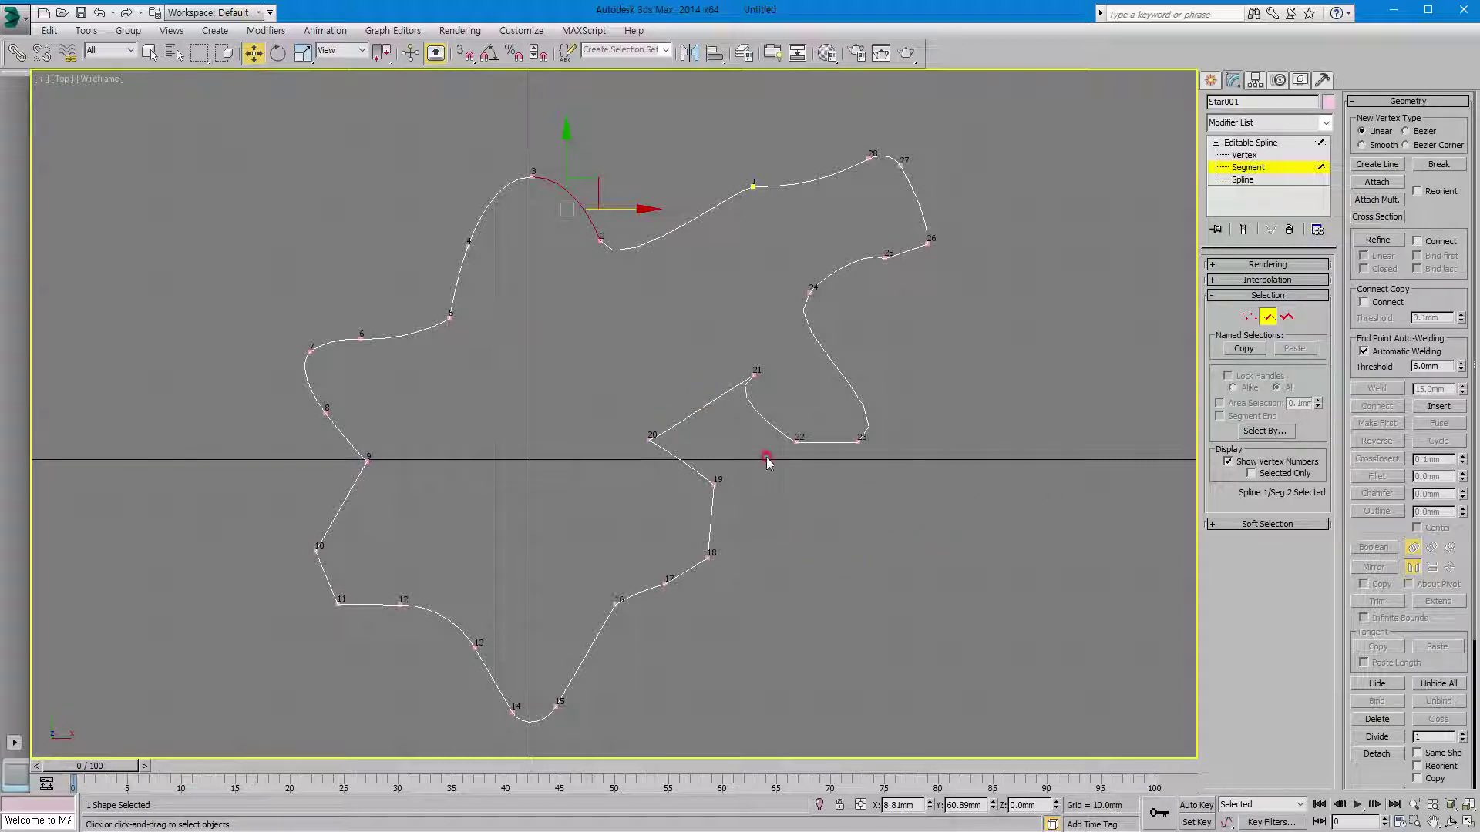
Divide the segment between vertices 1 and 2 with a division count of 4, and clear the selection
click(682, 234)
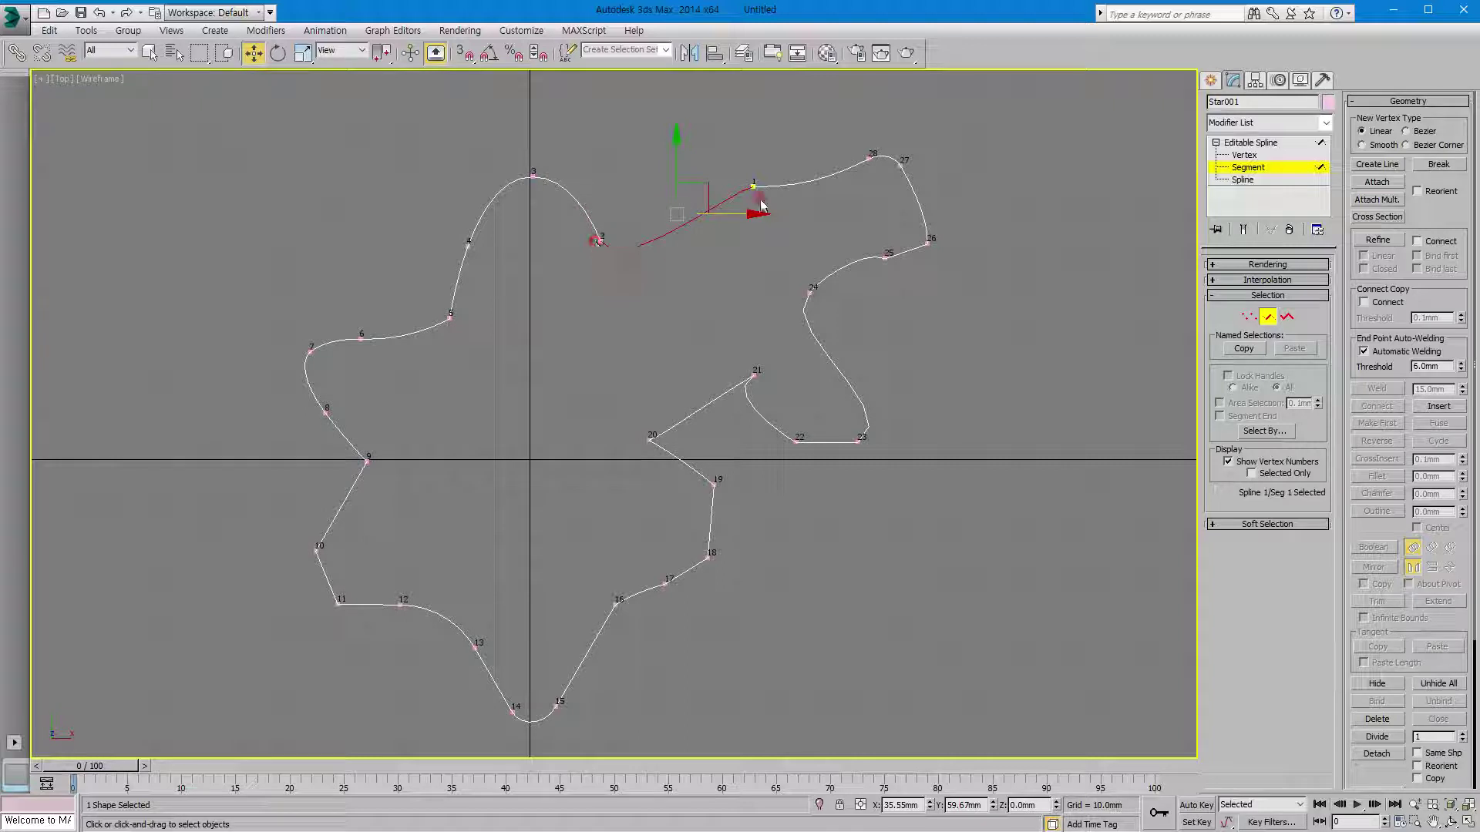
click(1462, 735)
click(1462, 734)
click(1461, 733)
click(1375, 738)
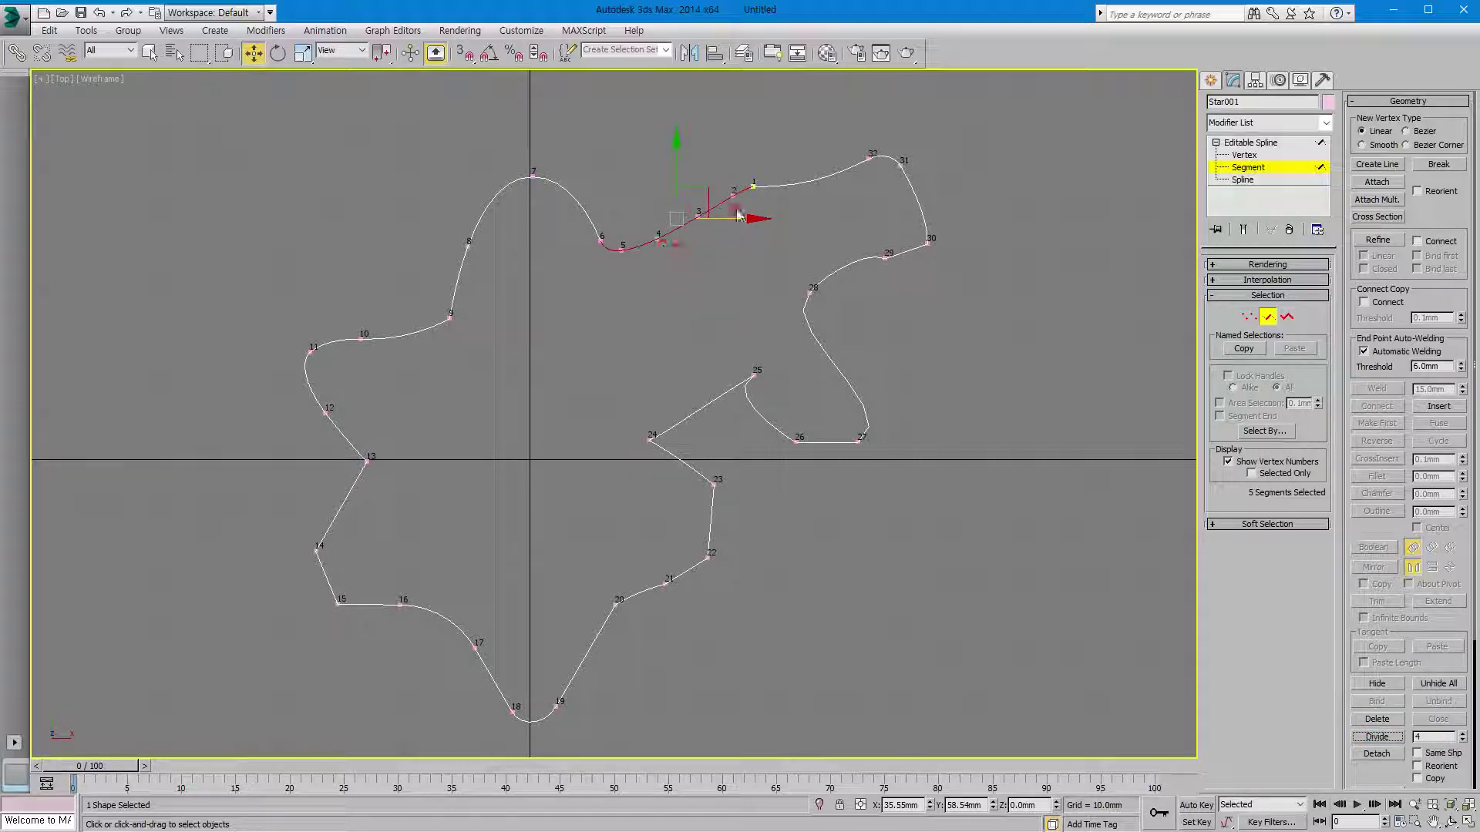
click(700, 319)
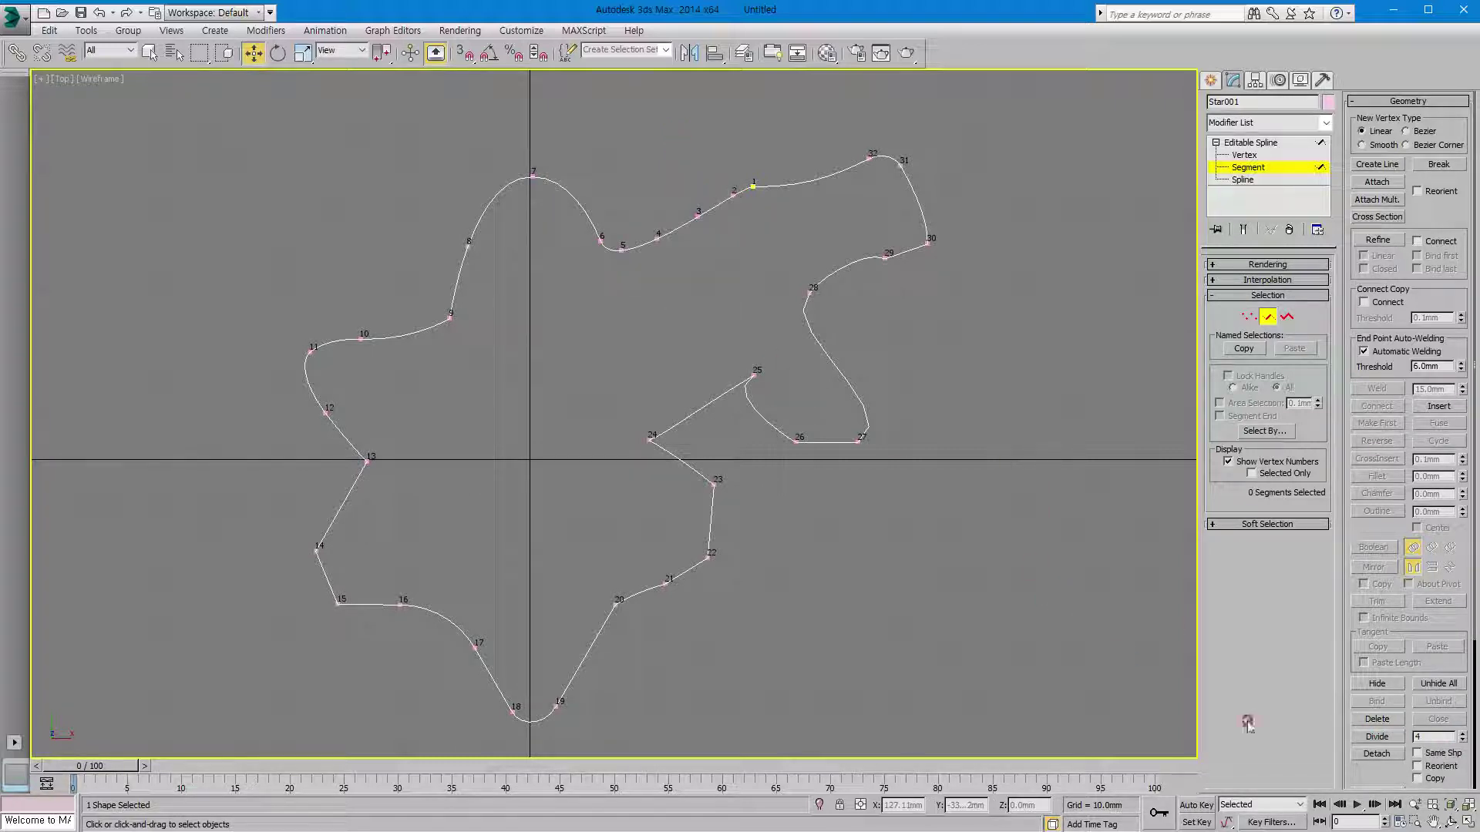
Try to detach the segment between vertices 32 and 1 on the upper-right arm, and clear the selection
click(819, 352)
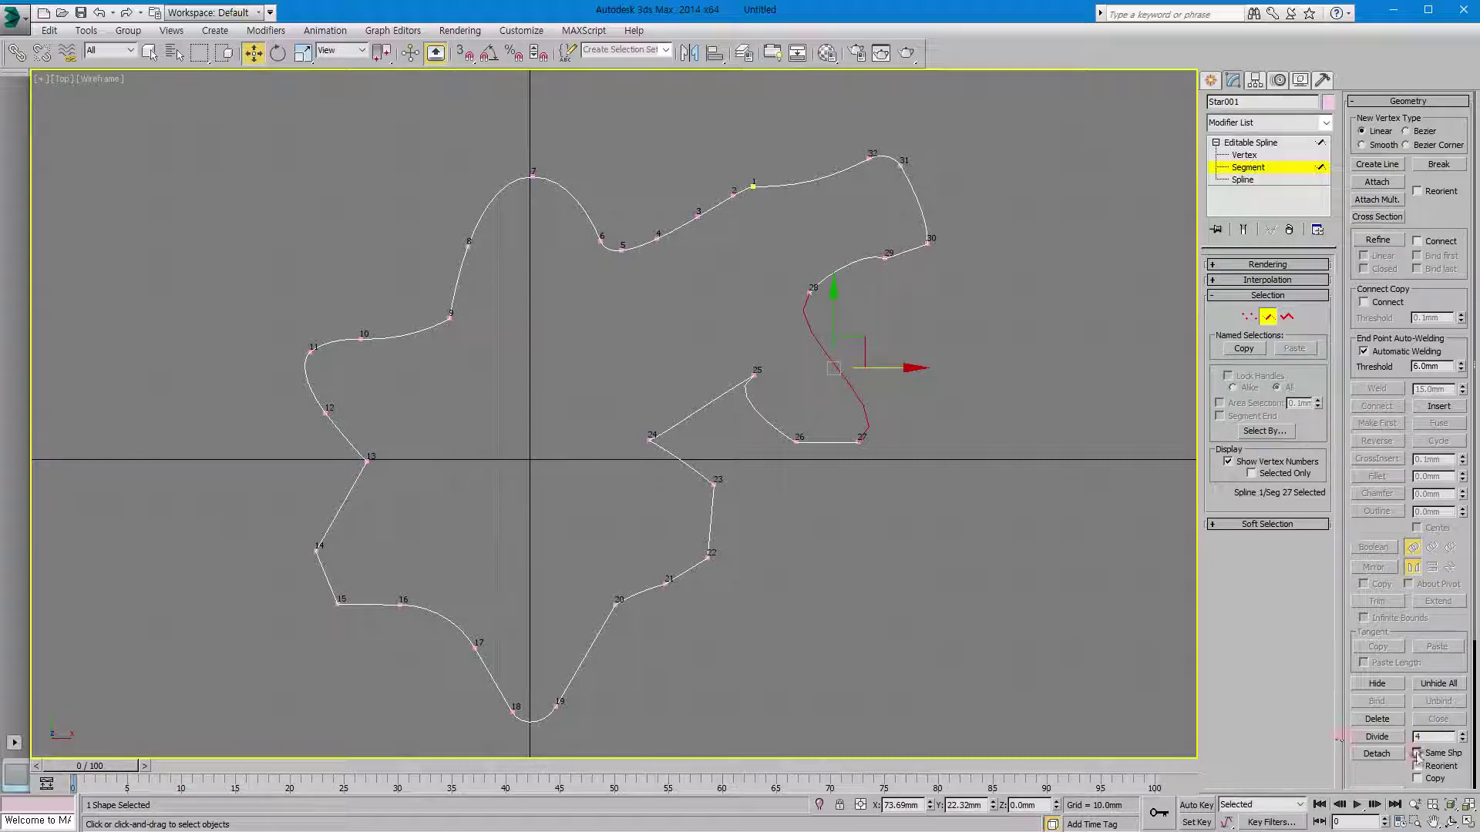
click(959, 561)
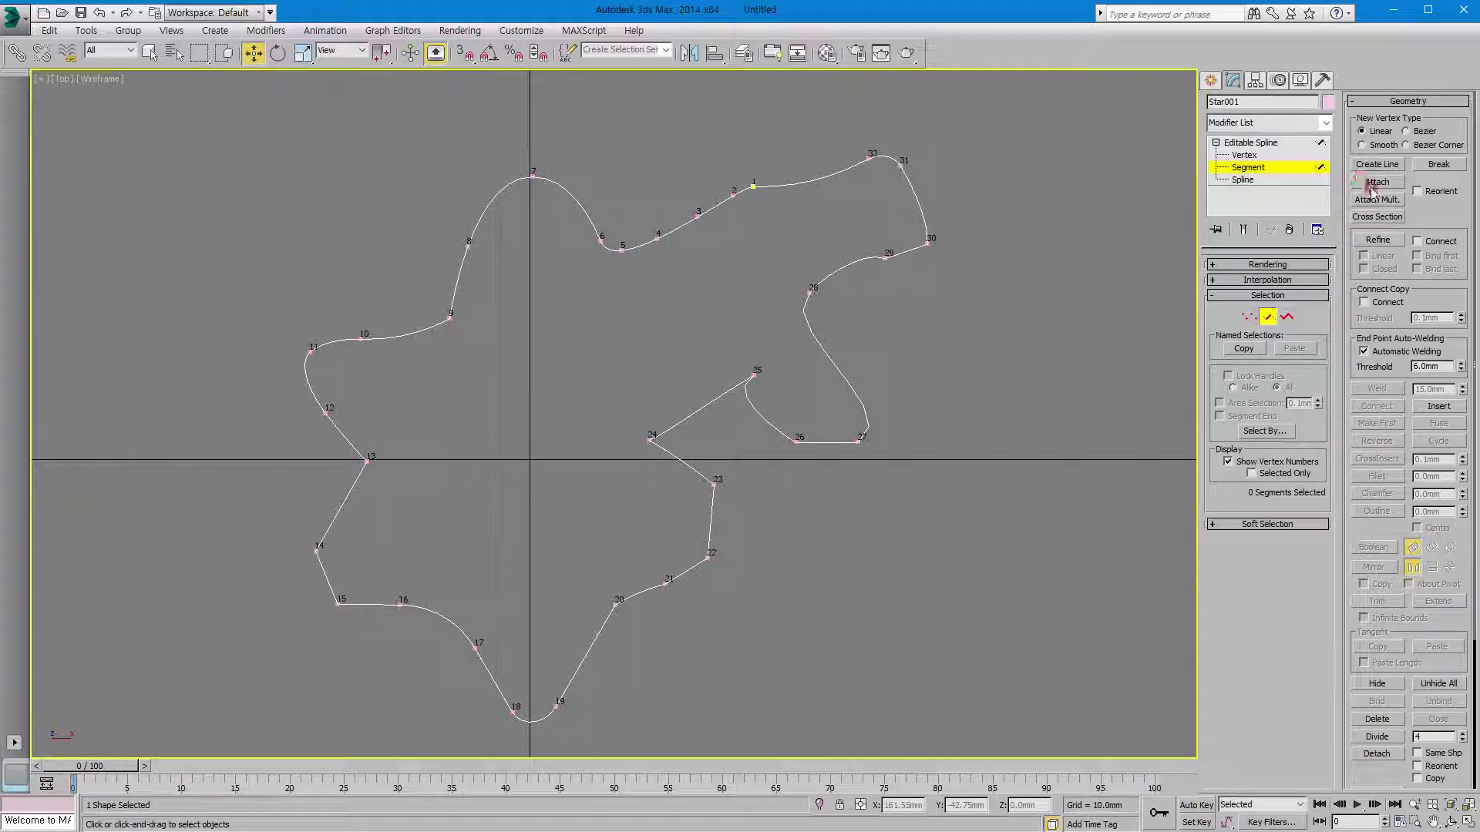
click(814, 181)
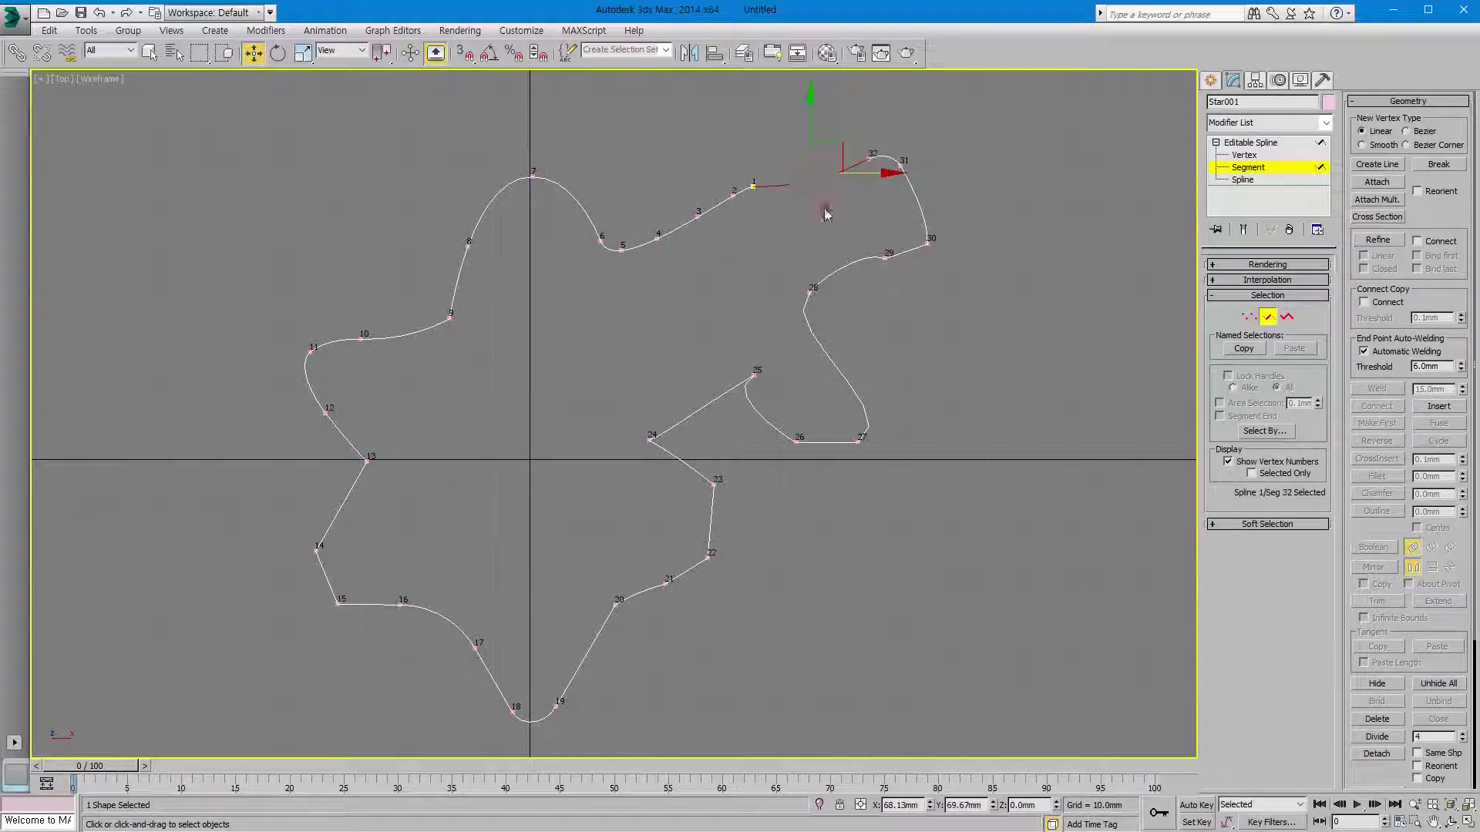
click(1378, 755)
click(927, 549)
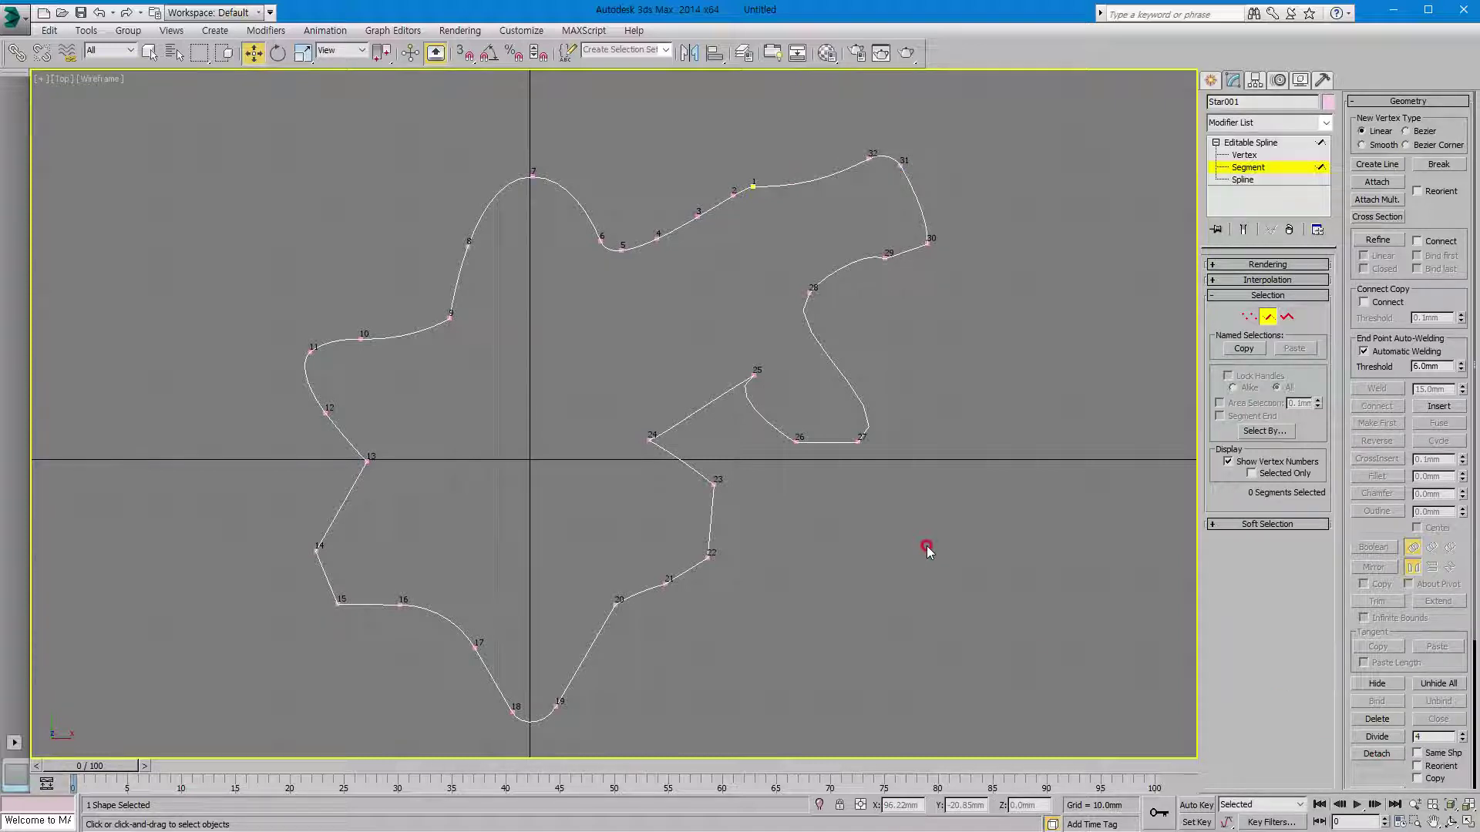
Switch the star from Segment to Spline sub-object editing with nothing selected
scroll(834, 519, down, 2)
middle_drag(834, 518, 762, 433)
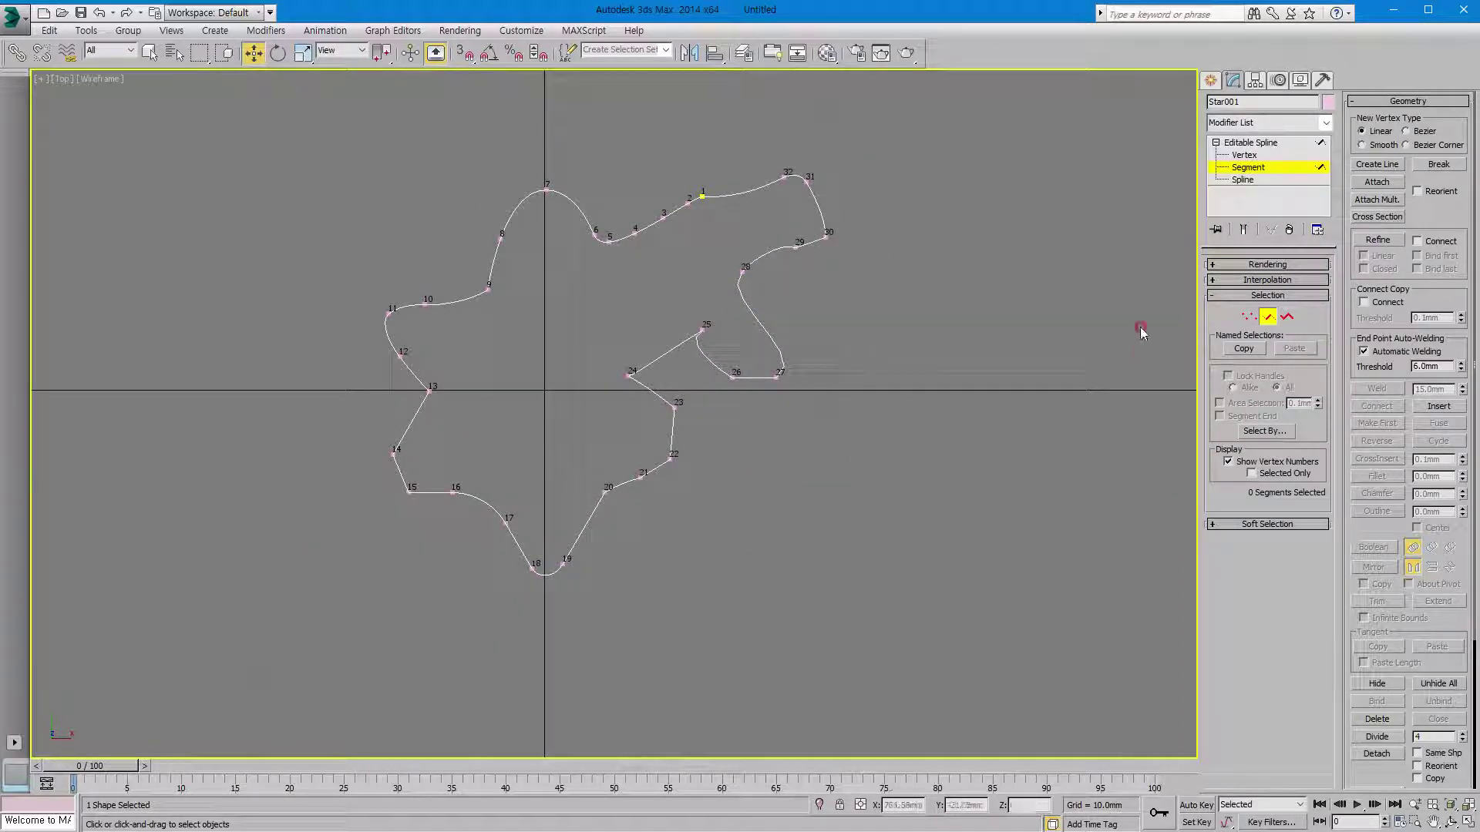
click(1286, 317)
click(929, 433)
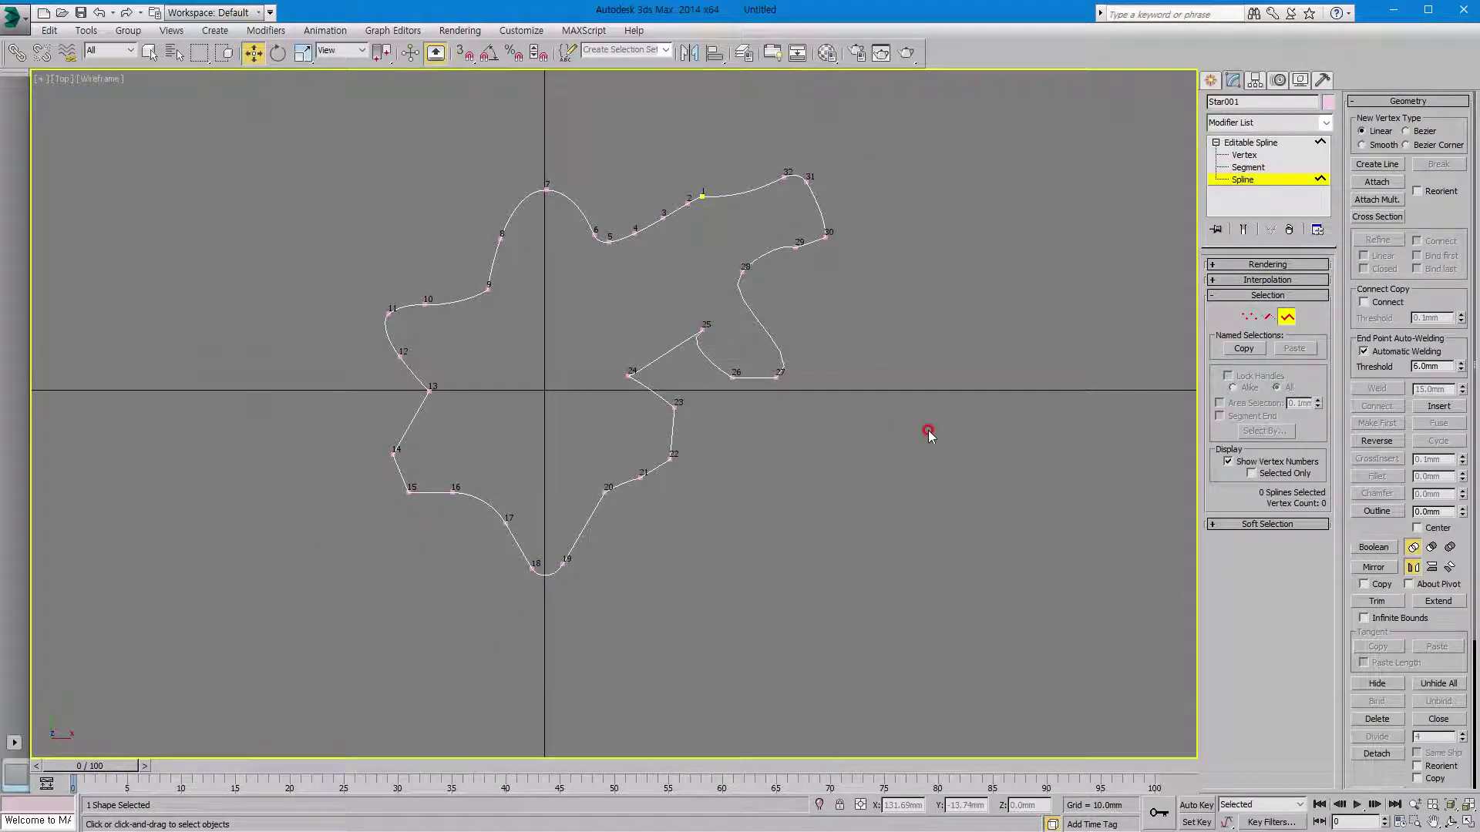